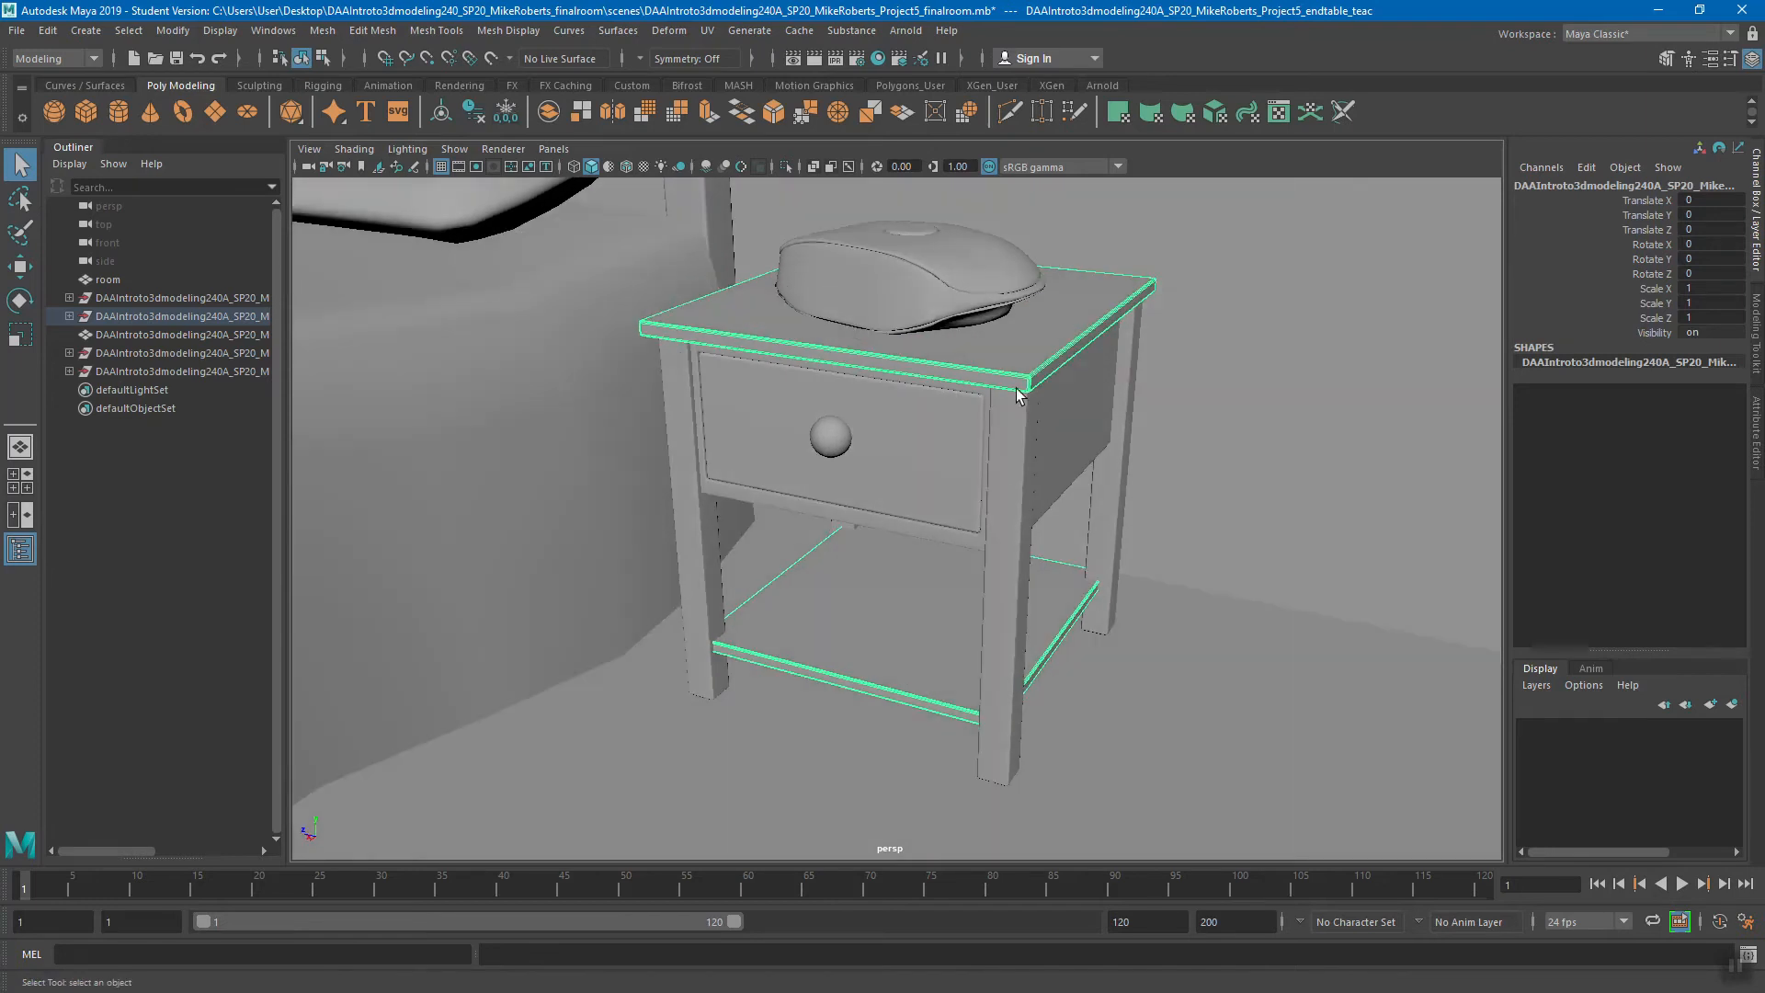
pyautogui.keyDown('alt'); pyautogui.moveTo(1058, 437); pyautogui.dragTo(1057, 449); pyautogui.keyUp('alt')
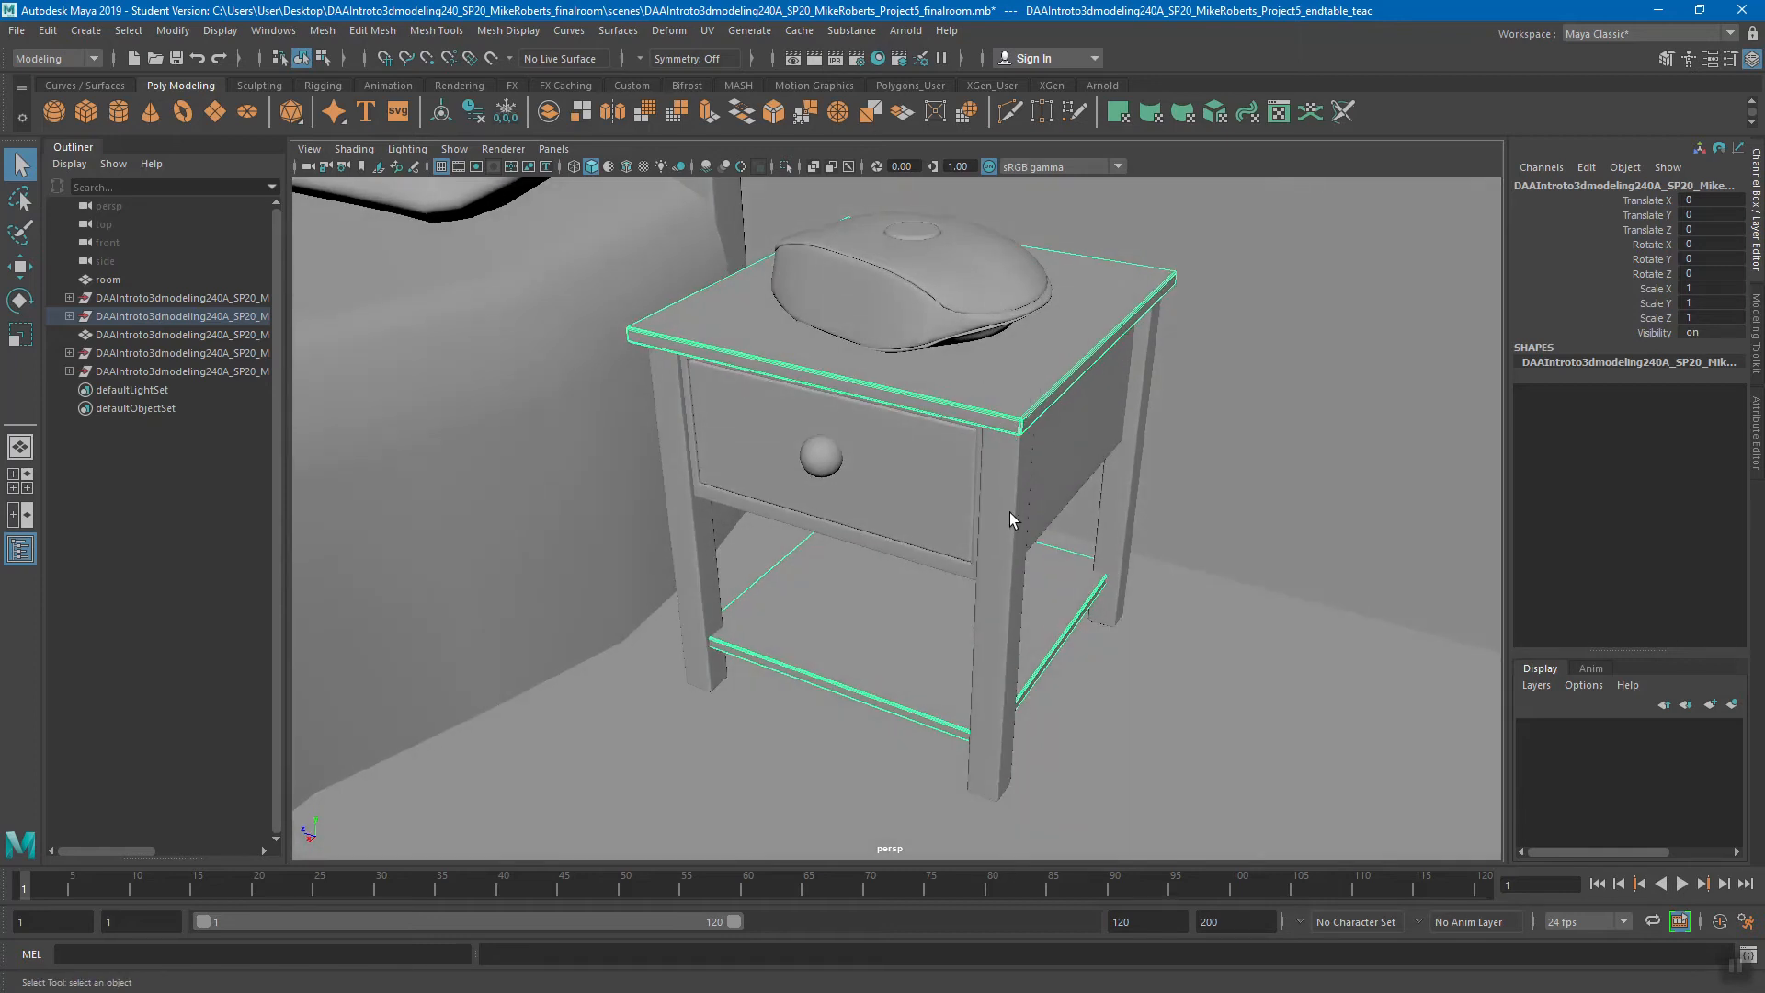
pyautogui.keyDown('alt'); pyautogui.moveTo(992, 506); pyautogui.dragTo(1020, 465); pyautogui.keyUp('alt')
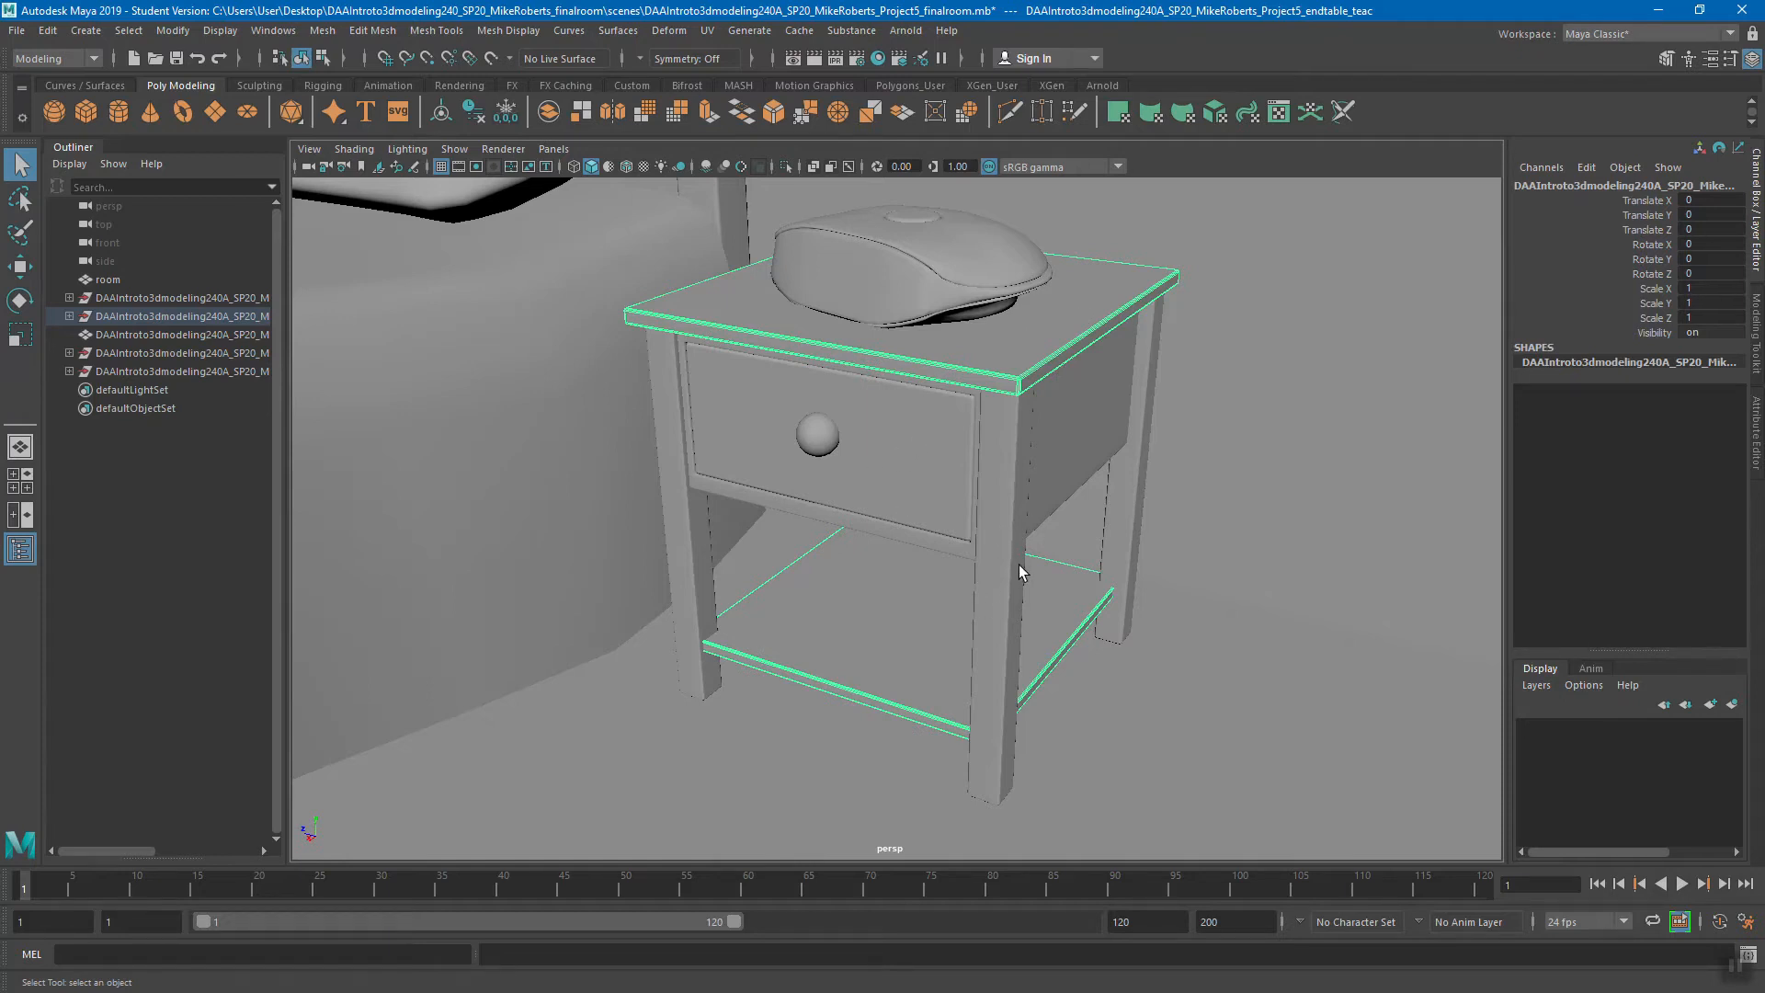
pyautogui.click(323, 31)
pyautogui.click(436, 30)
pyautogui.click(827, 445)
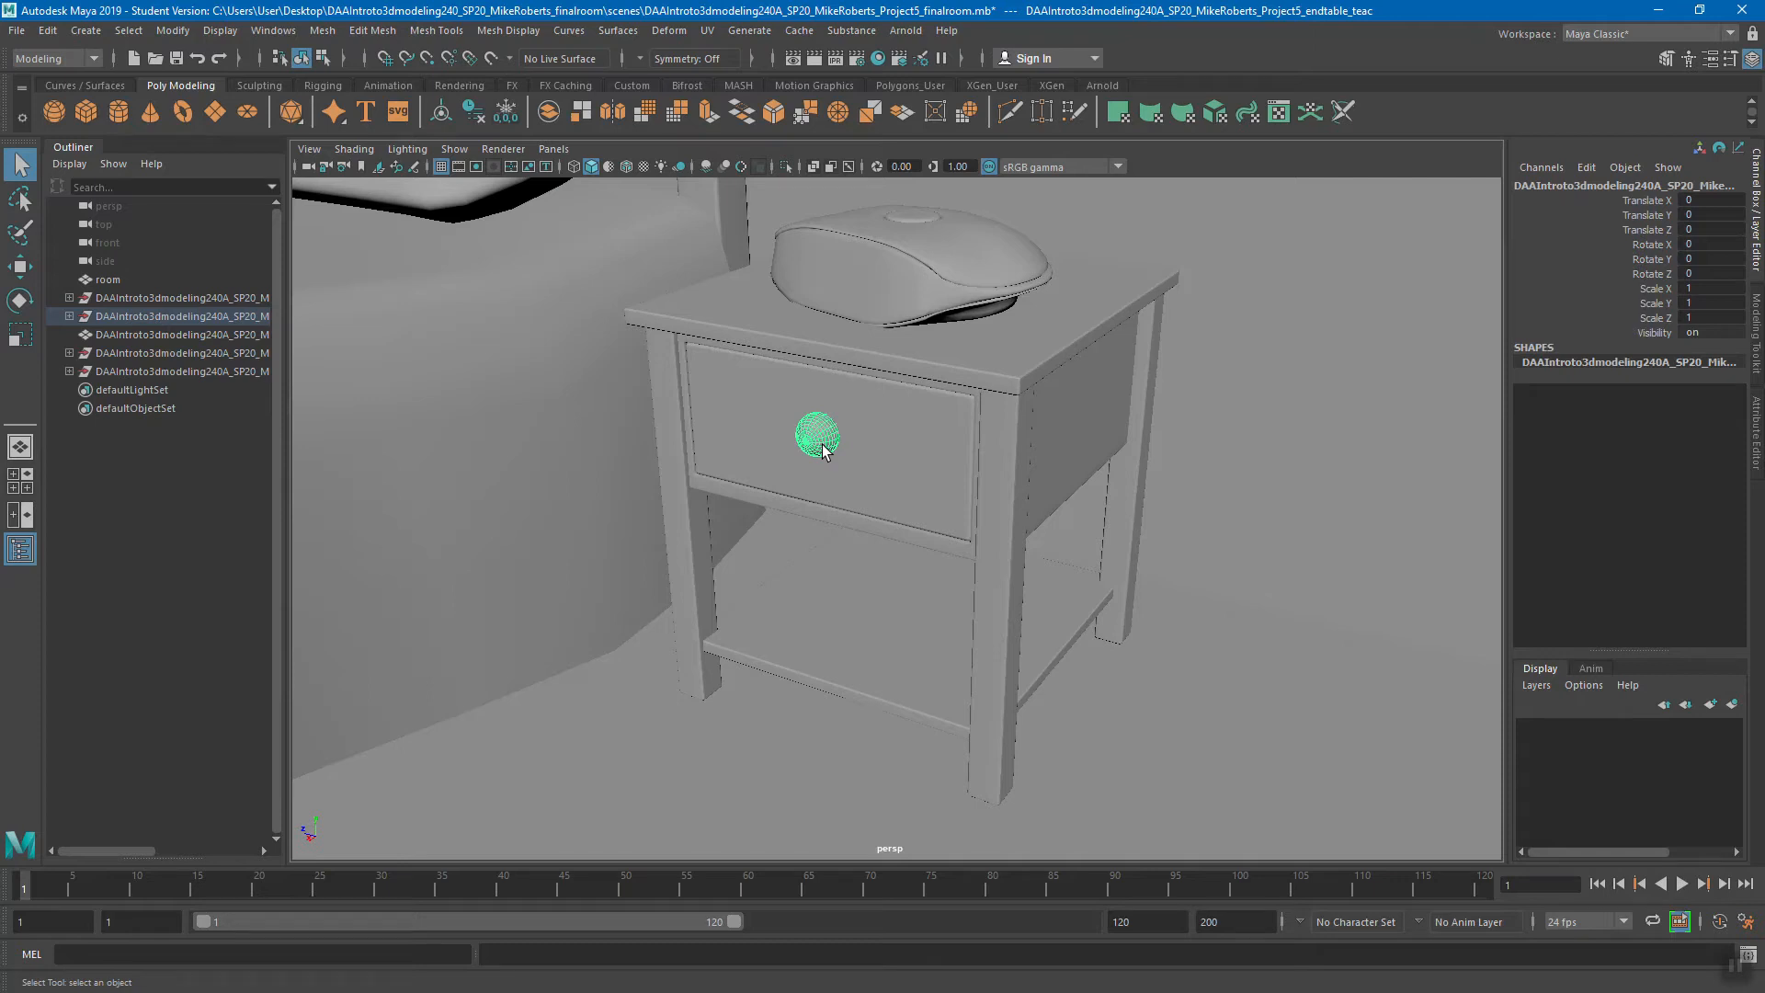
# Step: Send the end table's top and lower shelf to Mudbox as a new scene and dismiss the What's New highlight settings
pyautogui.click(963, 371)
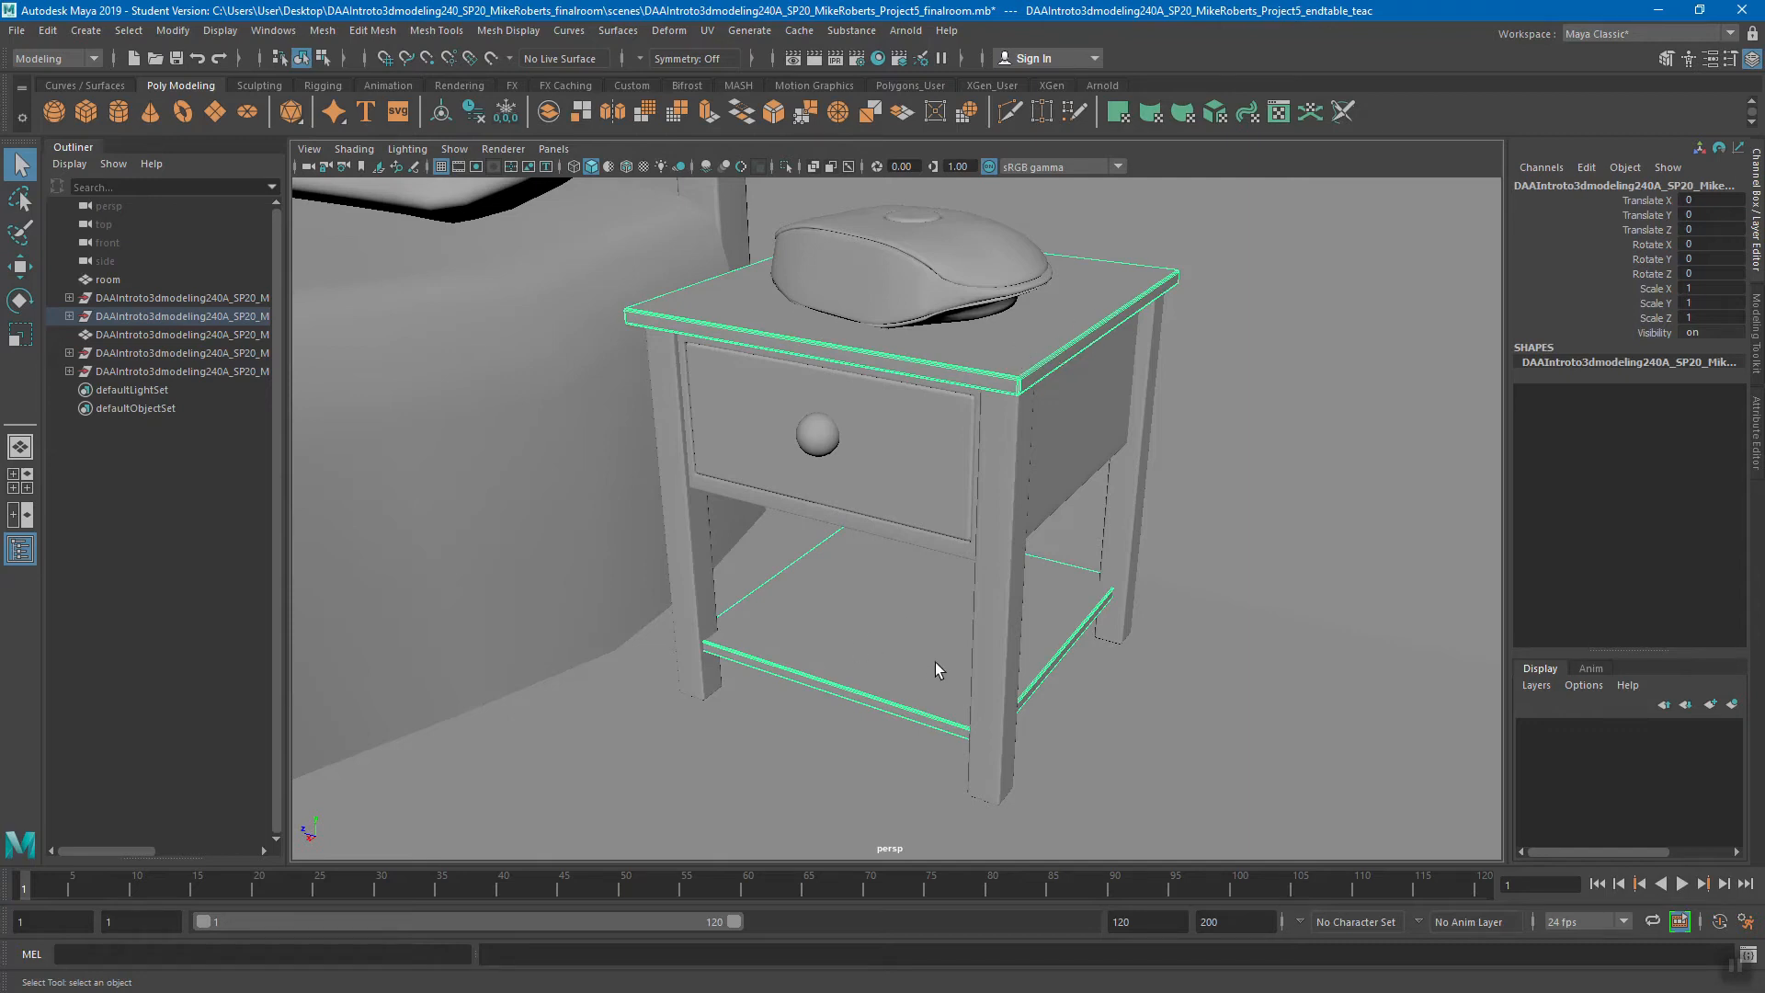
pyautogui.click(18, 32)
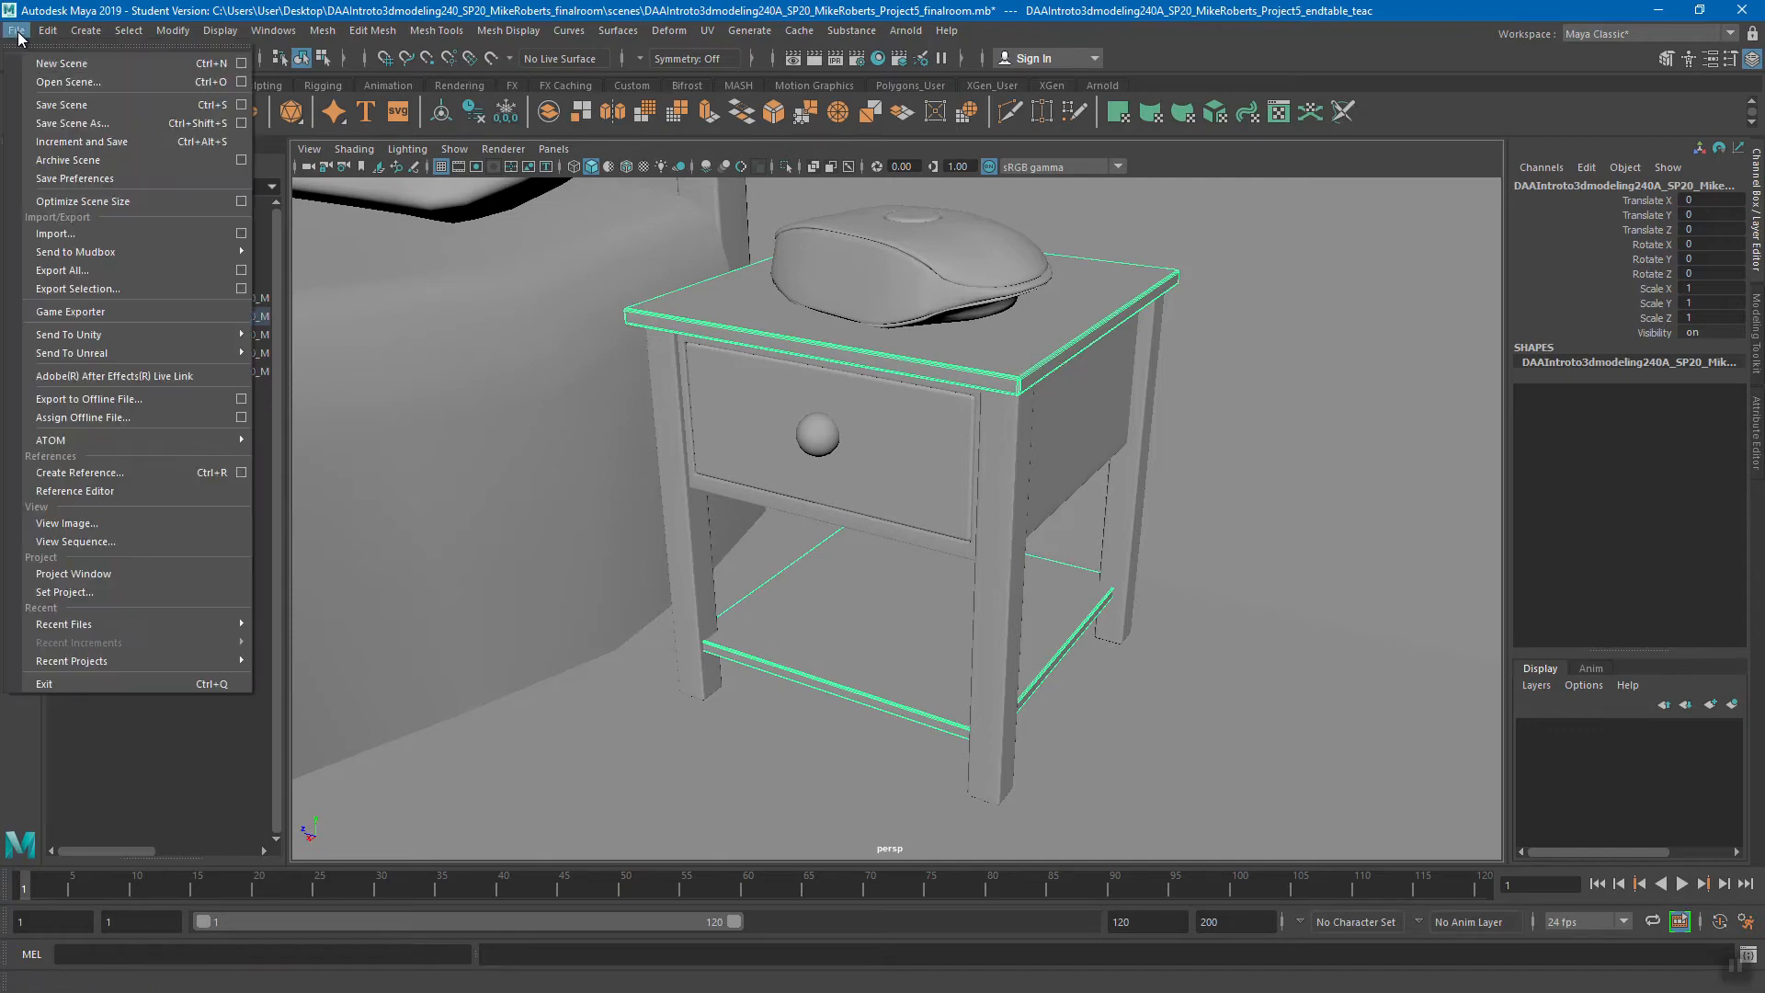
pyautogui.moveTo(101, 258)
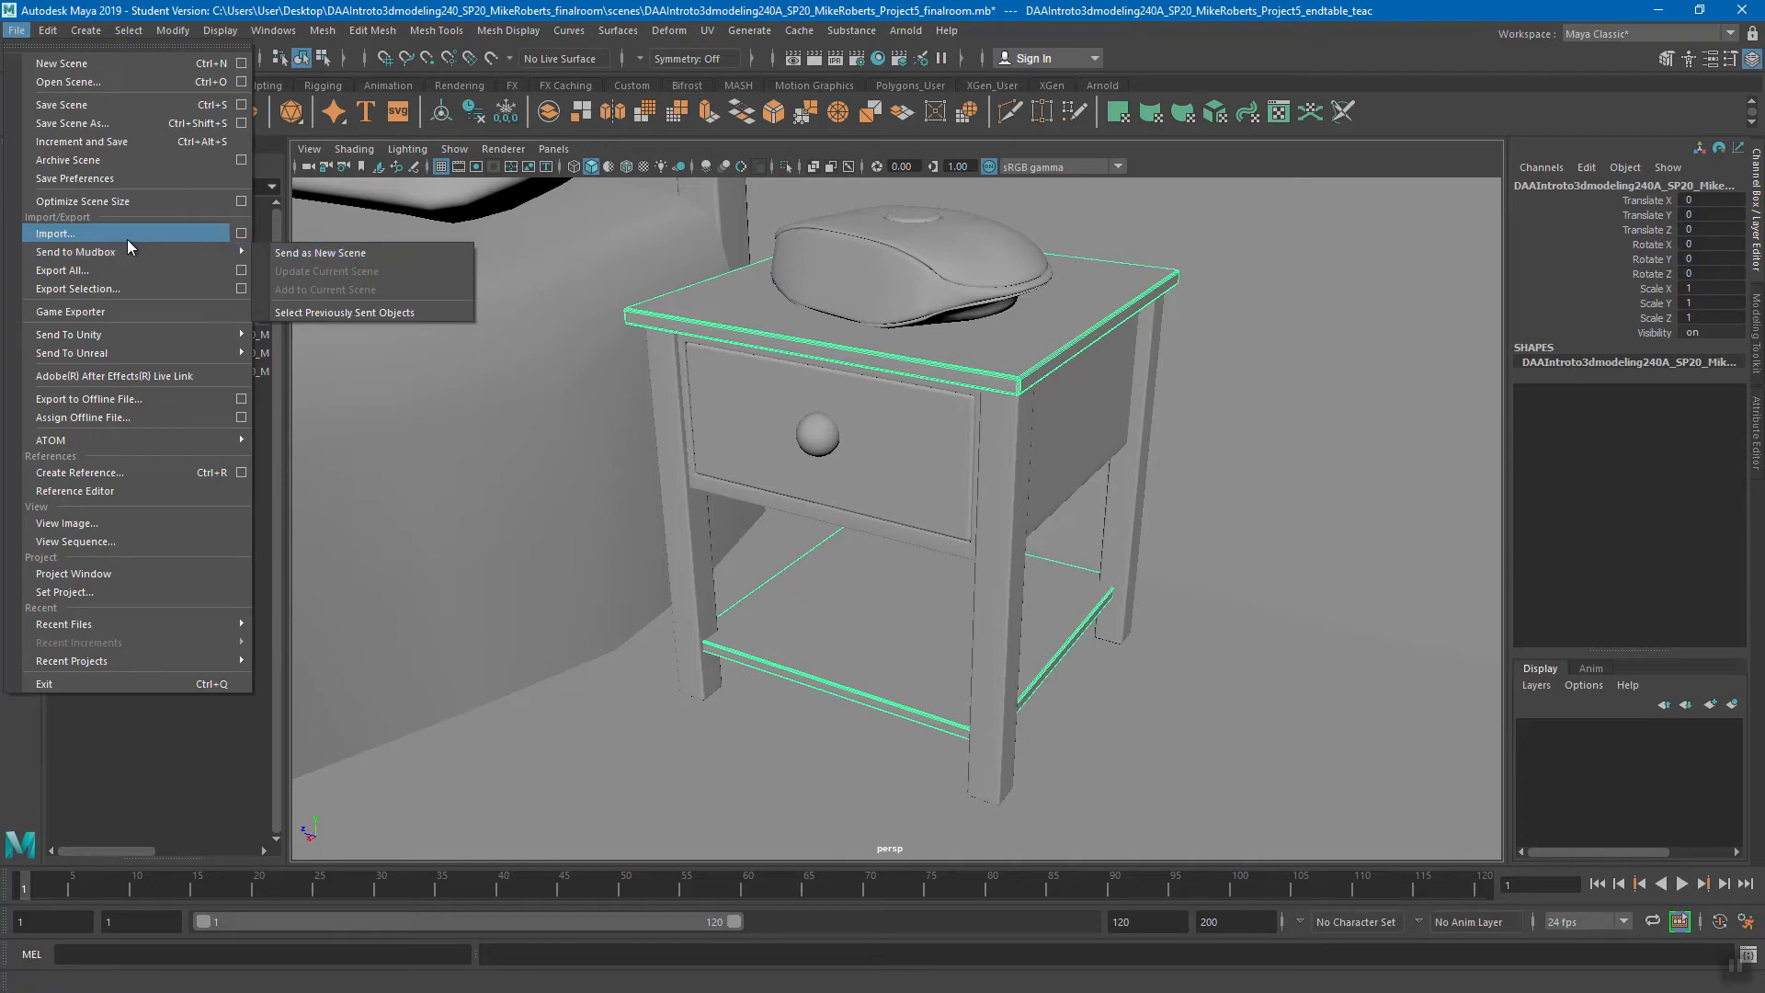
pyautogui.click(345, 258)
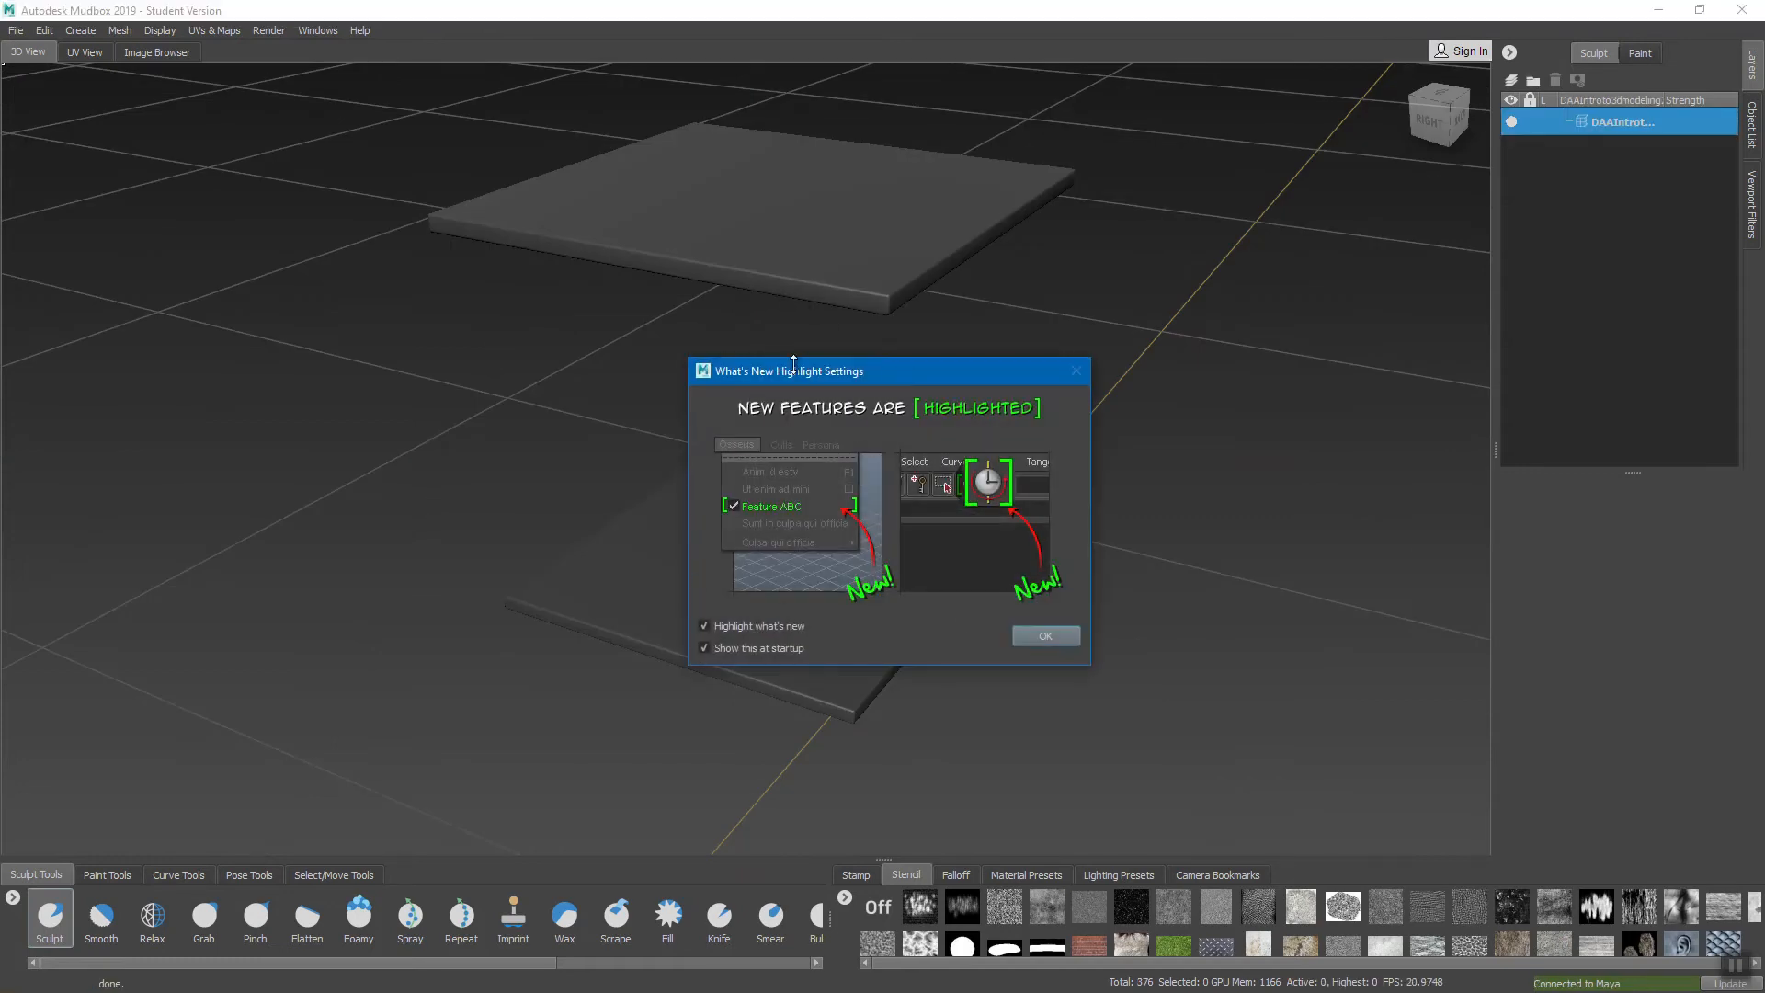
pyautogui.click(1050, 637)
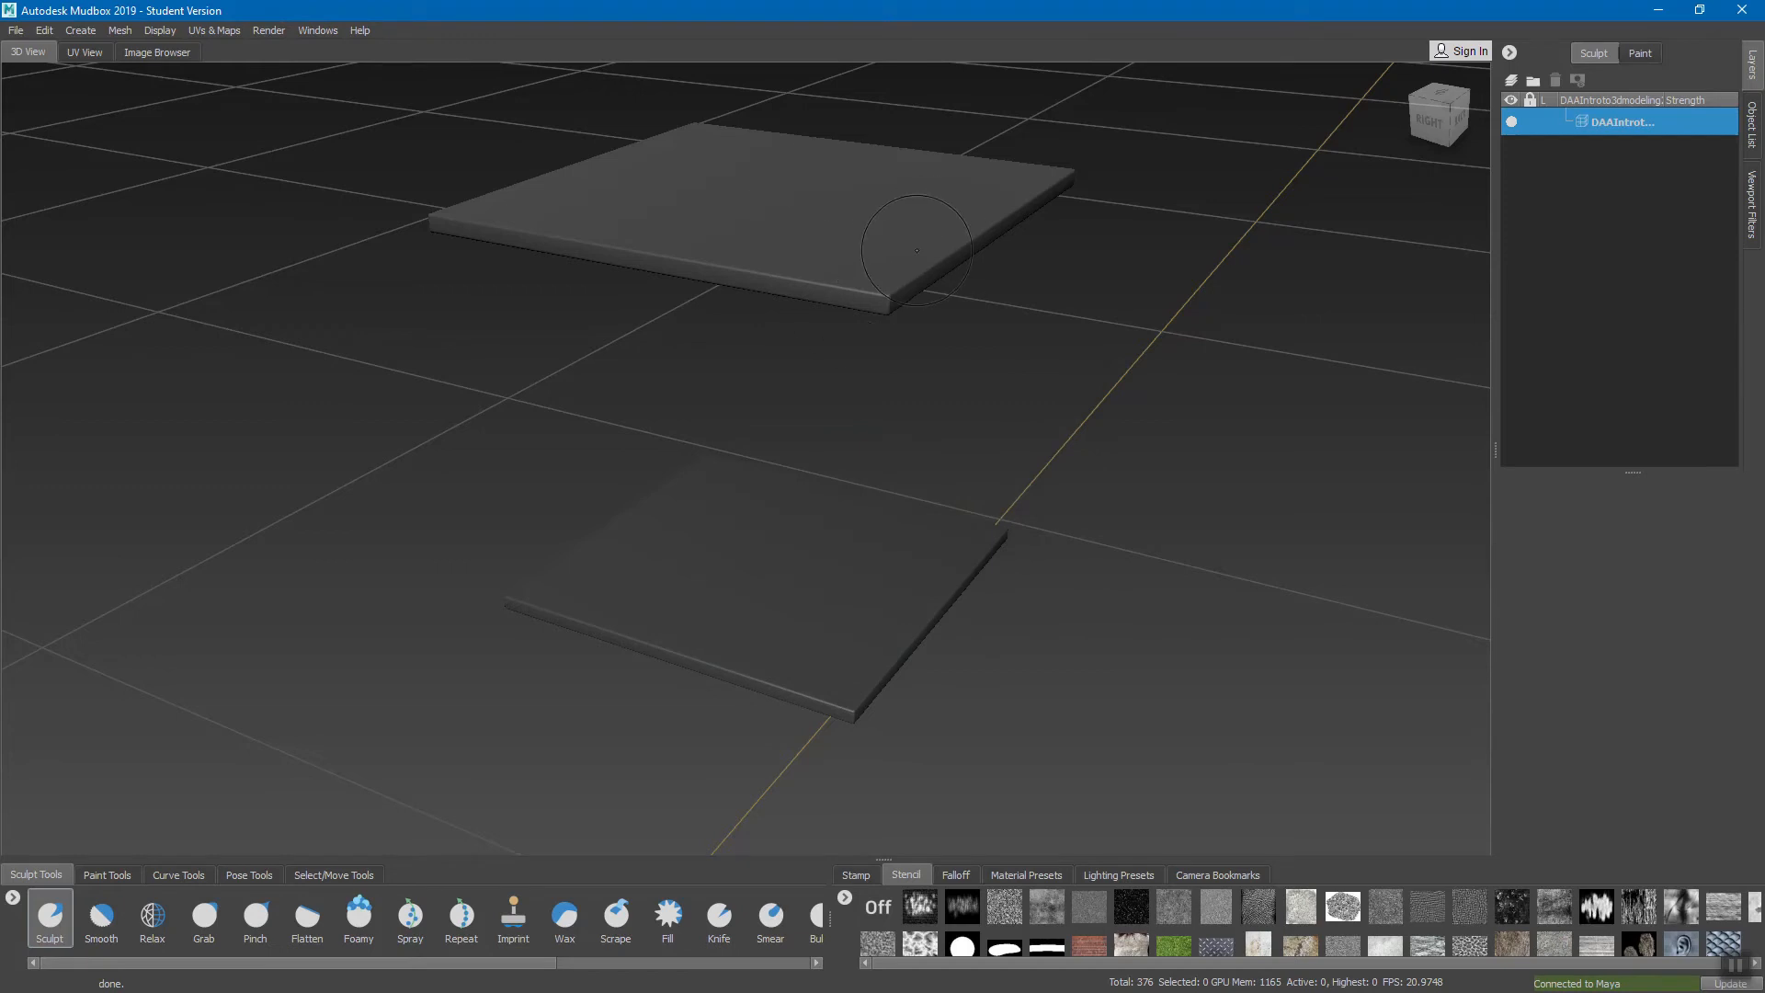
# Step: Switch back to Maya and add the end table's drawer body to the current Mudbox scene
pyautogui.hotkey('alt', 'Tab')
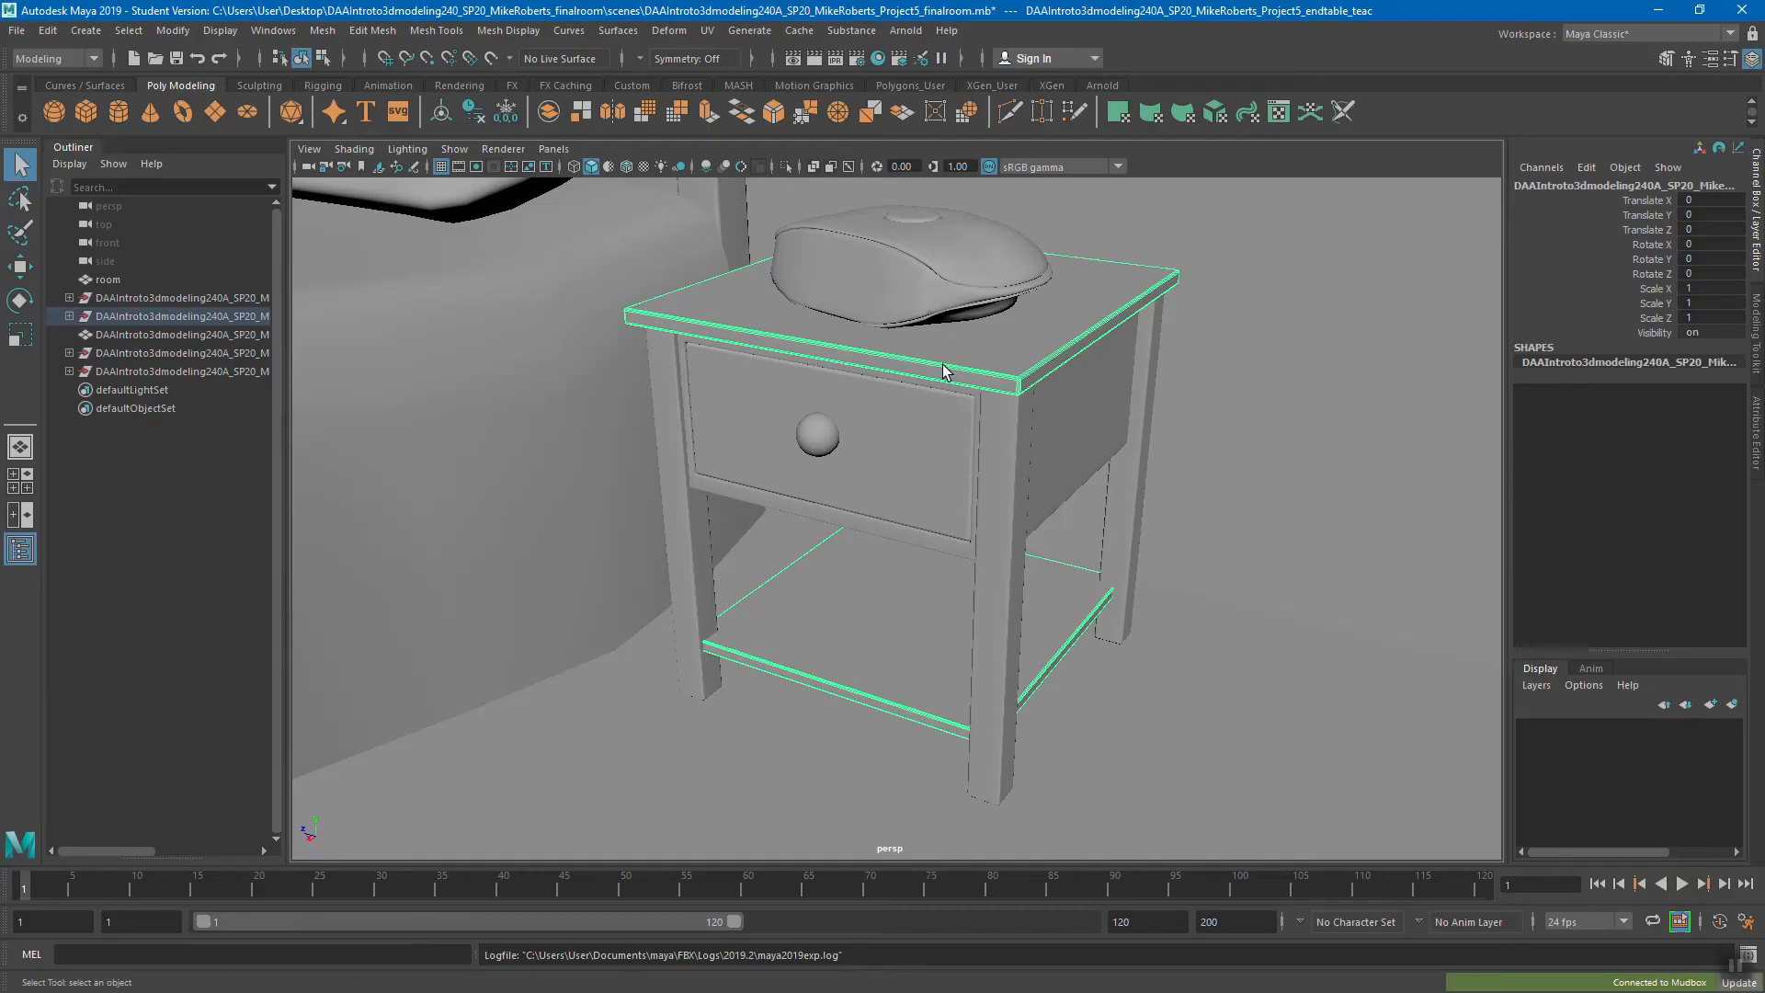
pyautogui.click(962, 421)
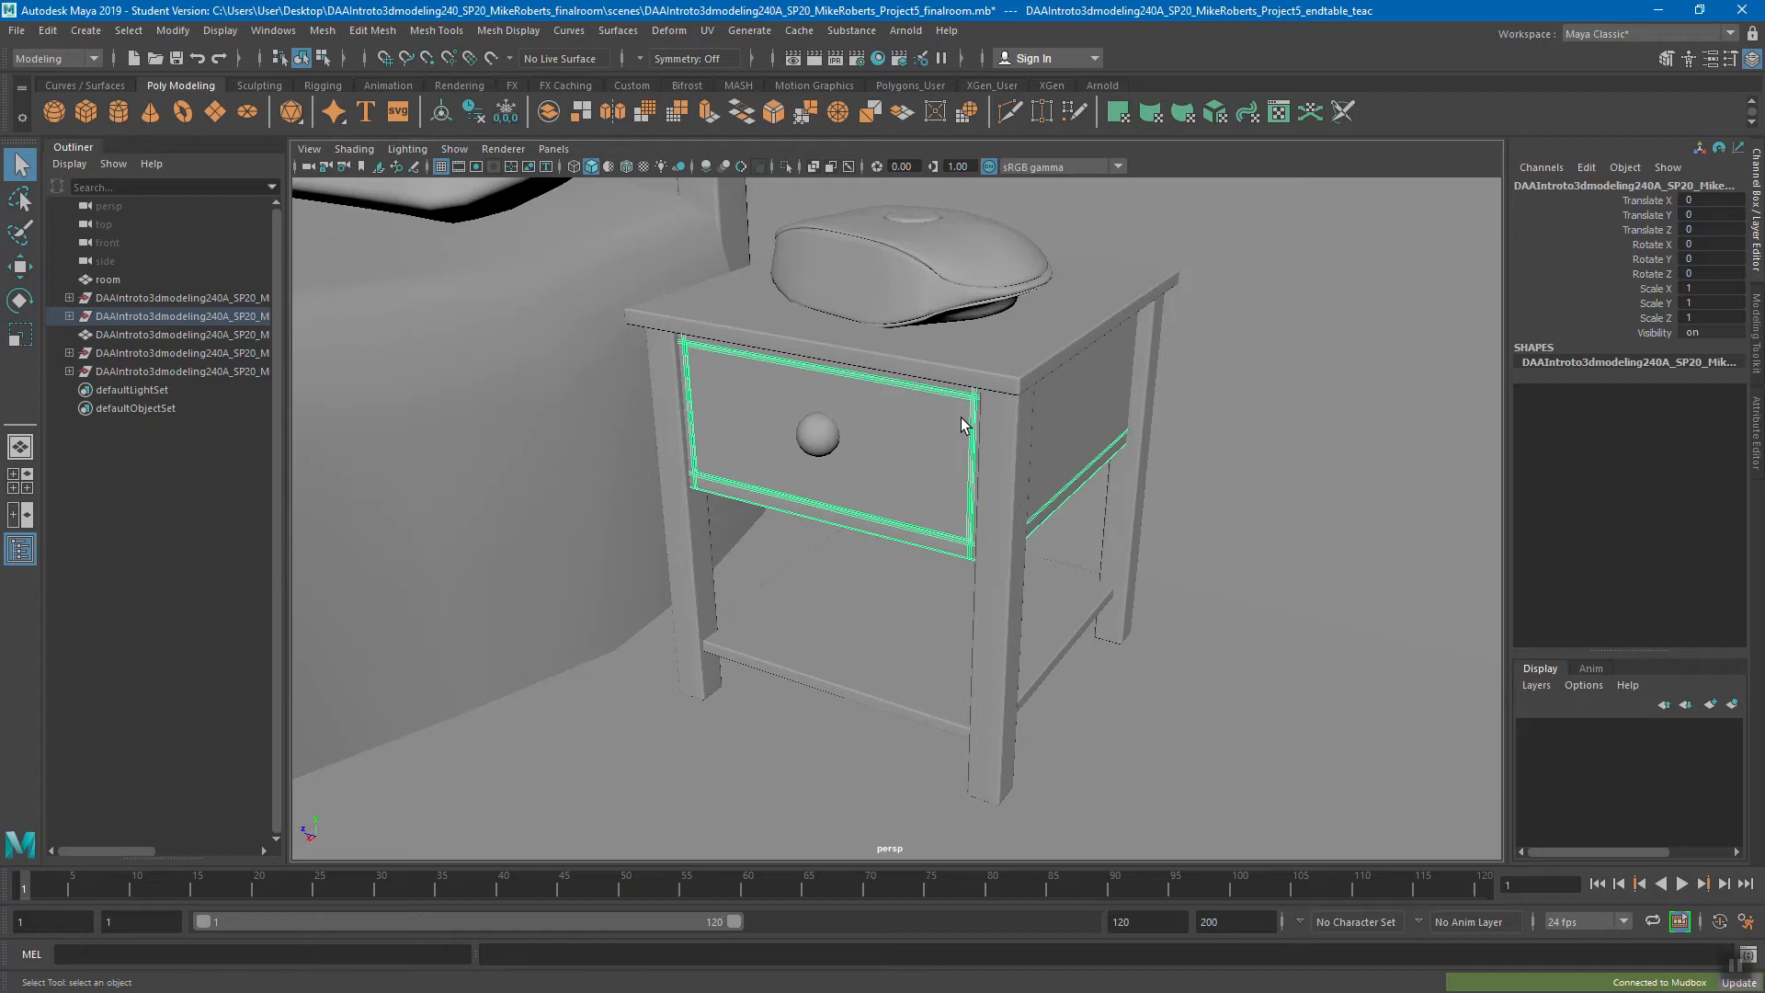
pyautogui.click(16, 30)
pyautogui.moveTo(102, 255)
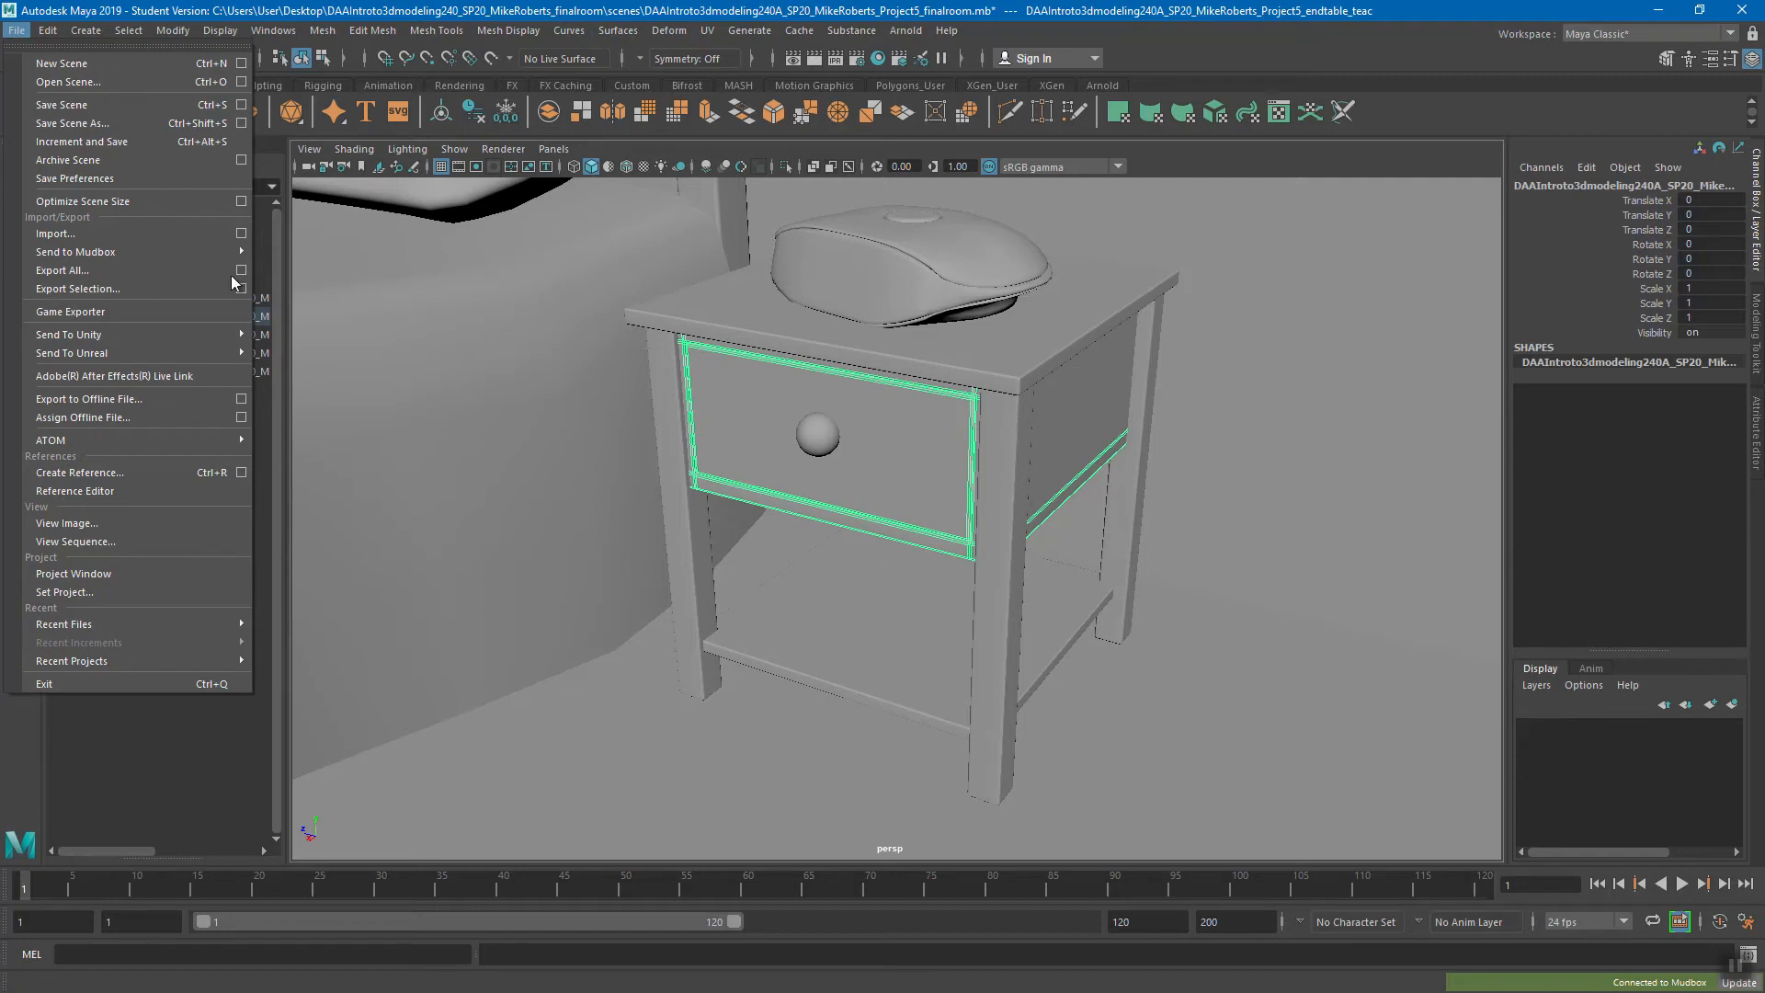
pyautogui.moveTo(112, 250)
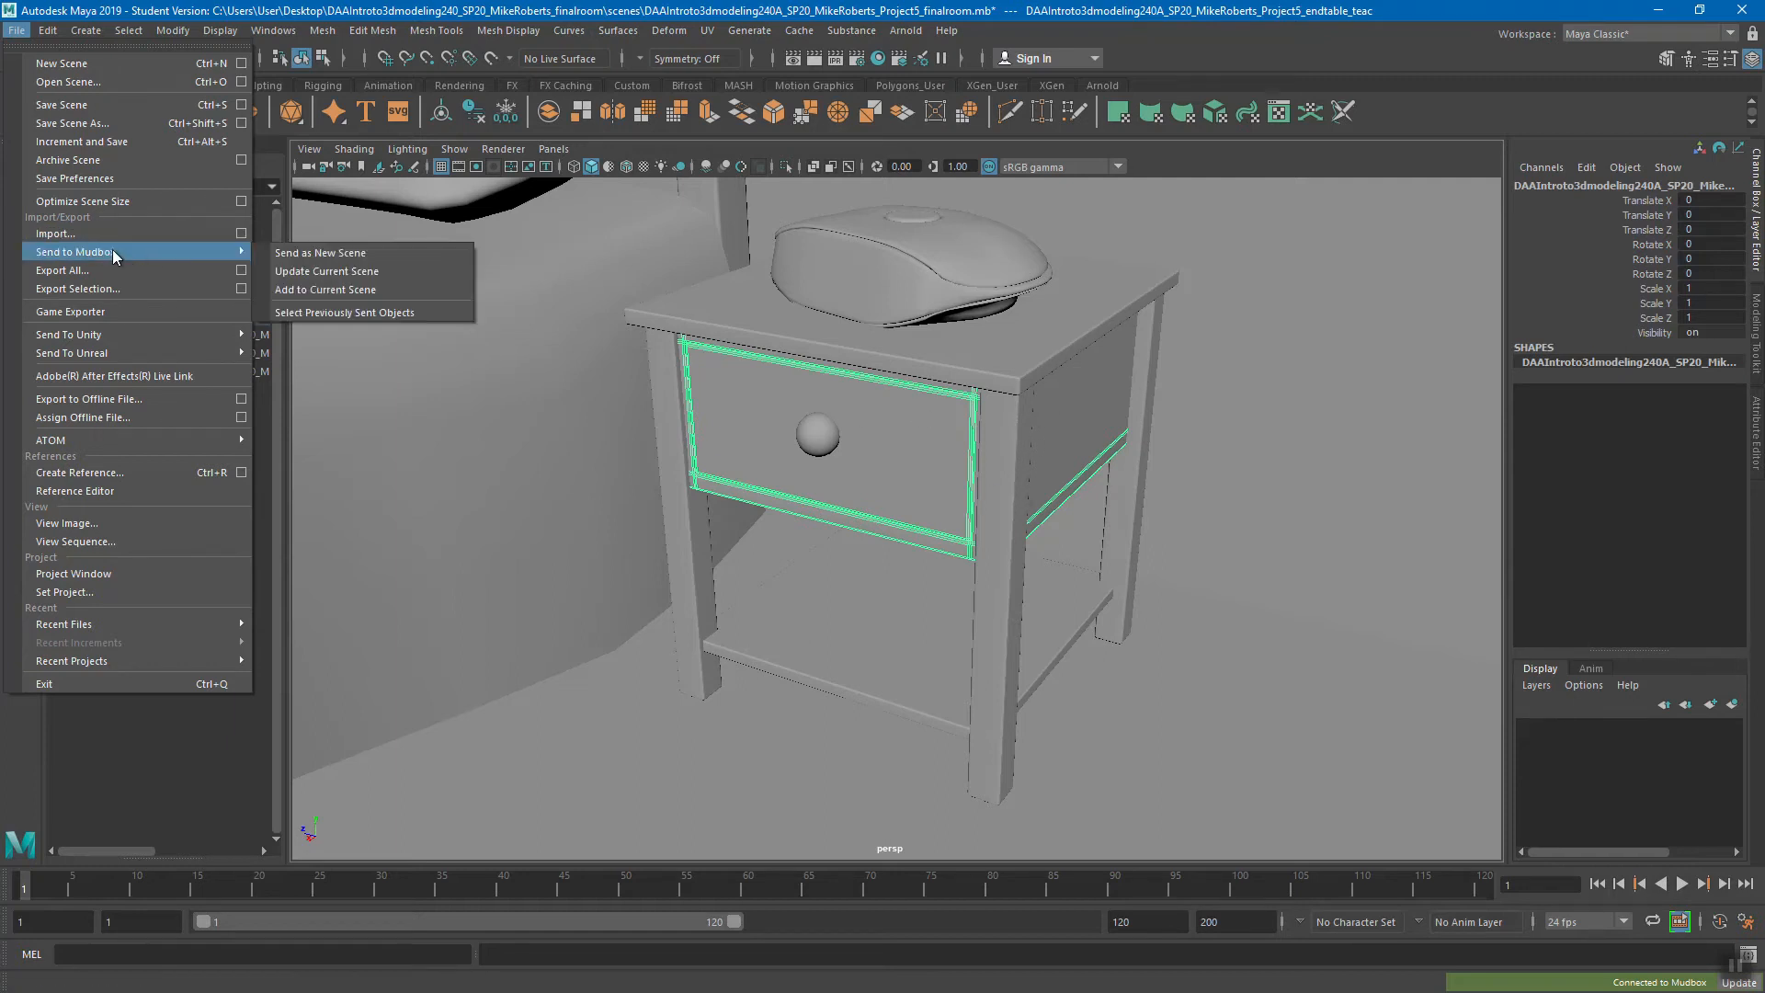
pyautogui.click(340, 289)
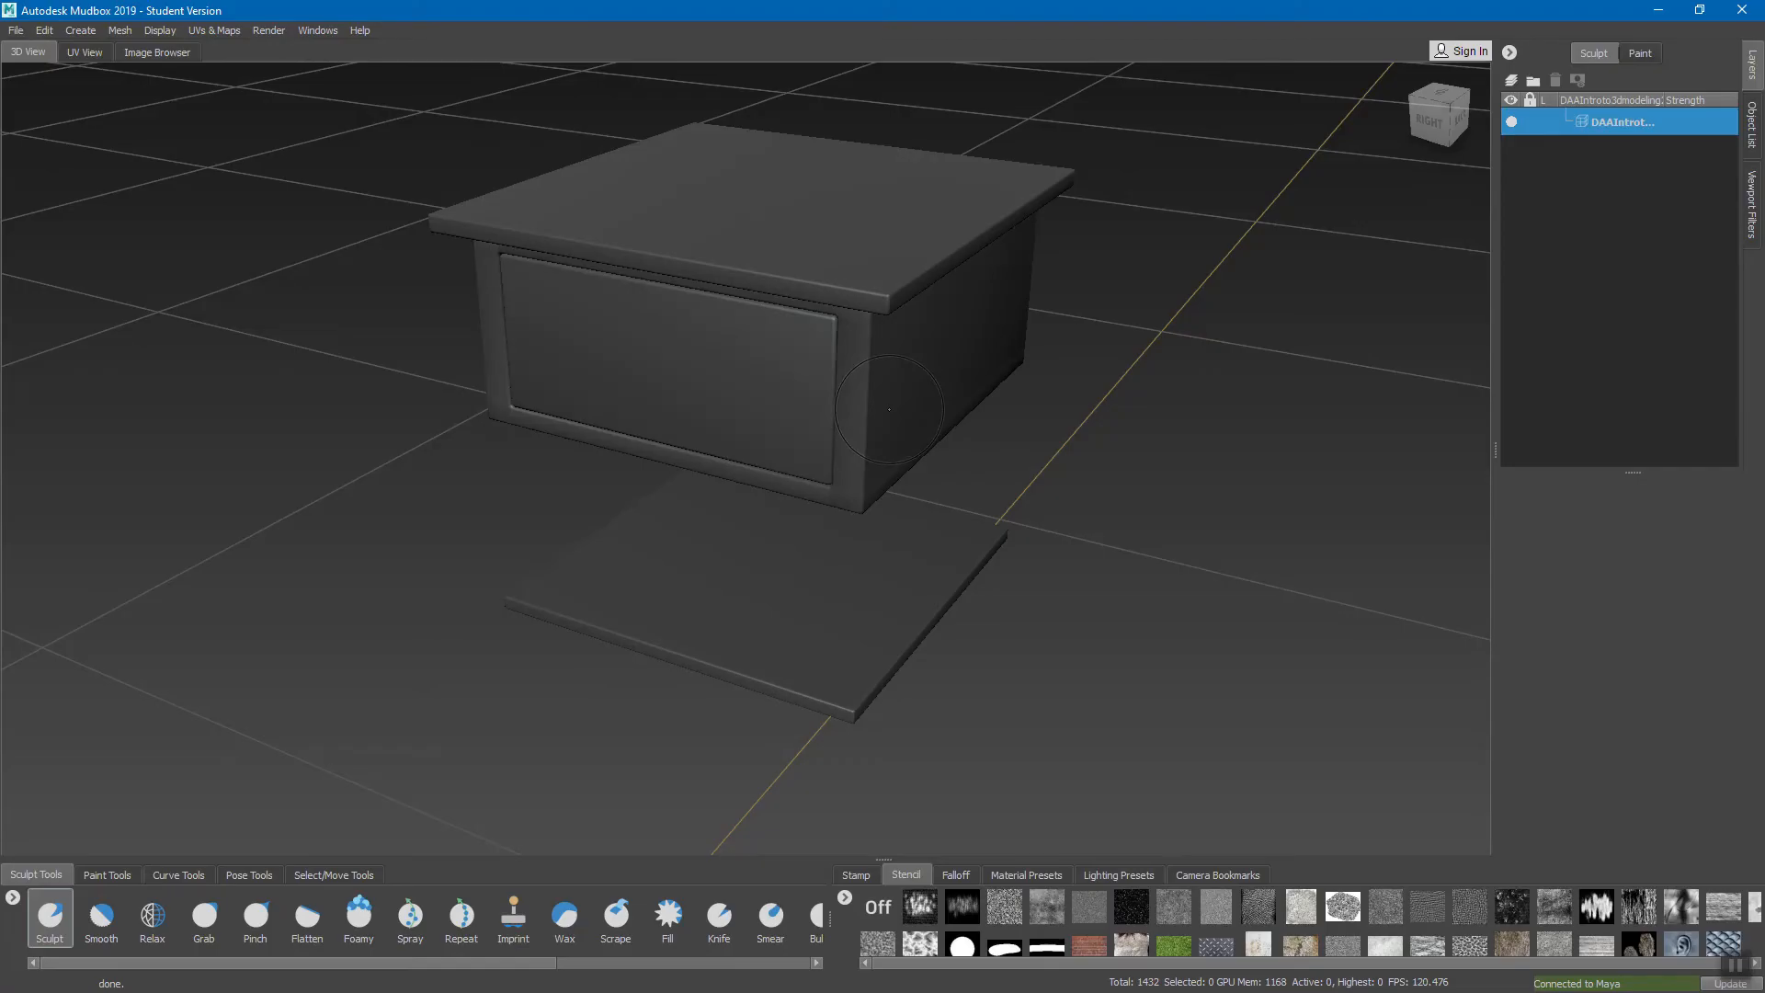
# Step: Return to Maya and add the end table's four legs to the current Mudbox scene
pyautogui.hotkey('alt', 'Tab')
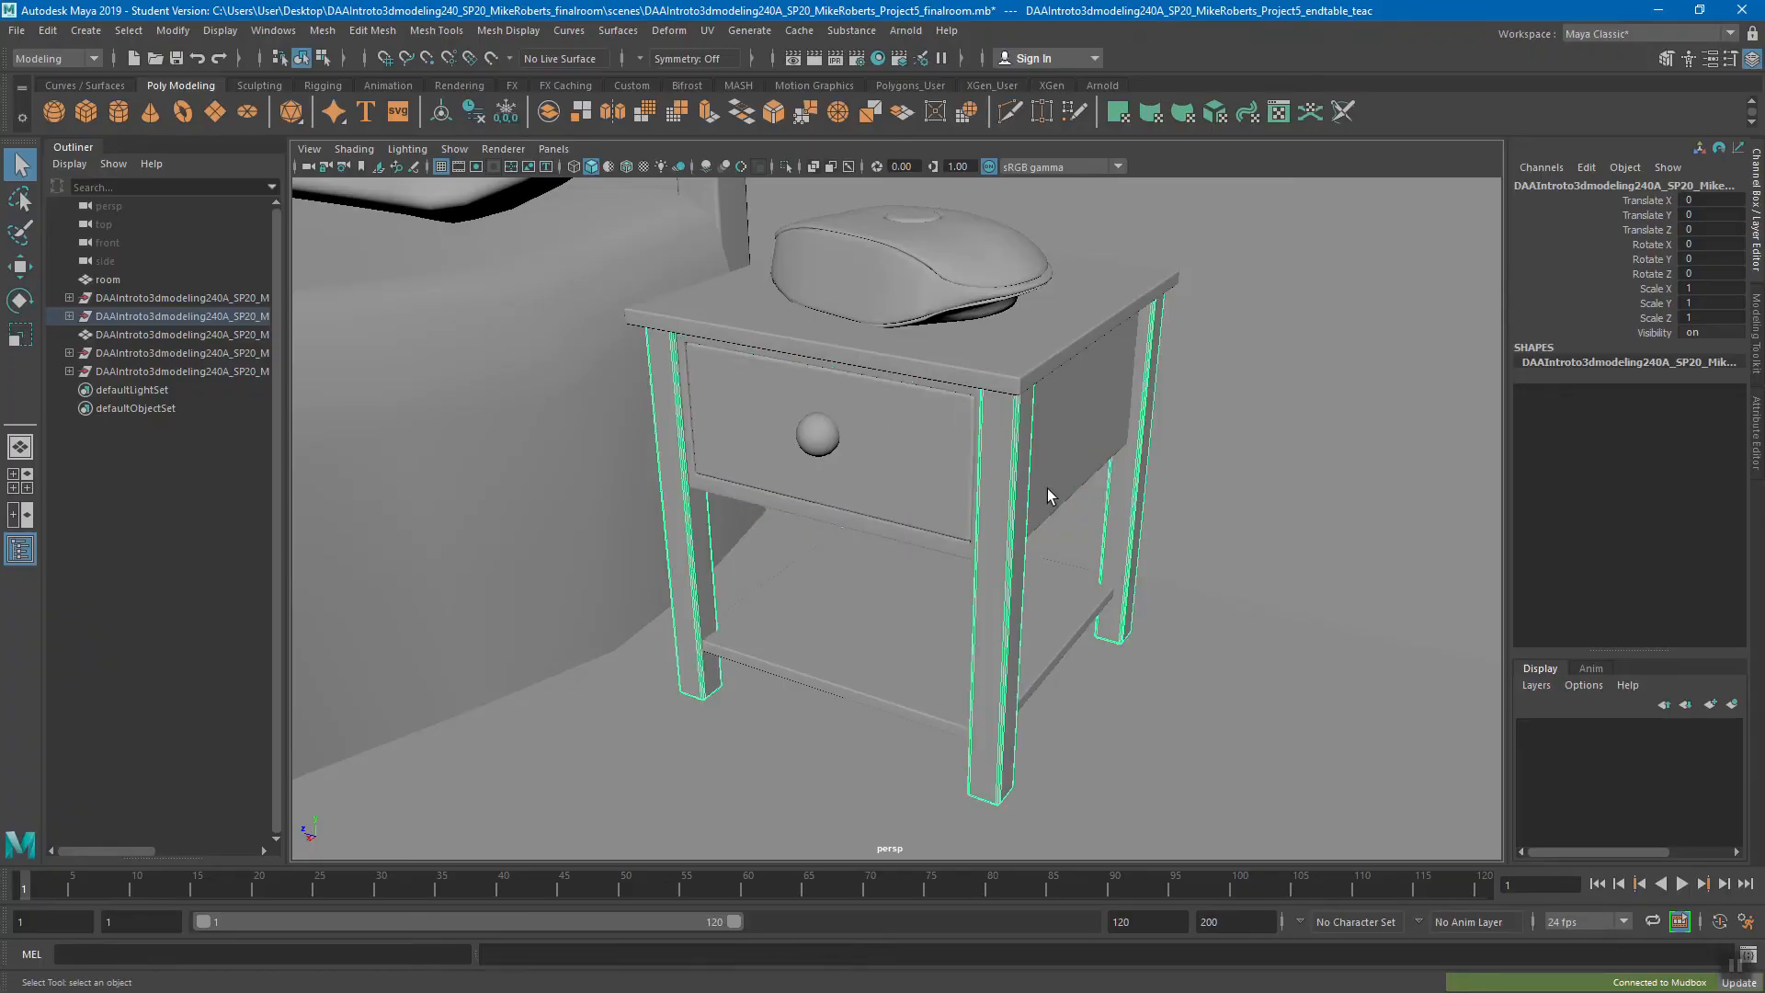
pyautogui.click(17, 31)
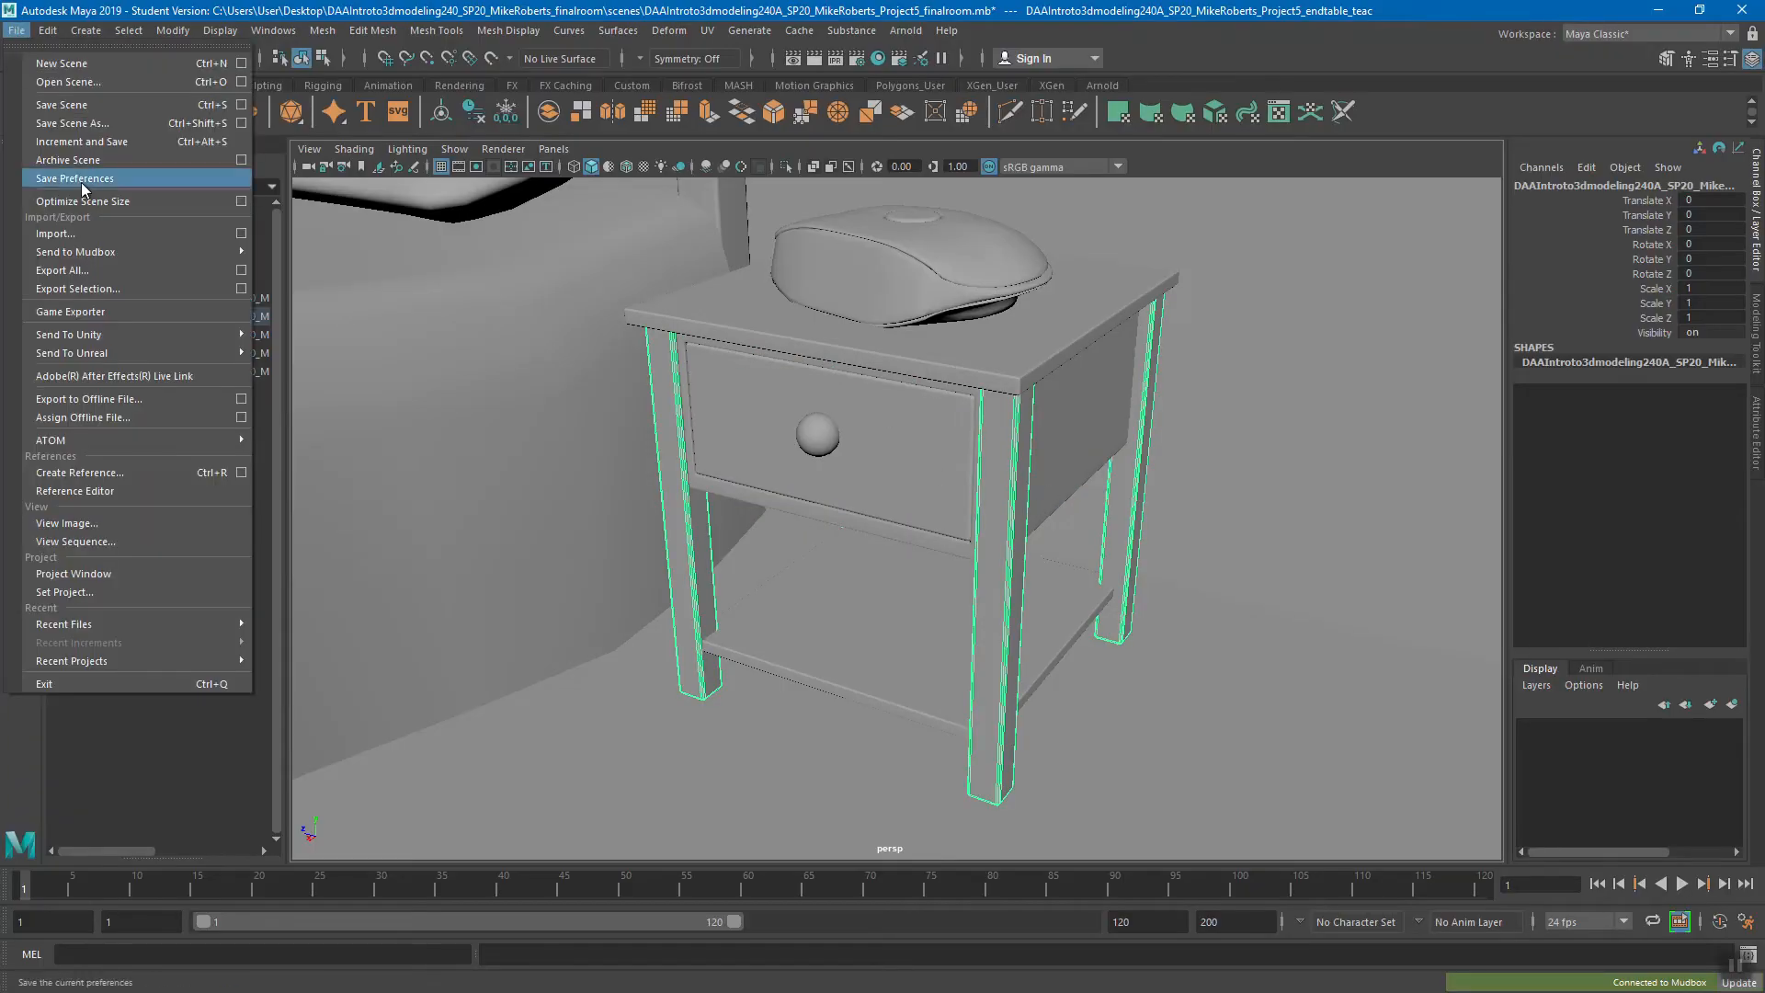
pyautogui.click(1015, 411)
pyautogui.moveTo(1010, 405); pyautogui.dragTo(1061, 384, button='right')
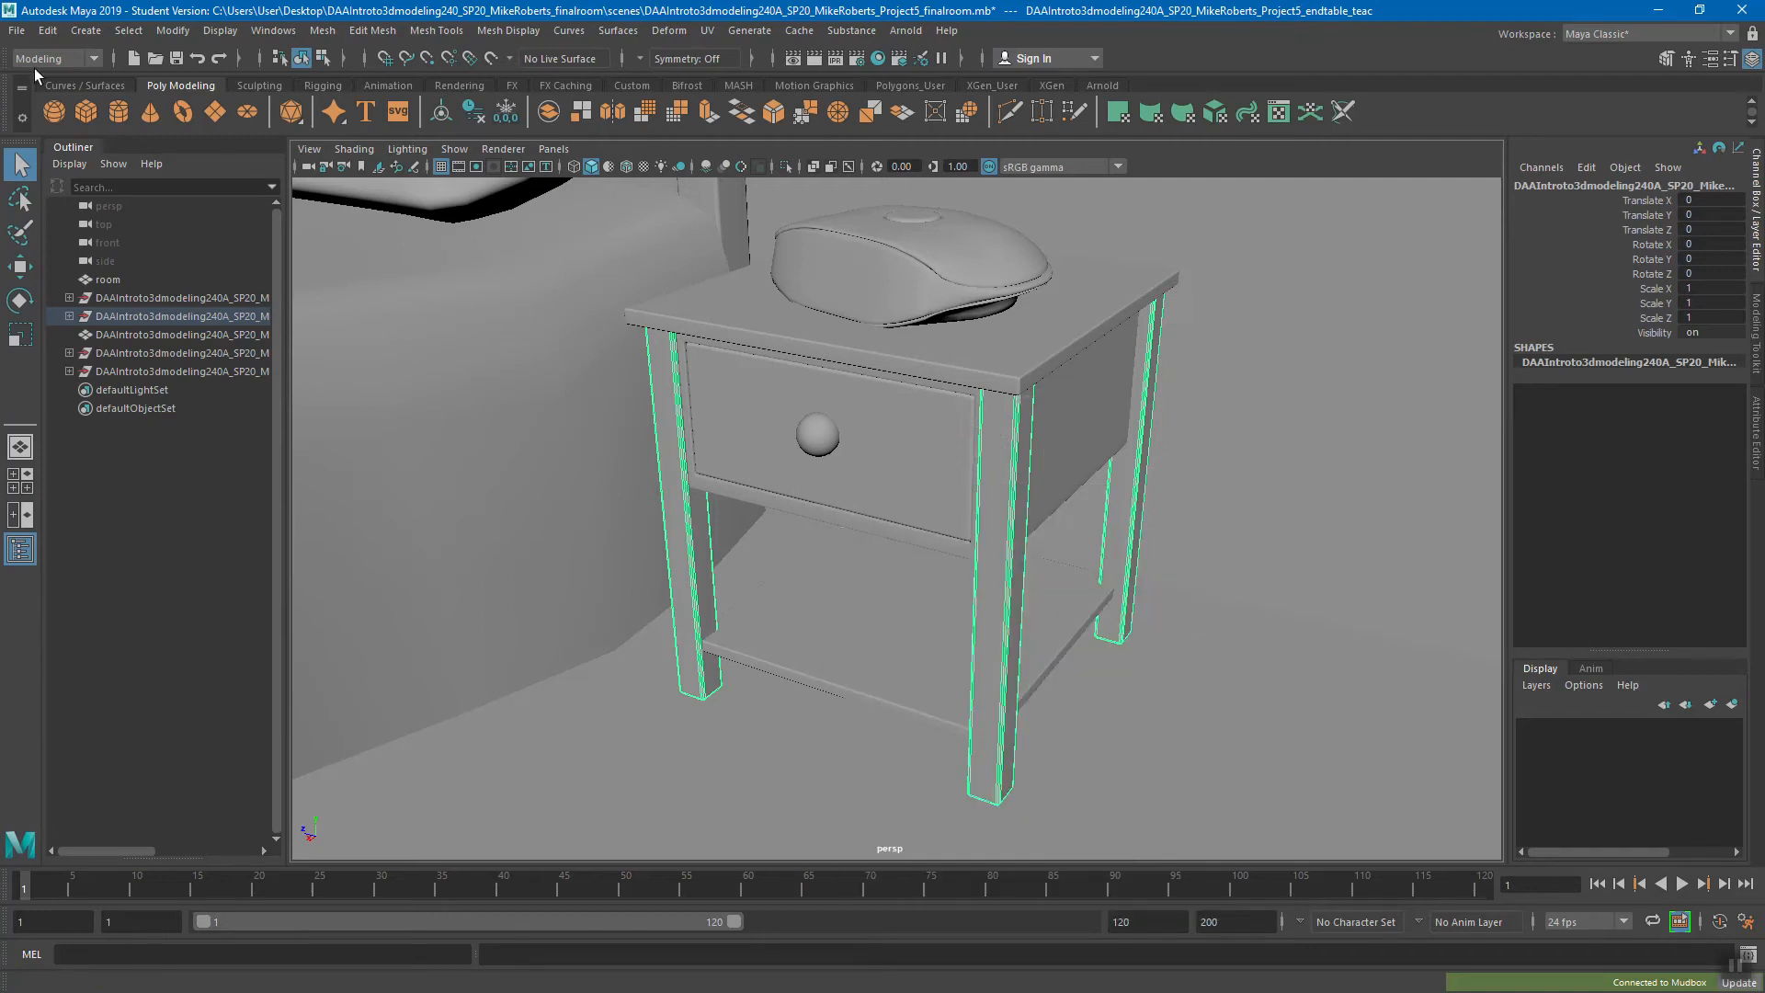
pyautogui.click(16, 31)
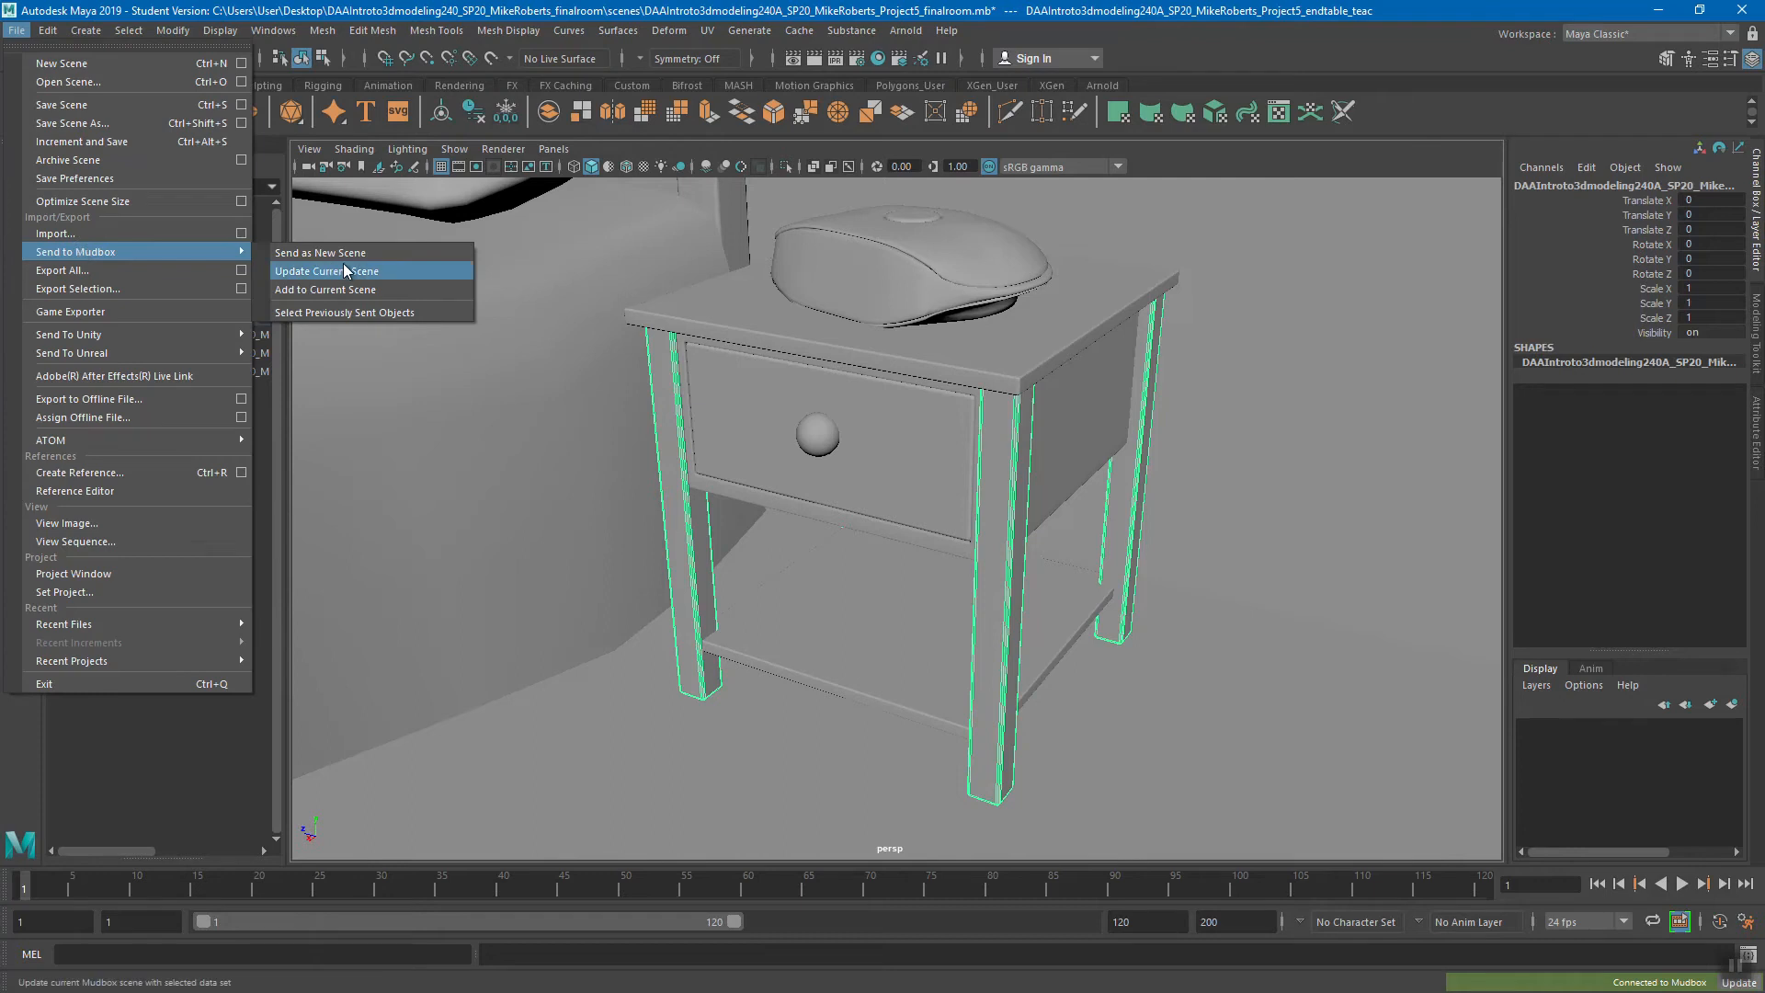
pyautogui.click(336, 292)
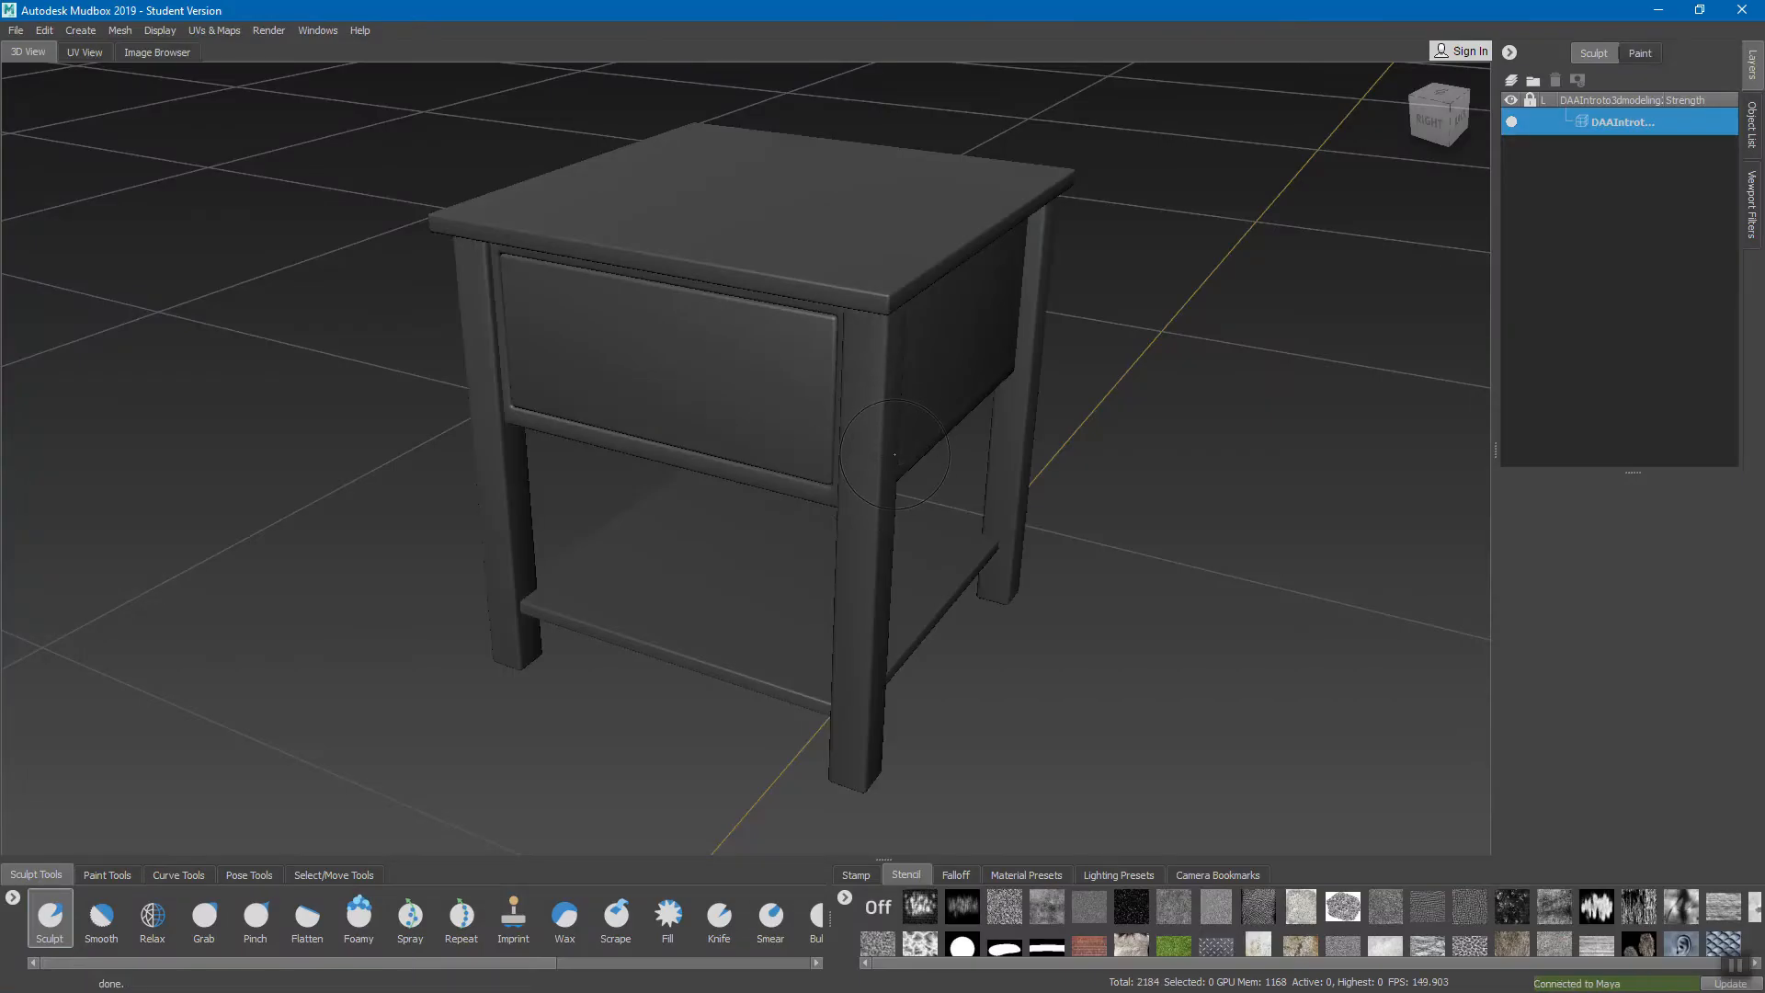
# Step: Switch to Maya and exit it, returning to the Mudbox scene
pyautogui.hotkey('alt', 'Tab')
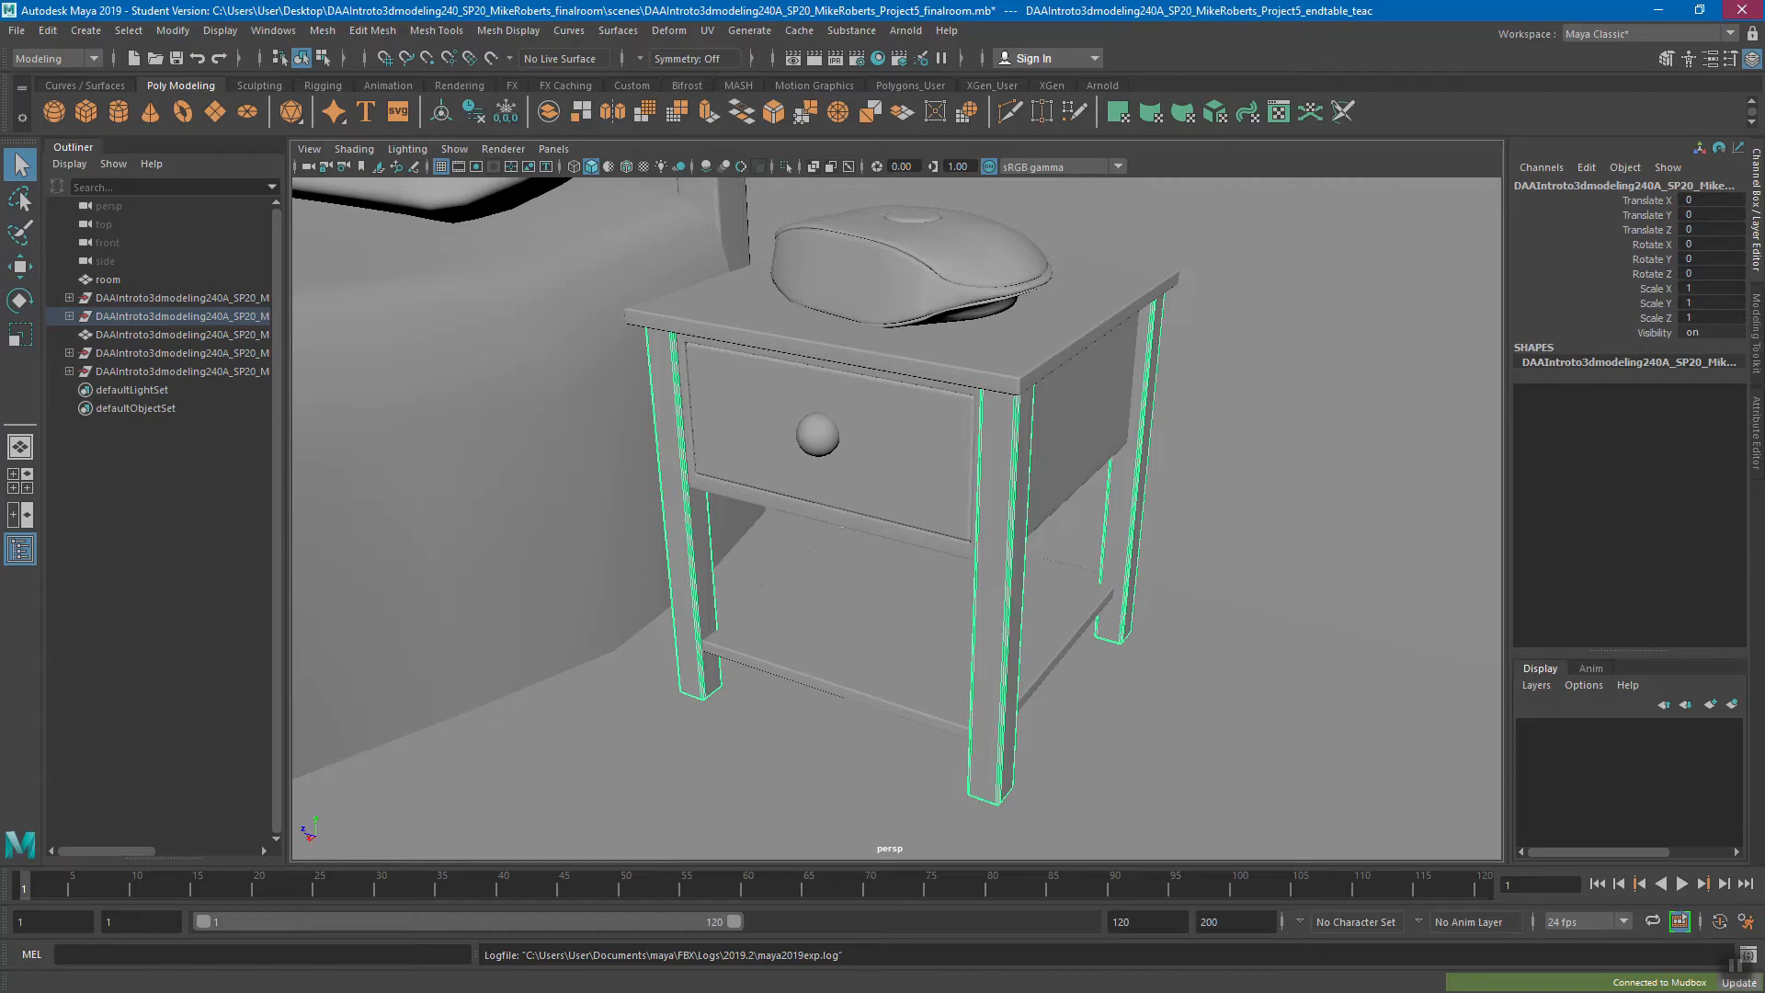
pyautogui.click(874, 524)
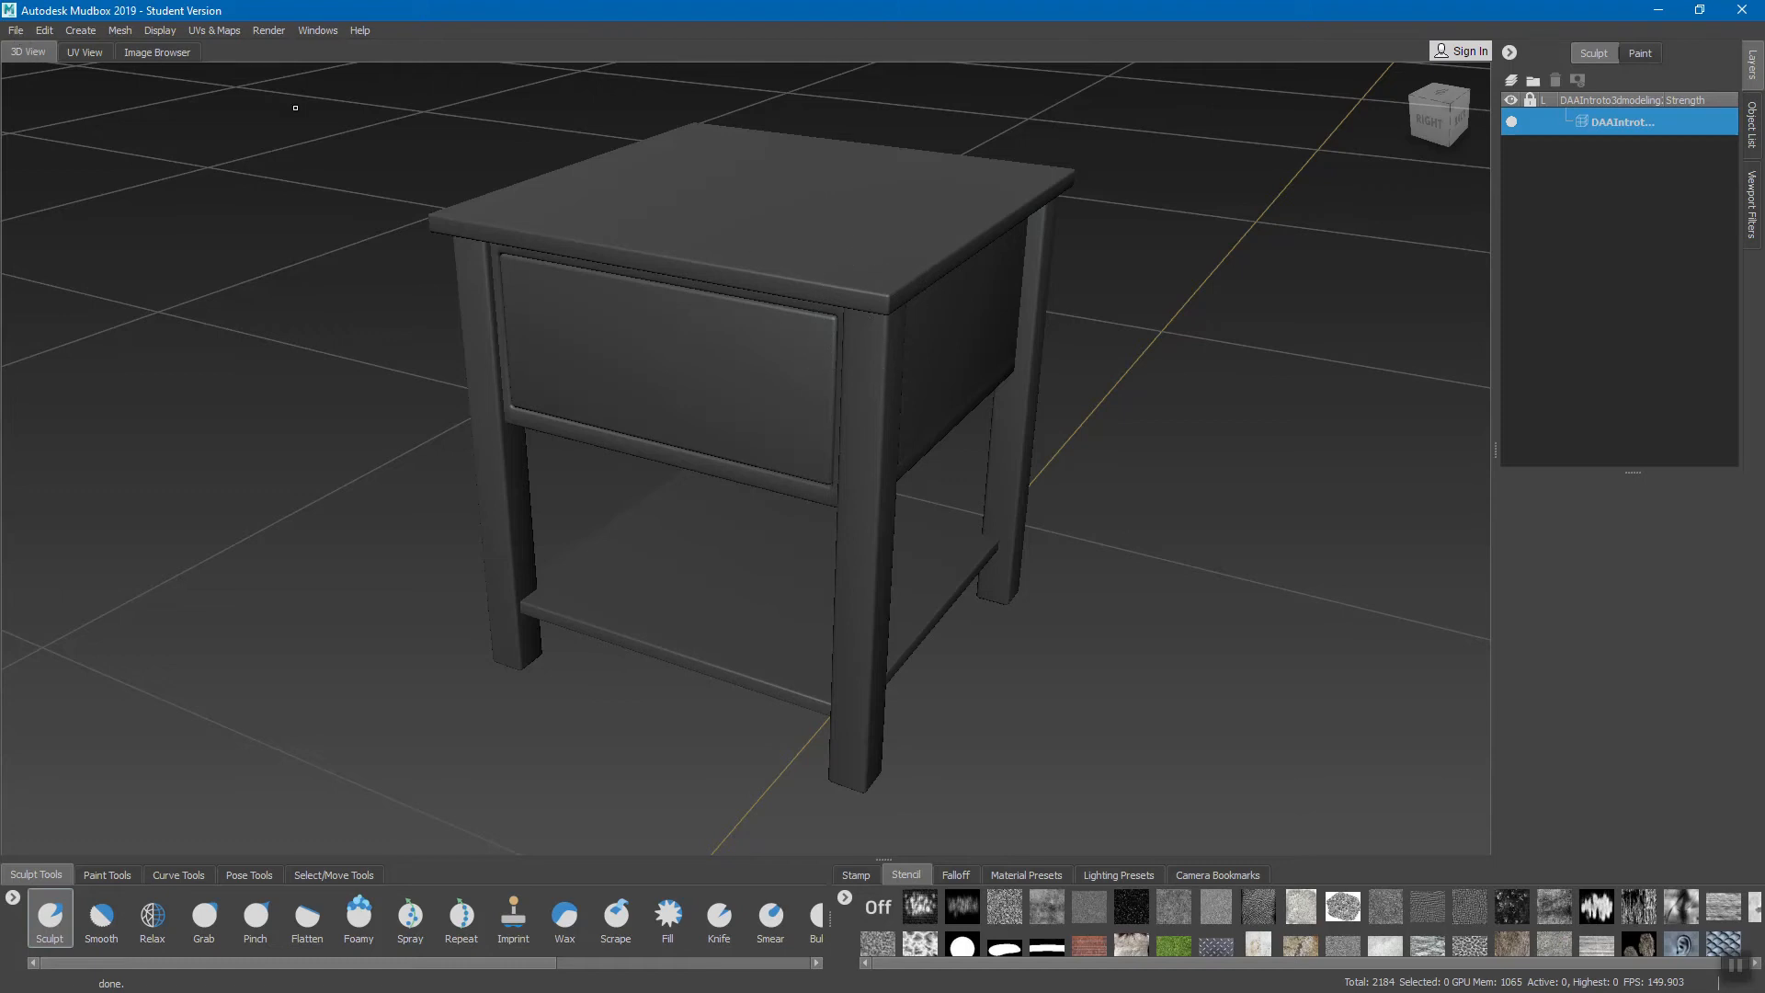
# Step: Try to save the scene as a Mudbox file in the project's scenes folder under the suggested file name without an extension
pyautogui.click(16, 31)
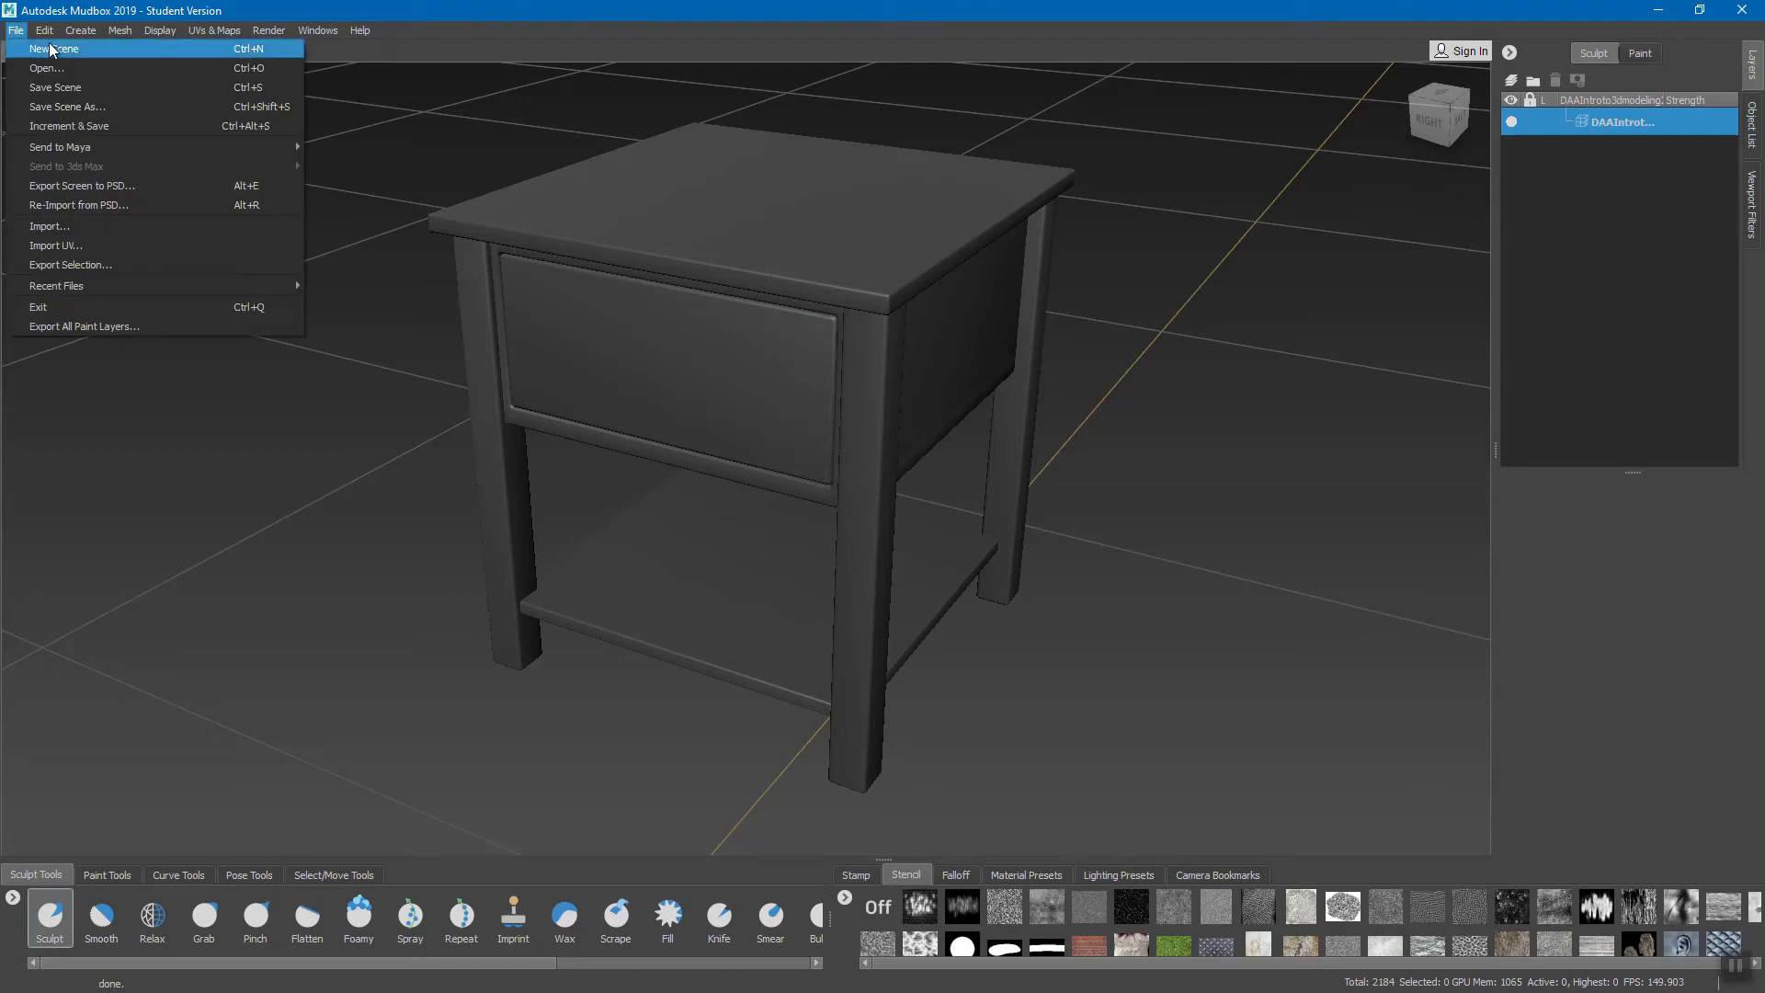
pyautogui.click(86, 107)
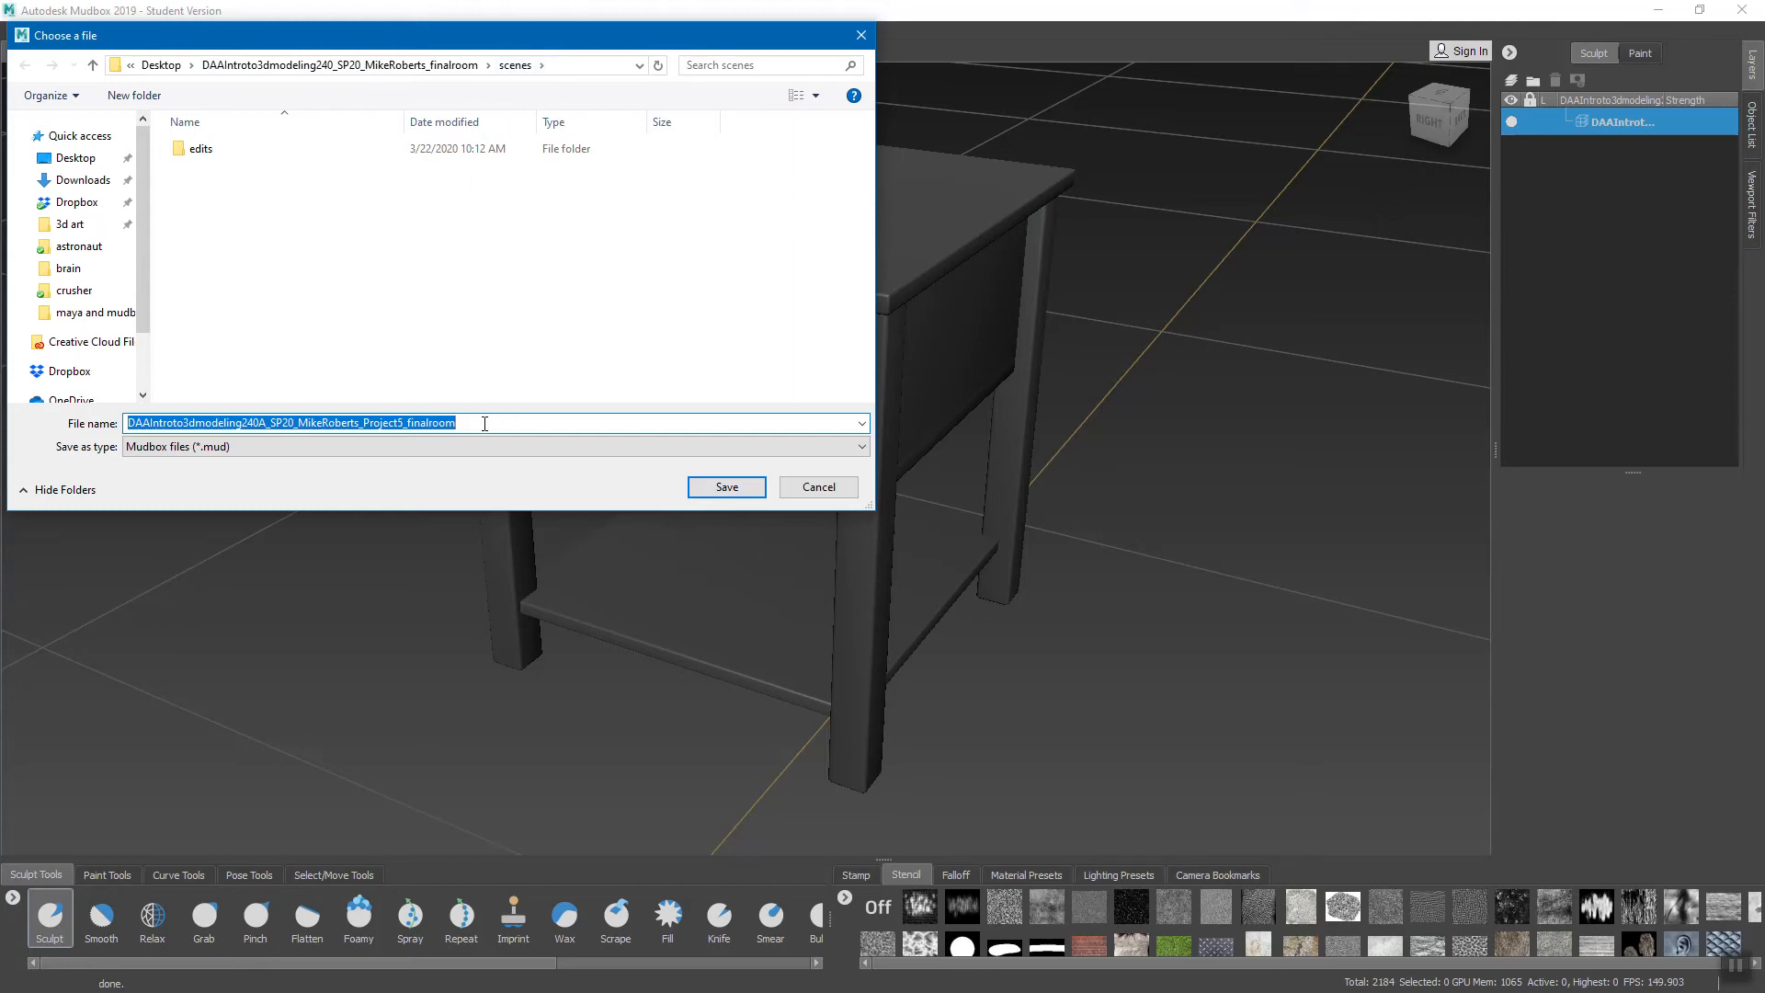
pyautogui.click(207, 448)
pyautogui.click(232, 445)
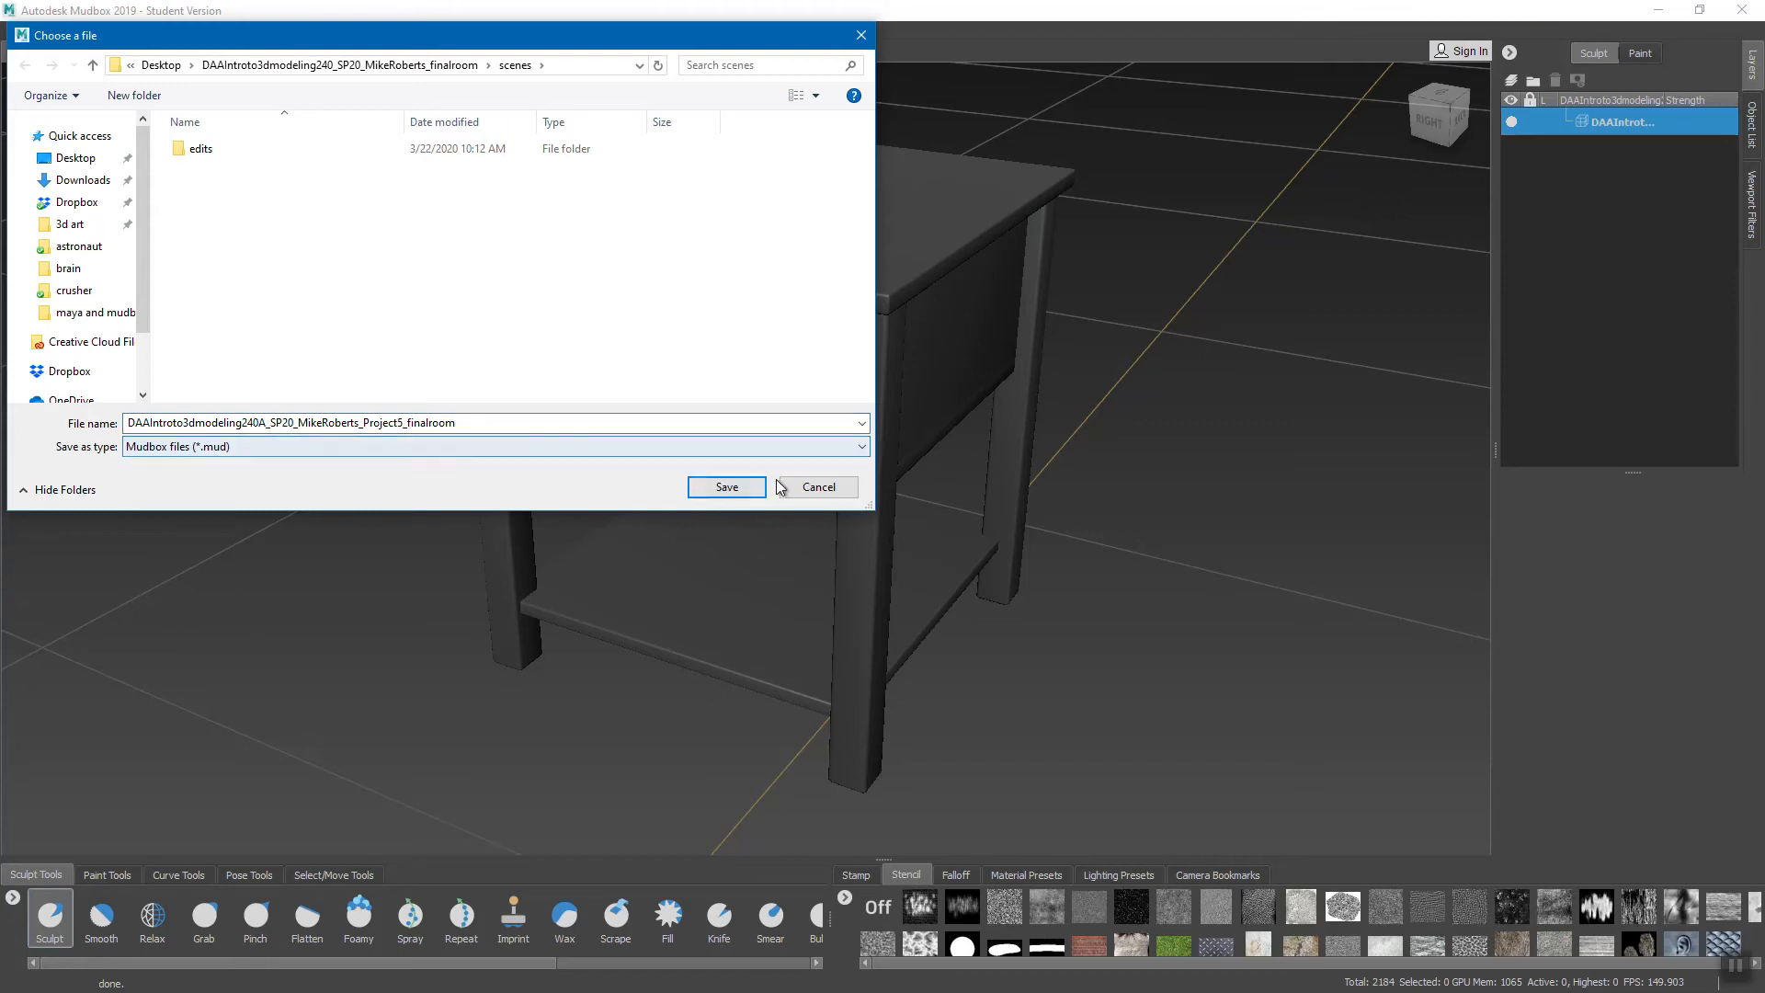
pyautogui.click(727, 487)
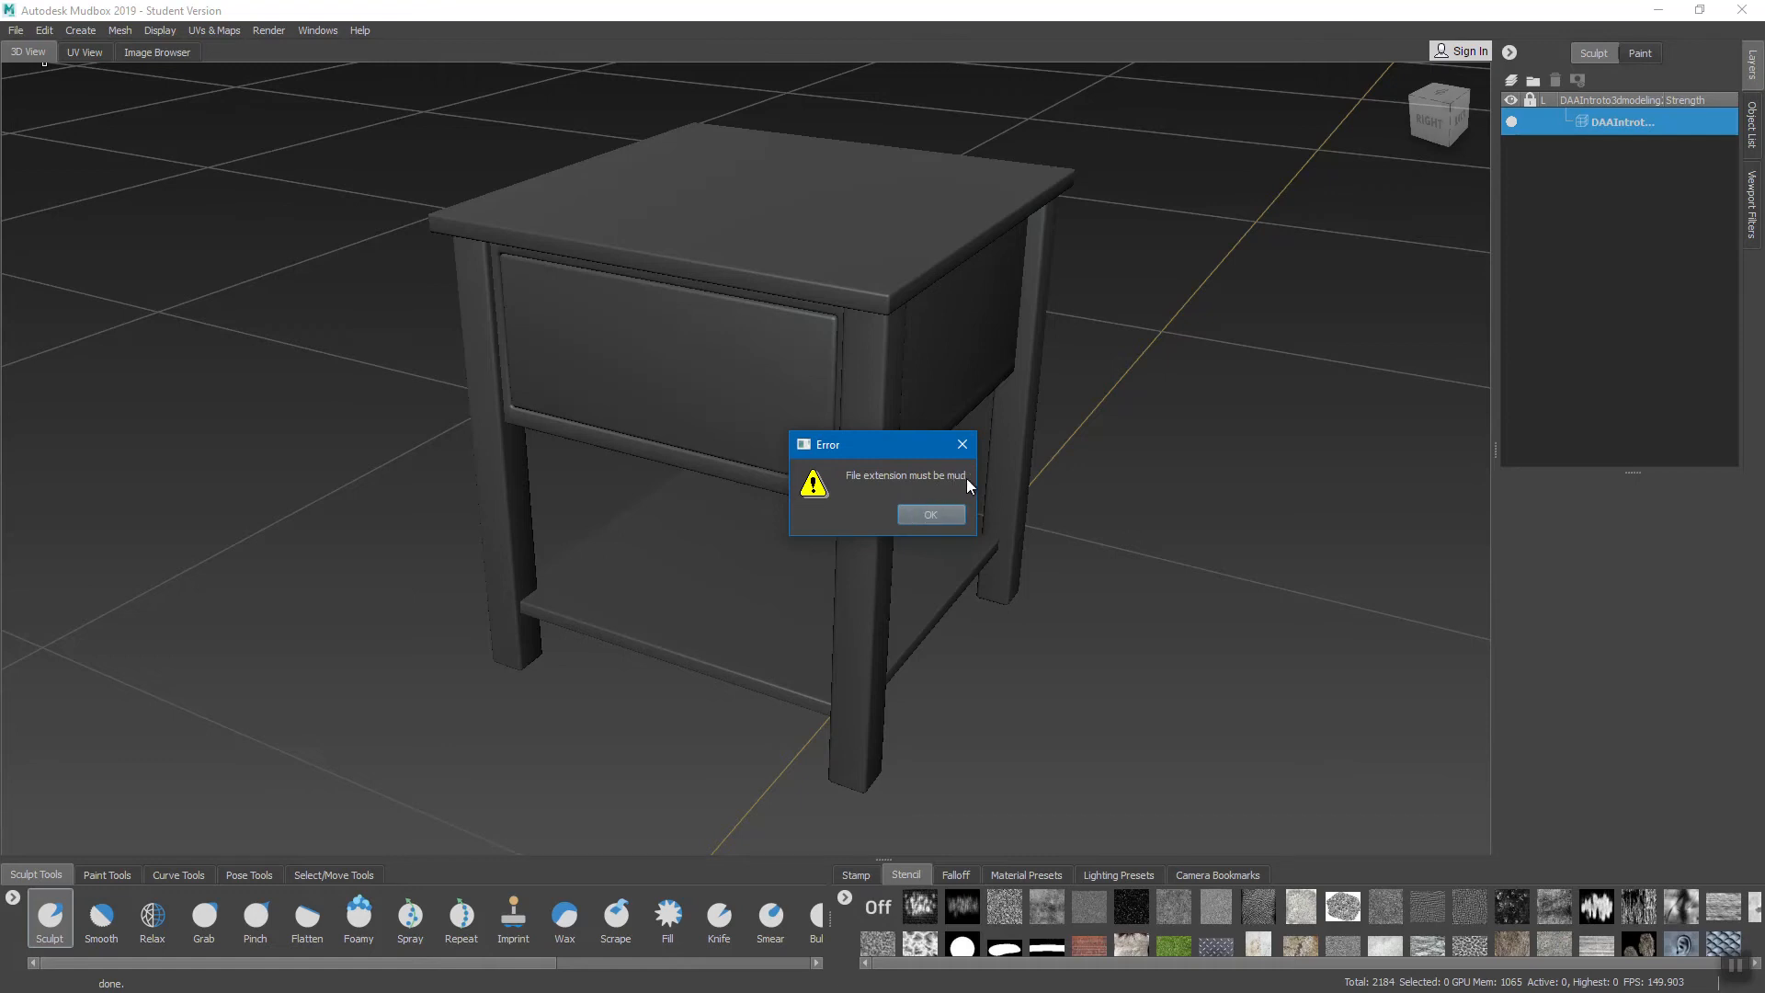
pyautogui.click(931, 515)
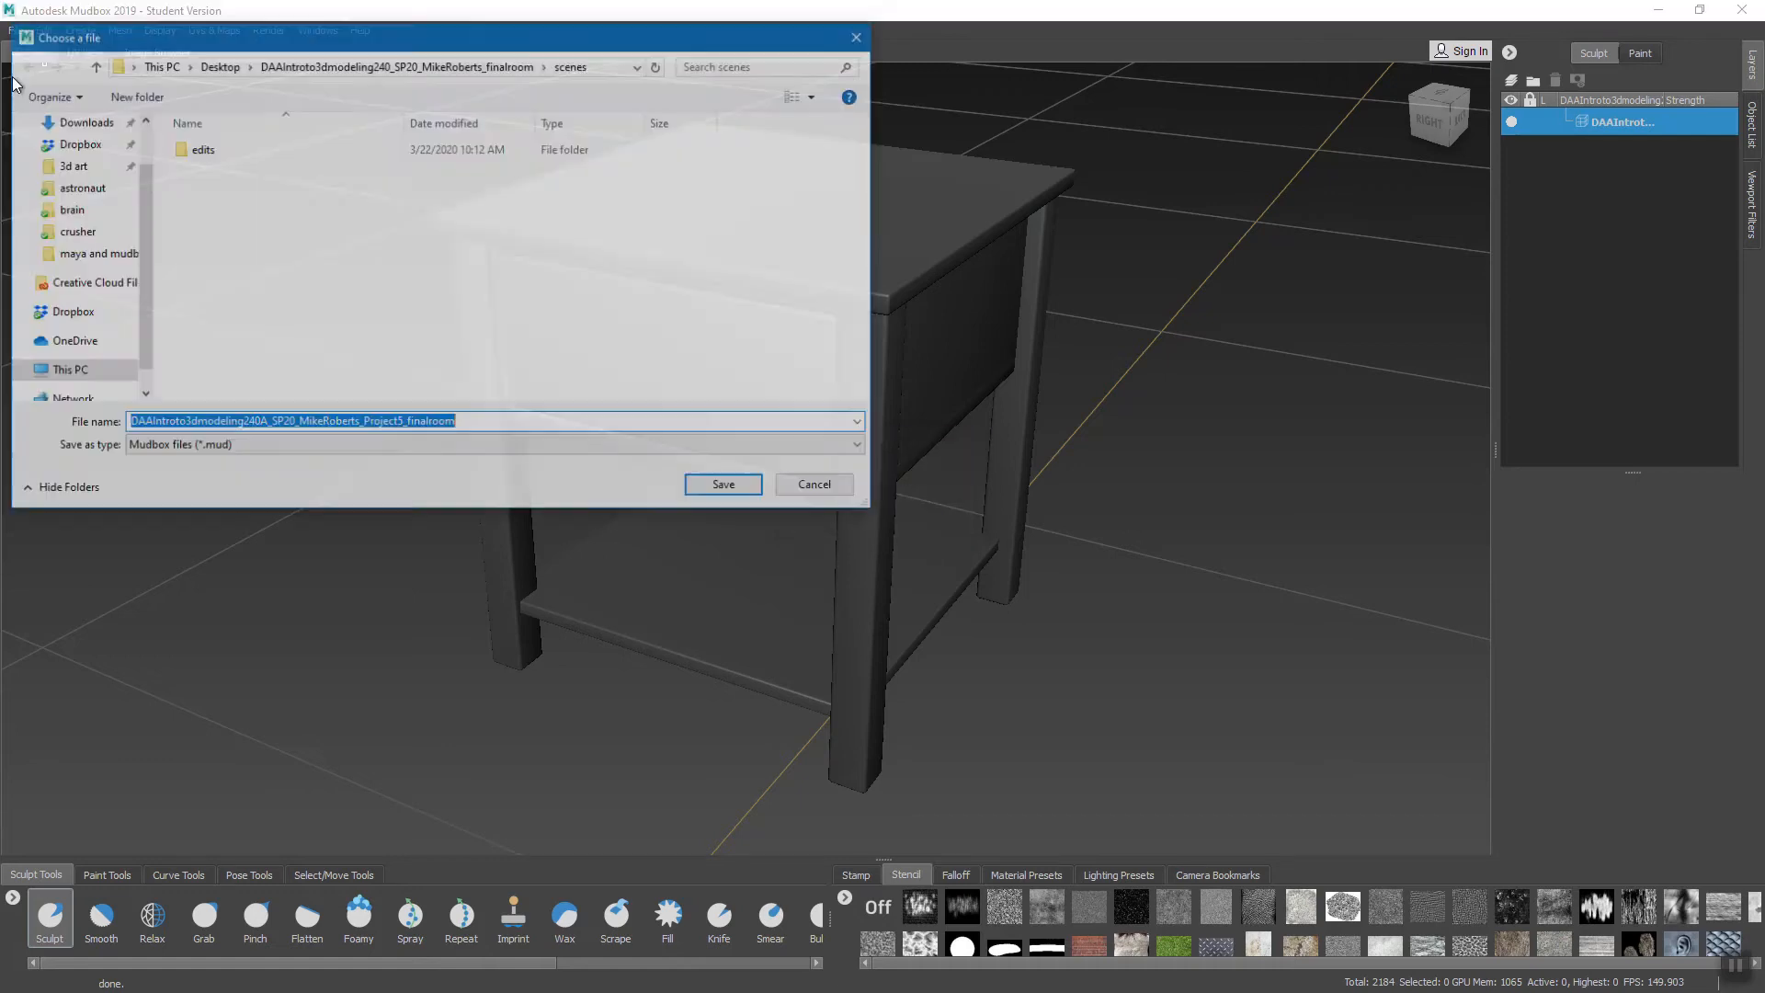
# Step: Save the scene in the project's scenes folder, adding the .mud extension to the suggested file name
pyautogui.click(540, 424)
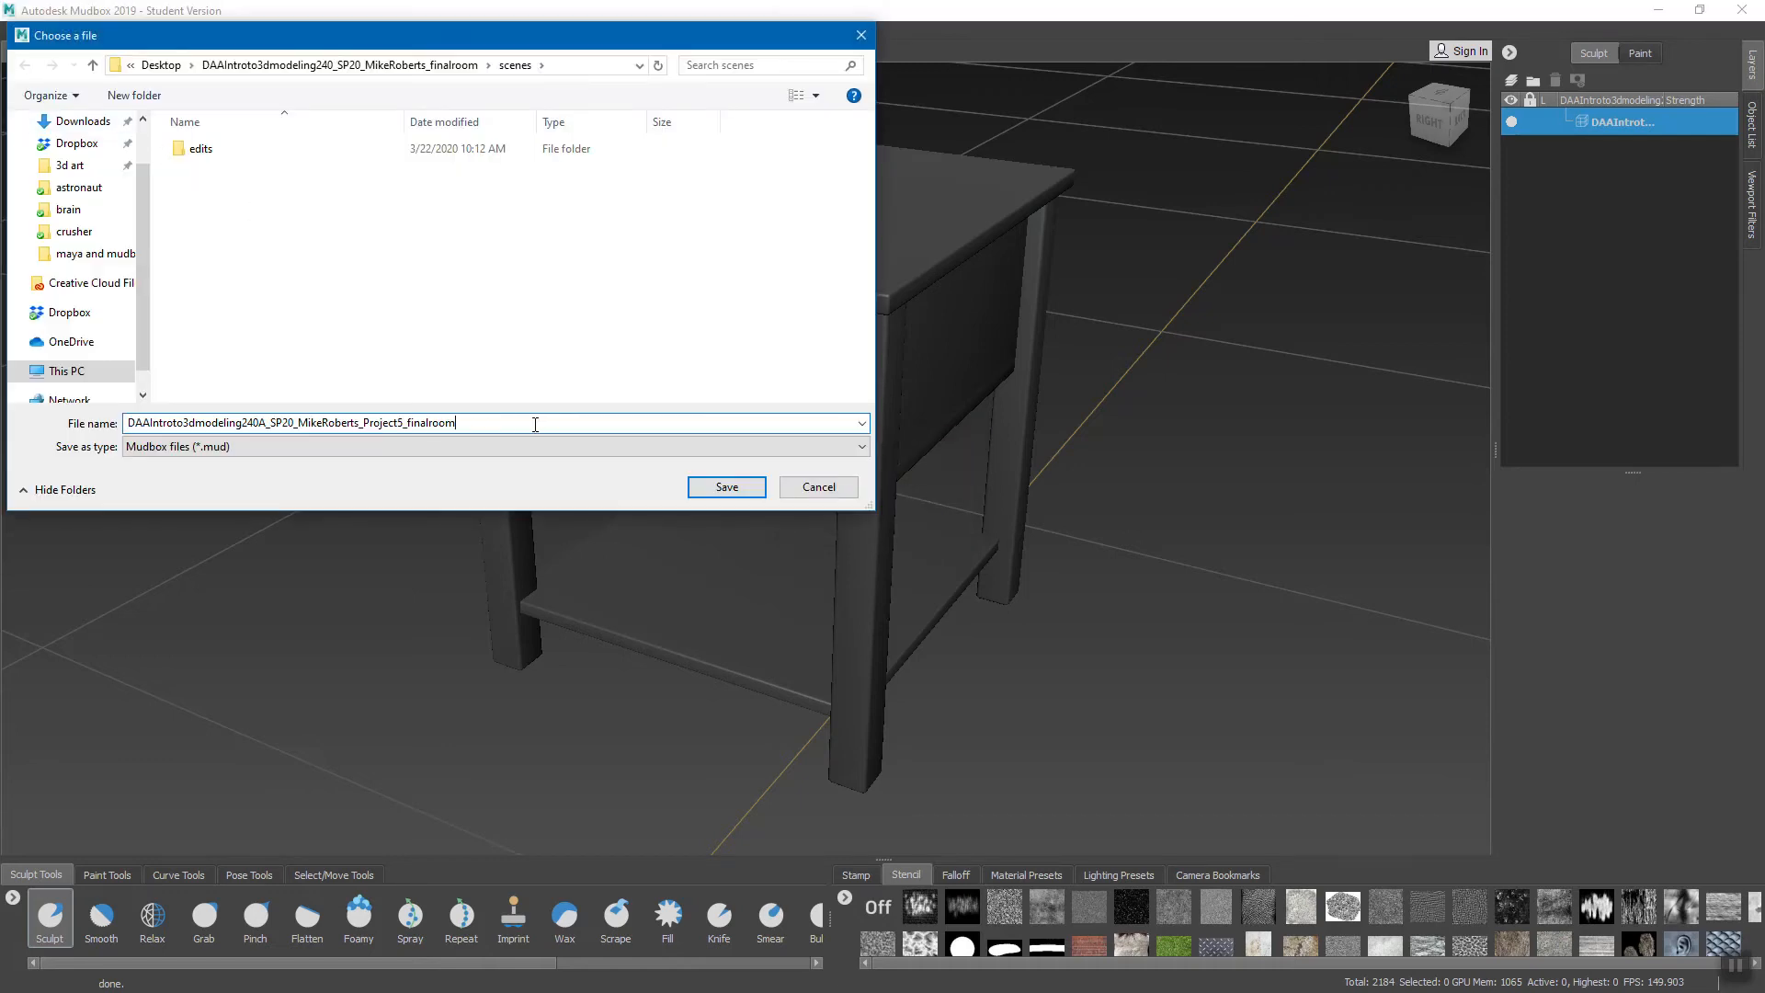
pyautogui.write('.mud')
pyautogui.click(734, 486)
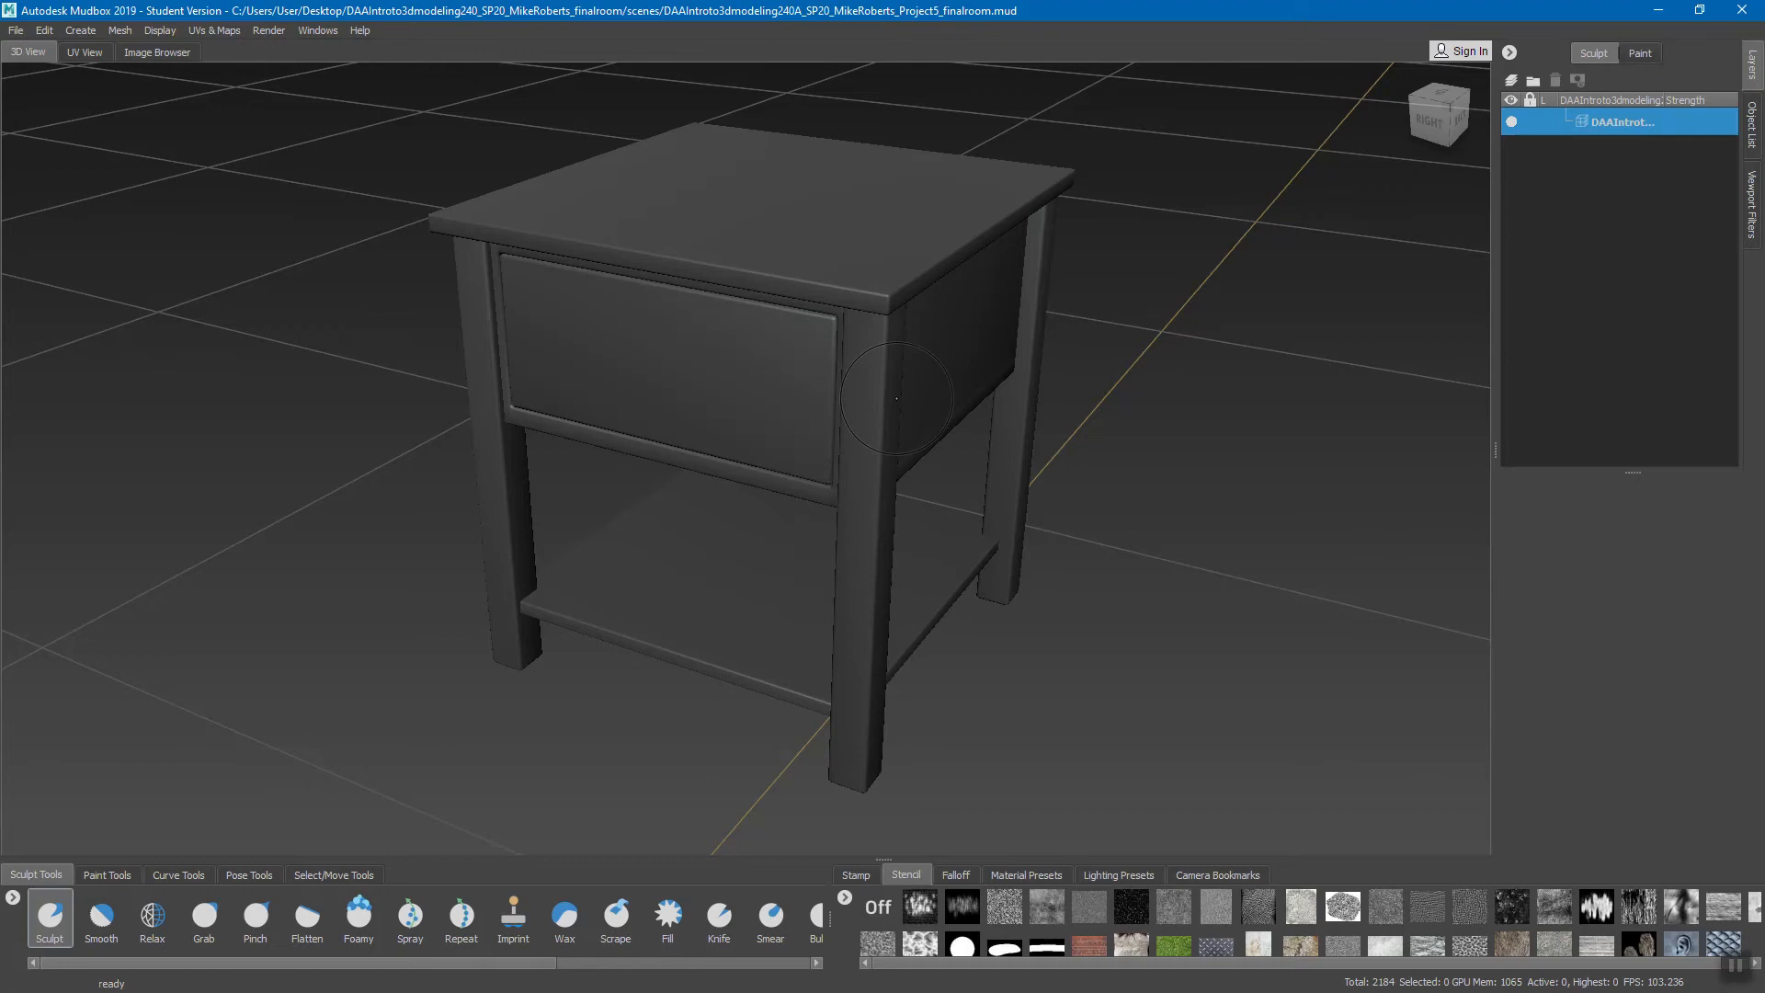
pyautogui.click(11, 31)
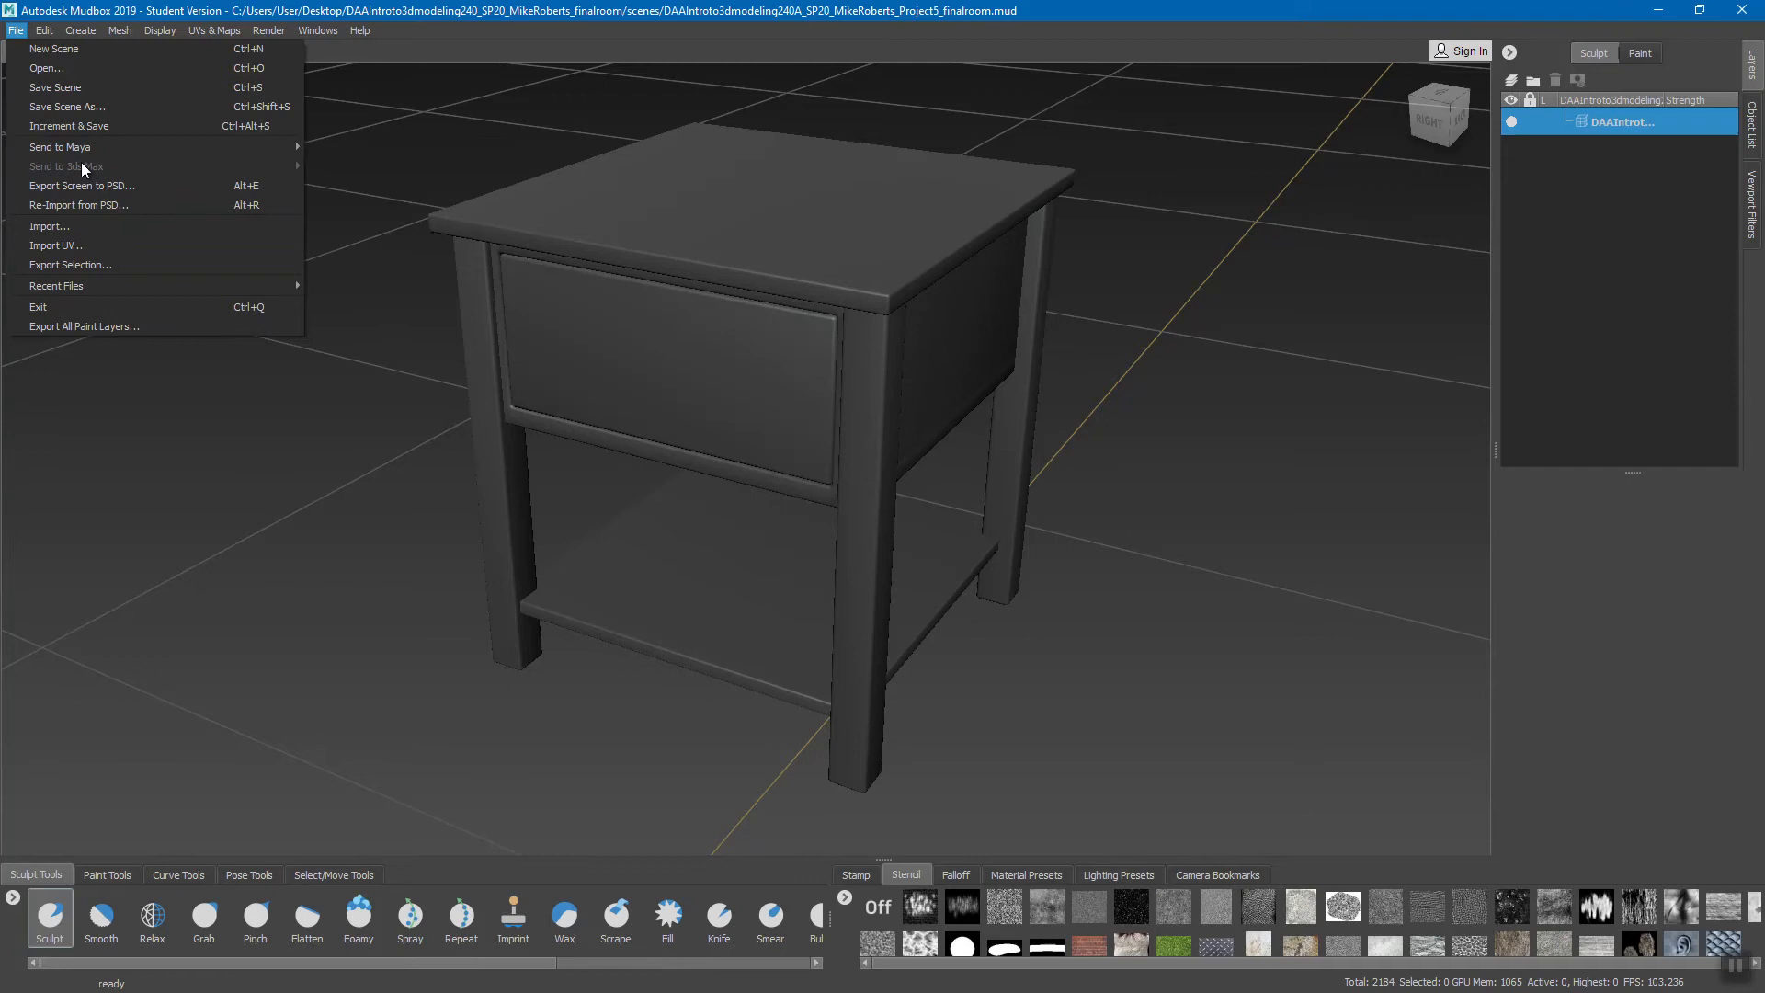
pyautogui.moveTo(75, 148)
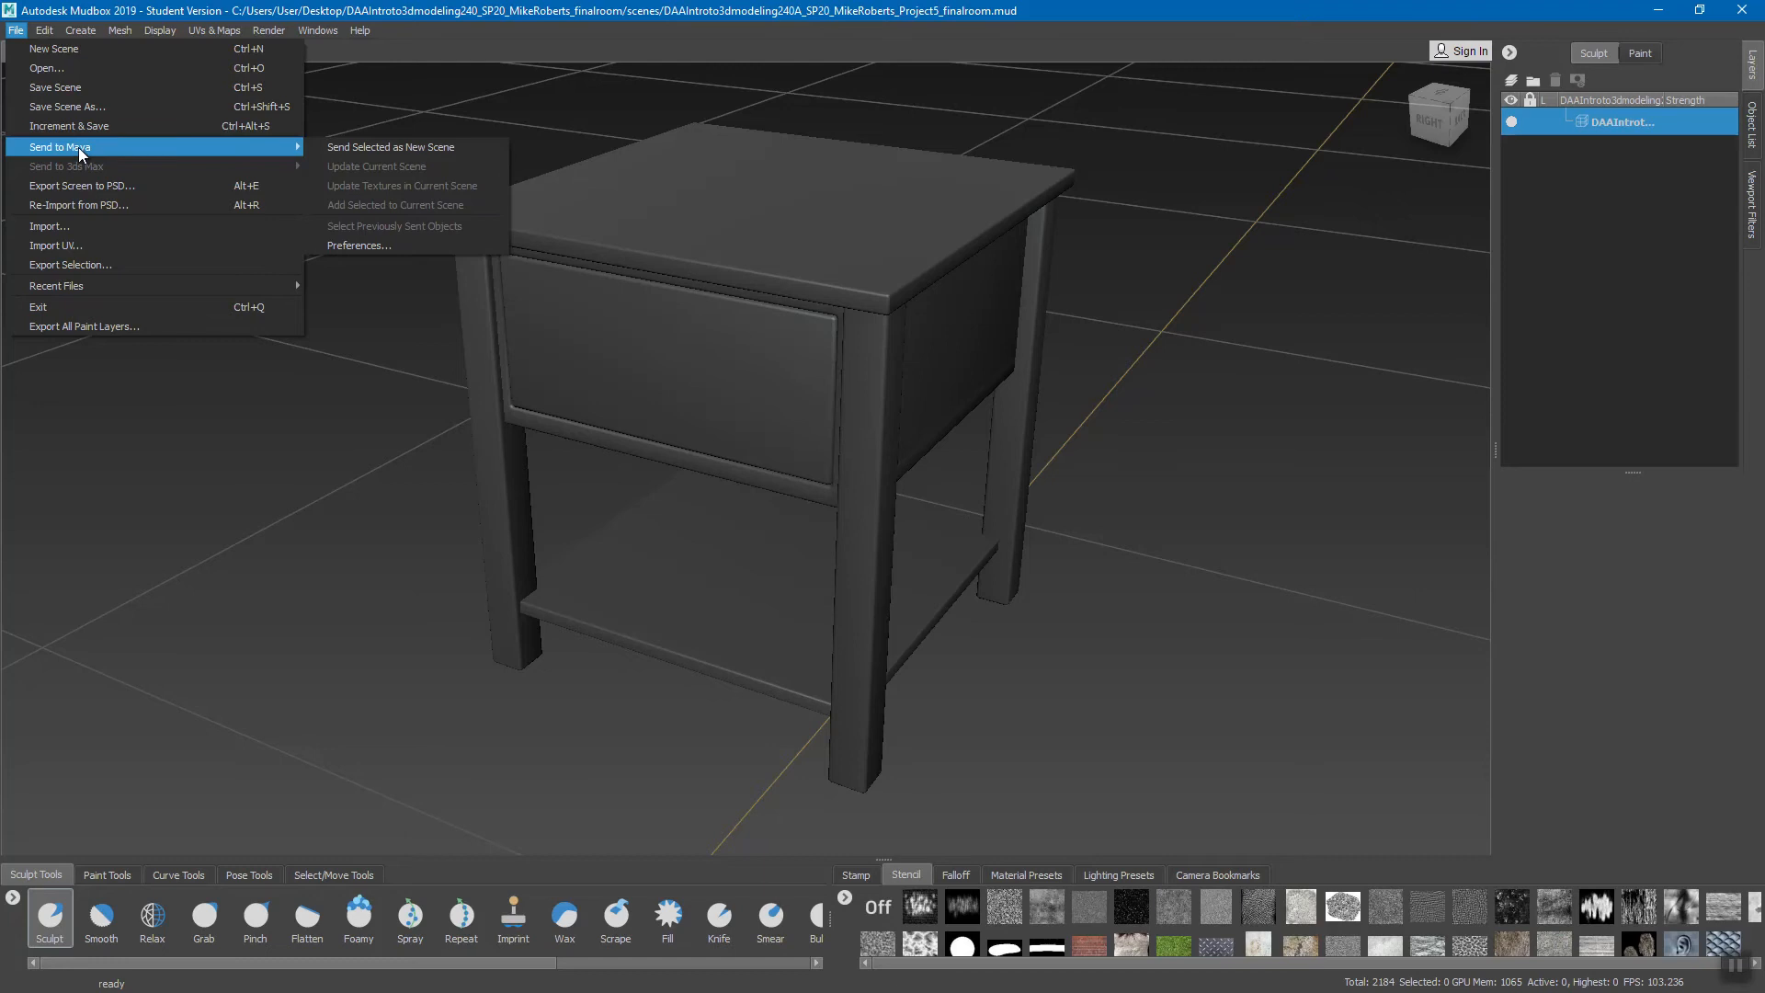
pyautogui.moveTo(42, 33)
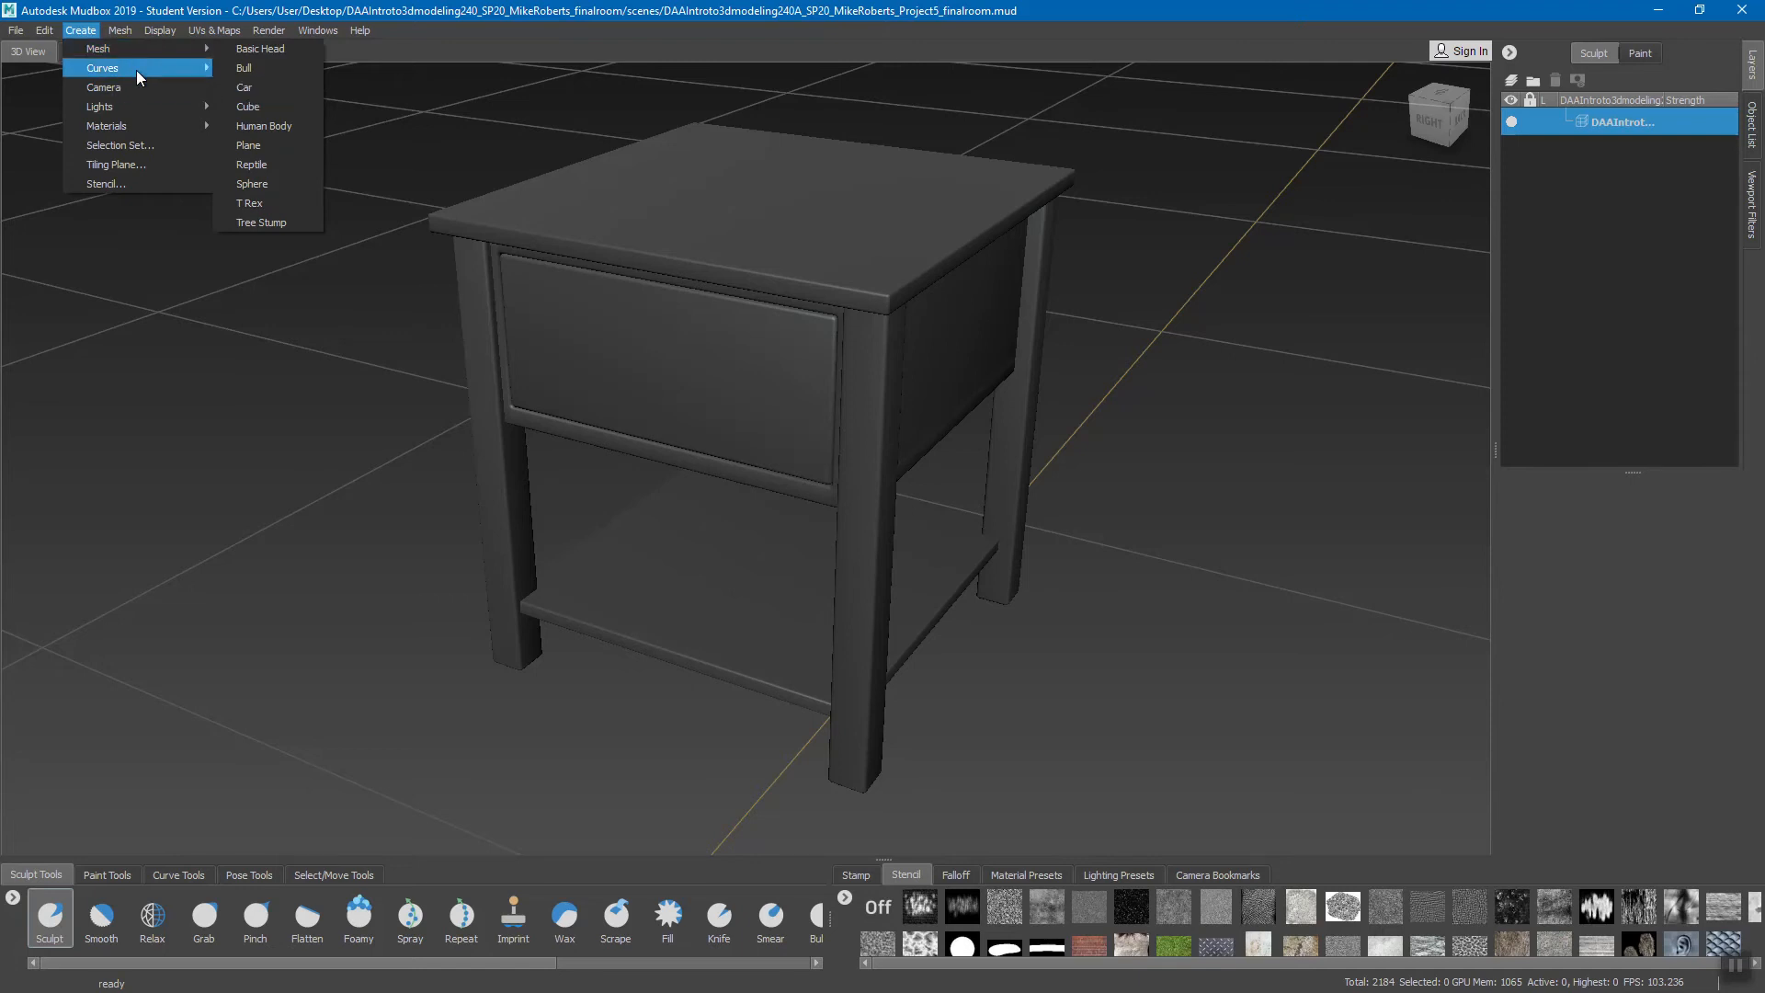
pyautogui.moveTo(197, 68)
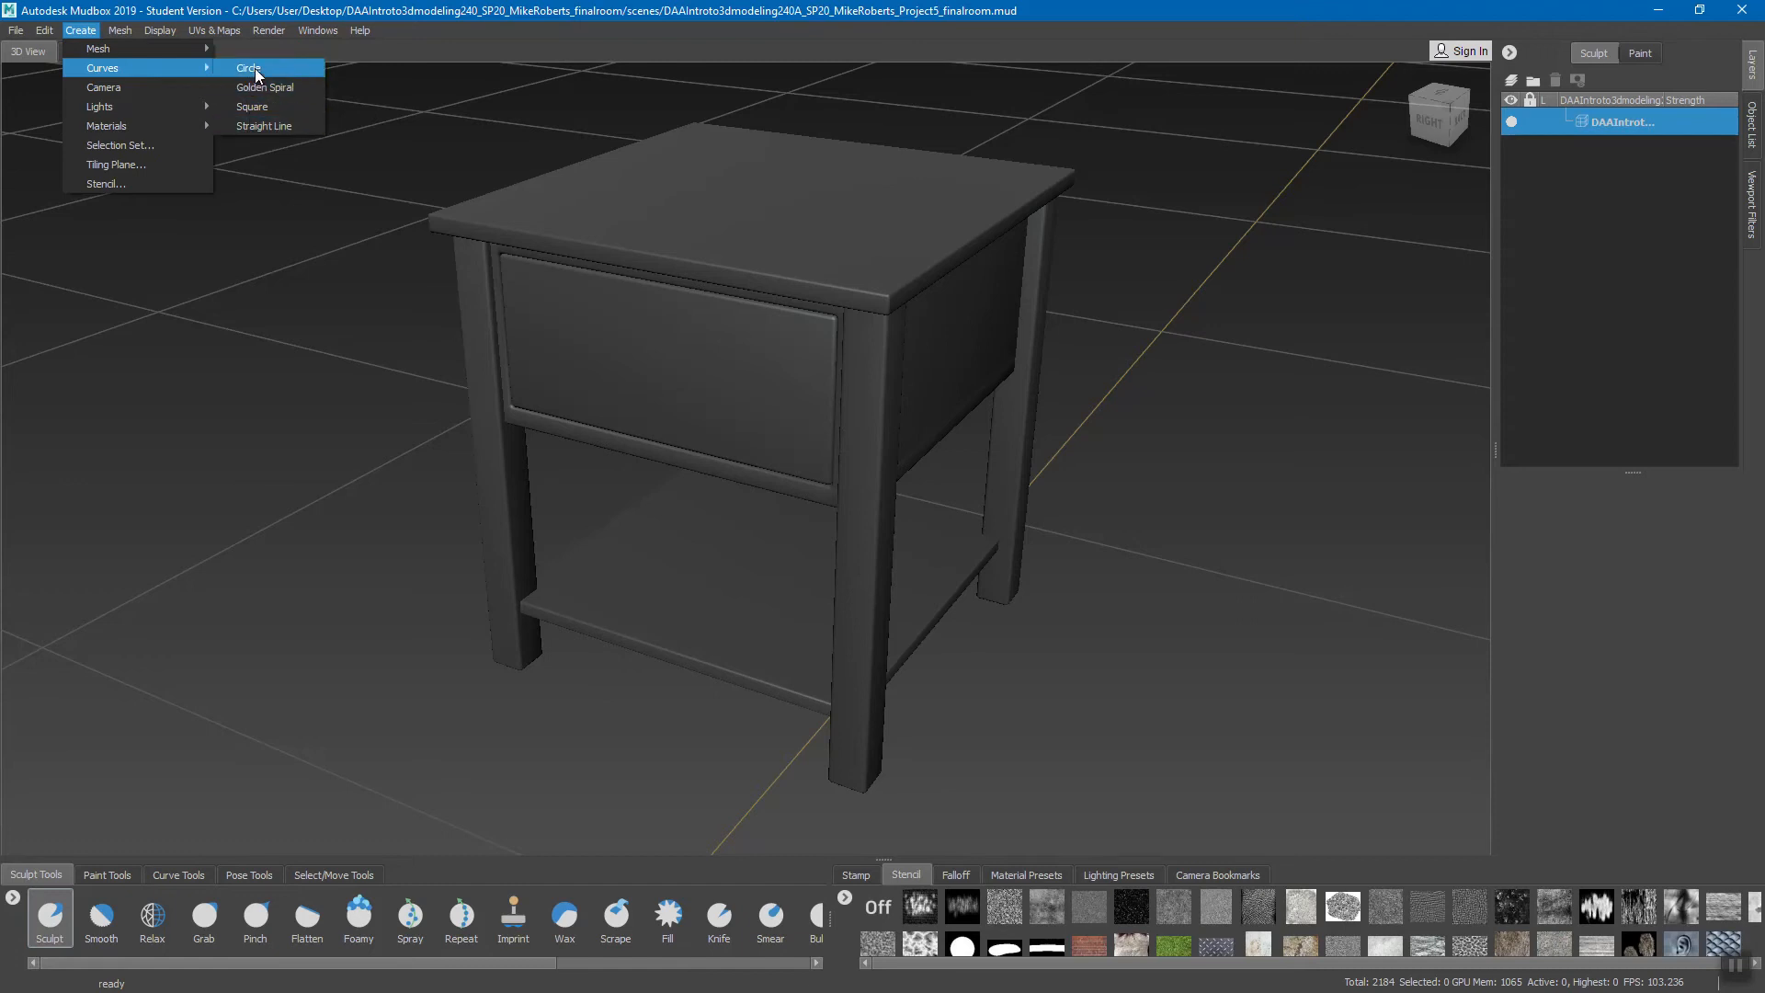
pyautogui.moveTo(108, 106)
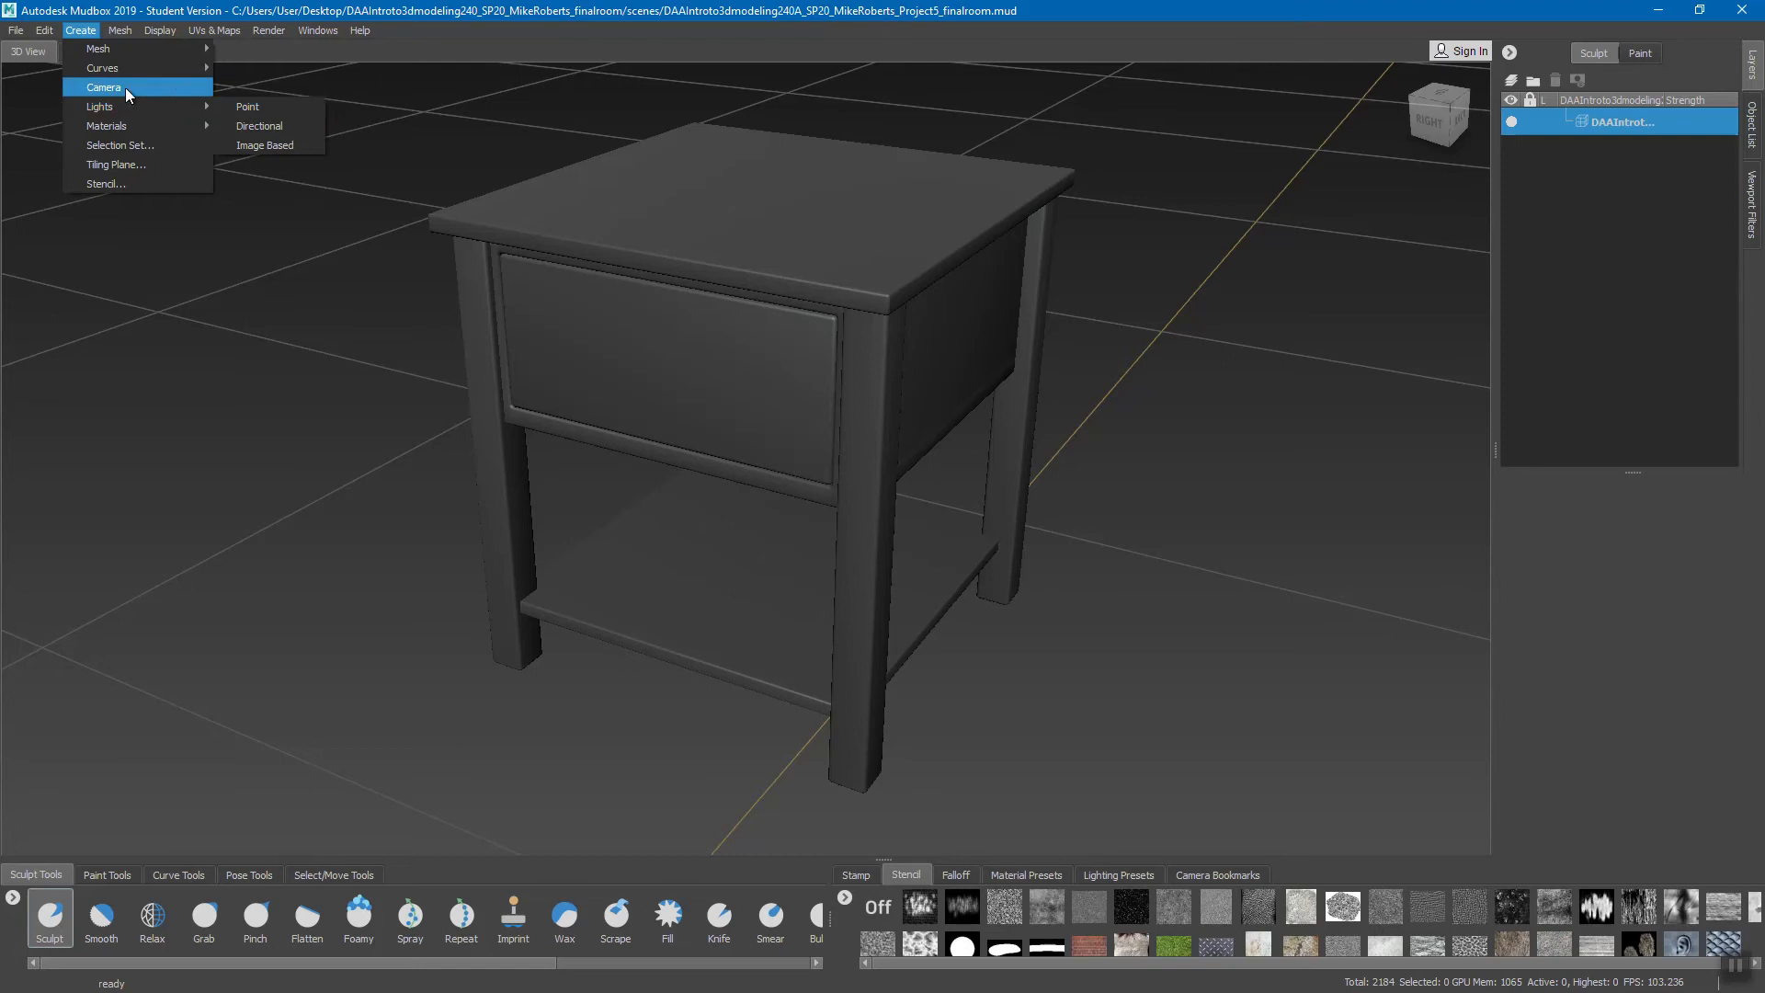
# Step: Turn off Smooth Shade for the end table's display
pyautogui.click(120, 30)
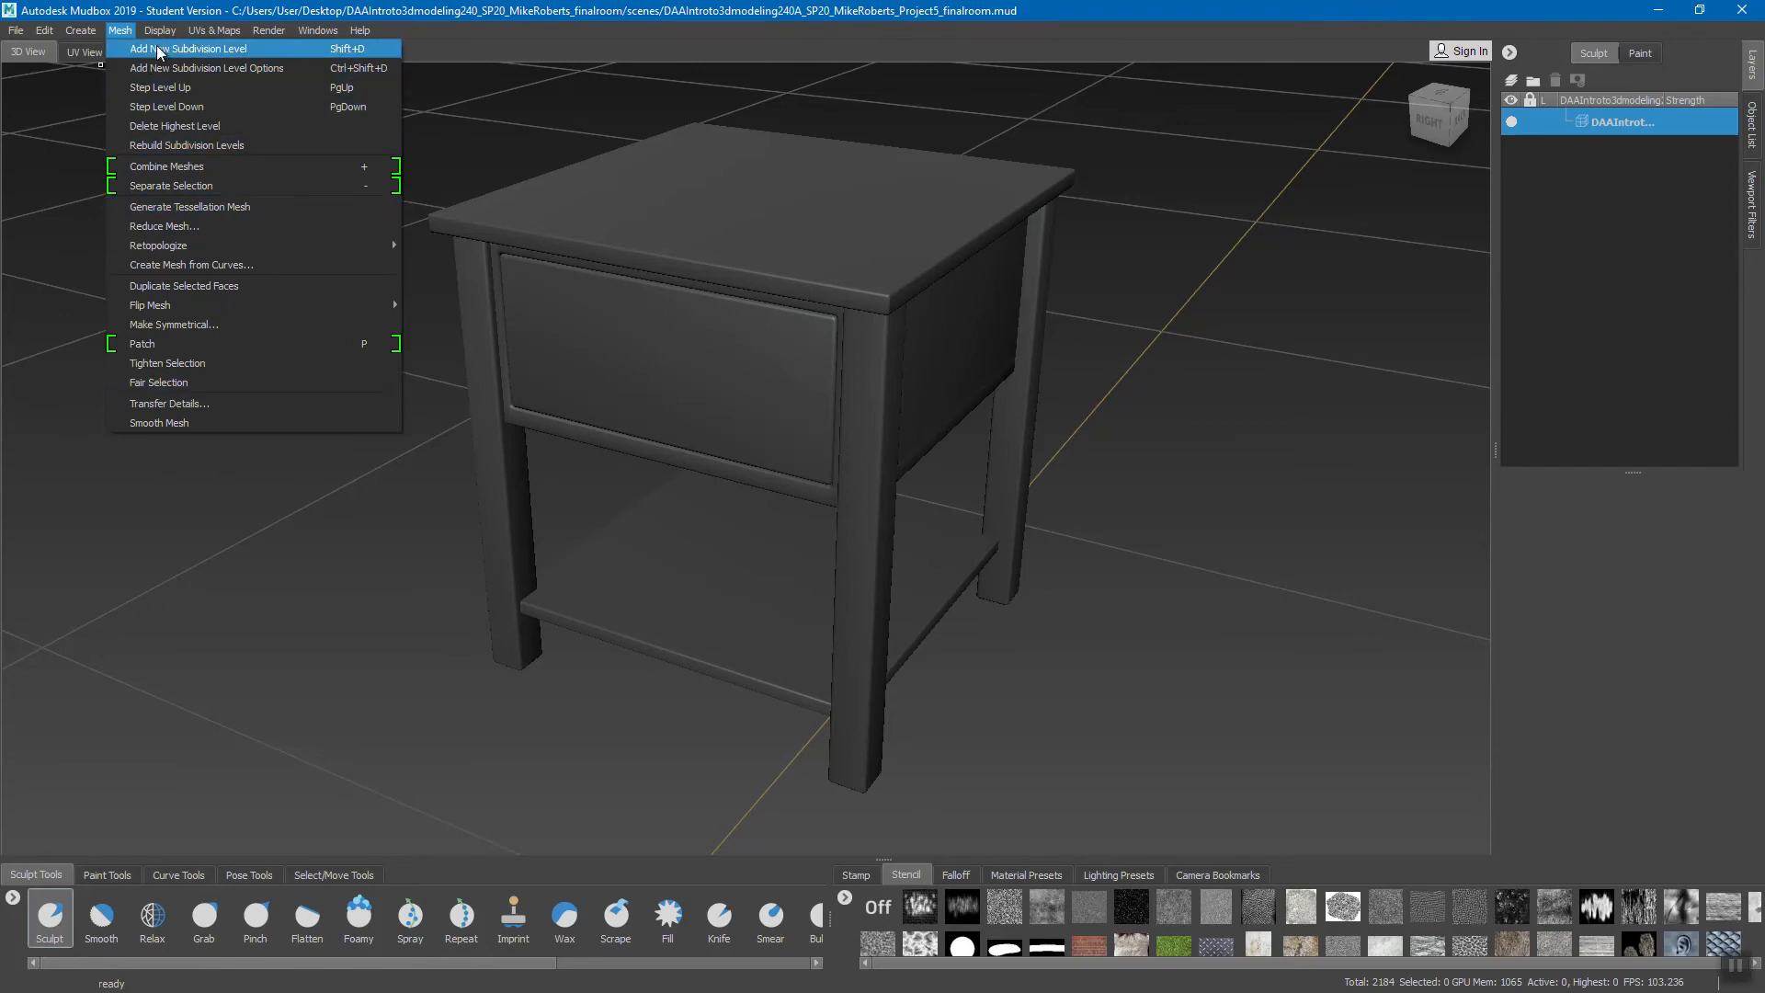
pyautogui.moveTo(161, 31)
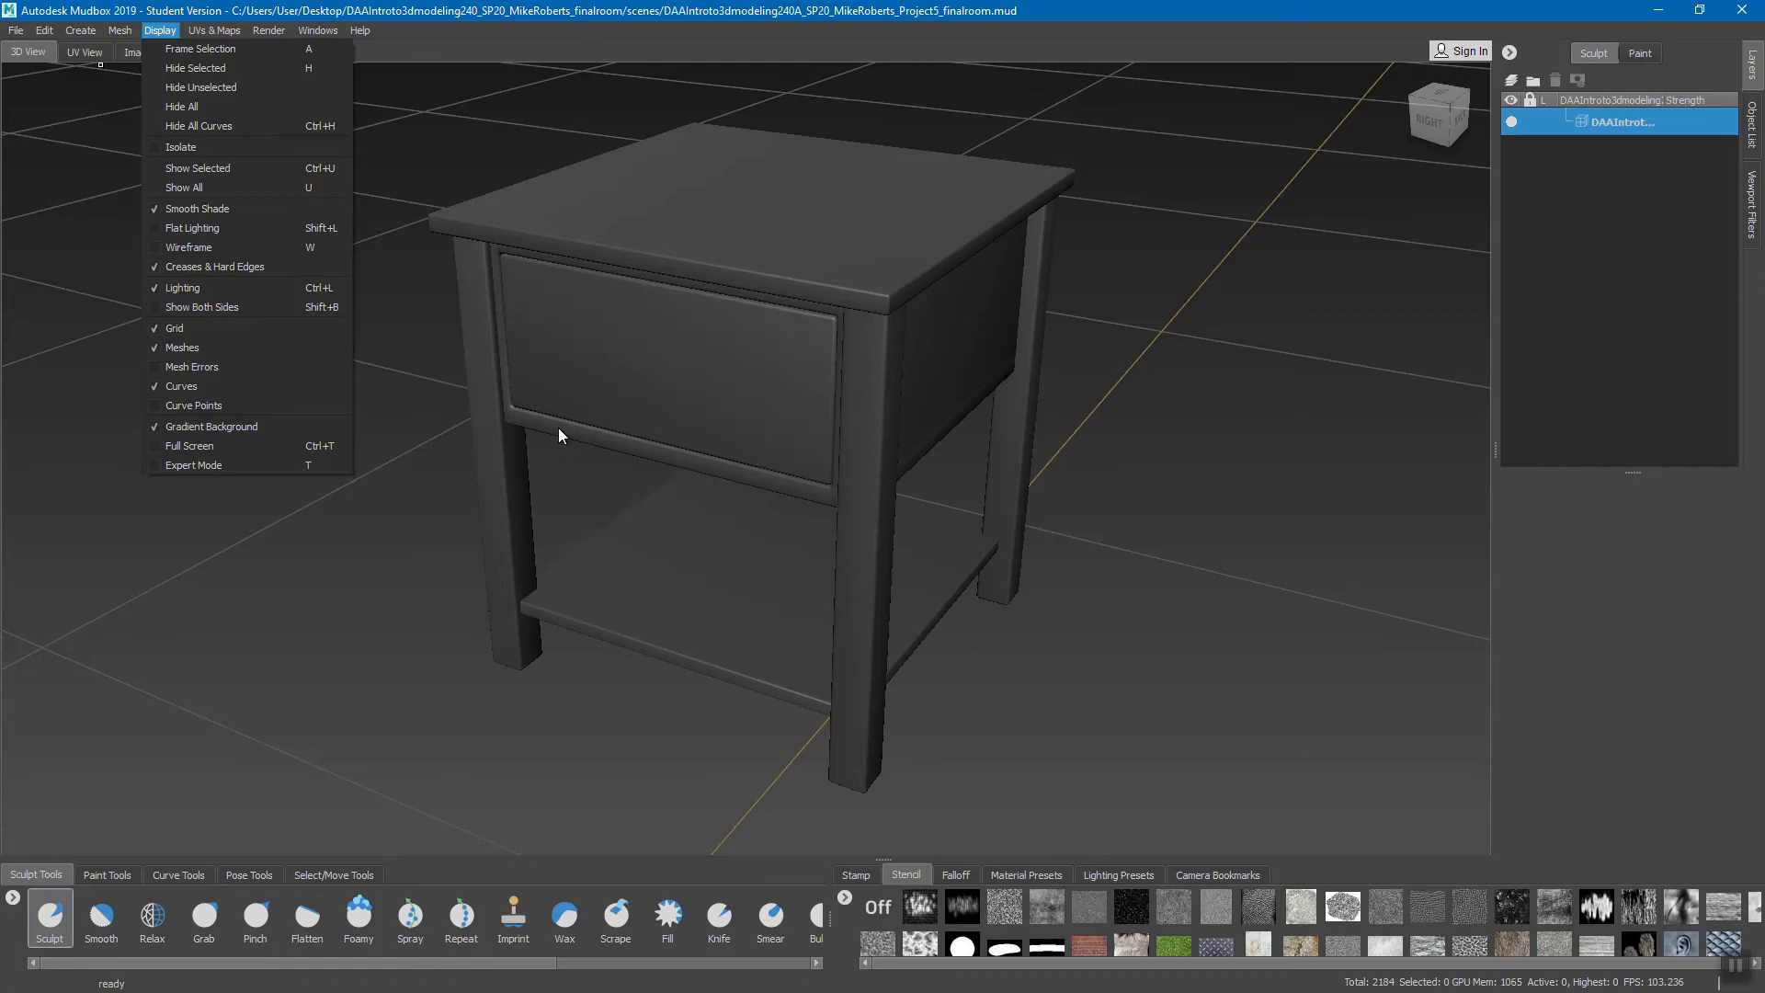
pyautogui.click(218, 210)
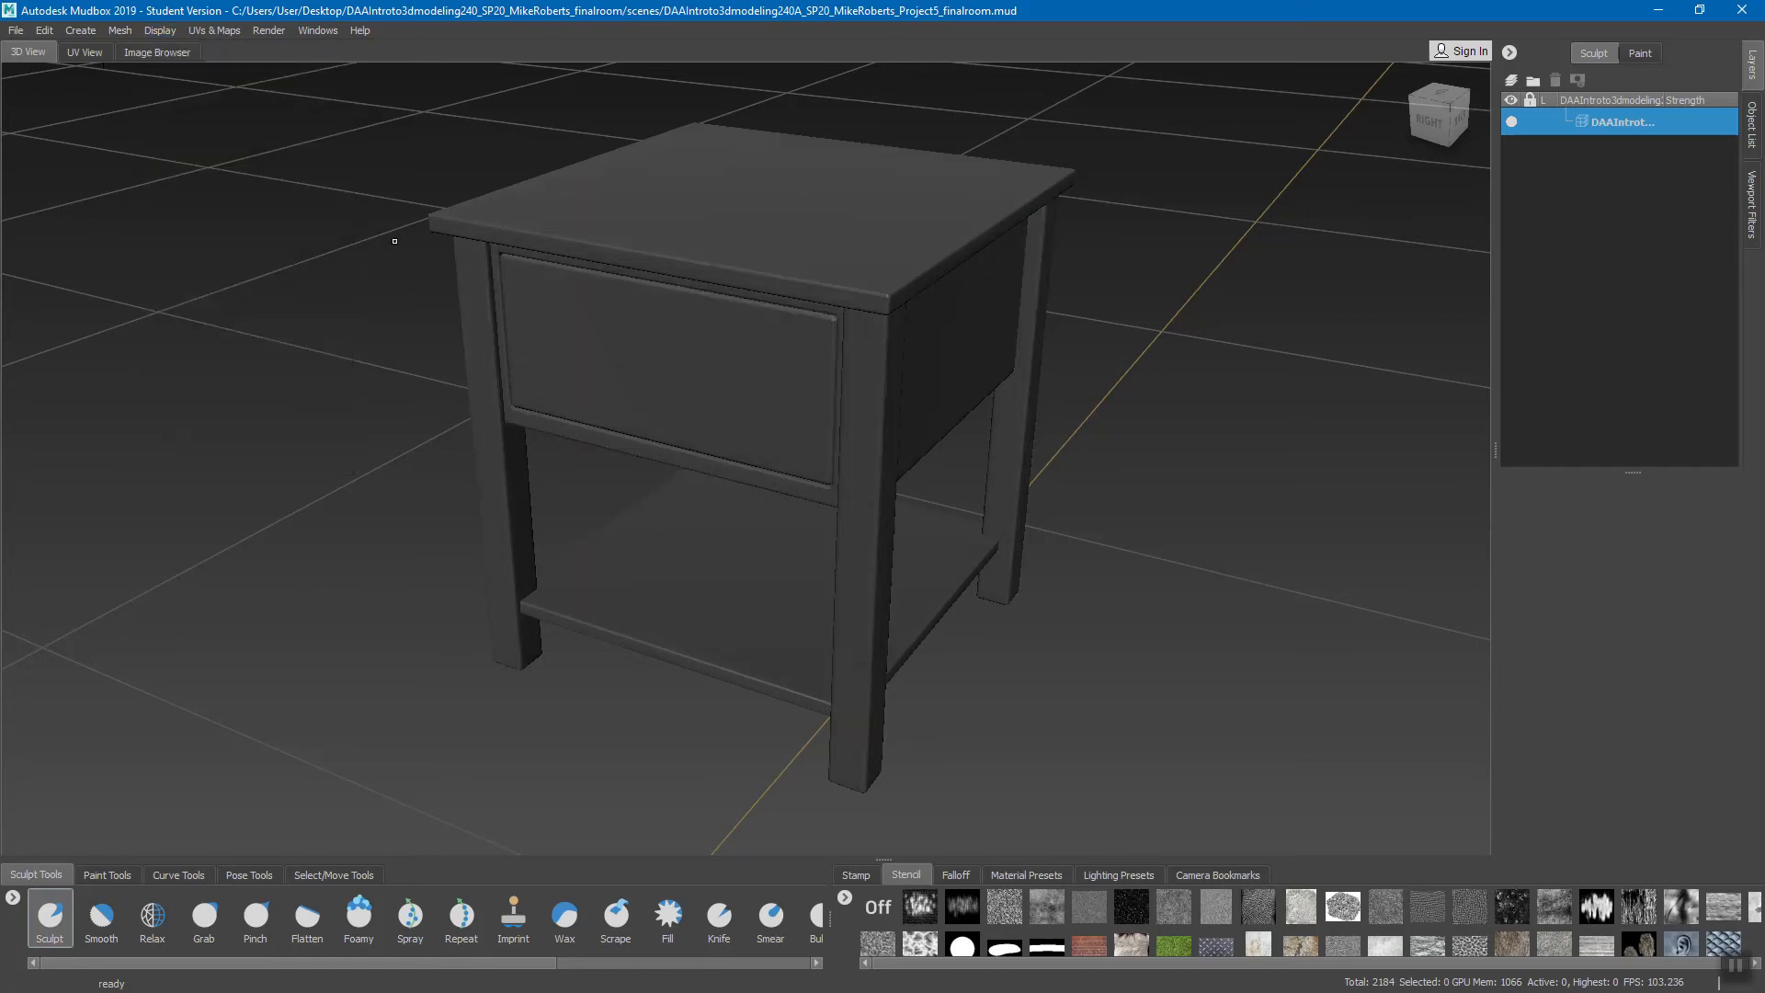
# Step: Turn Smooth Shade back on for the end table's display
pyautogui.click(153, 30)
pyautogui.click(188, 204)
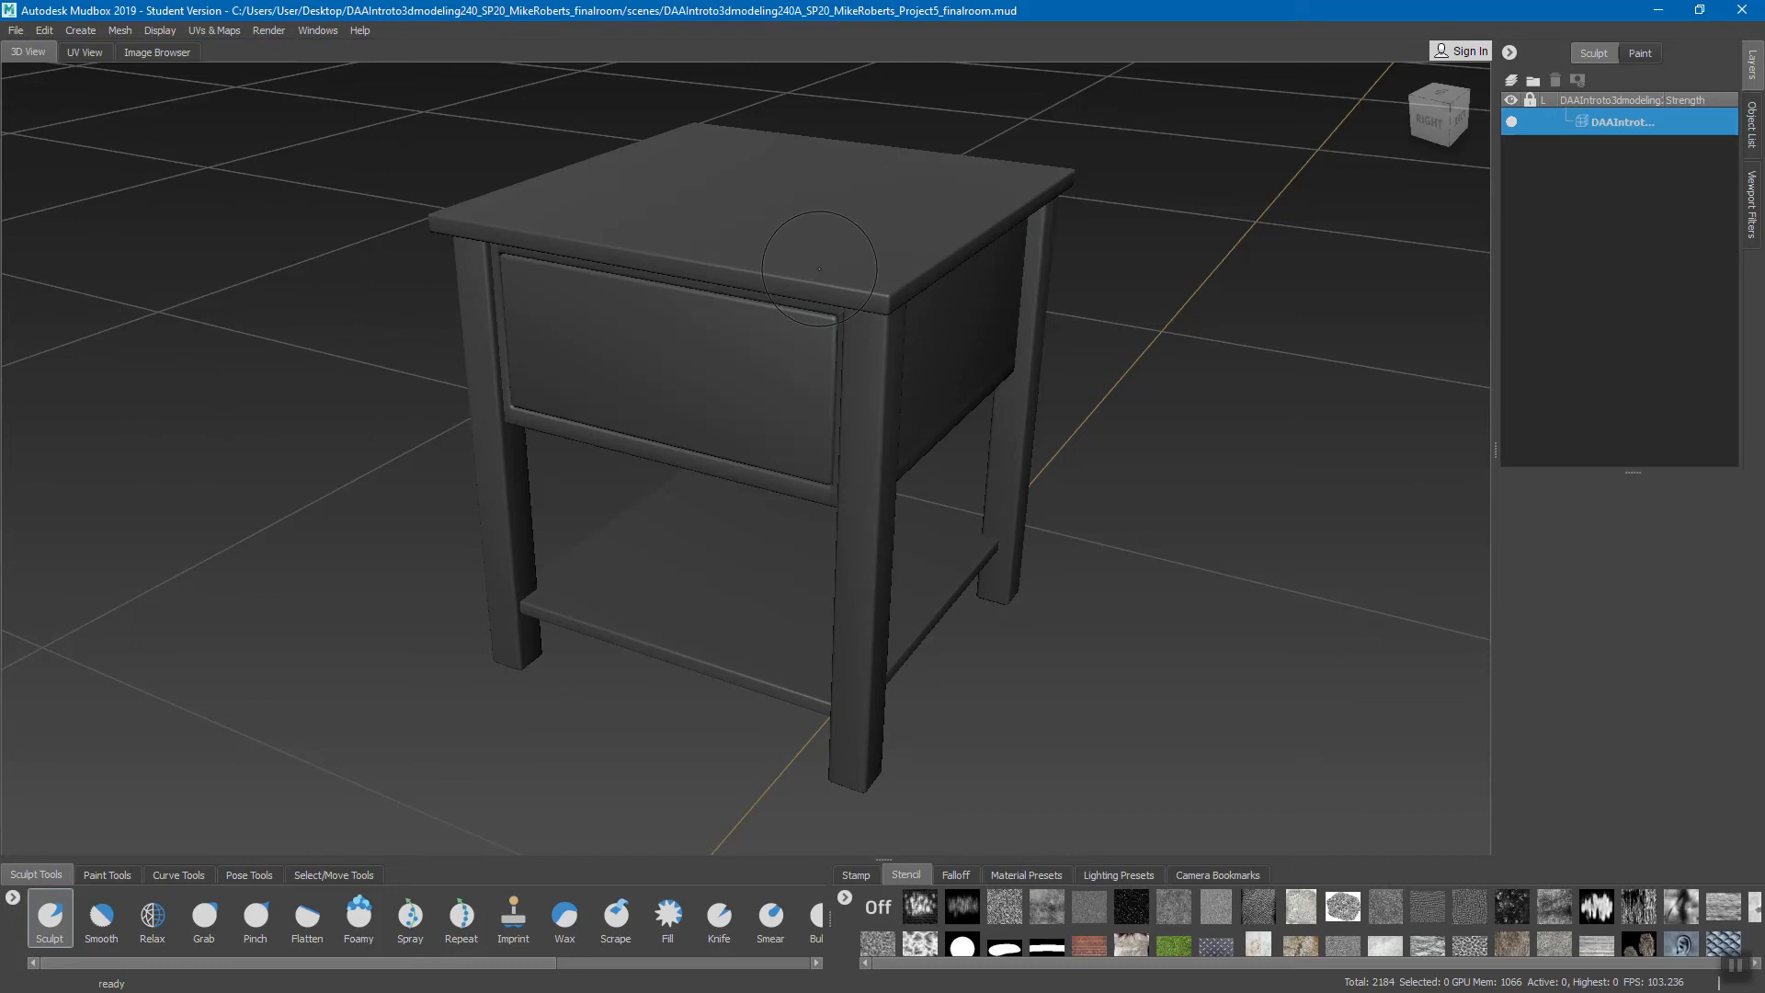
# Step: Preview the end table with Flat Lighting and turn that display option off again
pyautogui.click(164, 31)
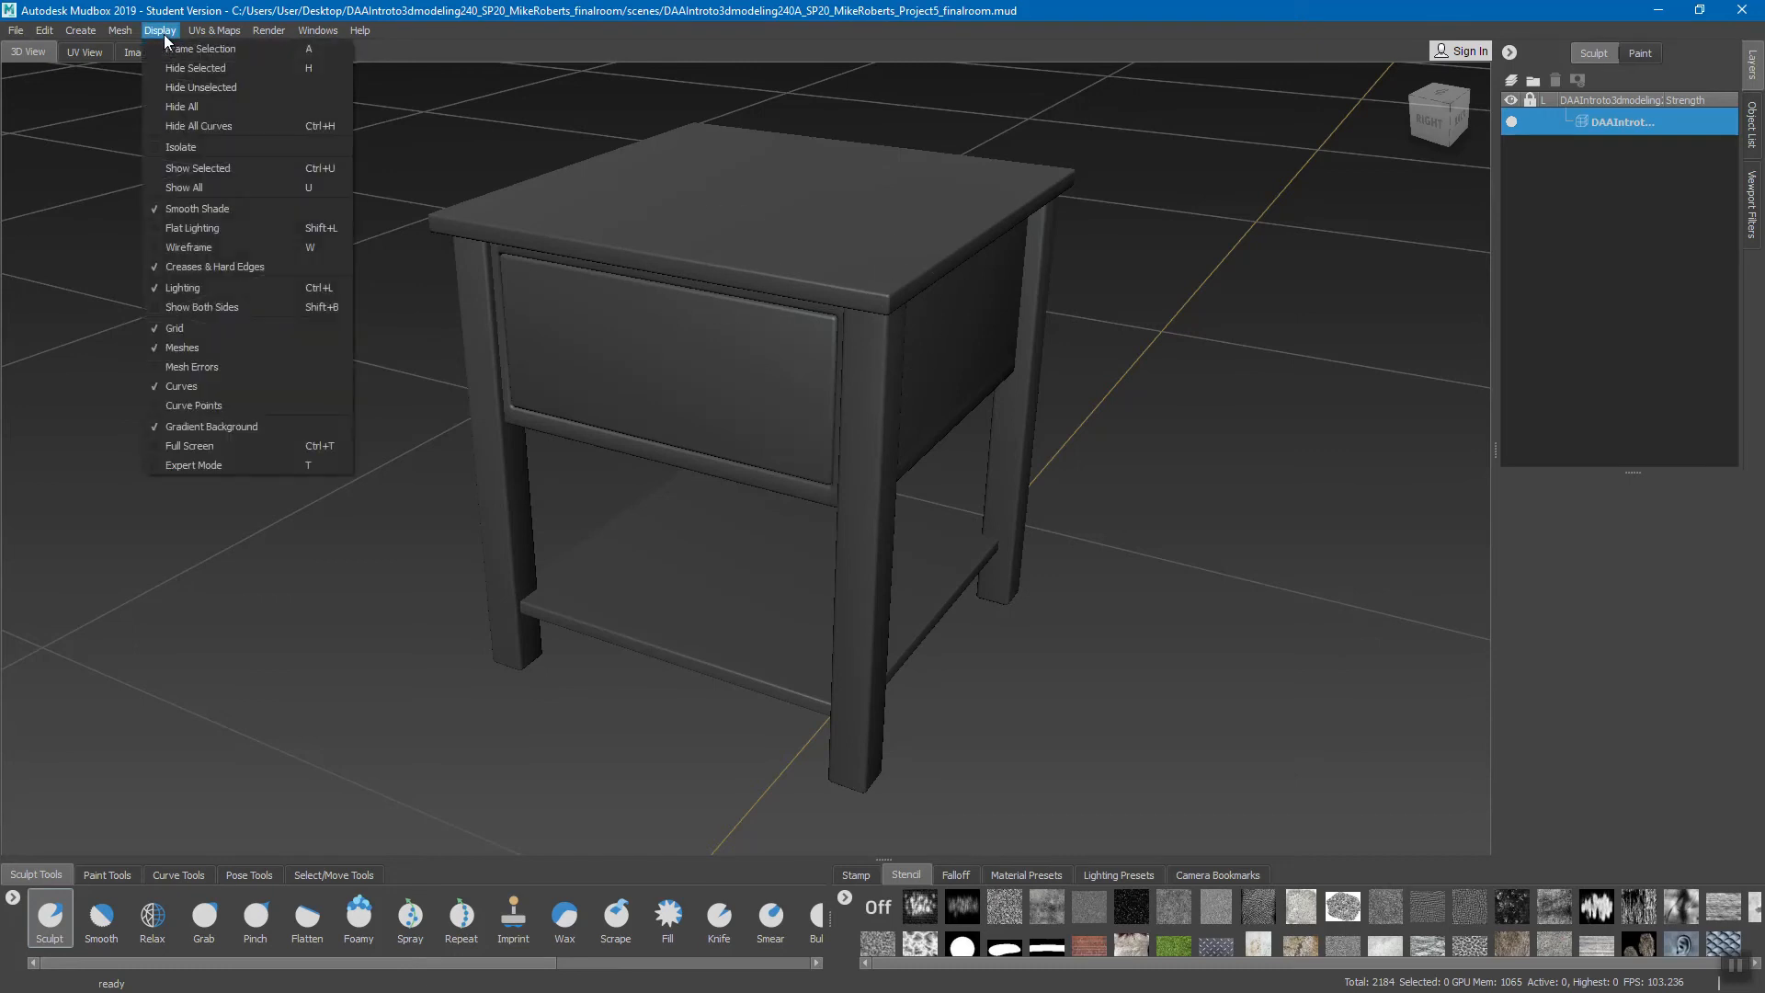
pyautogui.click(213, 228)
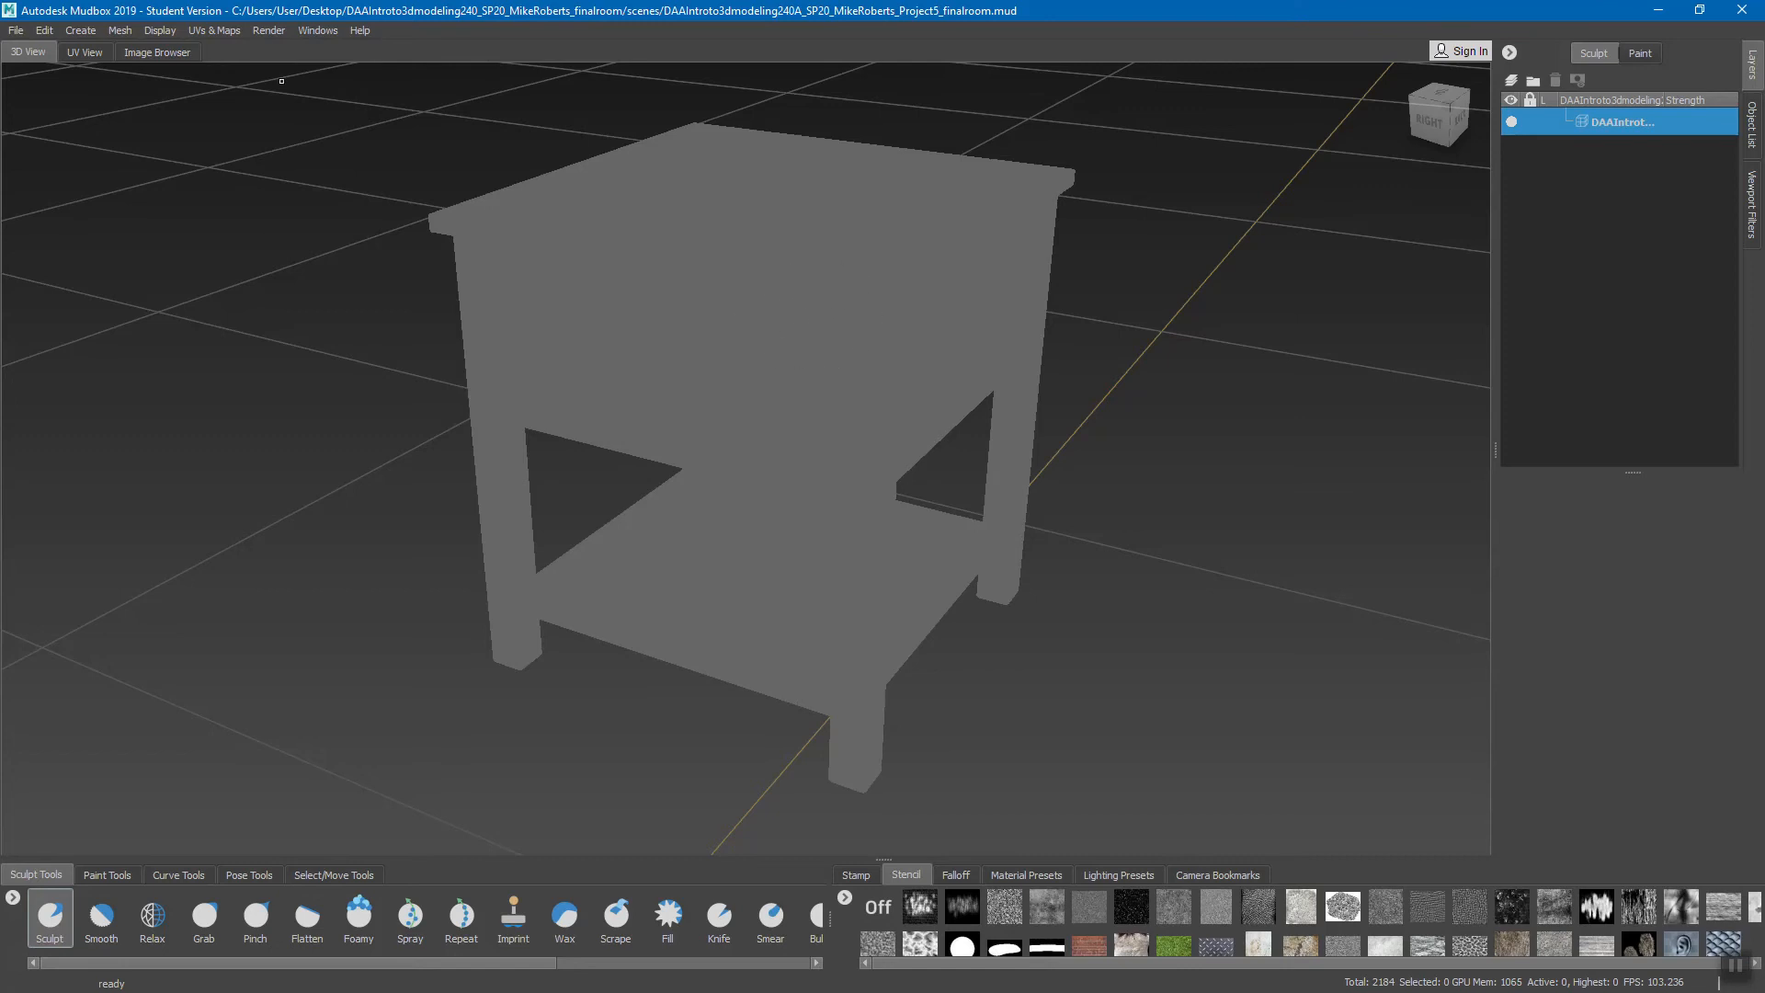
pyautogui.click(159, 31)
pyautogui.click(206, 228)
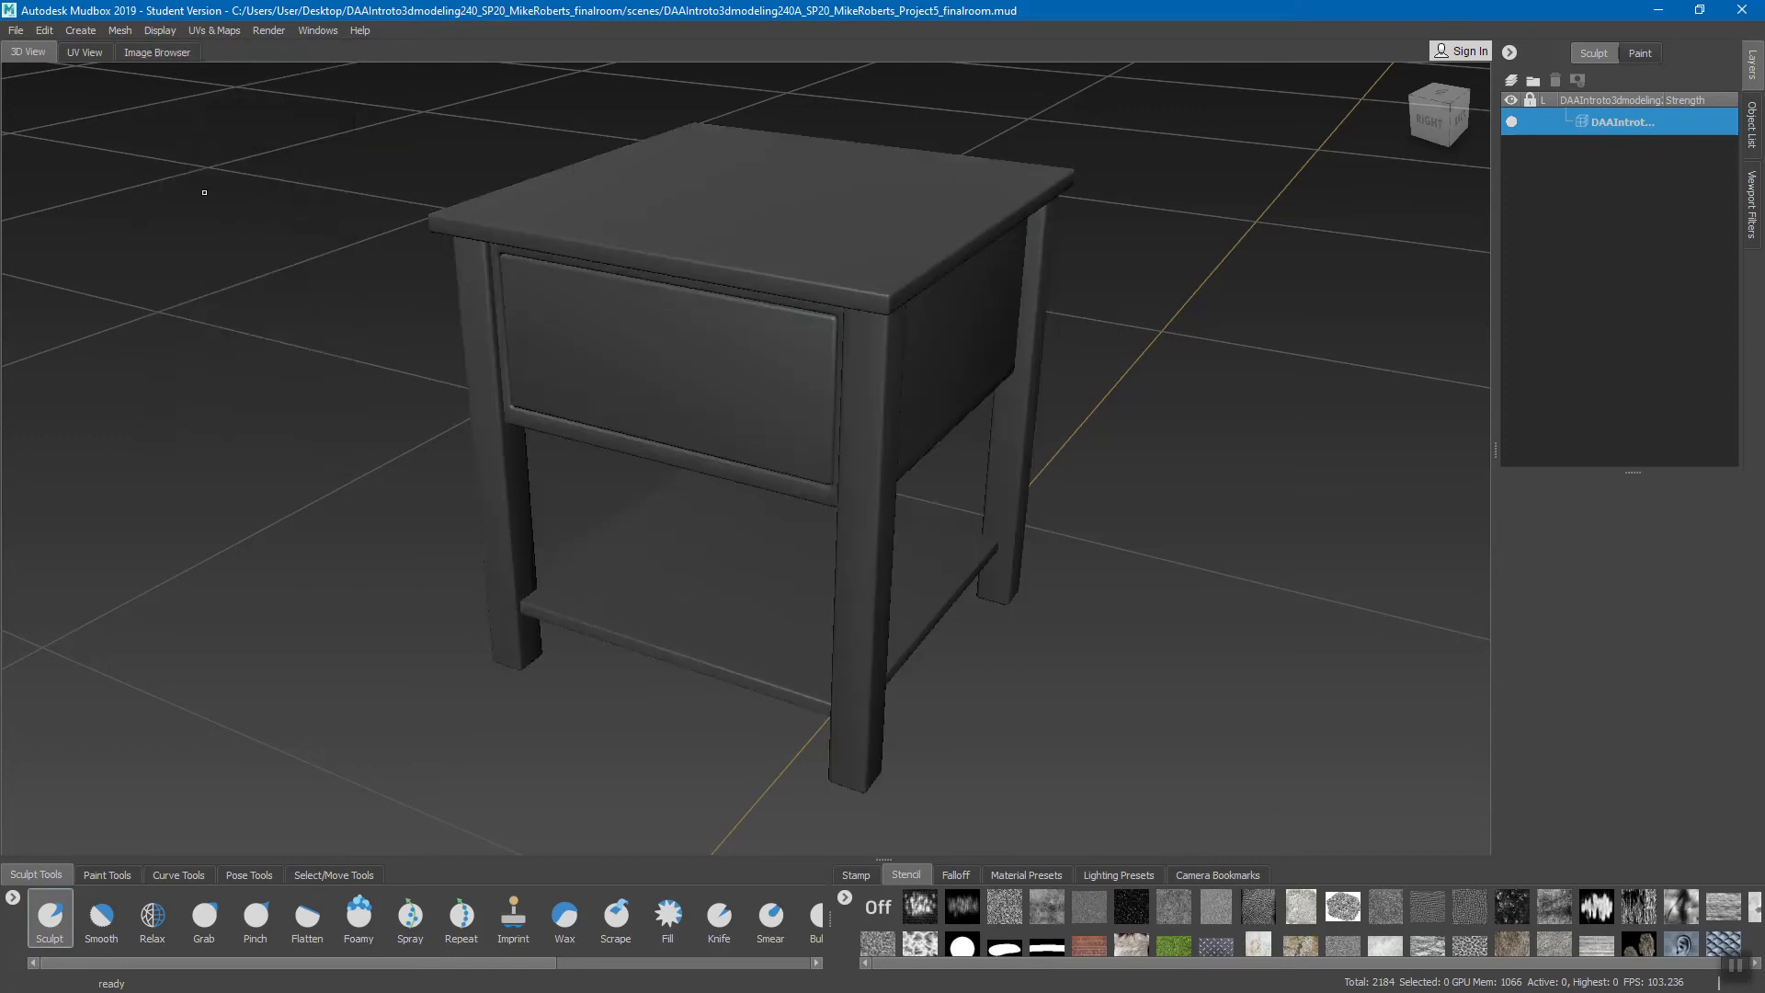
# Step: Preview the end table with Wireframe display and switch it off again
pyautogui.click(160, 31)
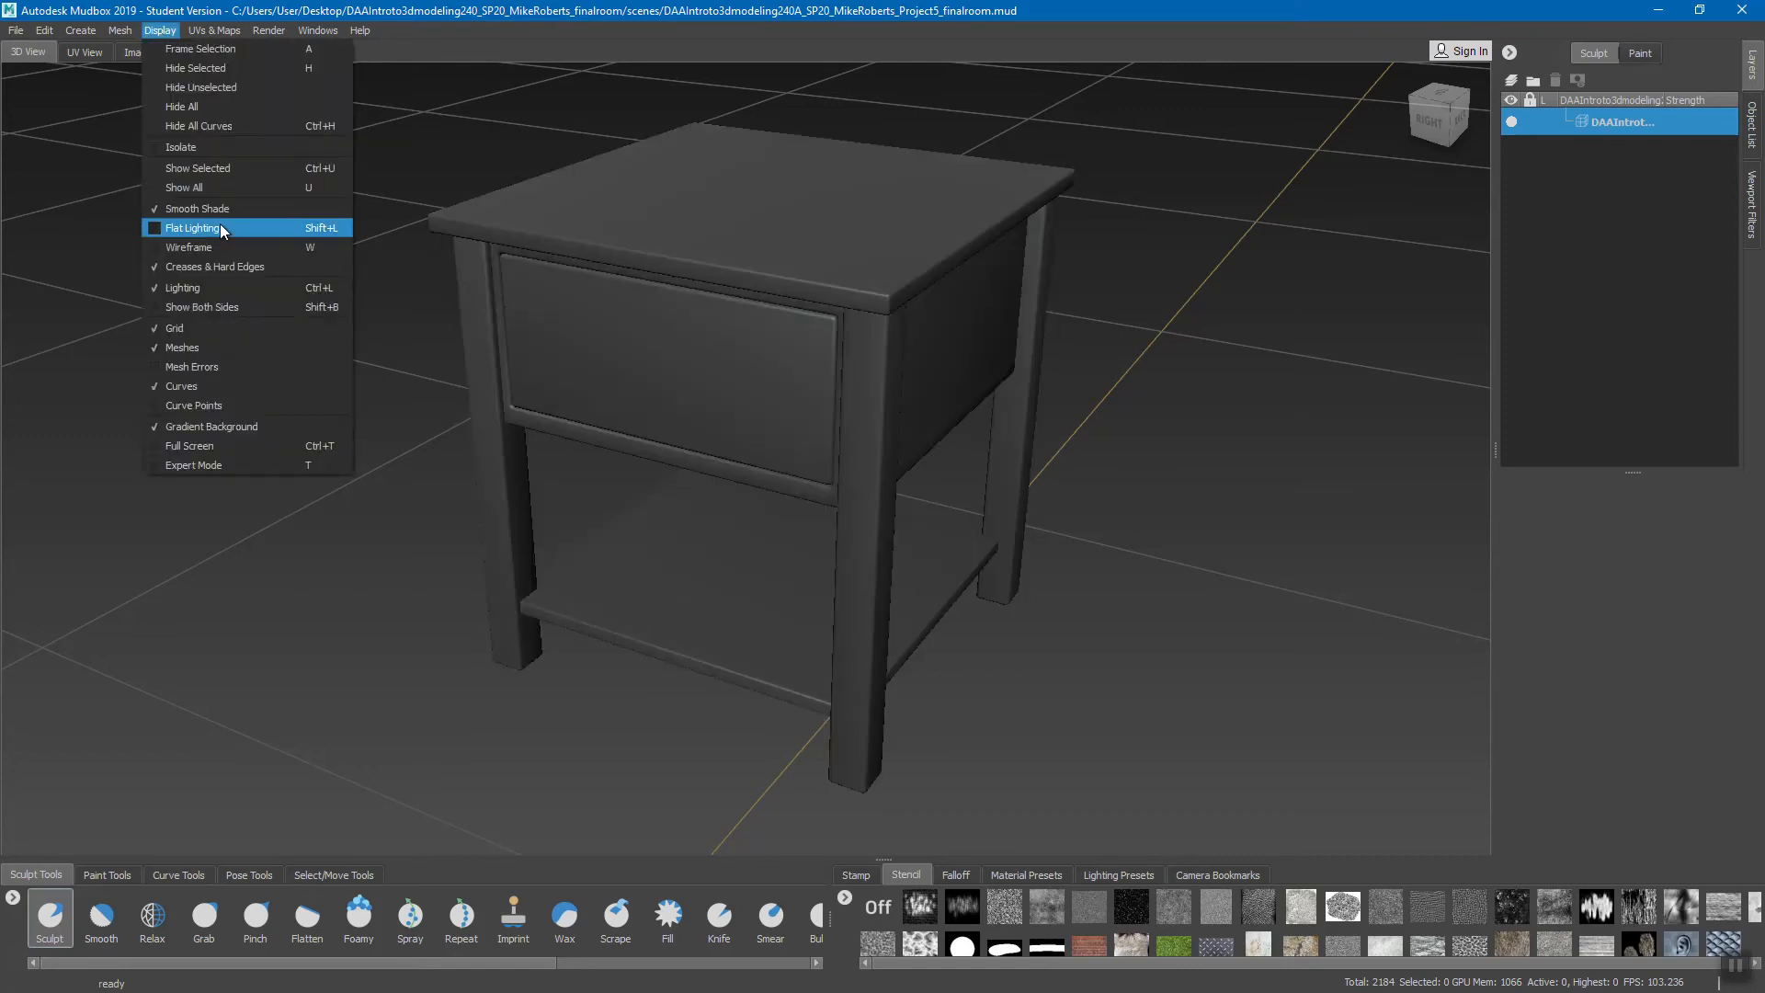
pyautogui.click(223, 247)
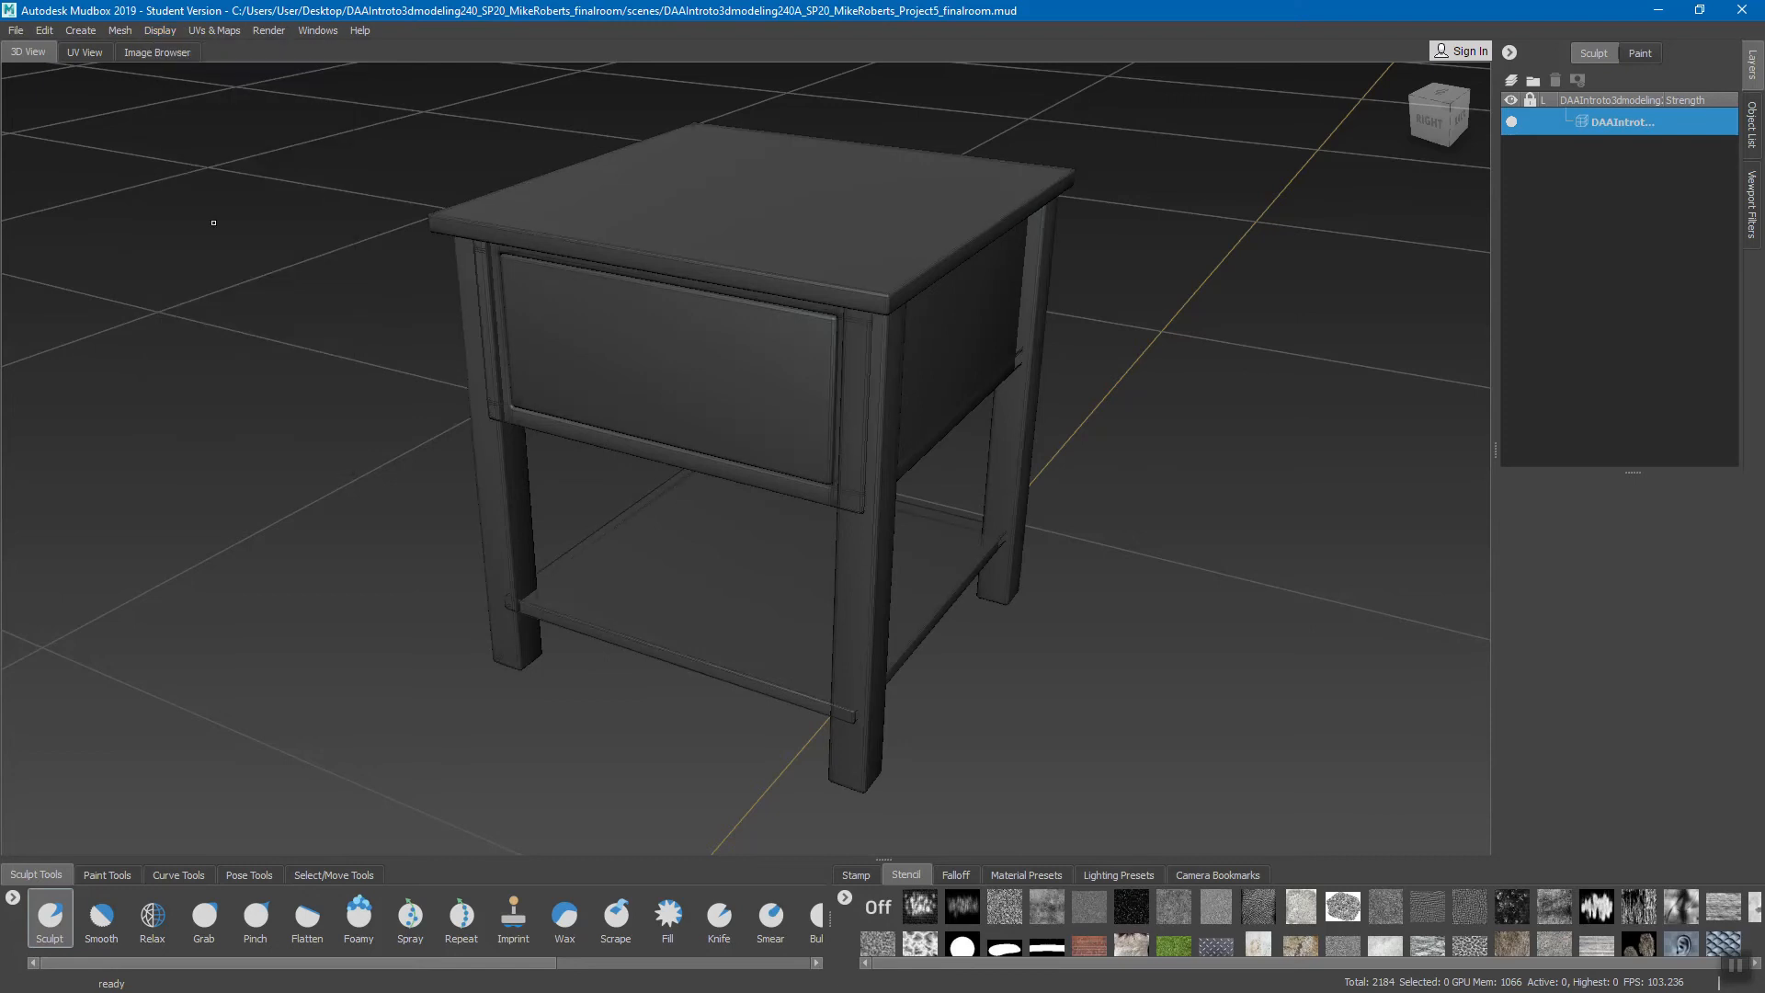
pyautogui.click(151, 30)
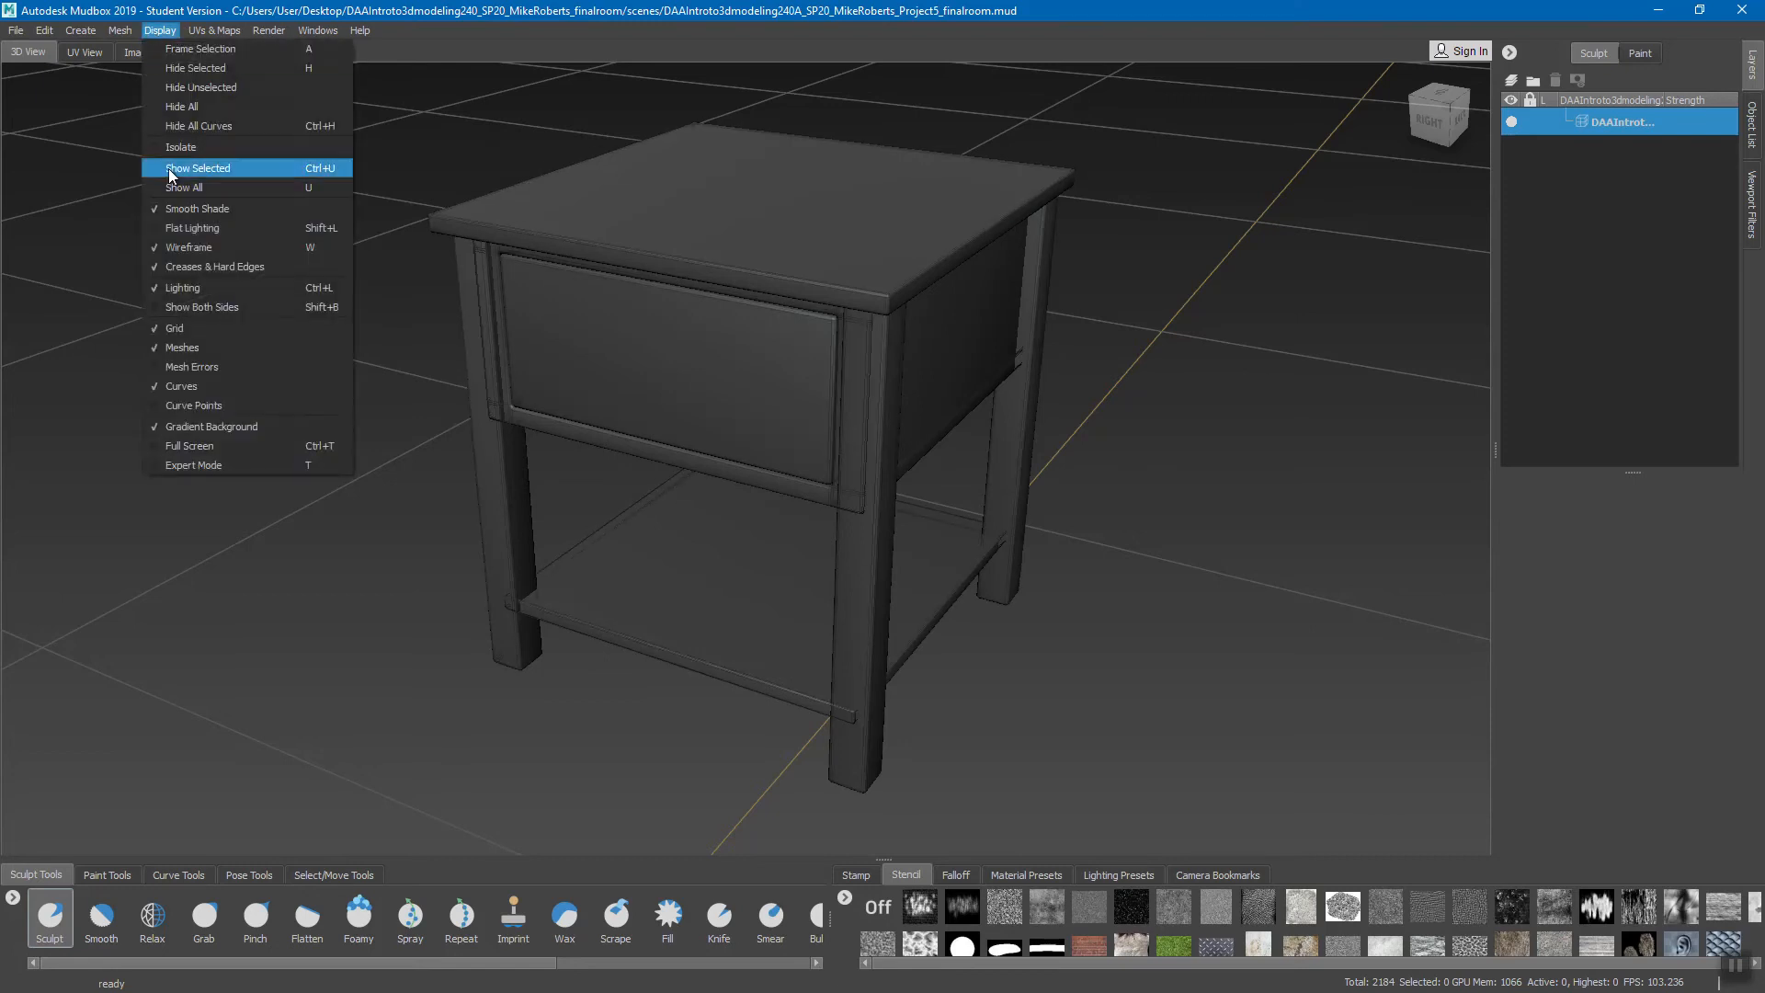
pyautogui.click(196, 241)
# Step: Hide the scene's ground grid and show it again
pyautogui.click(162, 32)
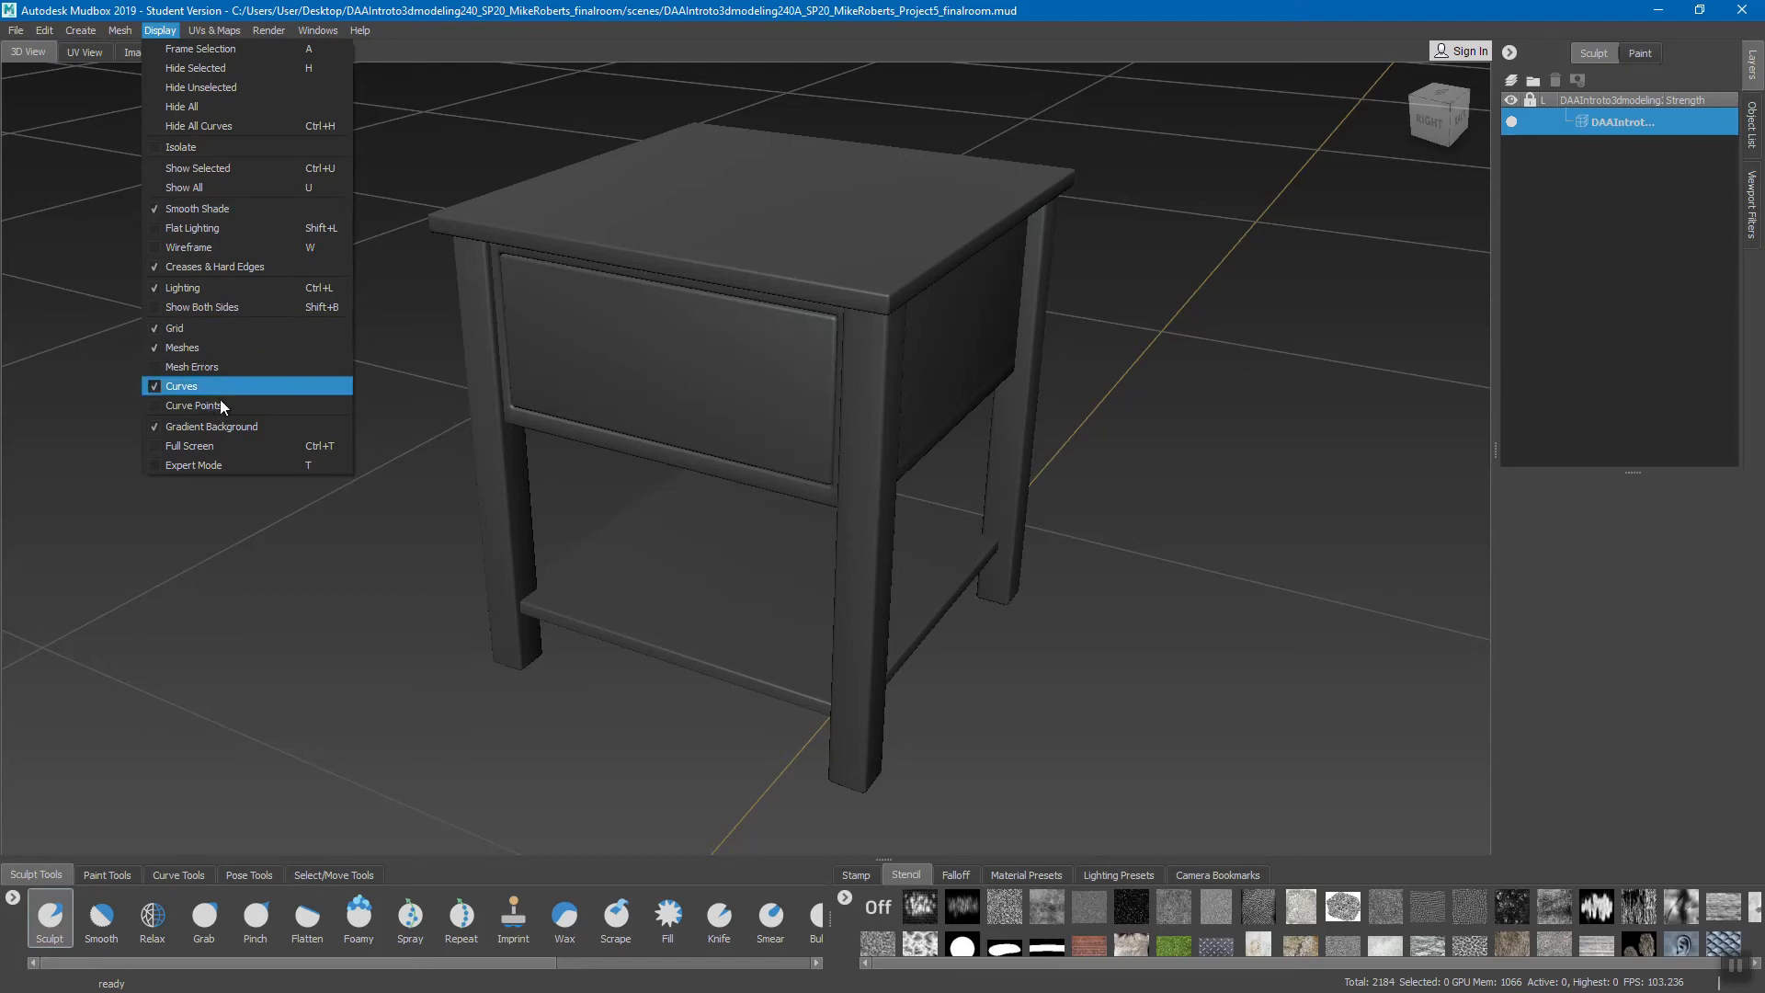
pyautogui.click(177, 328)
pyautogui.click(159, 30)
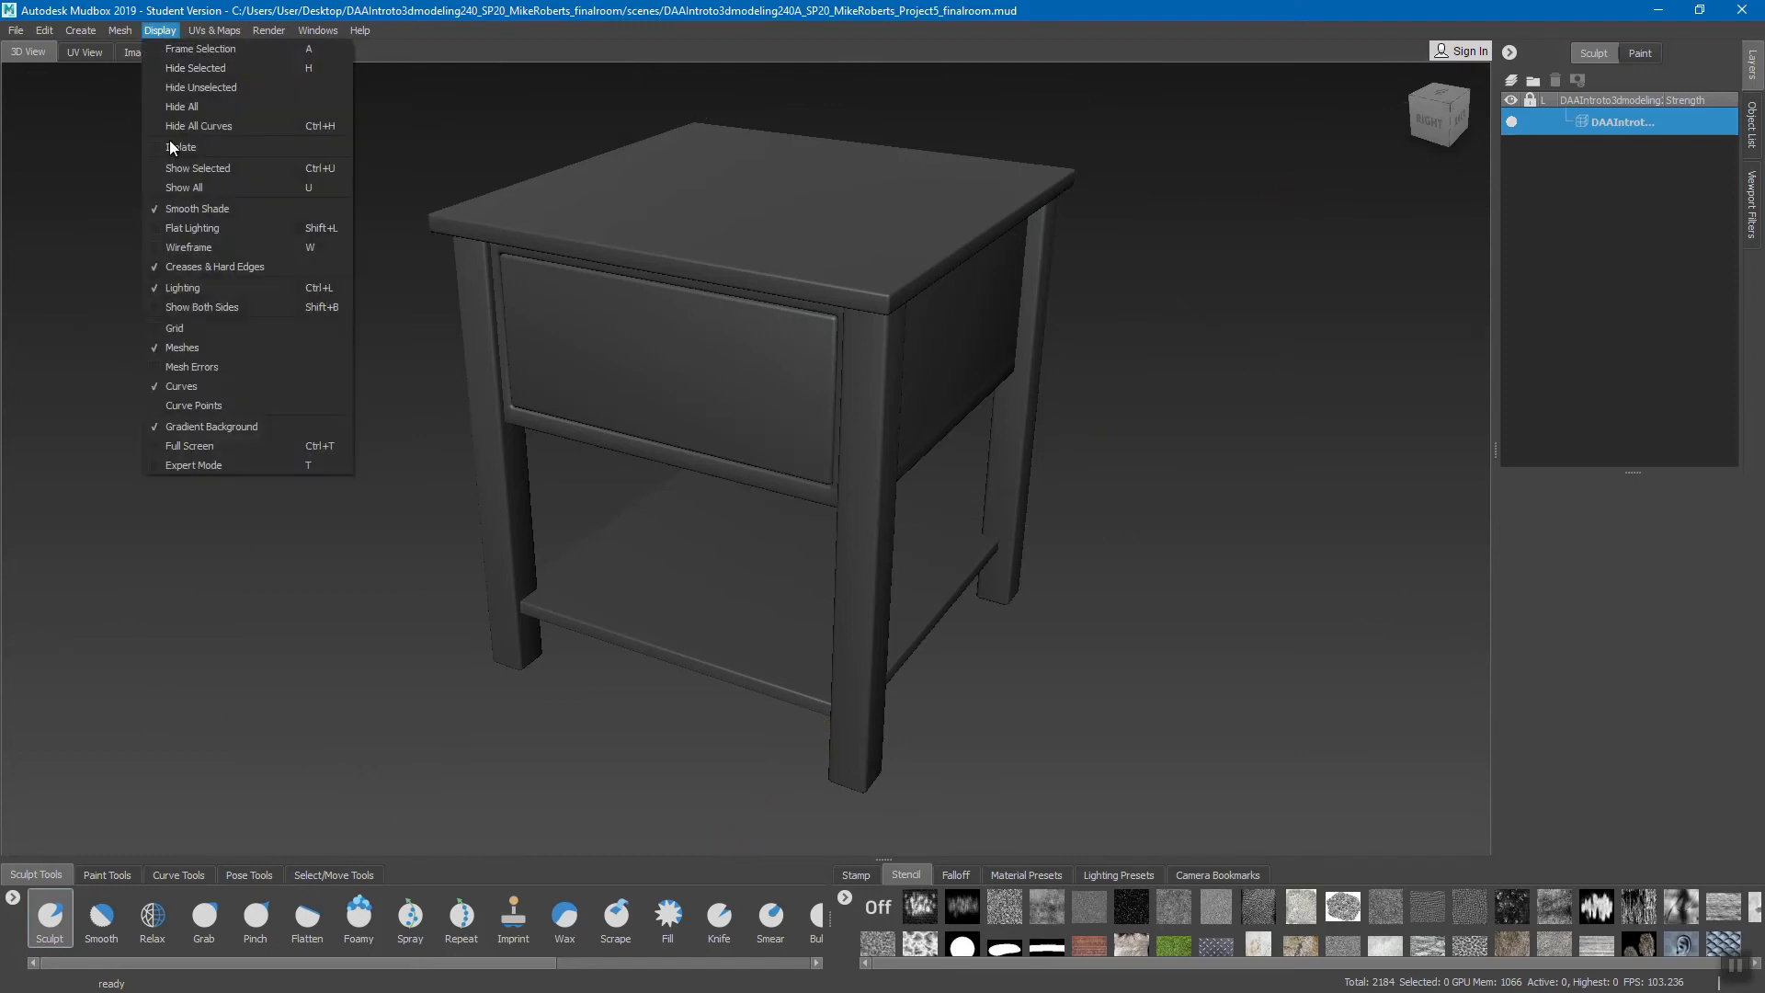
pyautogui.click(179, 328)
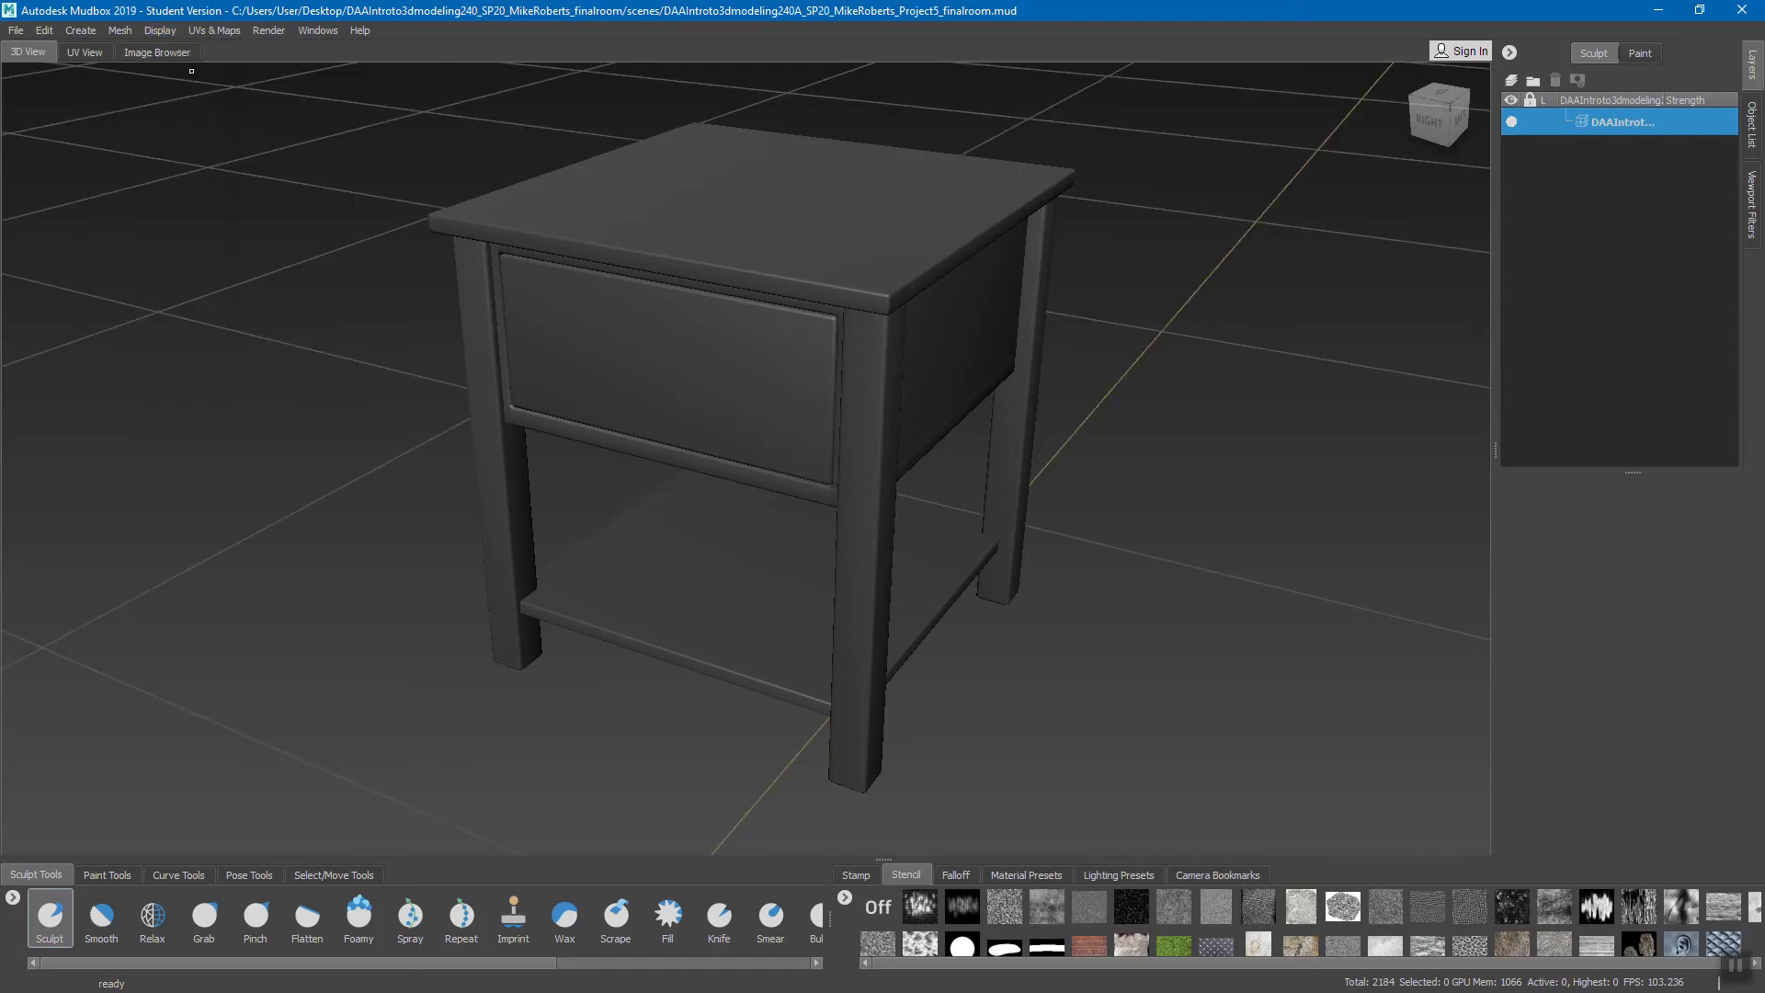
pyautogui.click(198, 30)
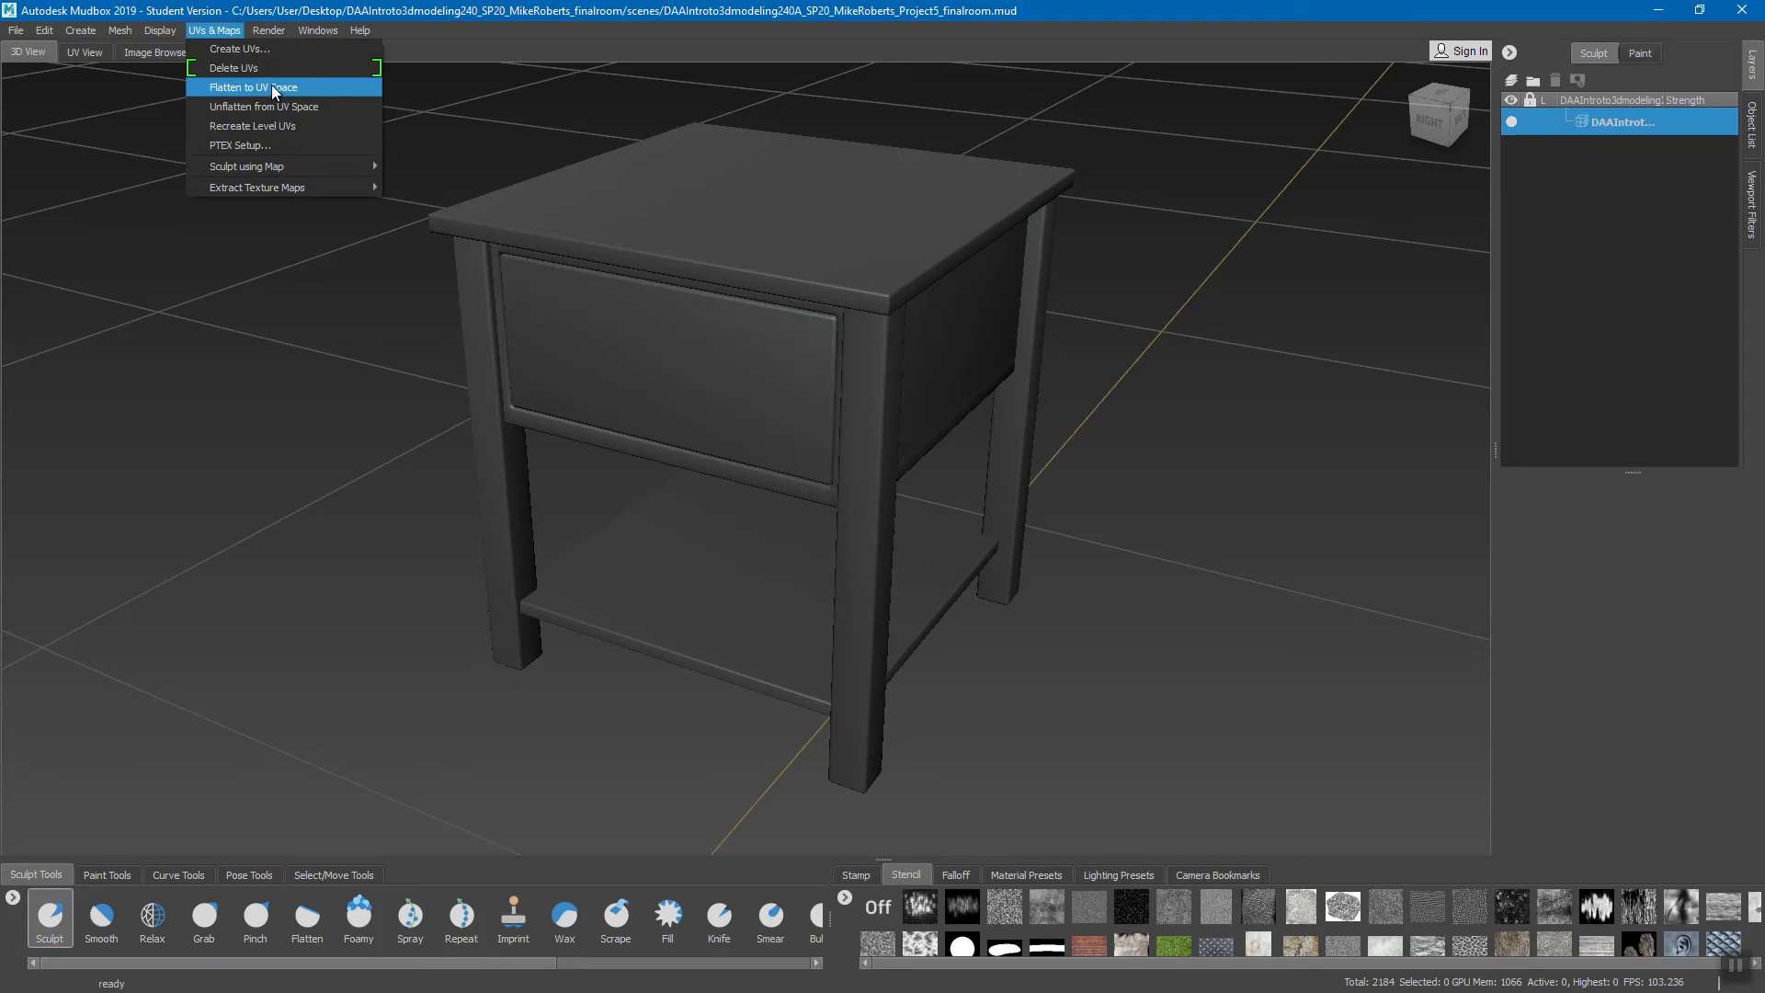
pyautogui.moveTo(274, 167)
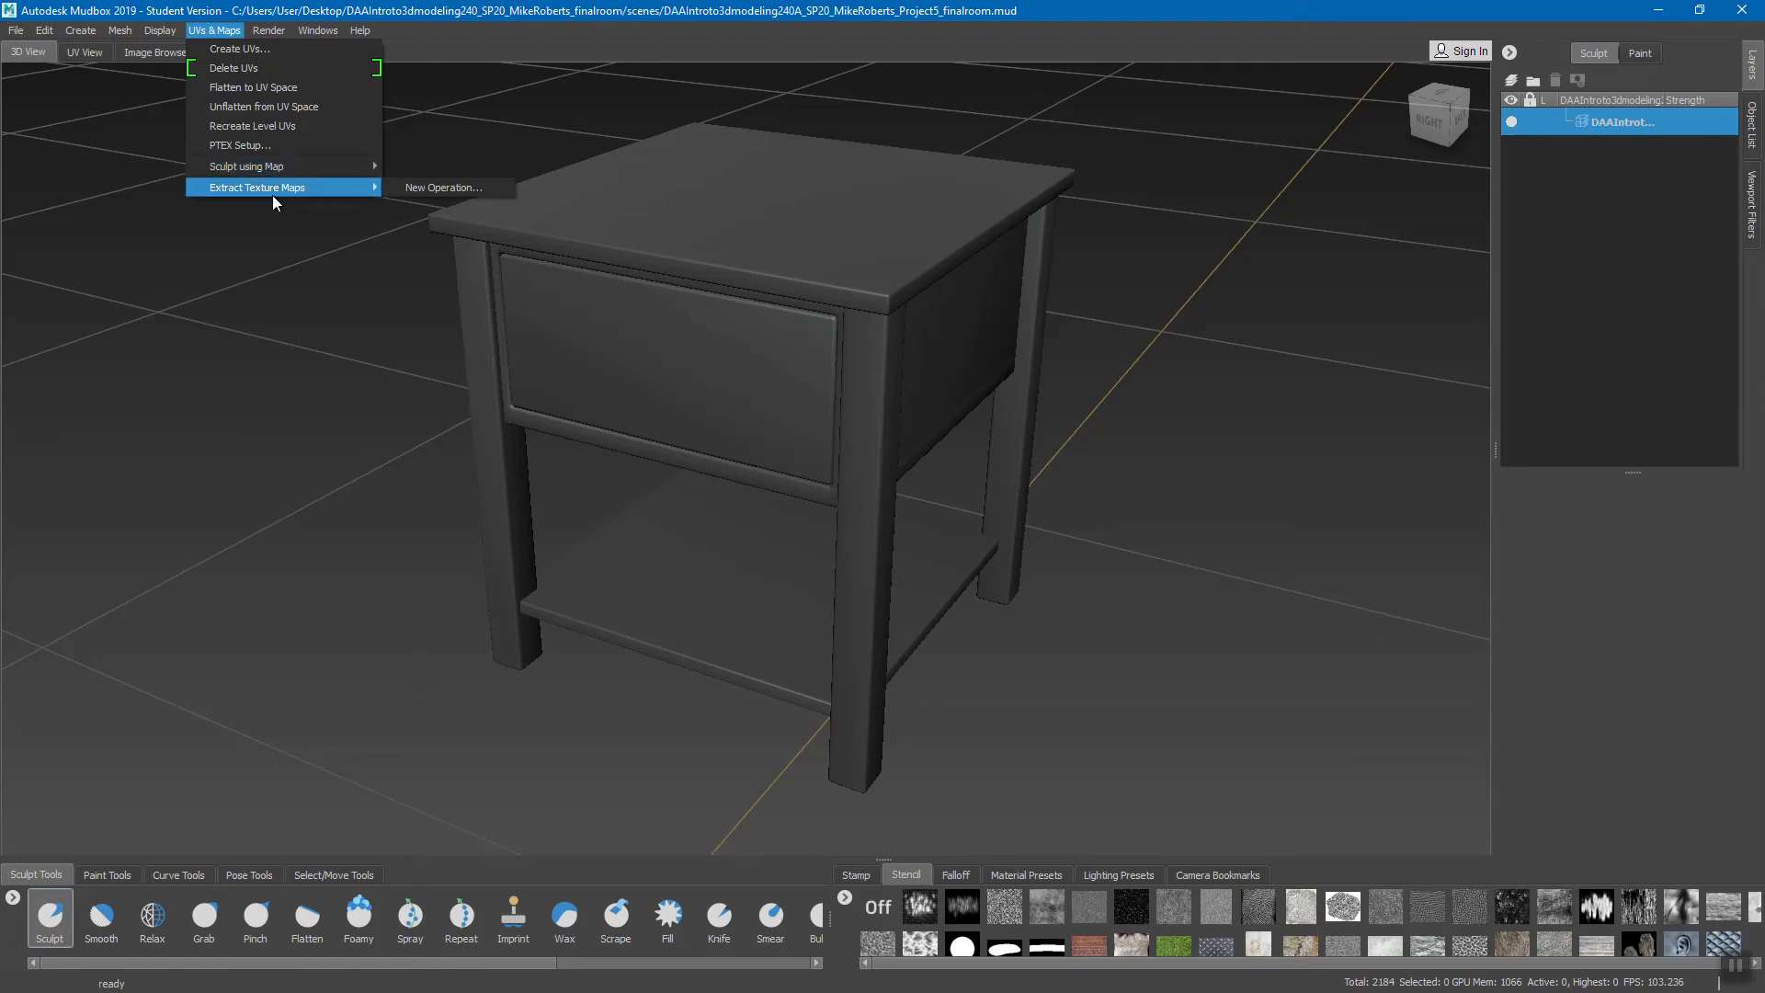
pyautogui.moveTo(267, 32)
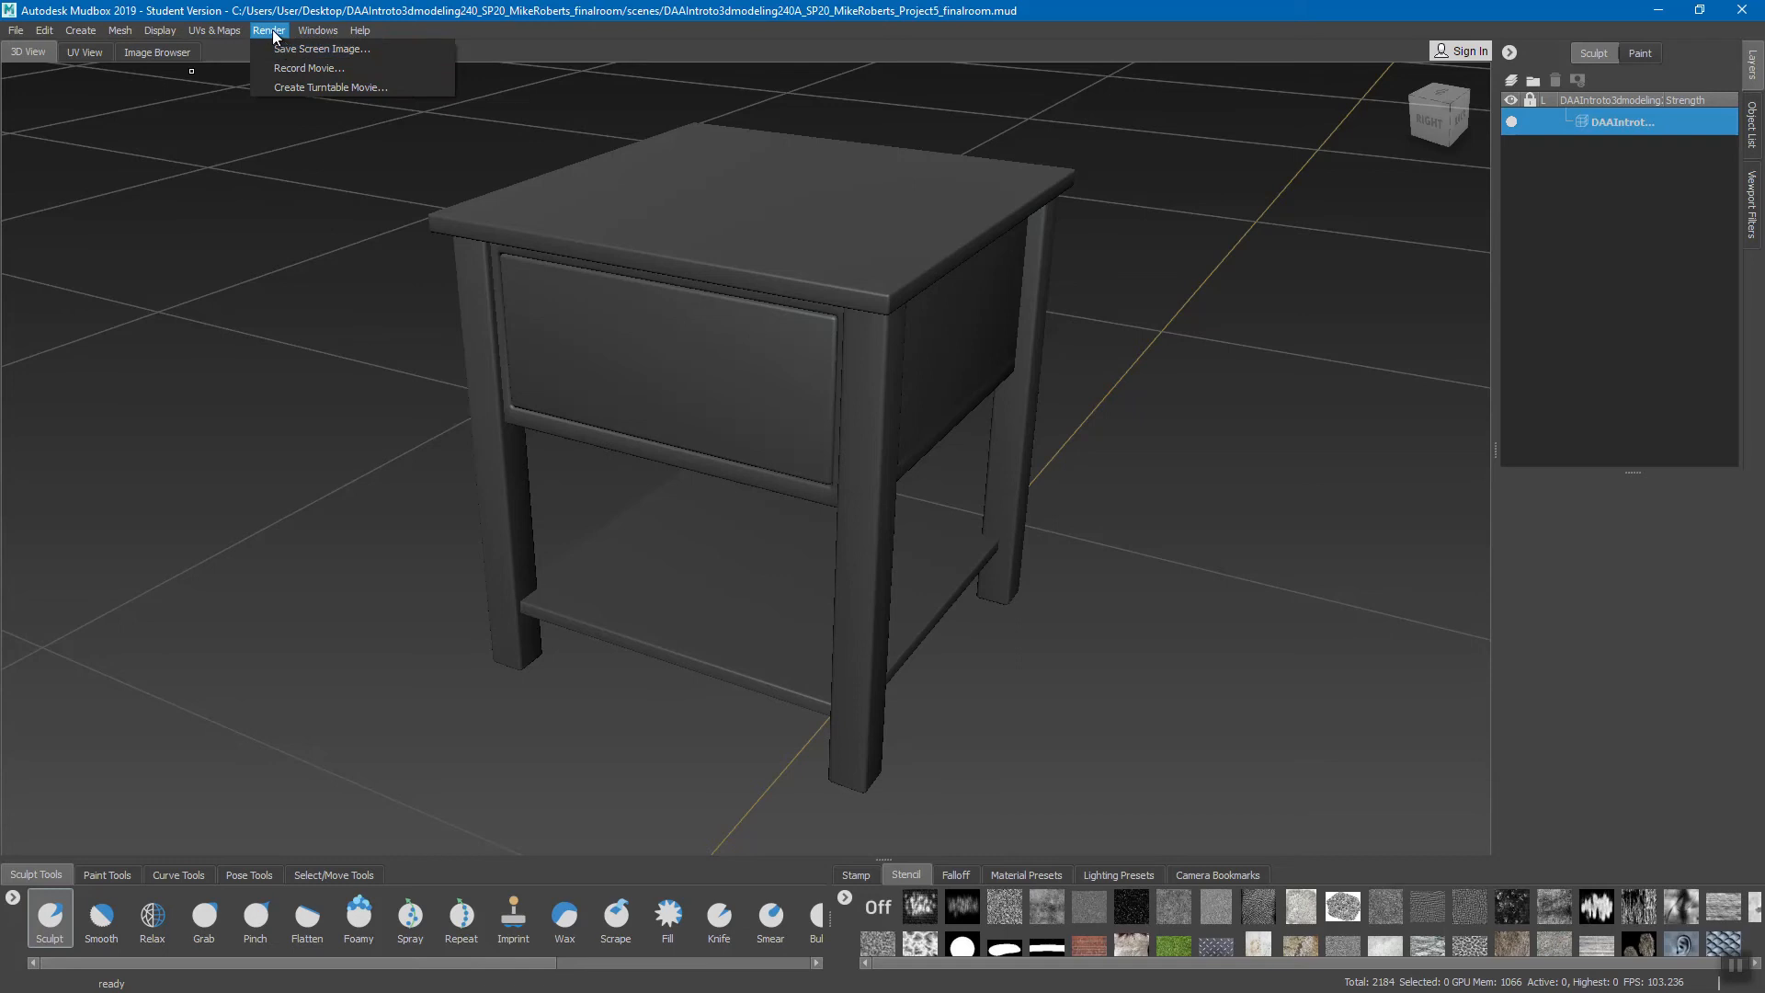
pyautogui.moveTo(321, 31)
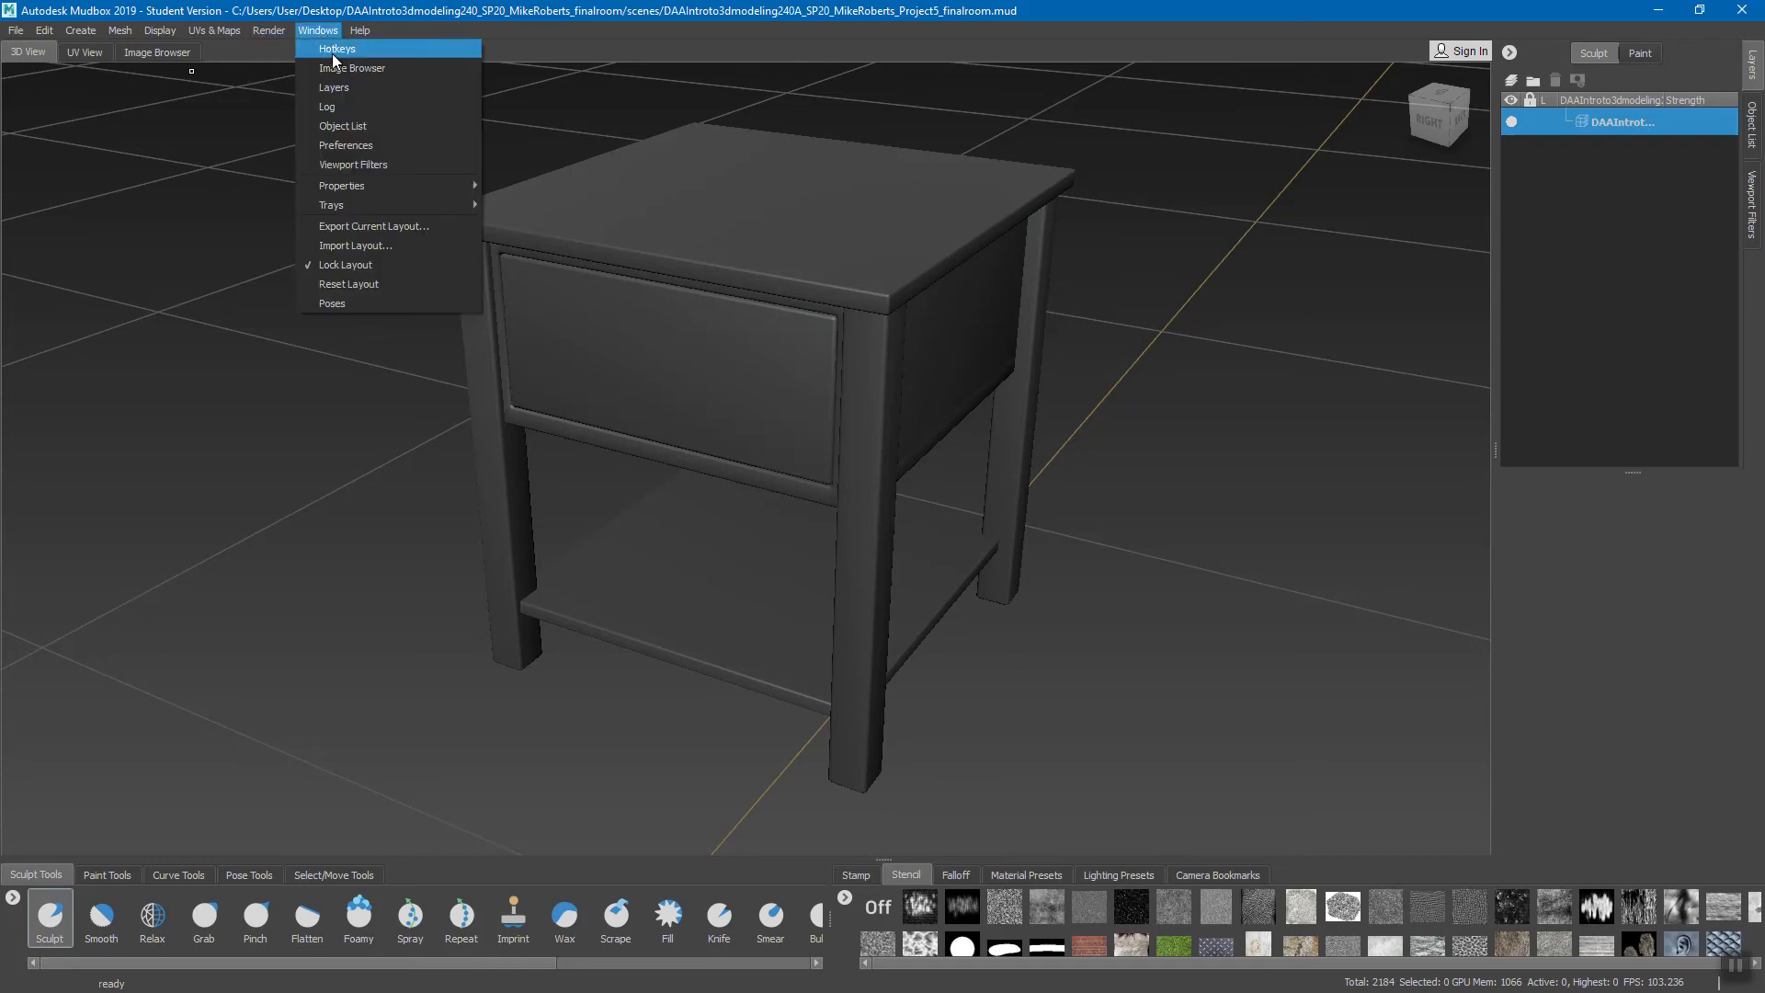
pyautogui.moveTo(350, 185)
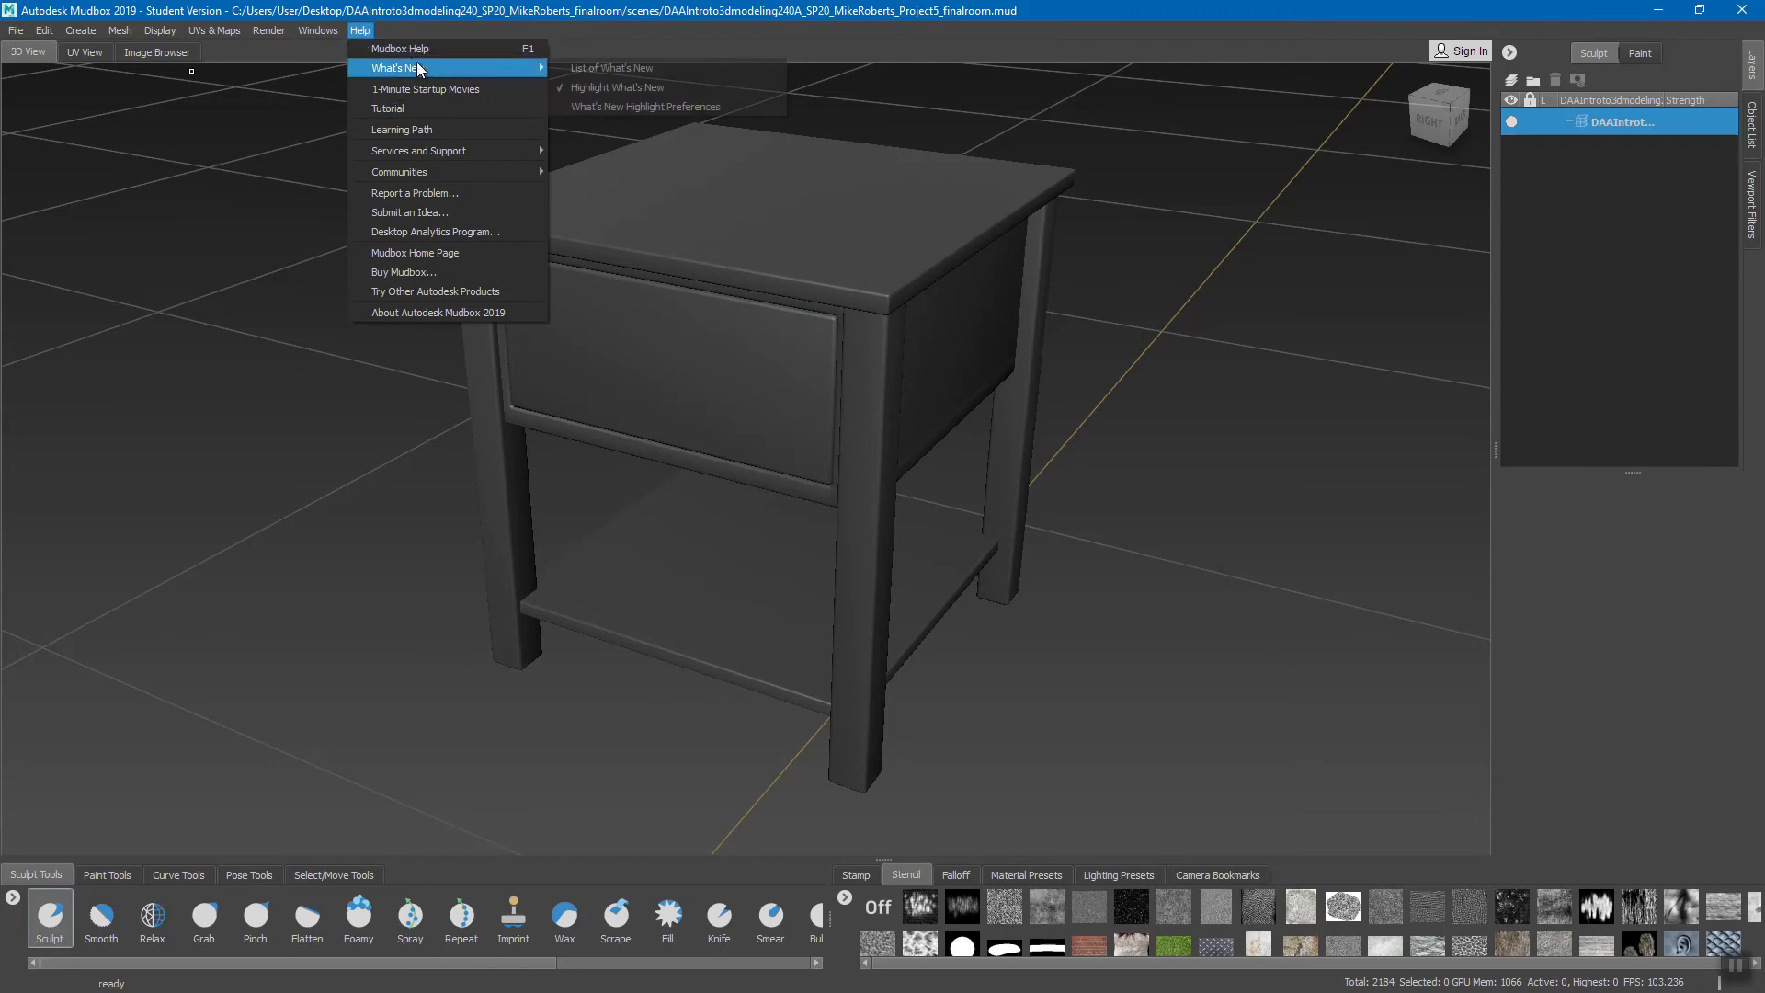
pyautogui.click(424, 5)
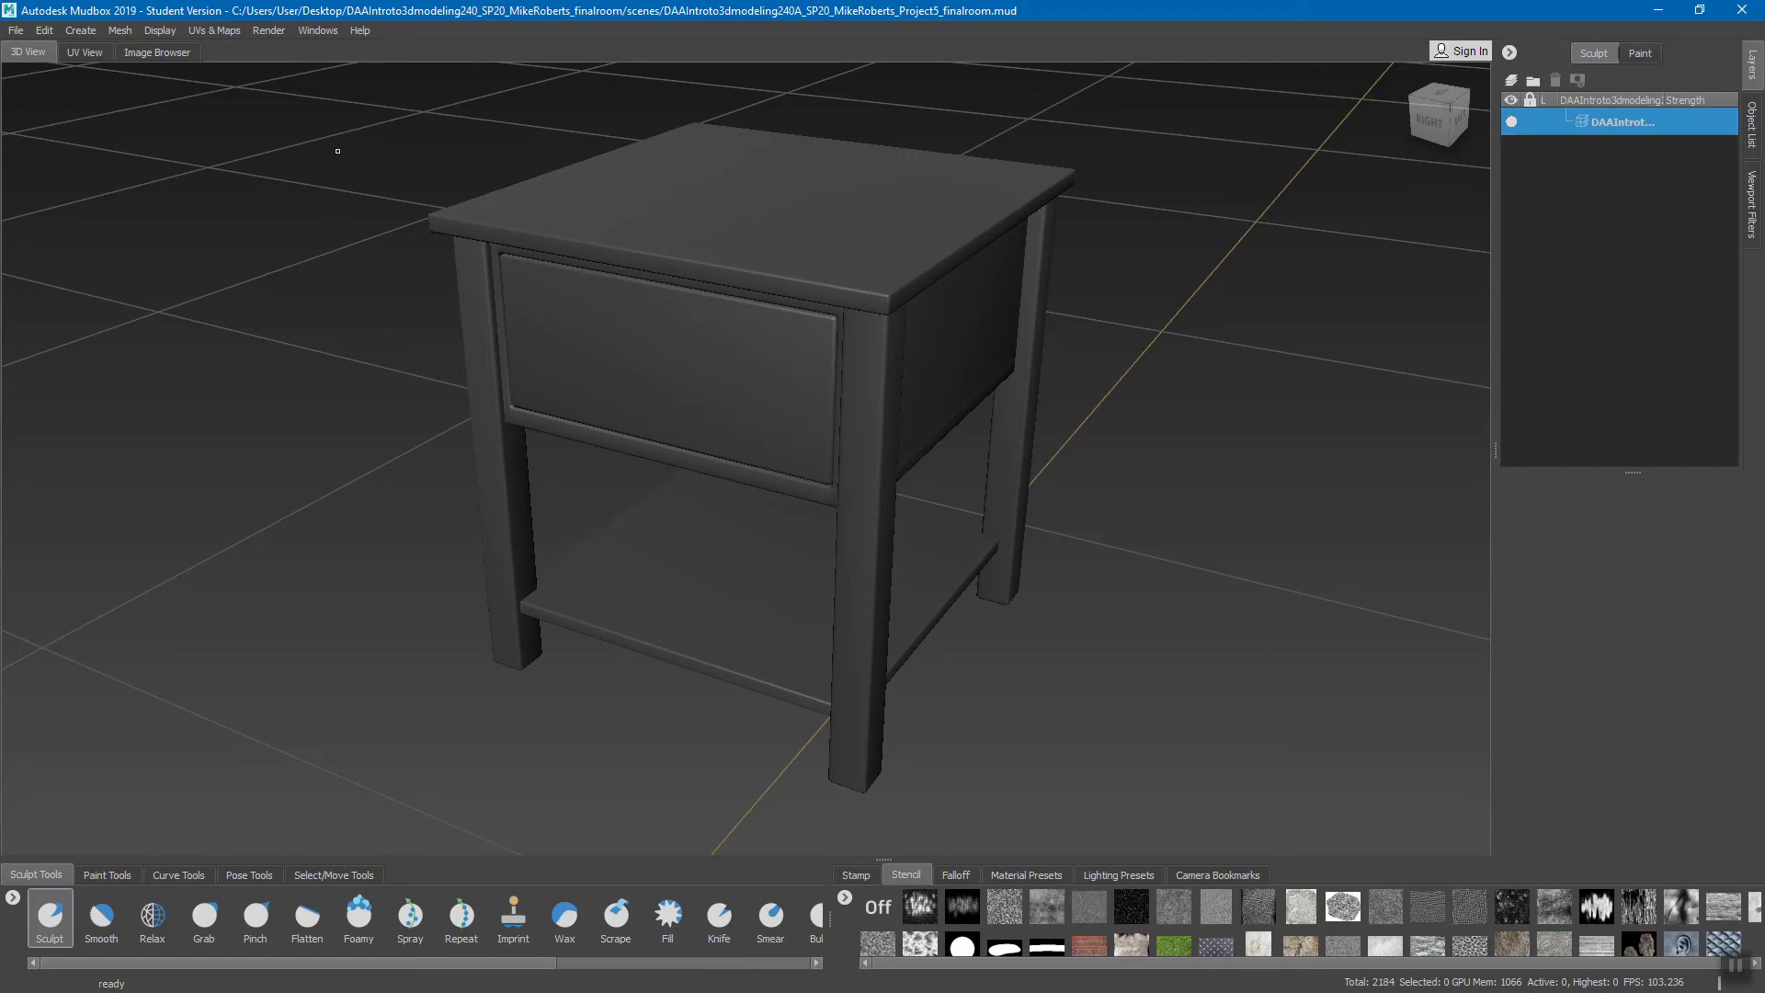
# Step: View the end table's UV layout and the Image Browser, and return to the 3D view
pyautogui.click(81, 54)
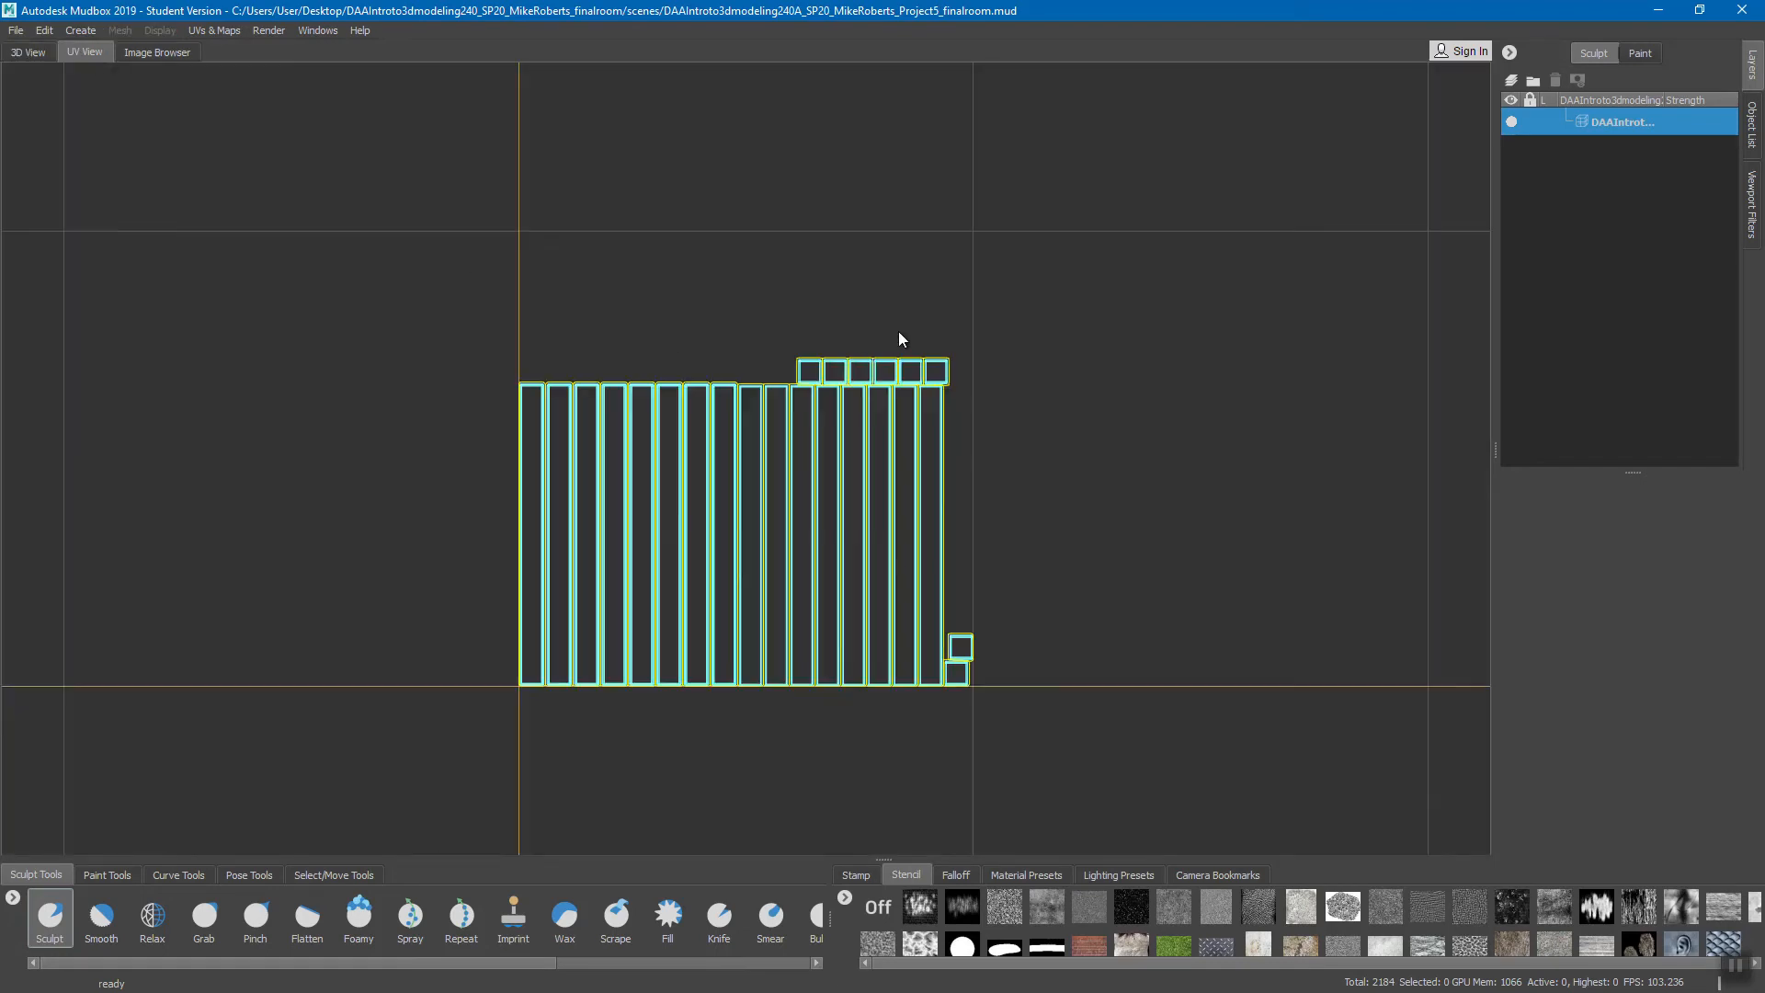
pyautogui.click(159, 53)
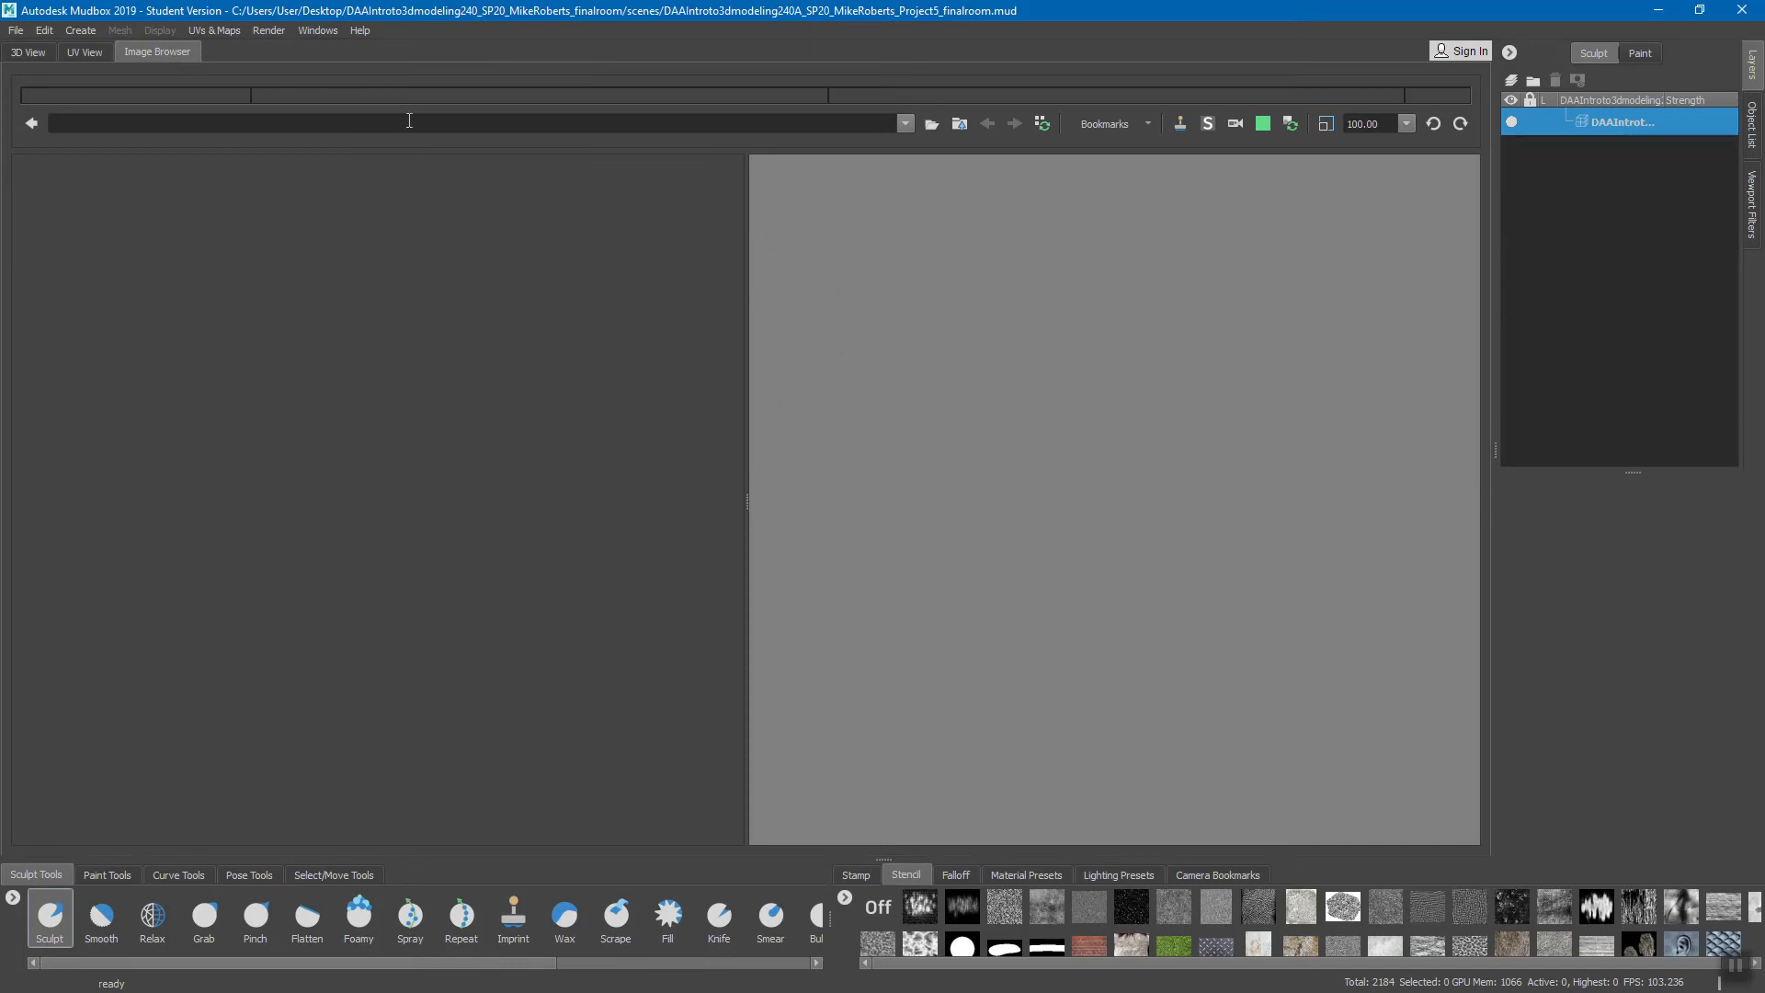
pyautogui.click(958, 125)
pyautogui.click(28, 52)
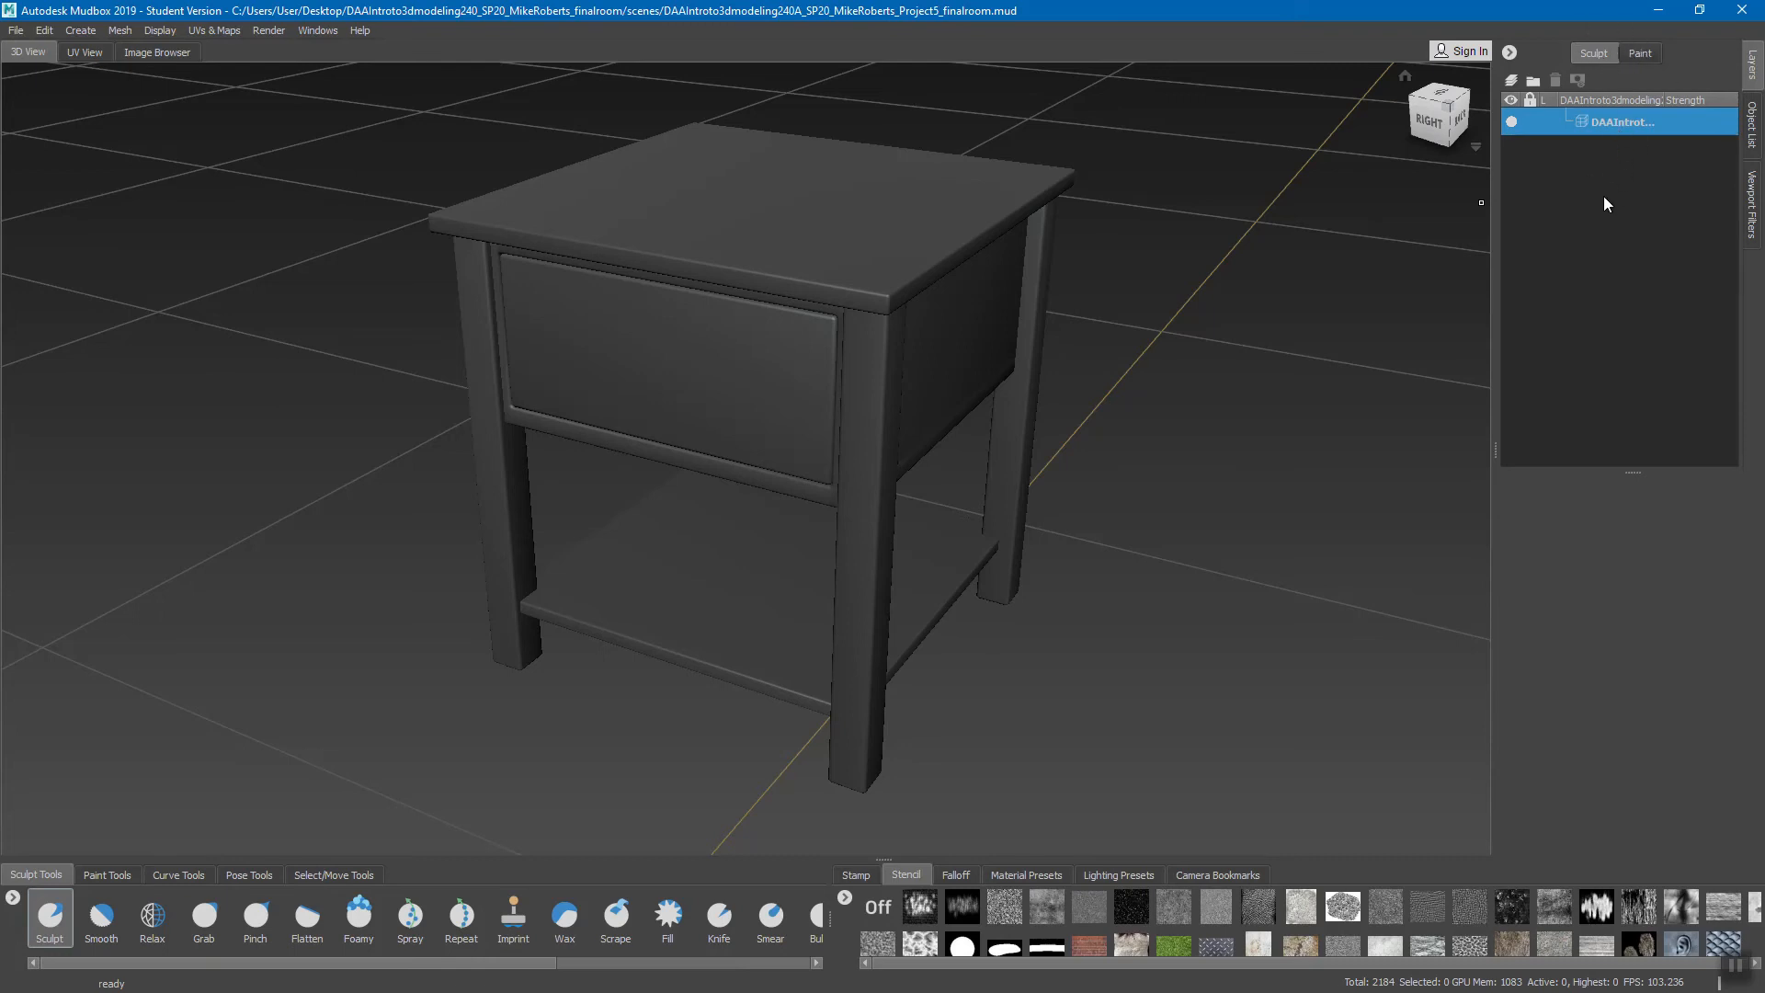
# Step: Compare the table's sculpt and paint layer lists, leaving the paint layers displayed
pyautogui.click(1638, 54)
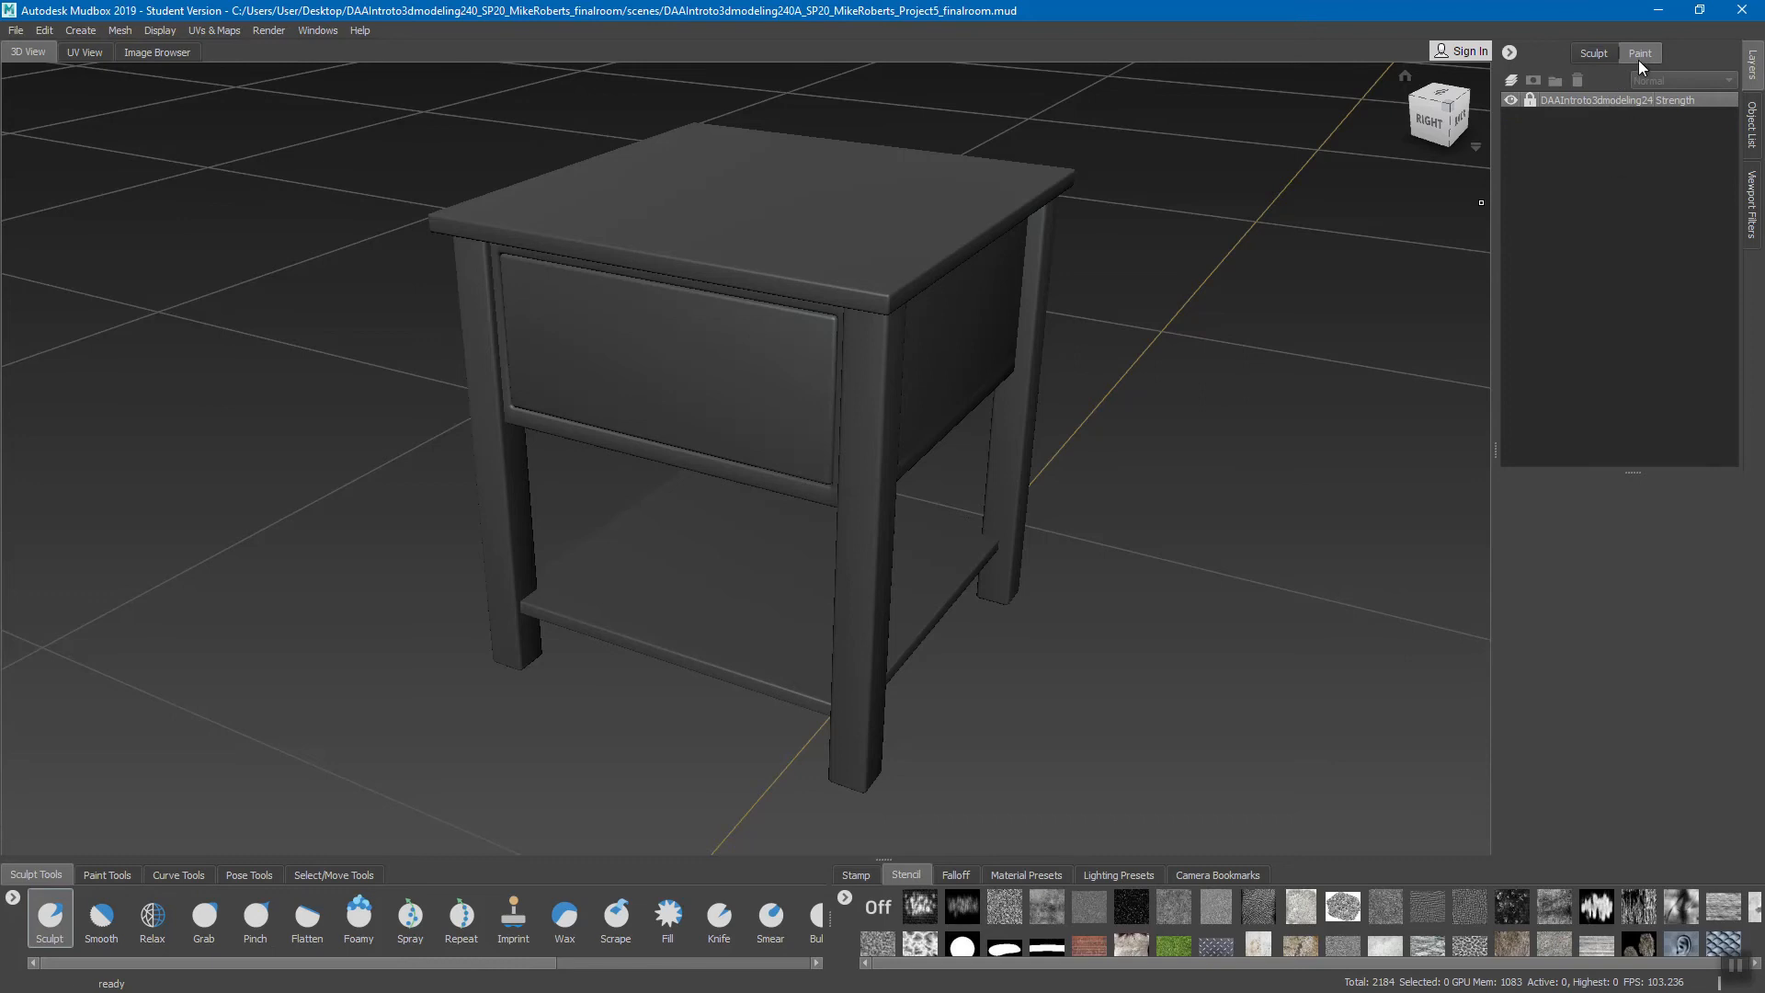
pyautogui.click(1637, 52)
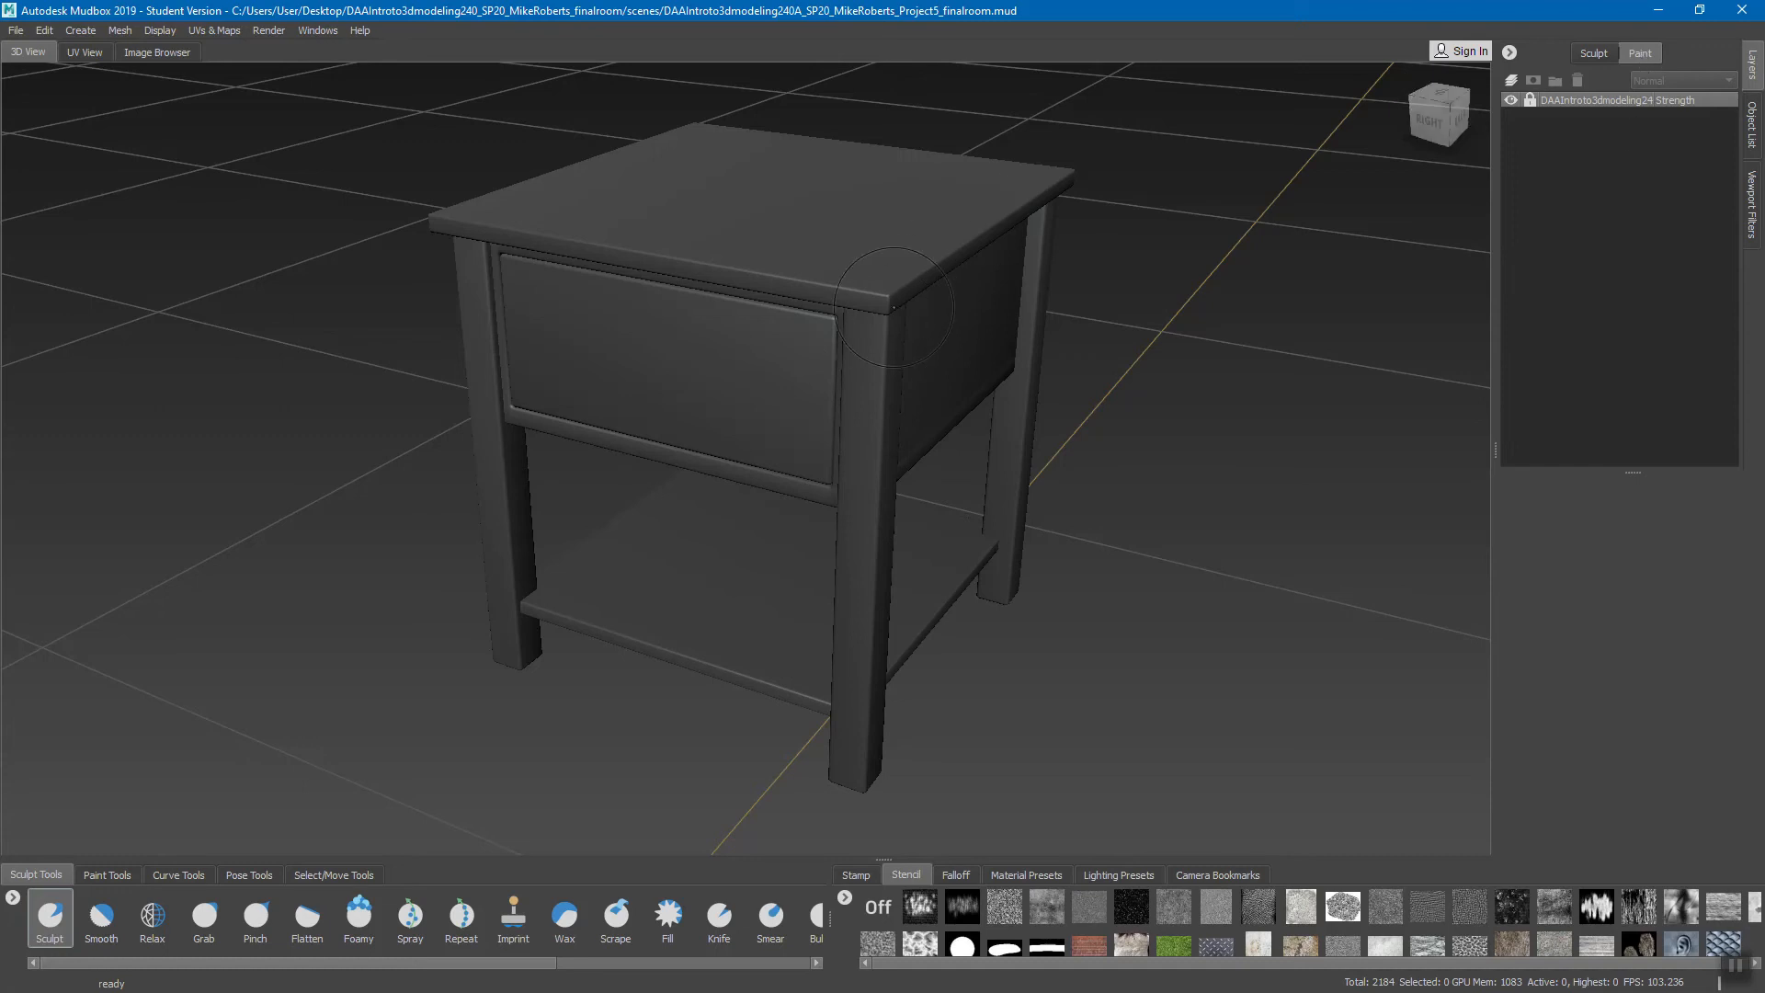
pyautogui.click(1599, 51)
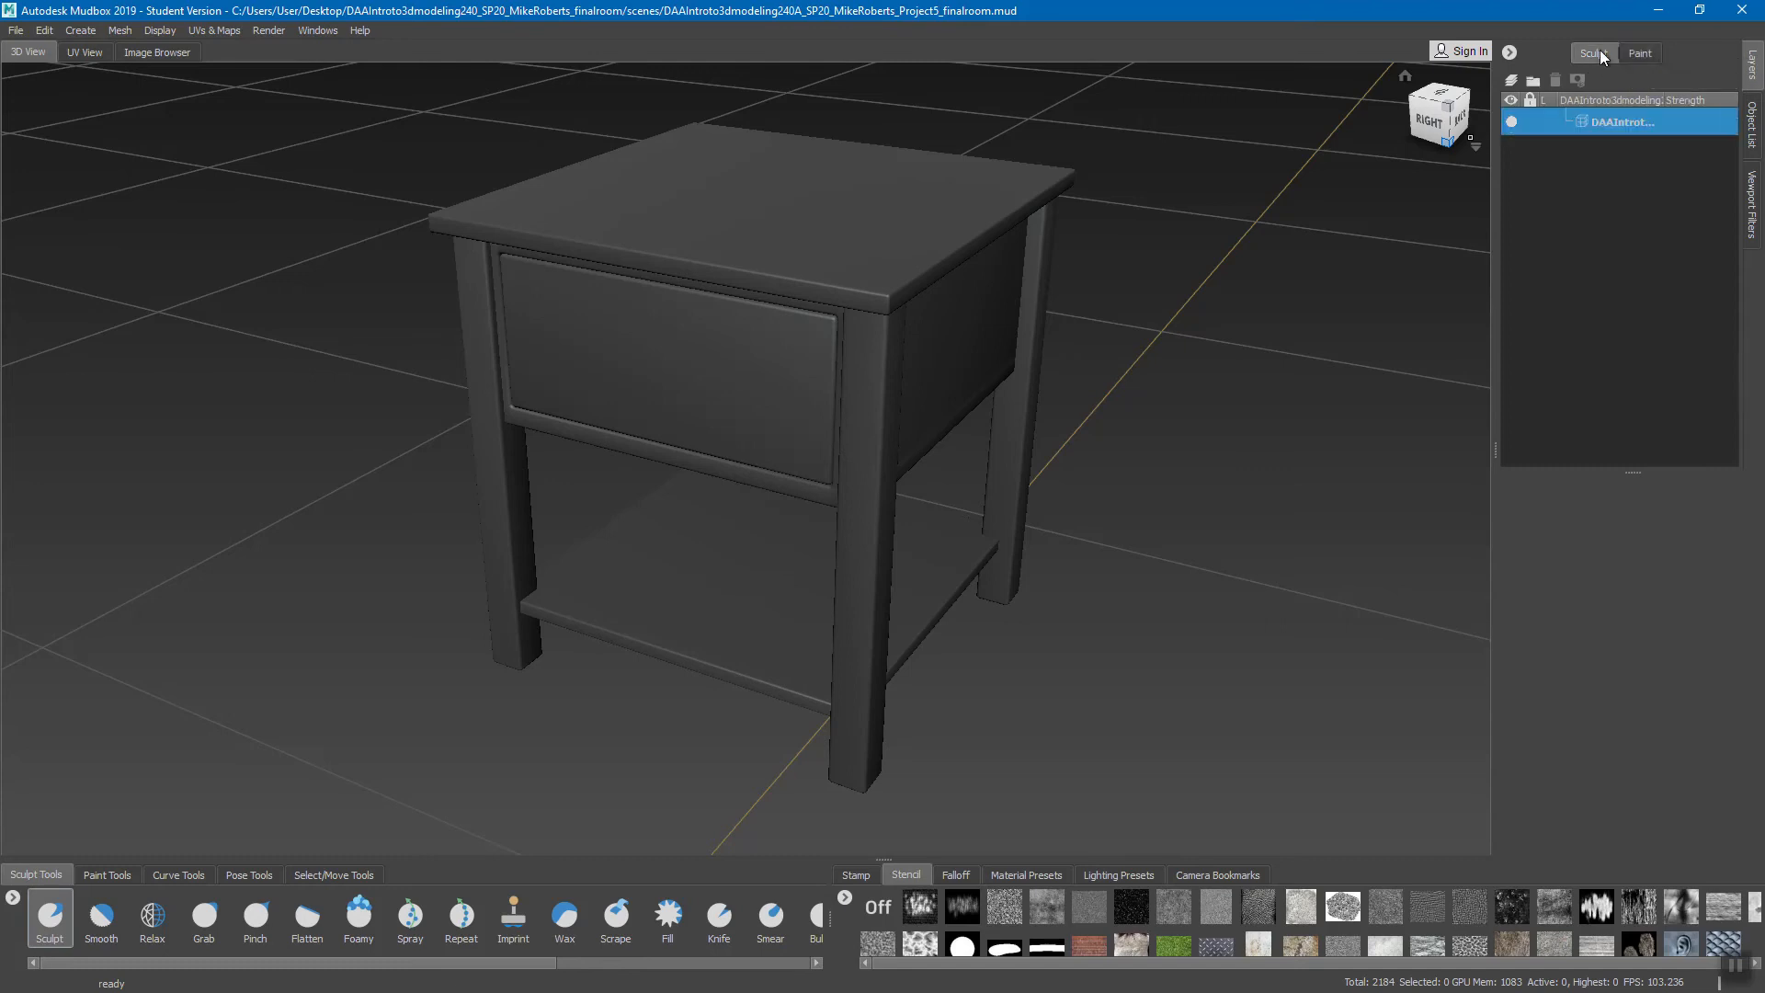
pyautogui.click(1640, 55)
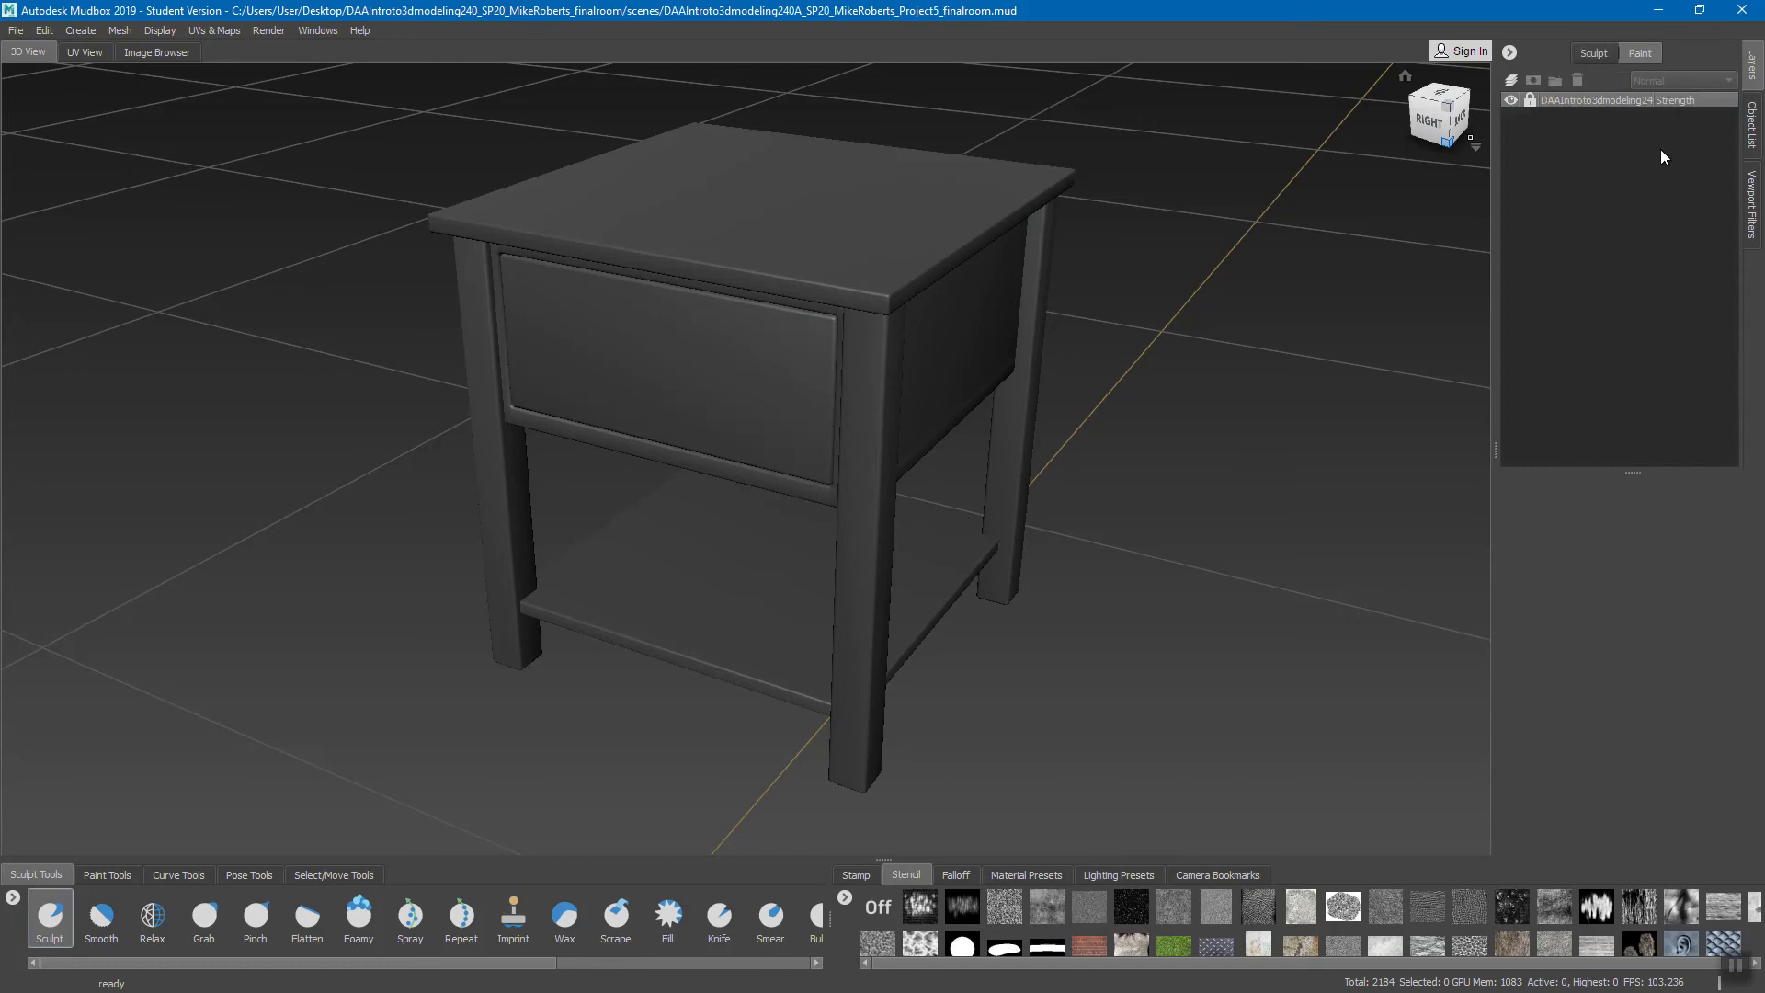
# Step: Open the object list, and hide and show again the tabletop-and-shelf mesh and the drawer mesh
pyautogui.click(1751, 126)
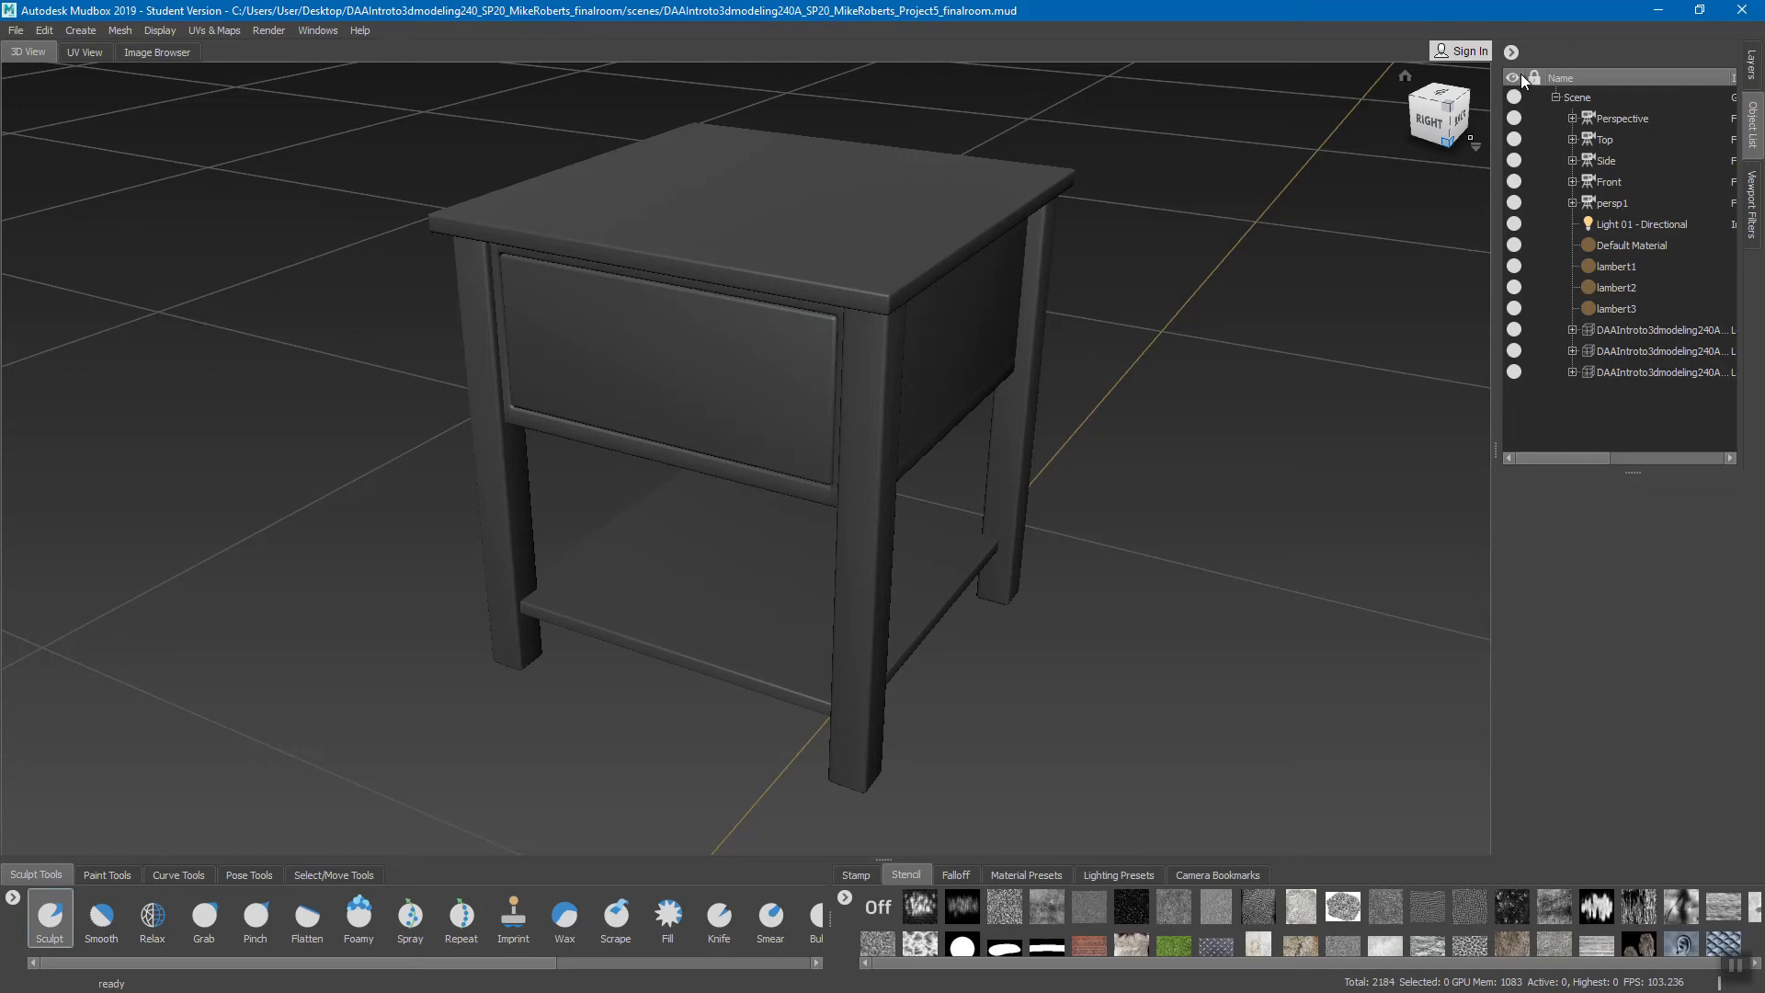
pyautogui.click(1752, 65)
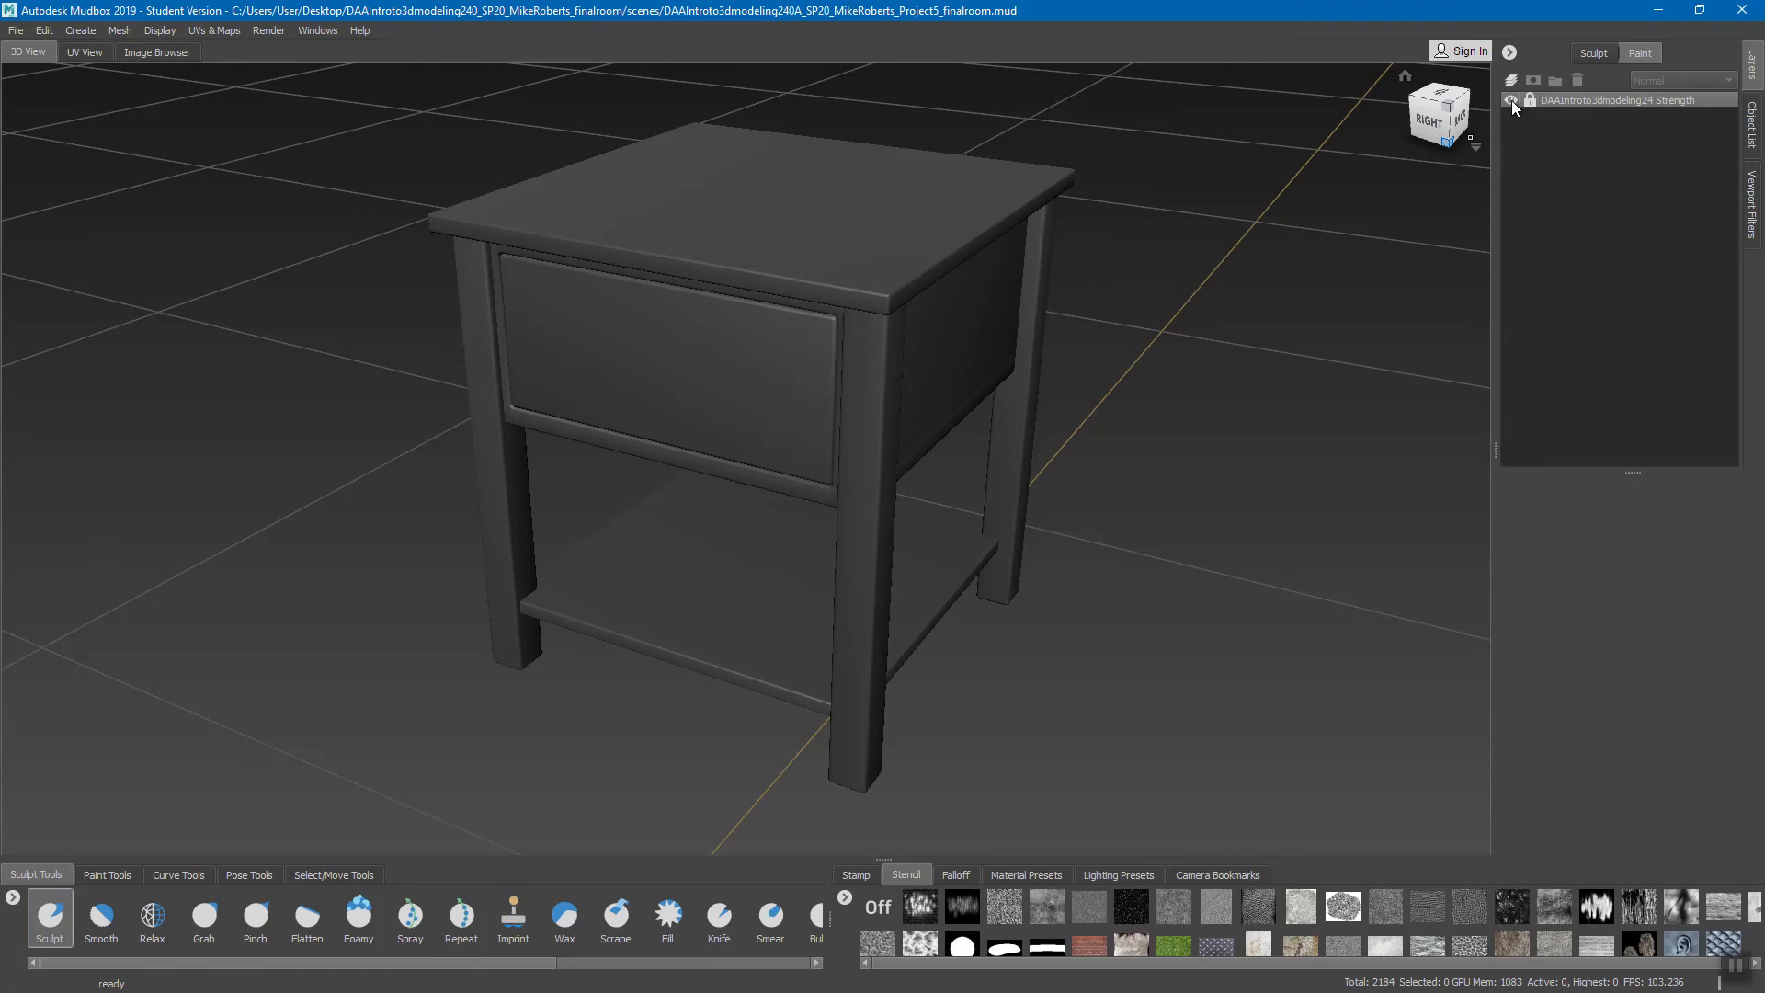
pyautogui.click(1750, 124)
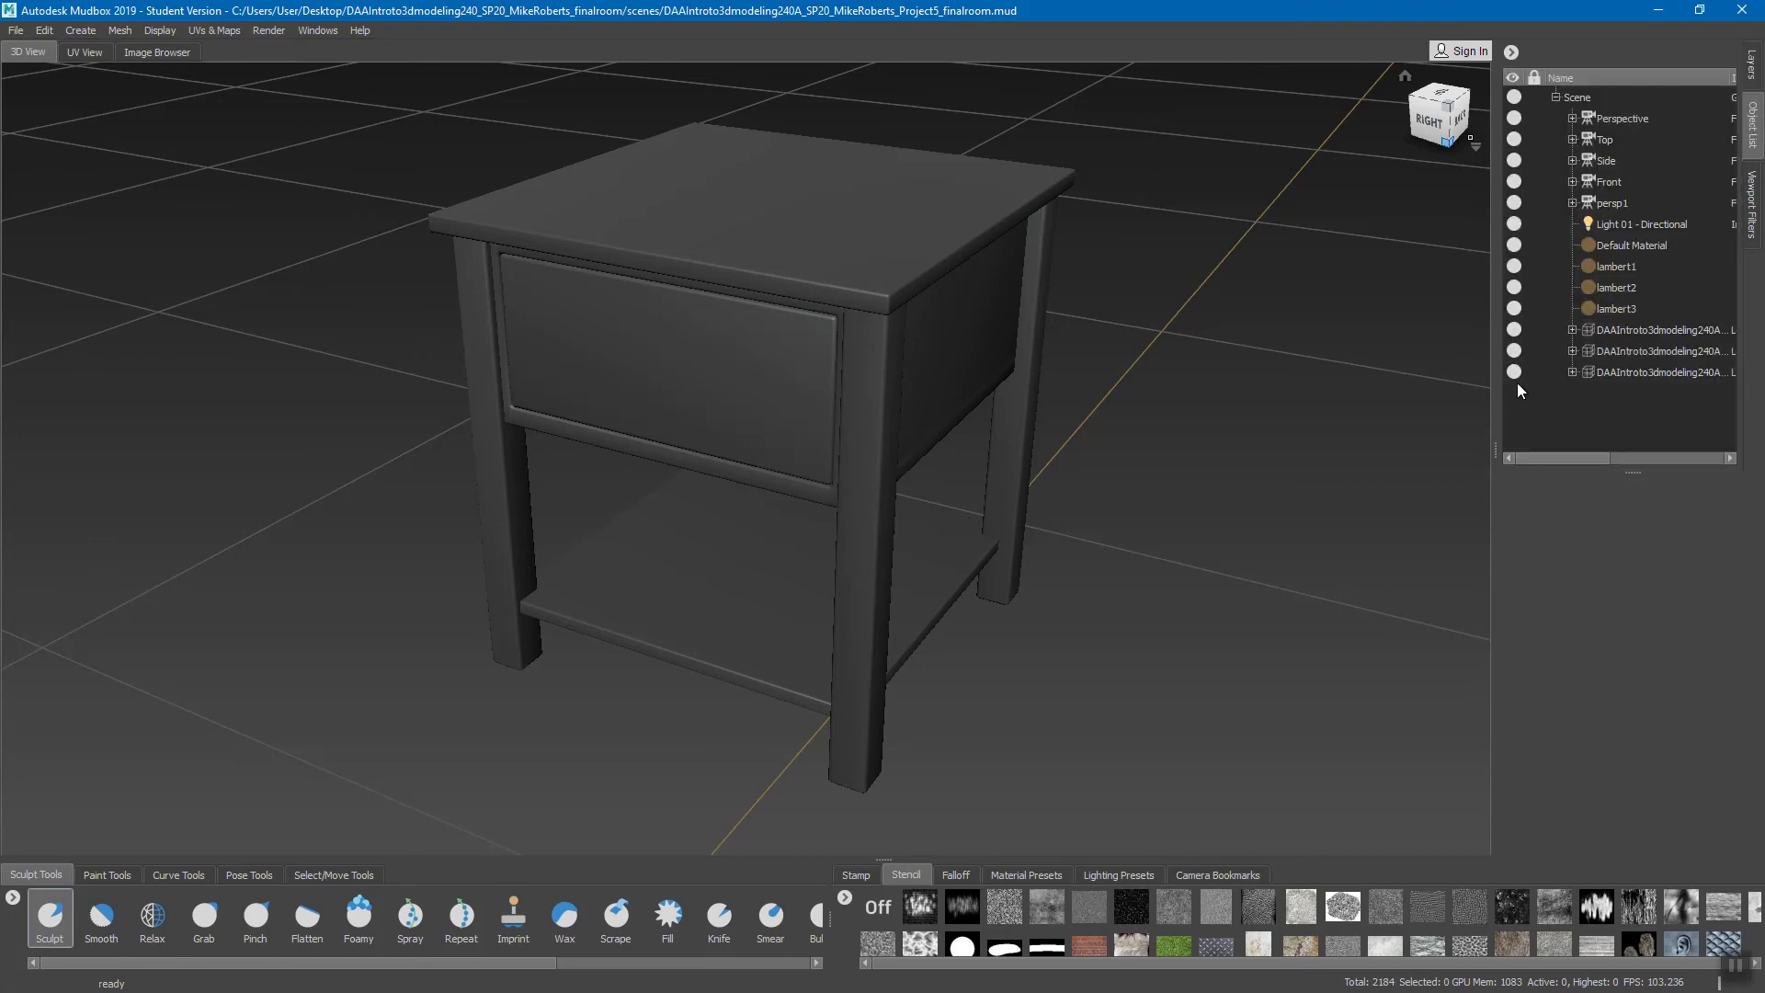
pyautogui.click(1514, 330)
pyautogui.click(1514, 330)
pyautogui.click(1514, 351)
pyautogui.click(1517, 351)
# Step: Select the legs and then the tabletop-and-shelf mesh in the object list, and lock and unlock the drawer mesh
pyautogui.click(1638, 371)
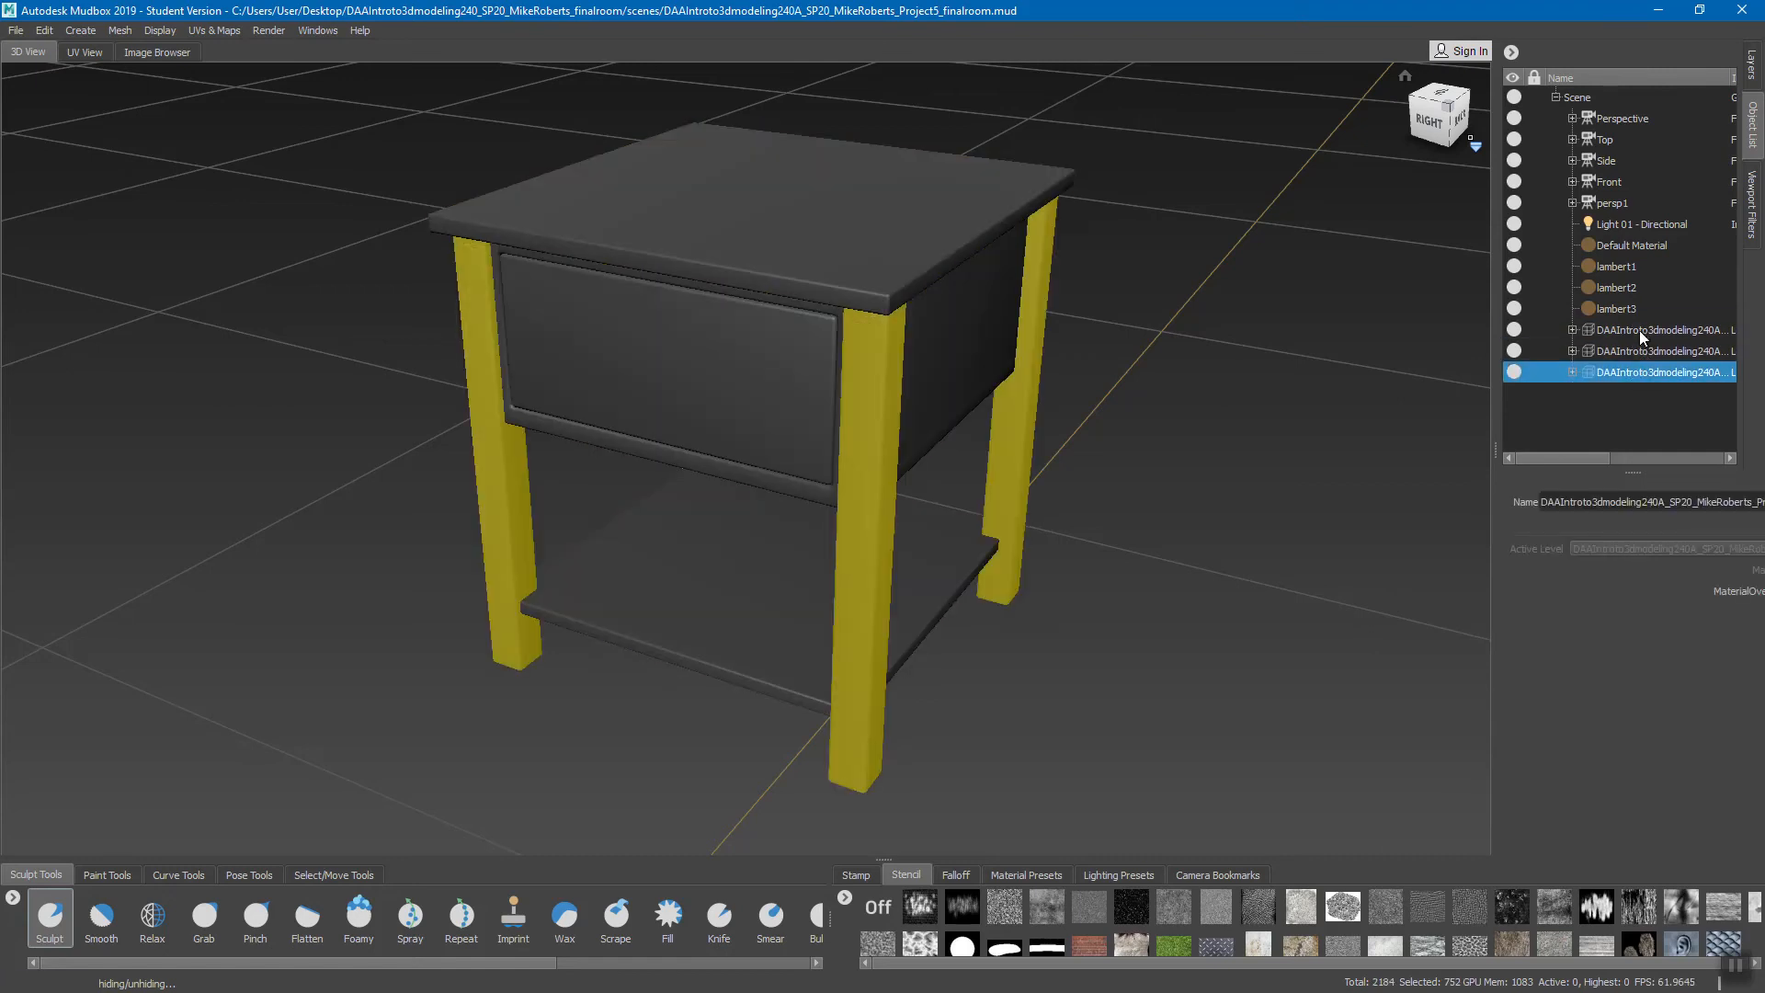
pyautogui.click(1640, 330)
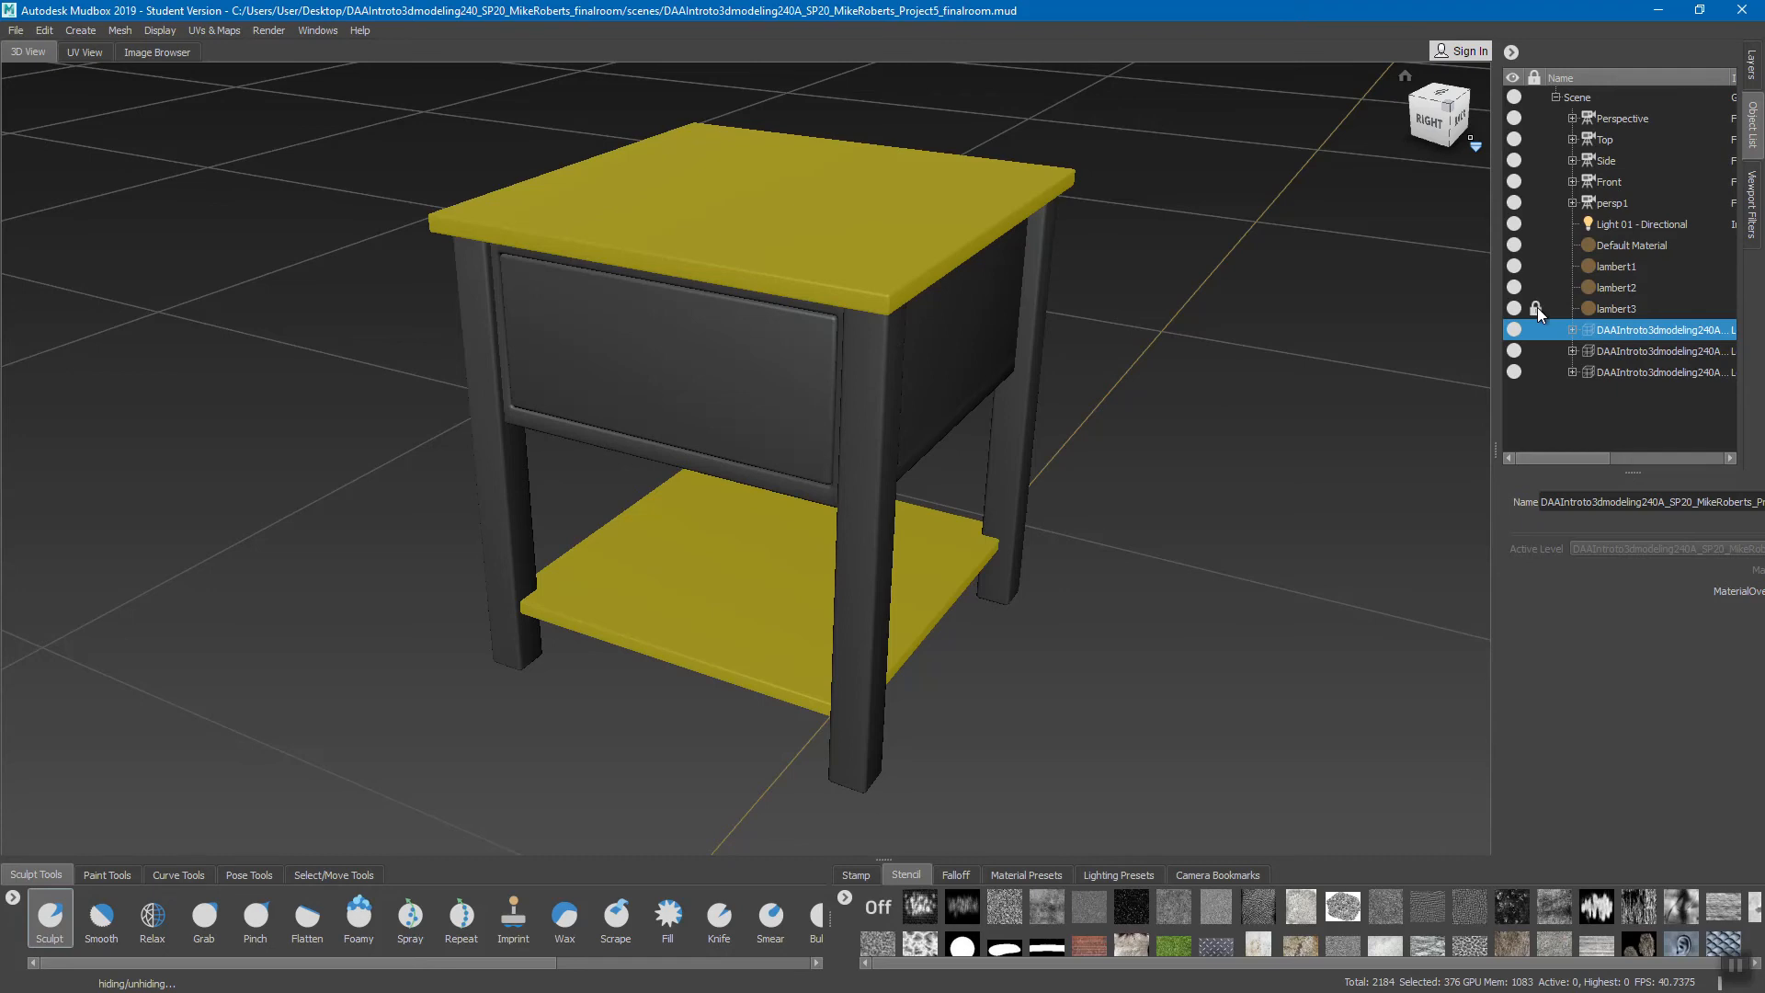
pyautogui.click(1536, 351)
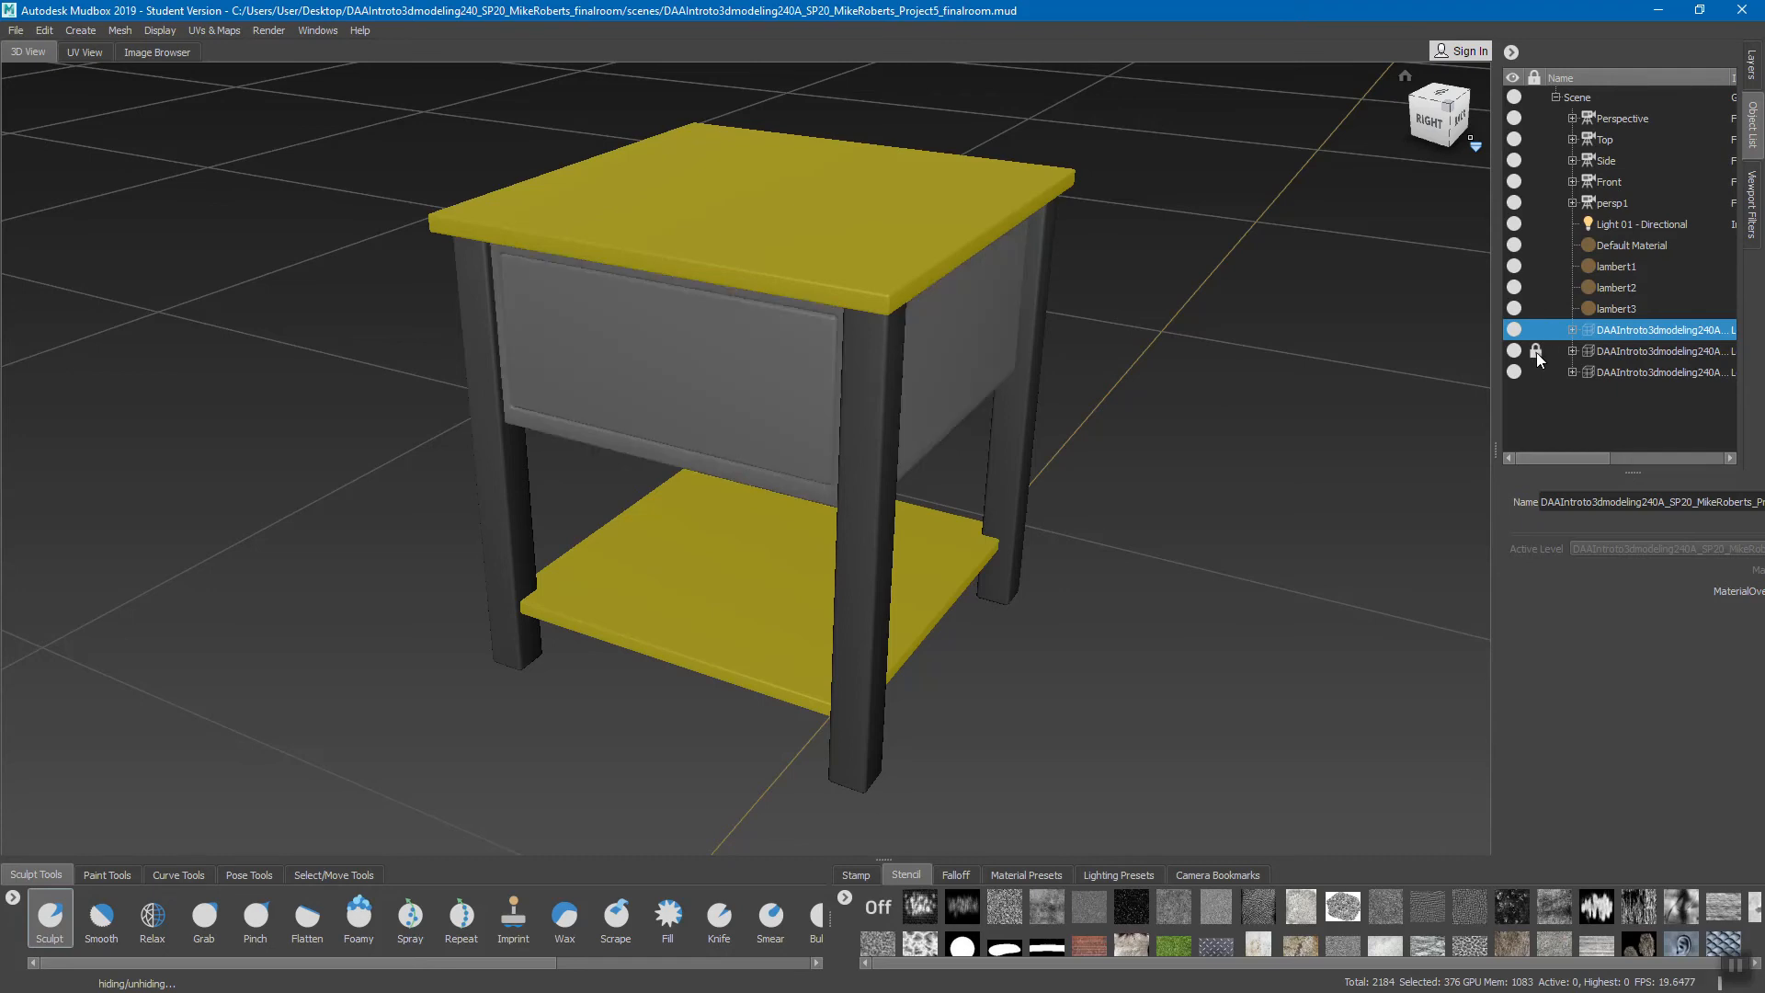
pyautogui.click(1535, 351)
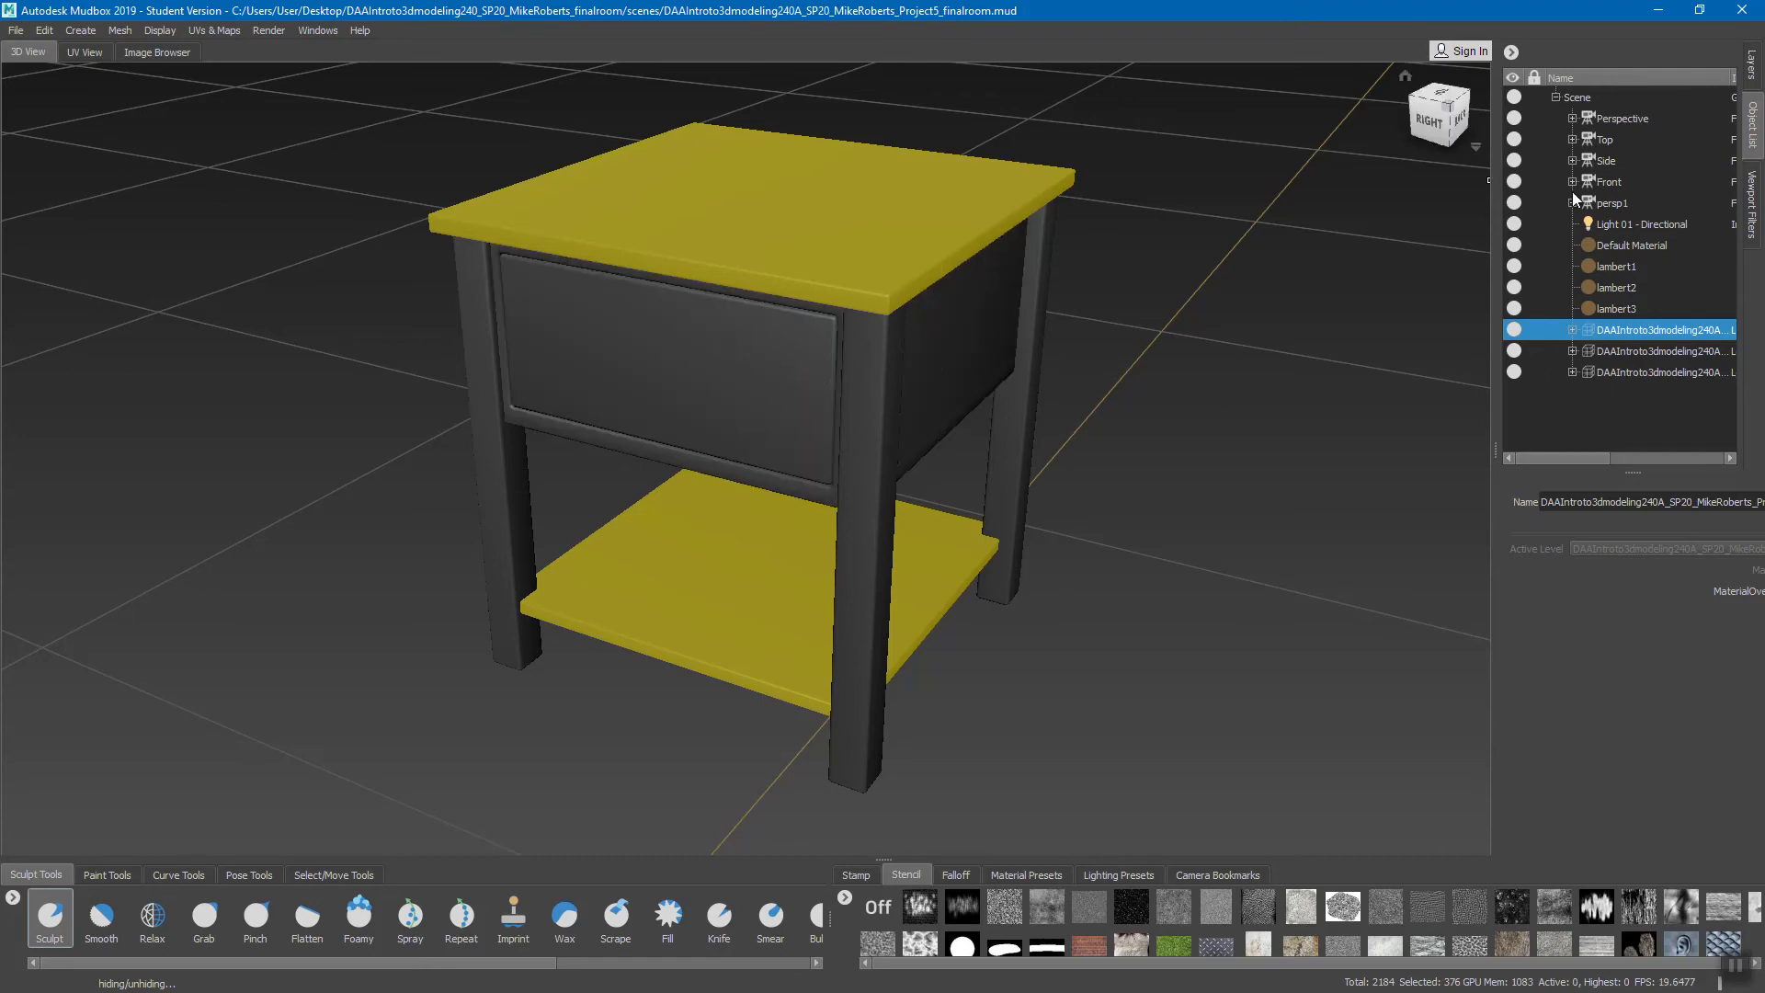
# Step: Preview the Normal Map and Non-photorealistic viewport filters on the table, turning each off again
pyautogui.click(1751, 65)
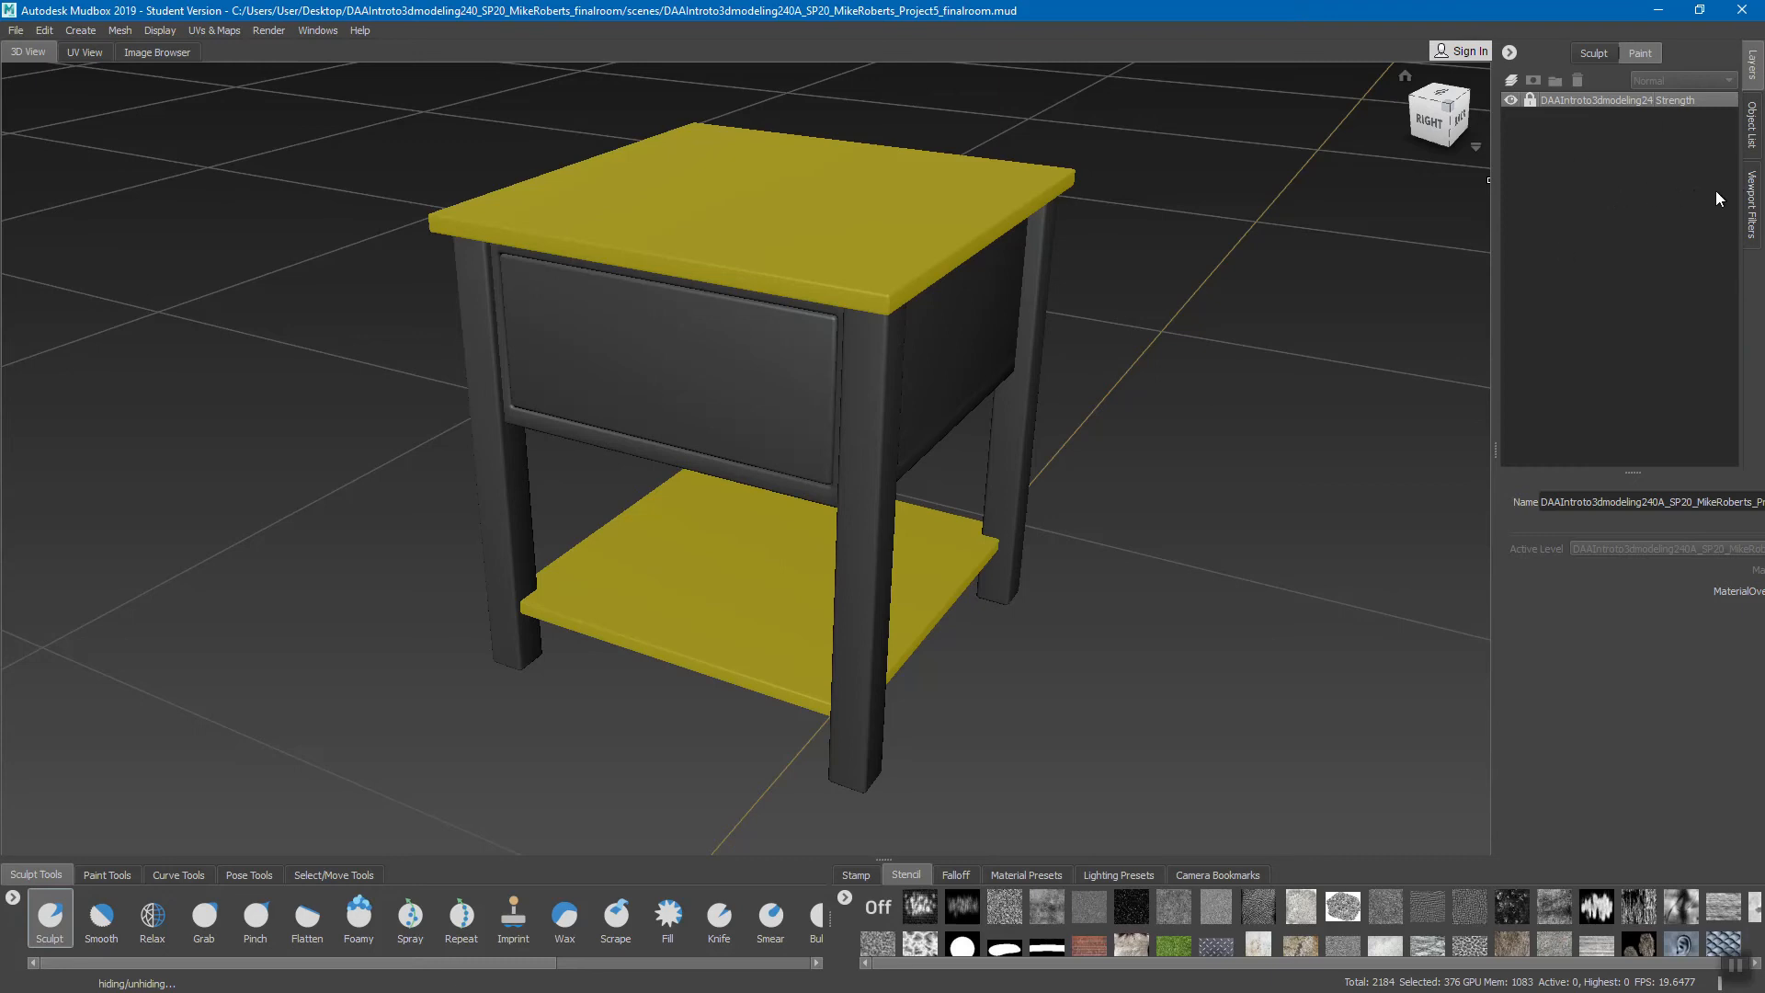
pyautogui.click(1751, 202)
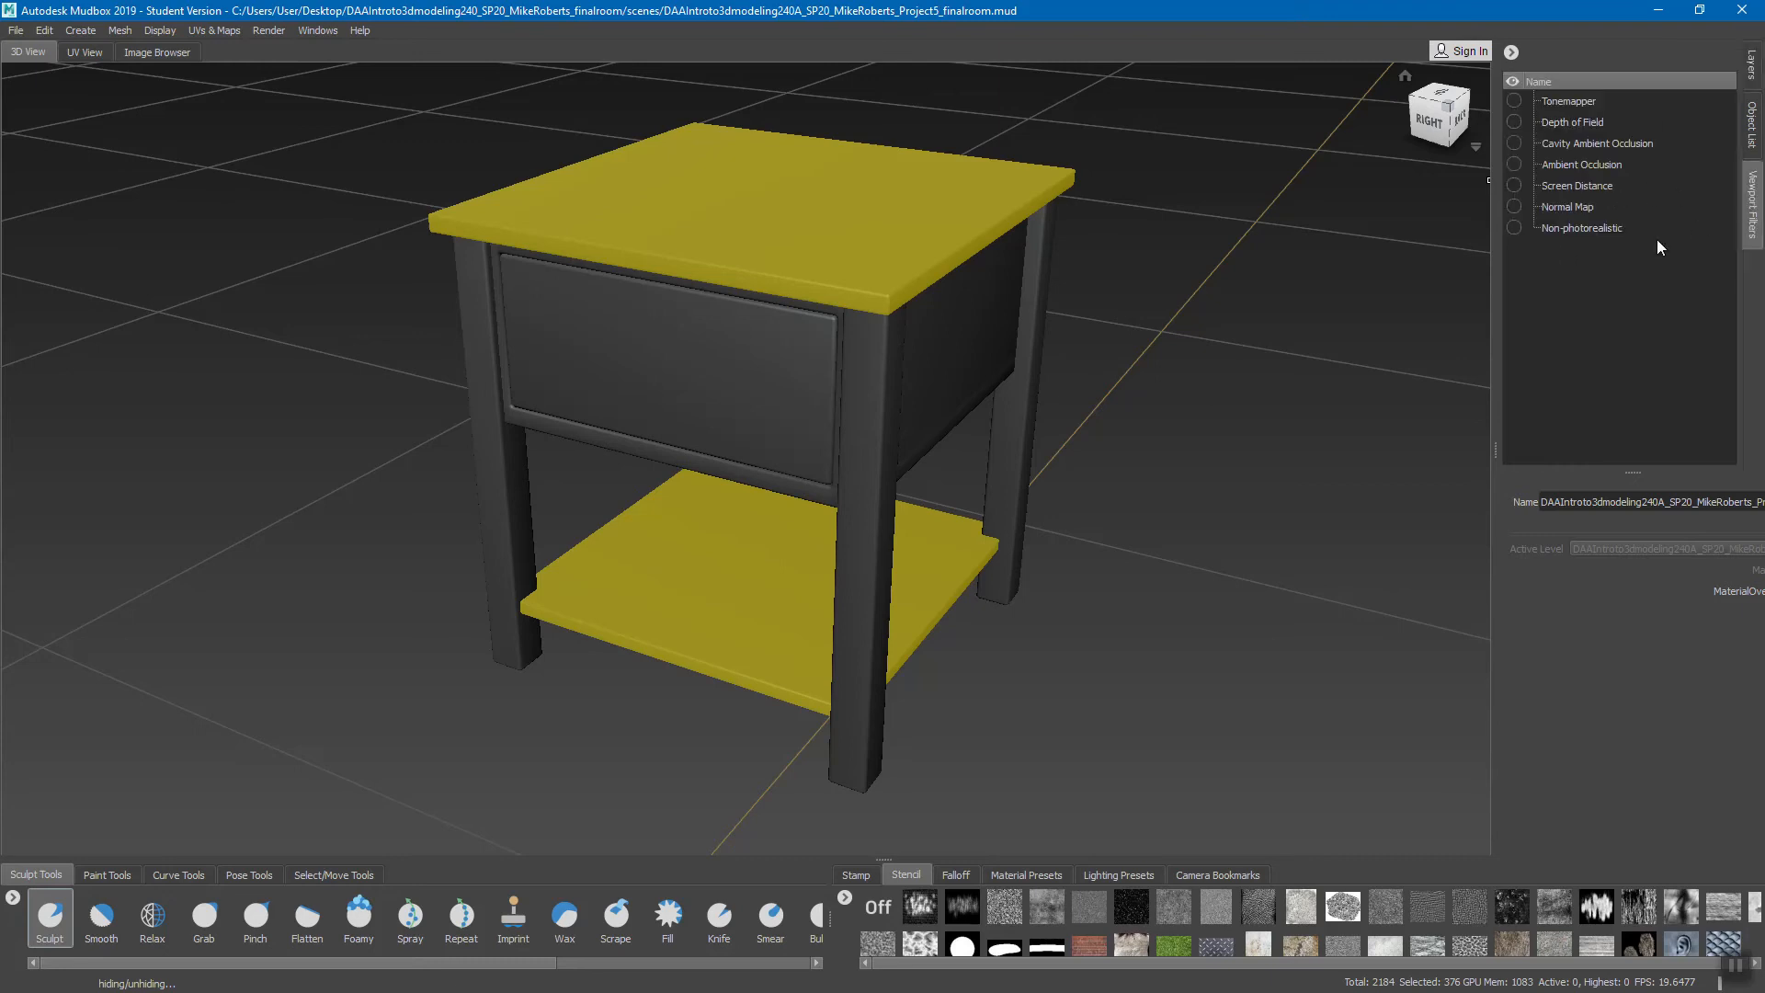
pyautogui.click(1513, 206)
pyautogui.click(1512, 206)
pyautogui.click(1512, 228)
pyautogui.click(1513, 228)
# Step: Return to the paint layers and display the set of paint tools
pyautogui.click(1751, 72)
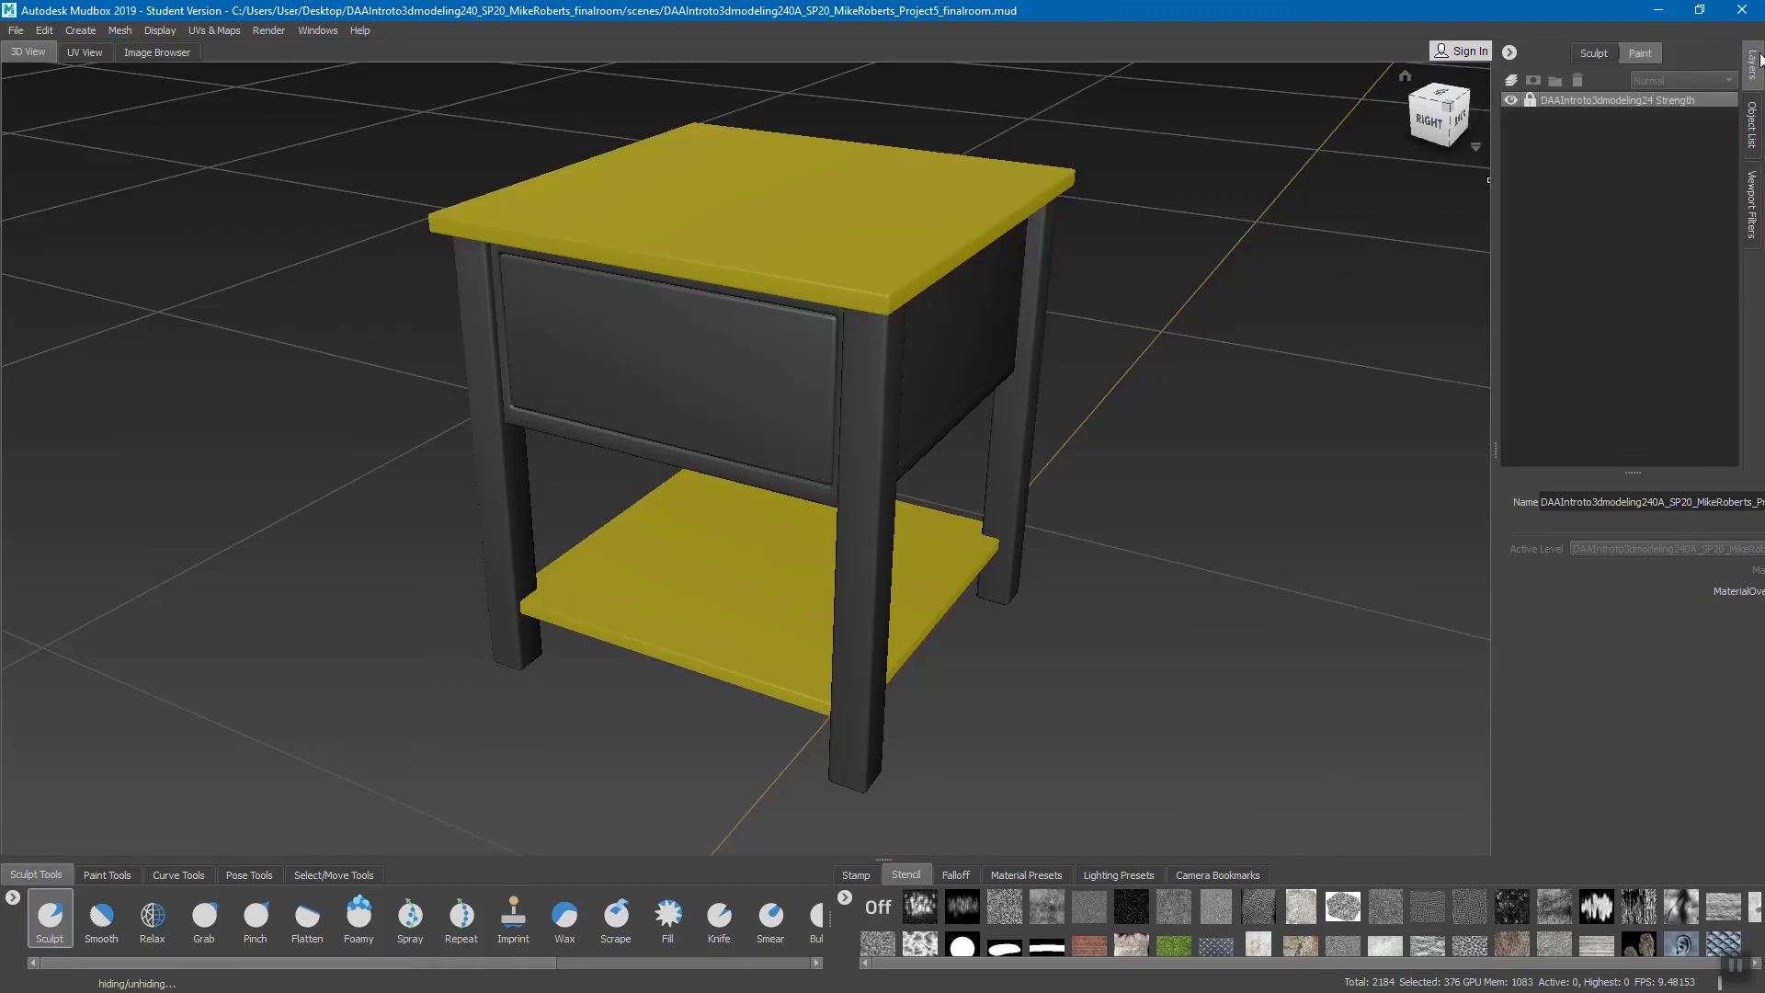
pyautogui.click(1642, 53)
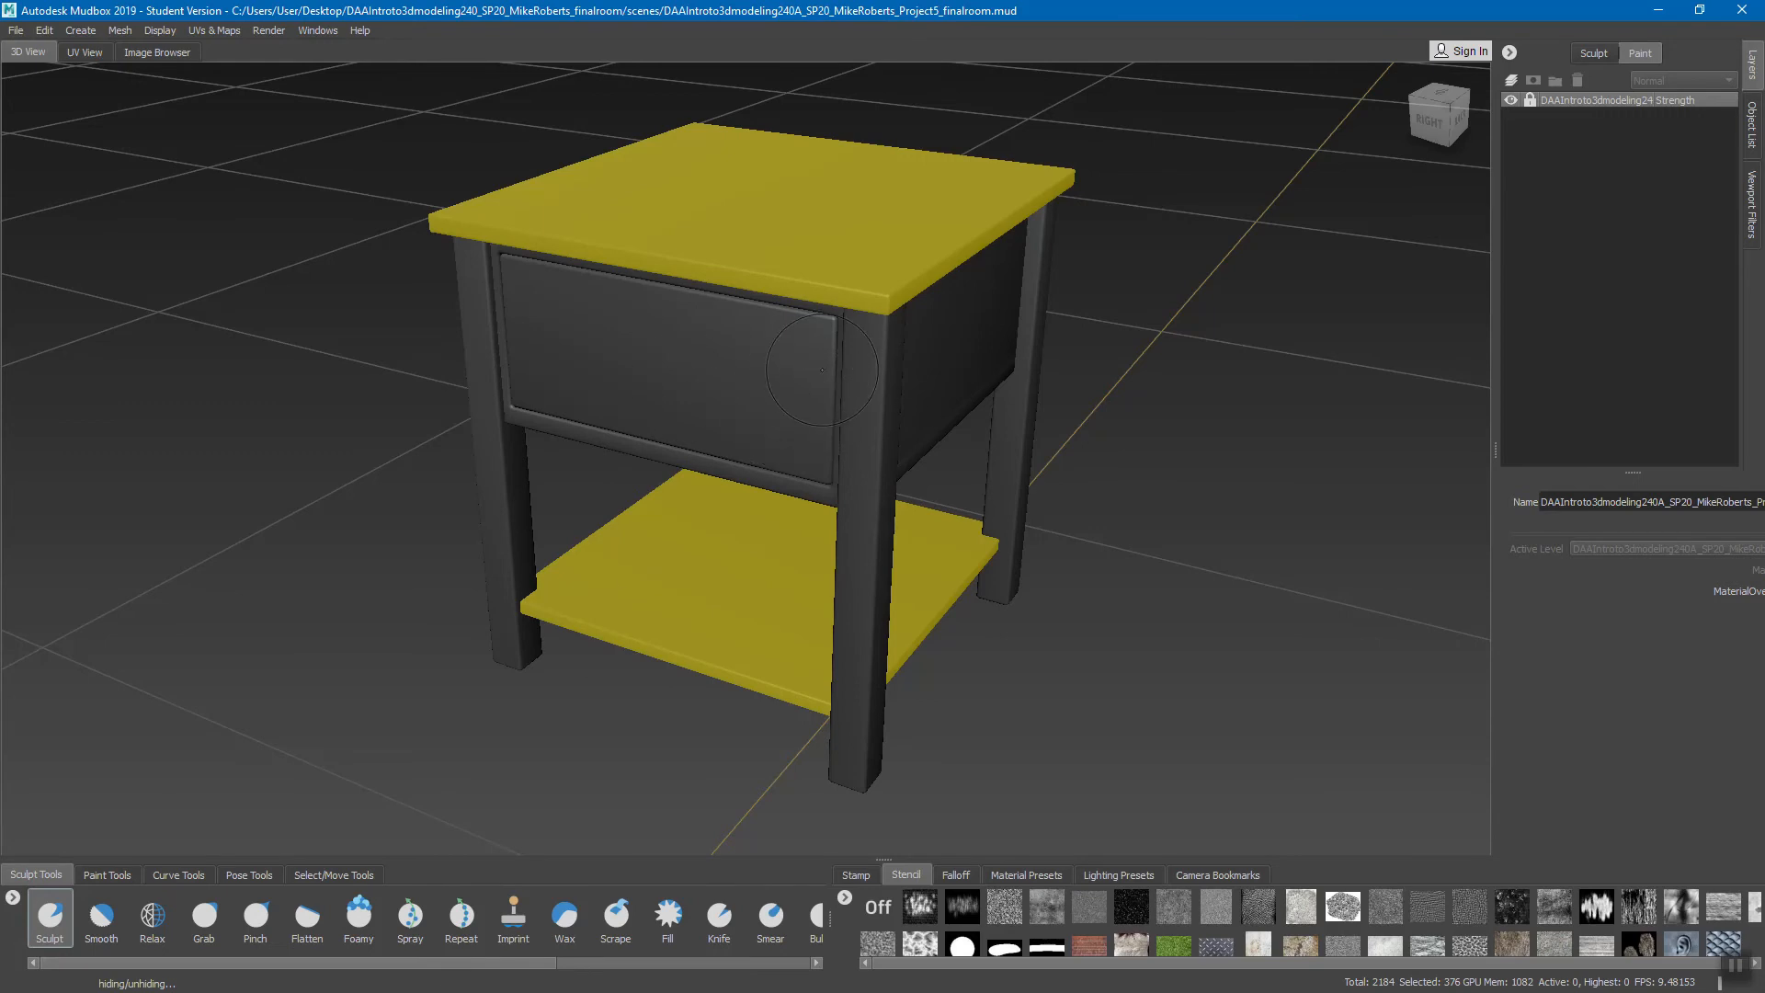
pyautogui.click(99, 874)
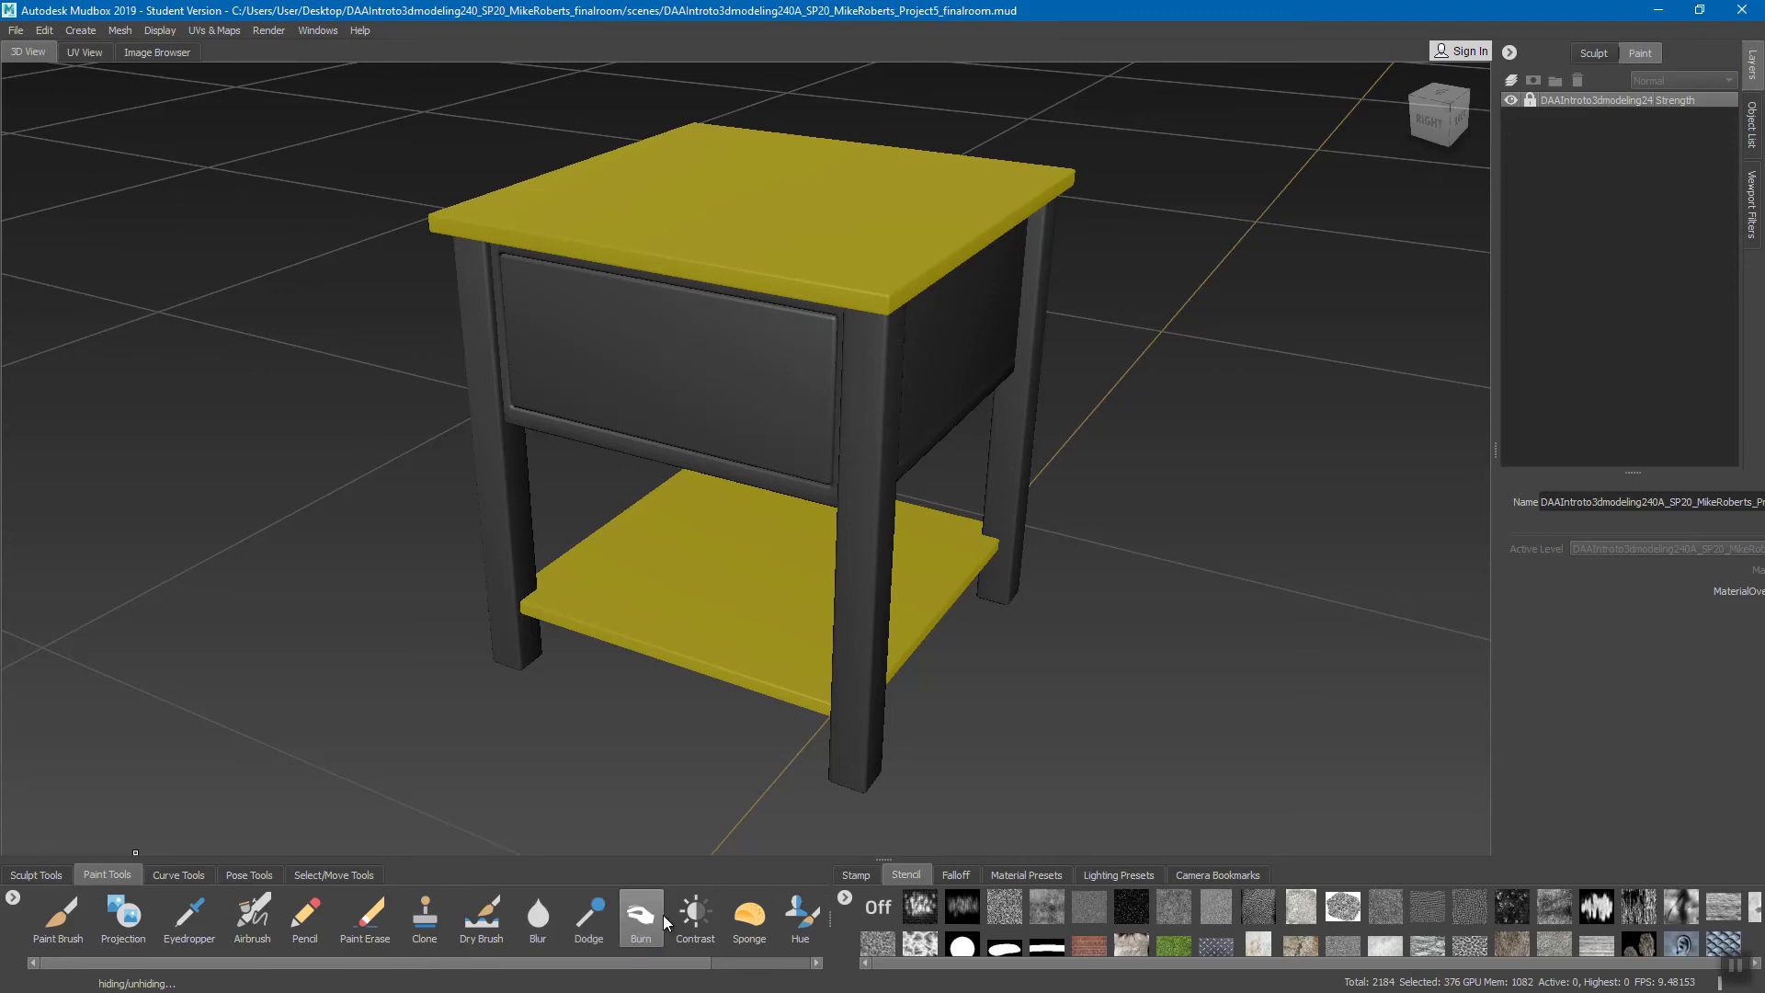
# Step: Look through the curve, pose and select/move tool sets, and return to the paint tools
pyautogui.click(194, 876)
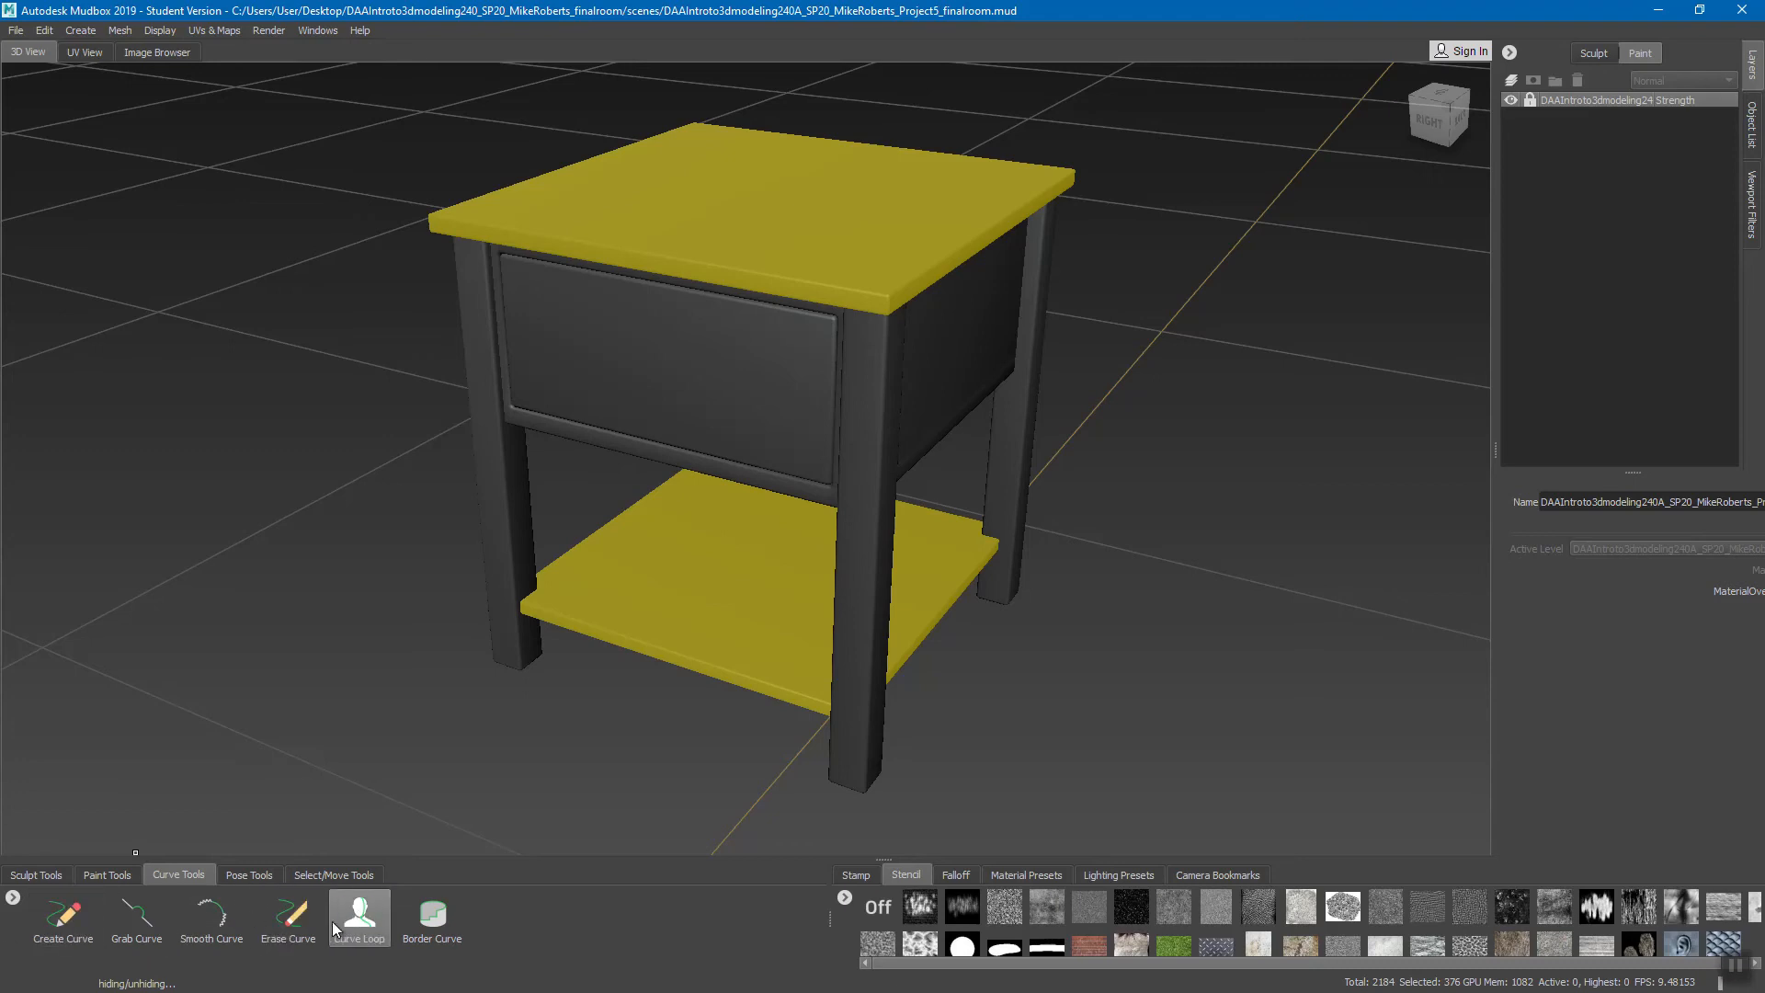
pyautogui.click(248, 876)
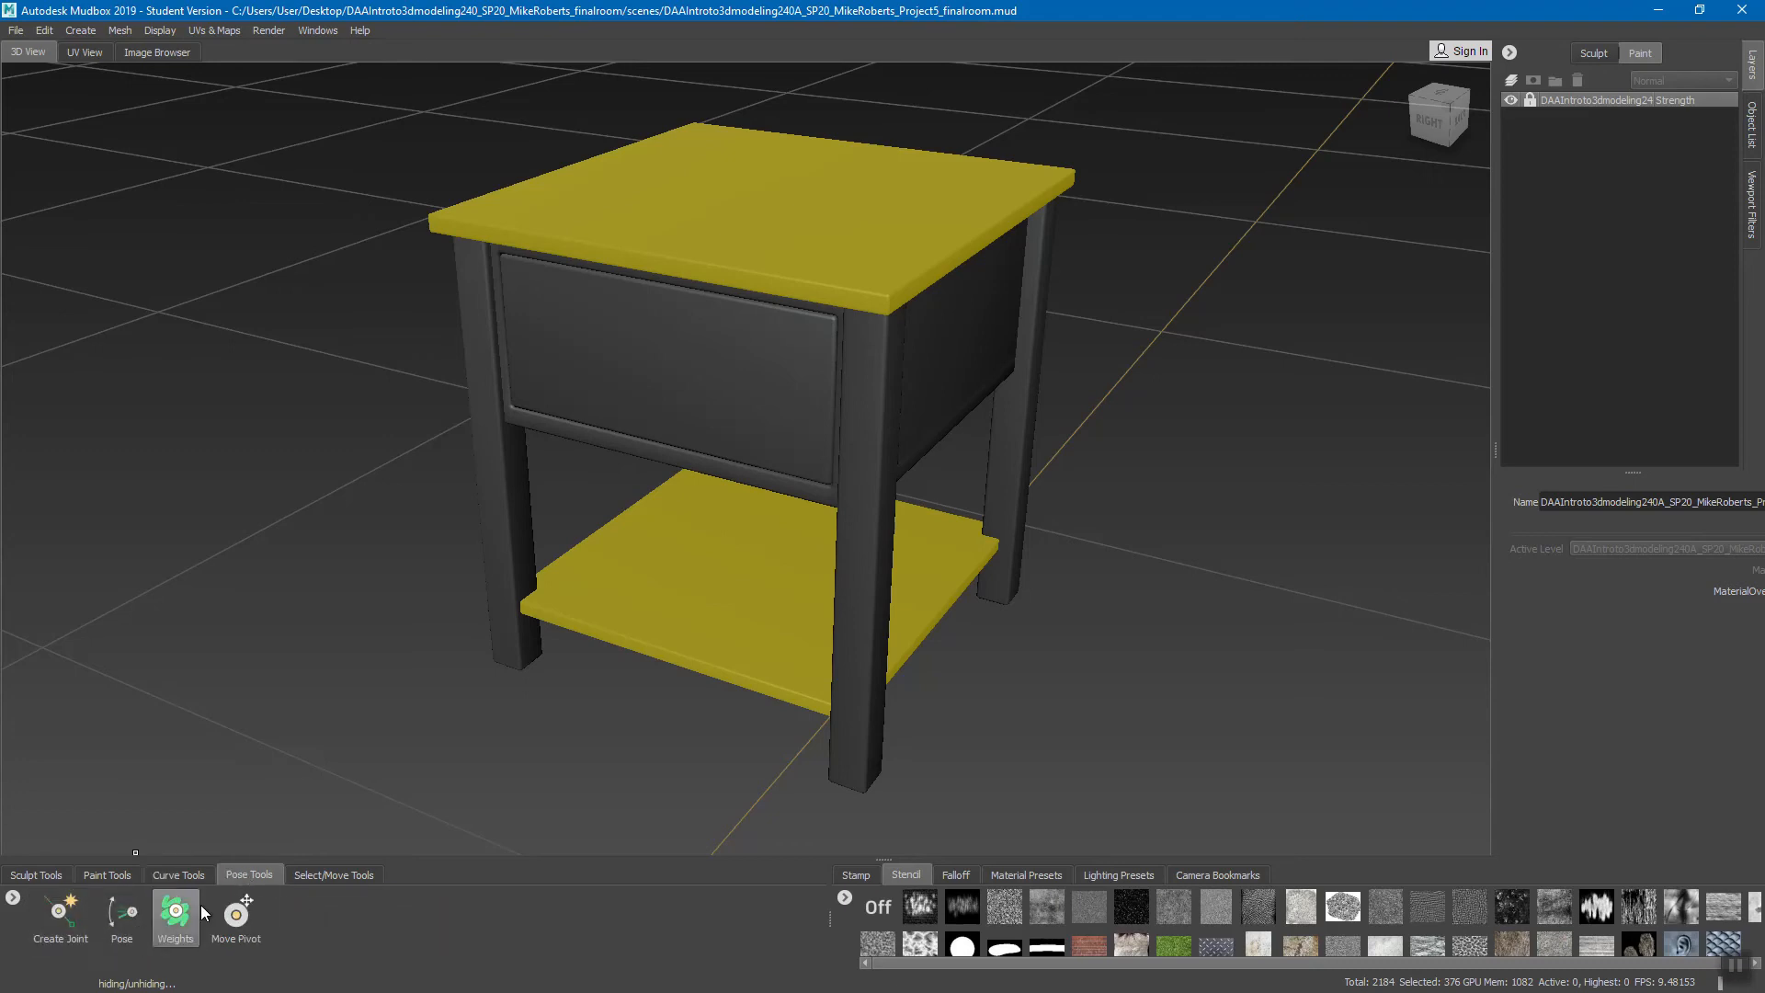
pyautogui.click(324, 871)
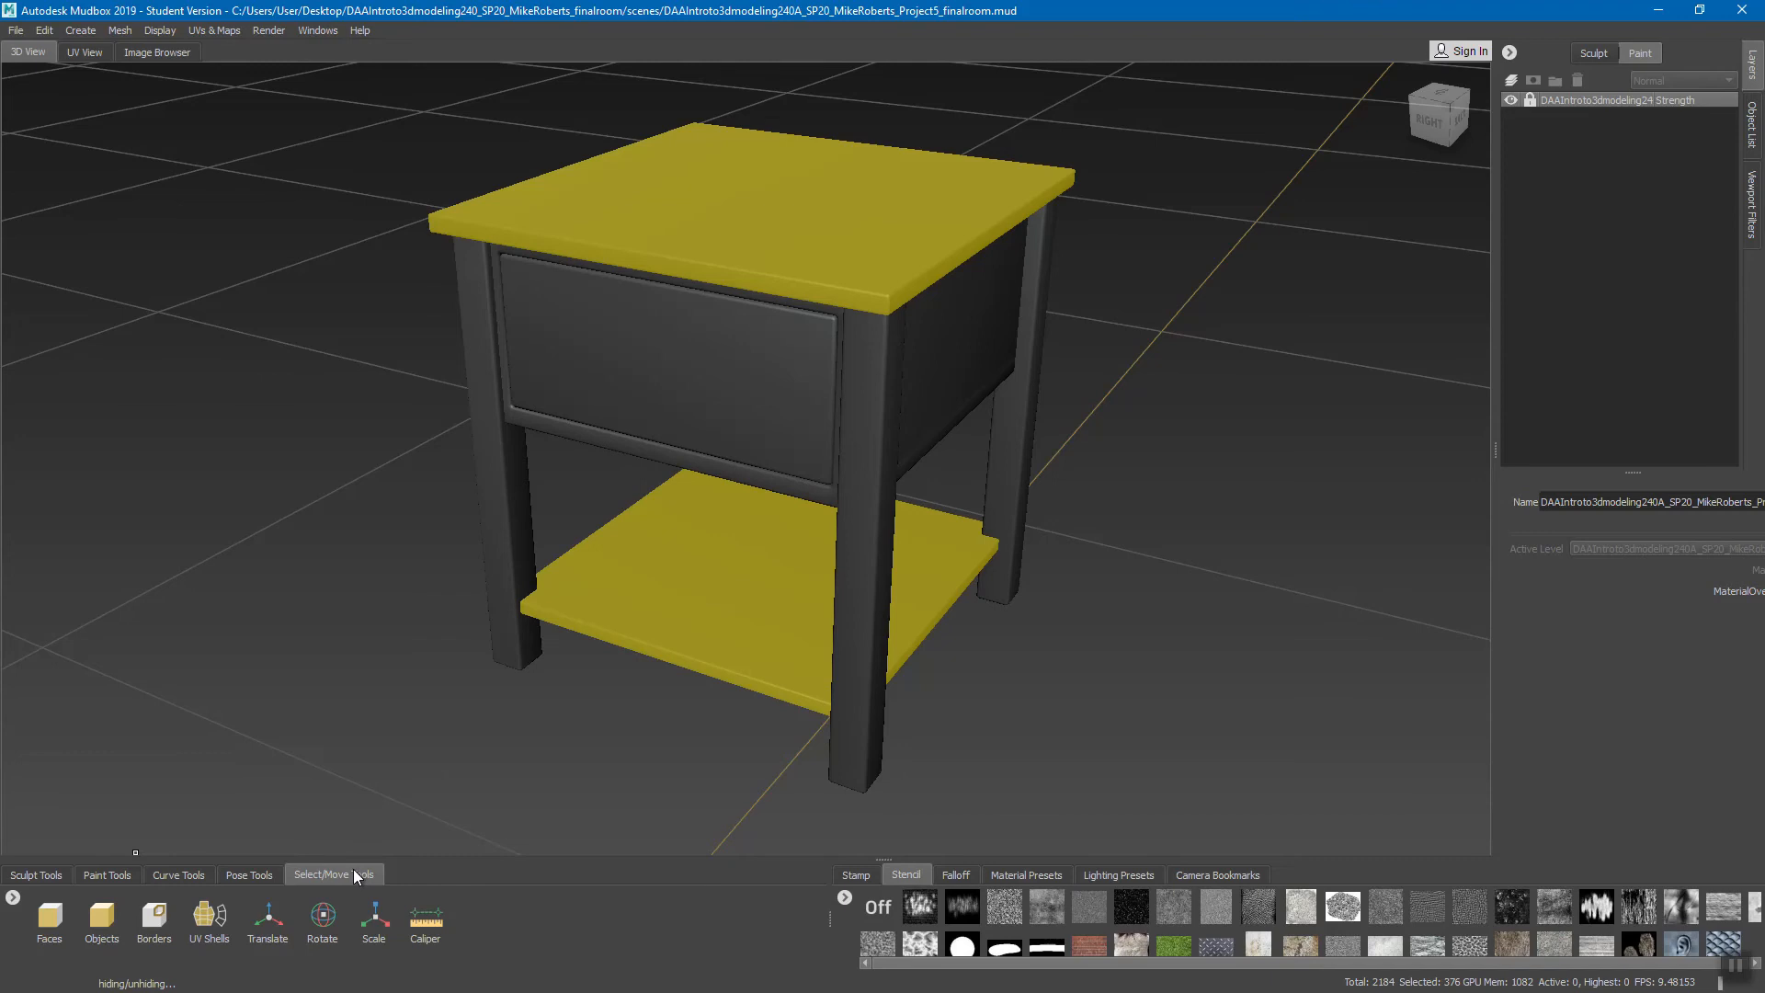
pyautogui.click(95, 873)
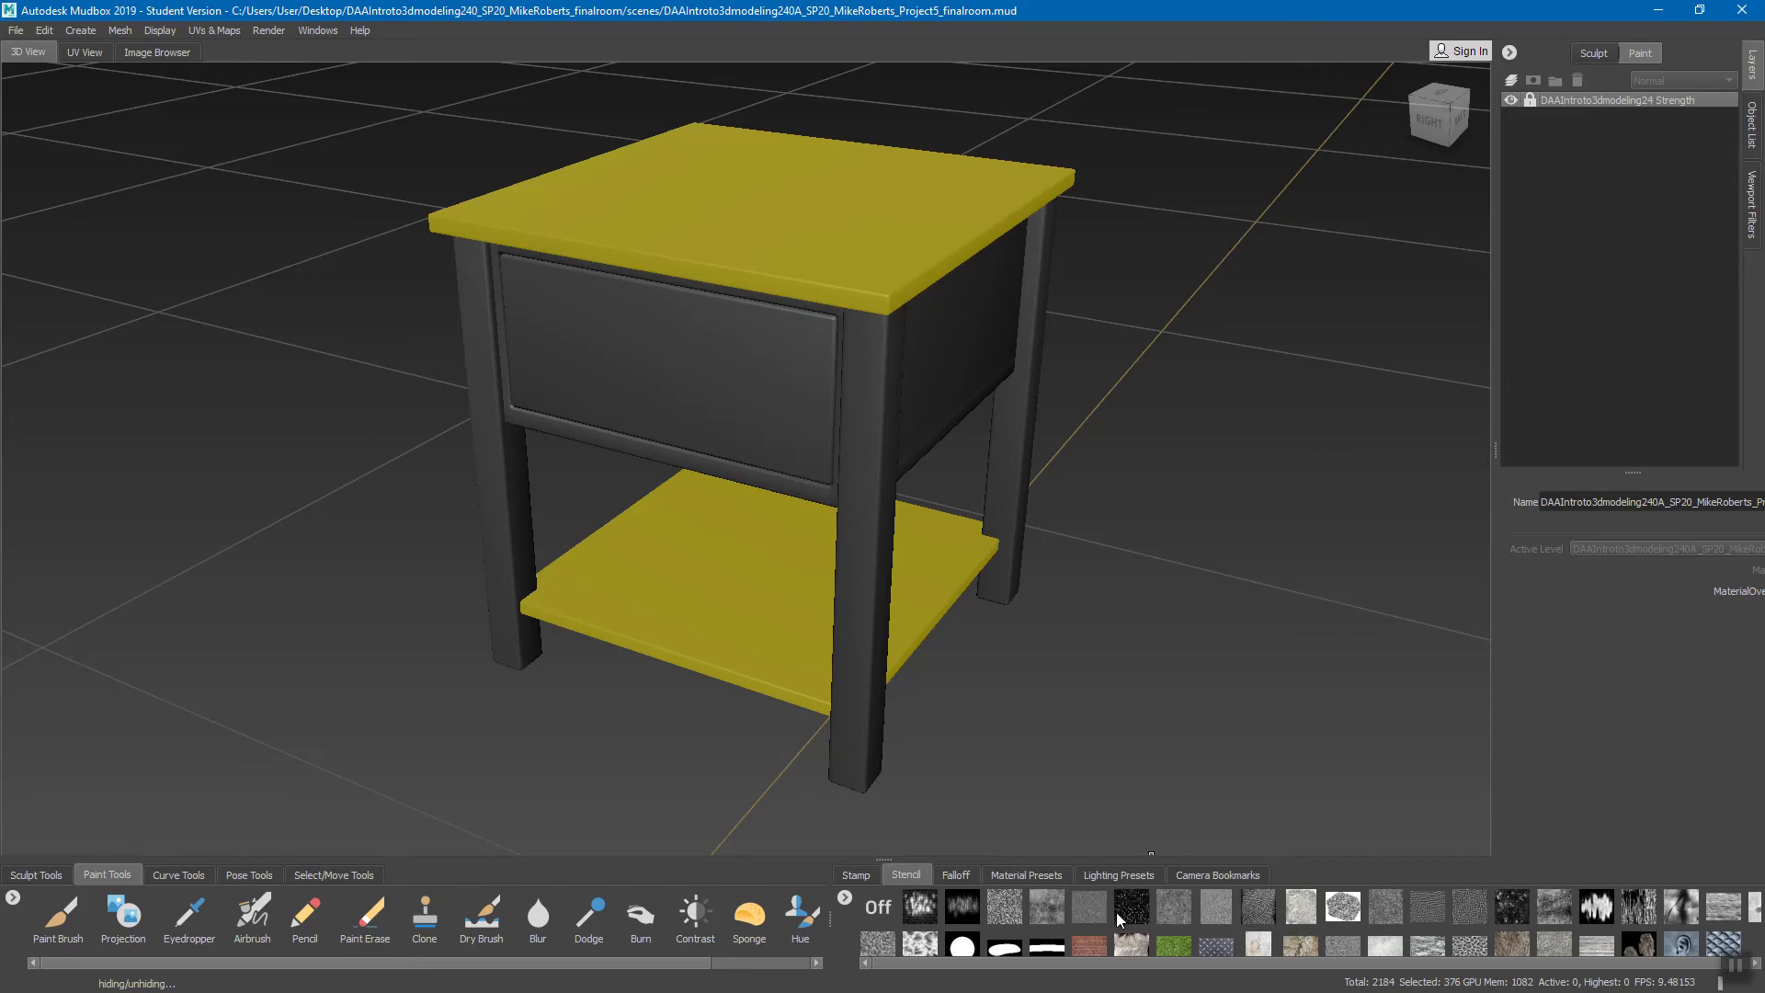
# Step: Look through the stamps, stencils, falloffs, material presets, lighting presets and camera bookmarks, and return to the stencils
pyautogui.click(853, 876)
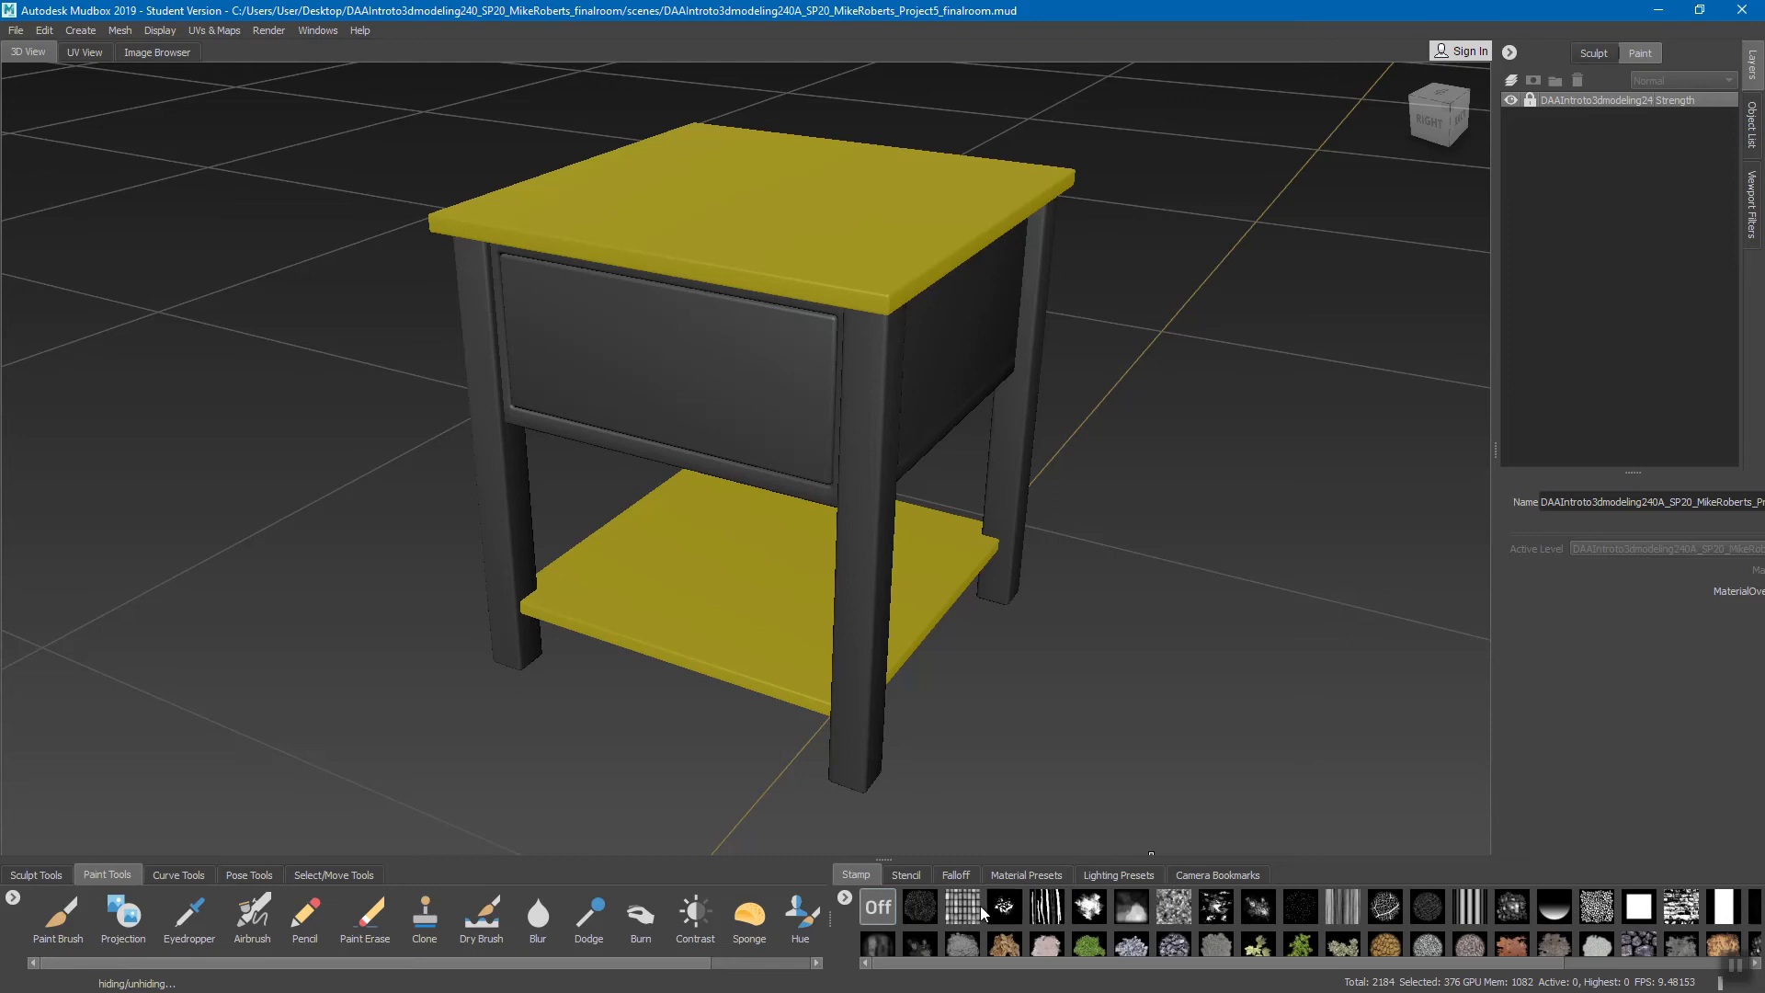
pyautogui.click(916, 879)
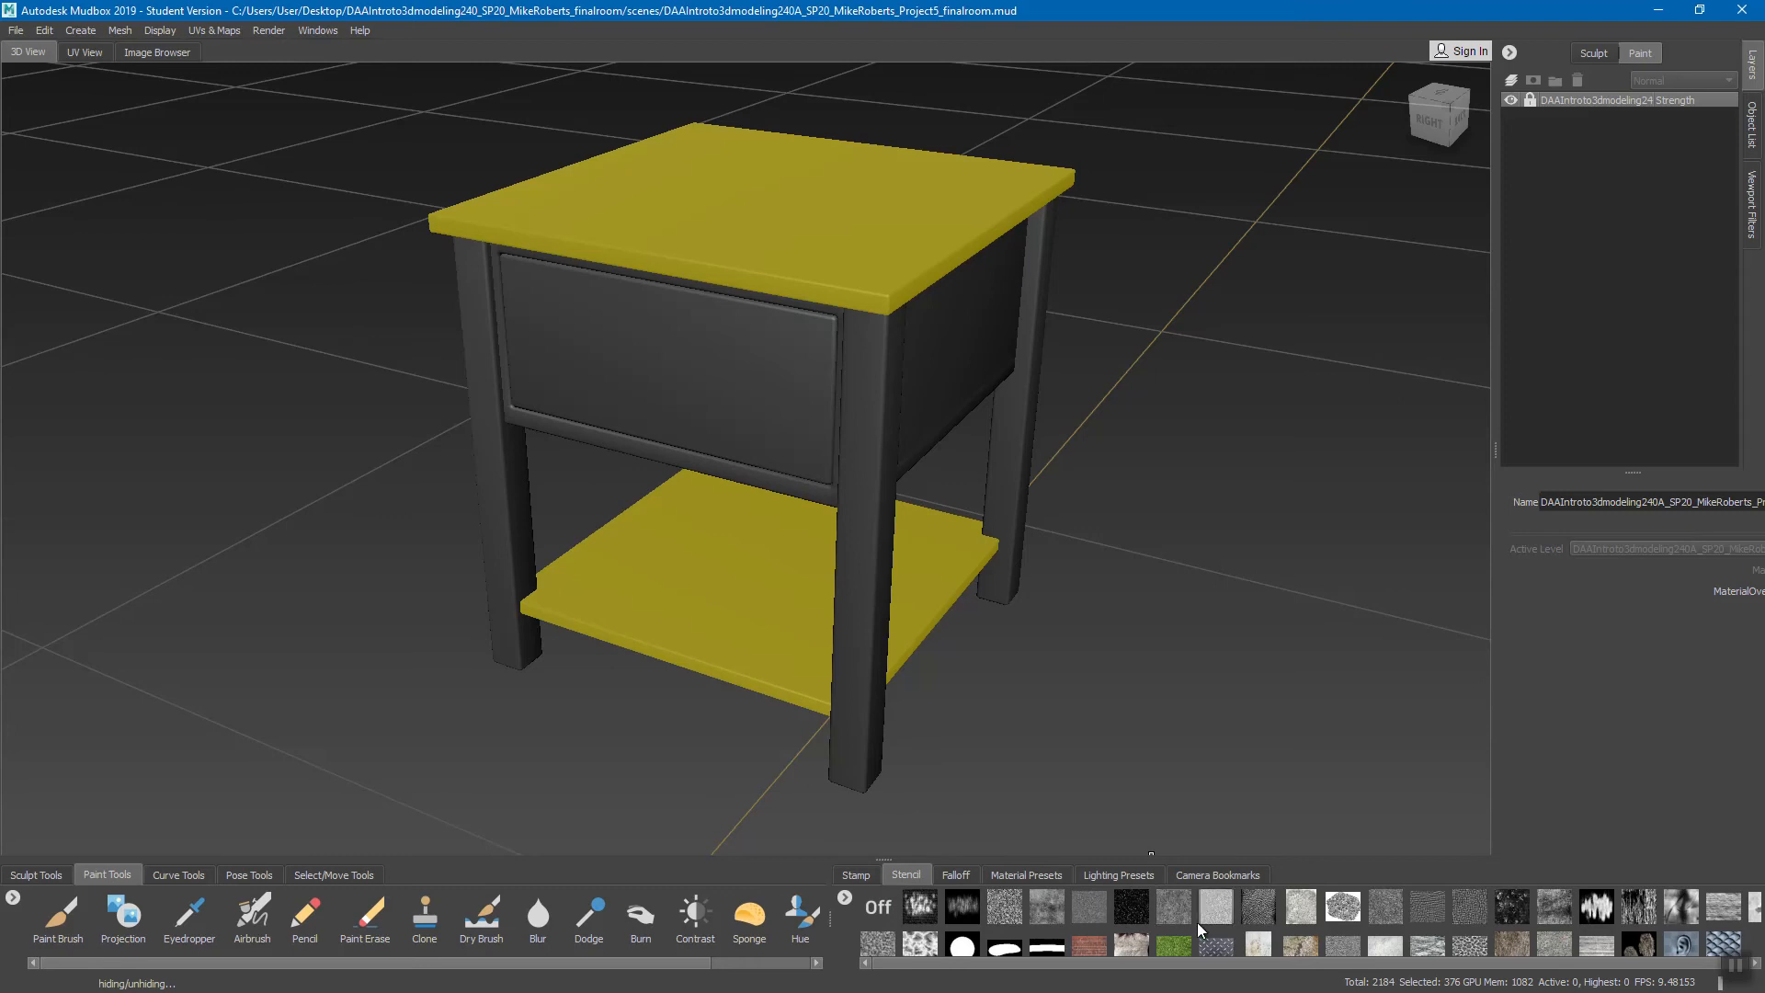
pyautogui.click(960, 878)
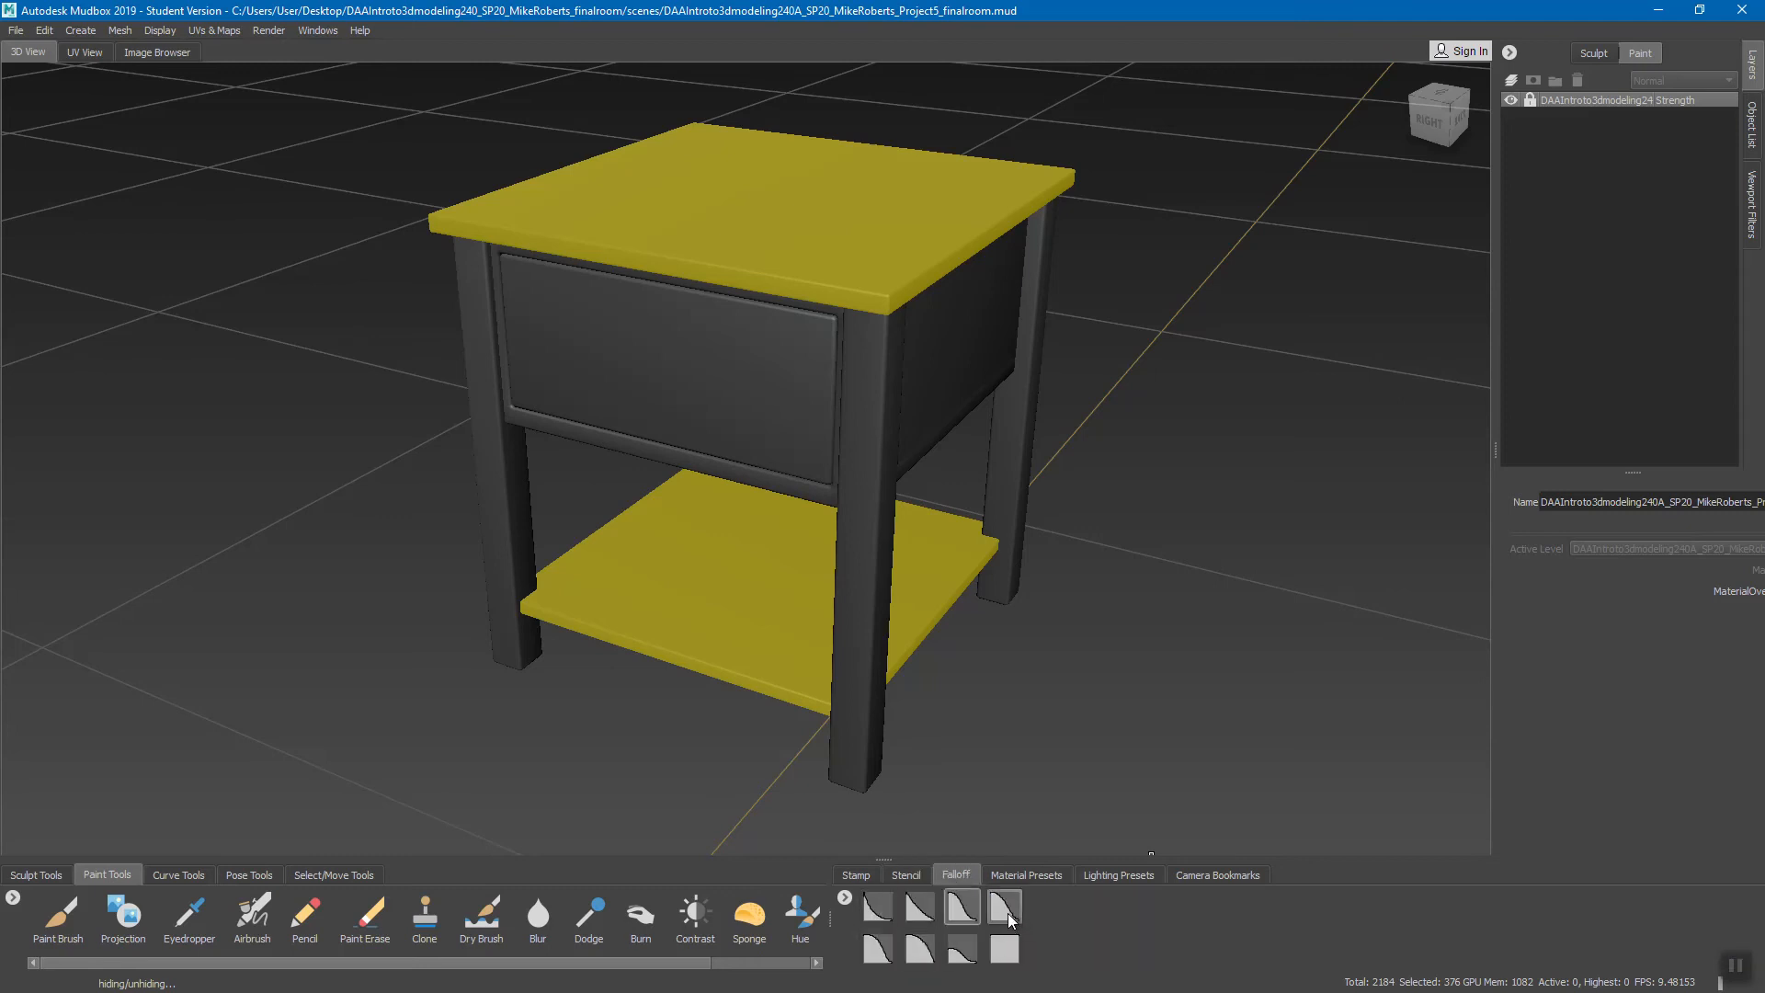
pyautogui.click(1018, 876)
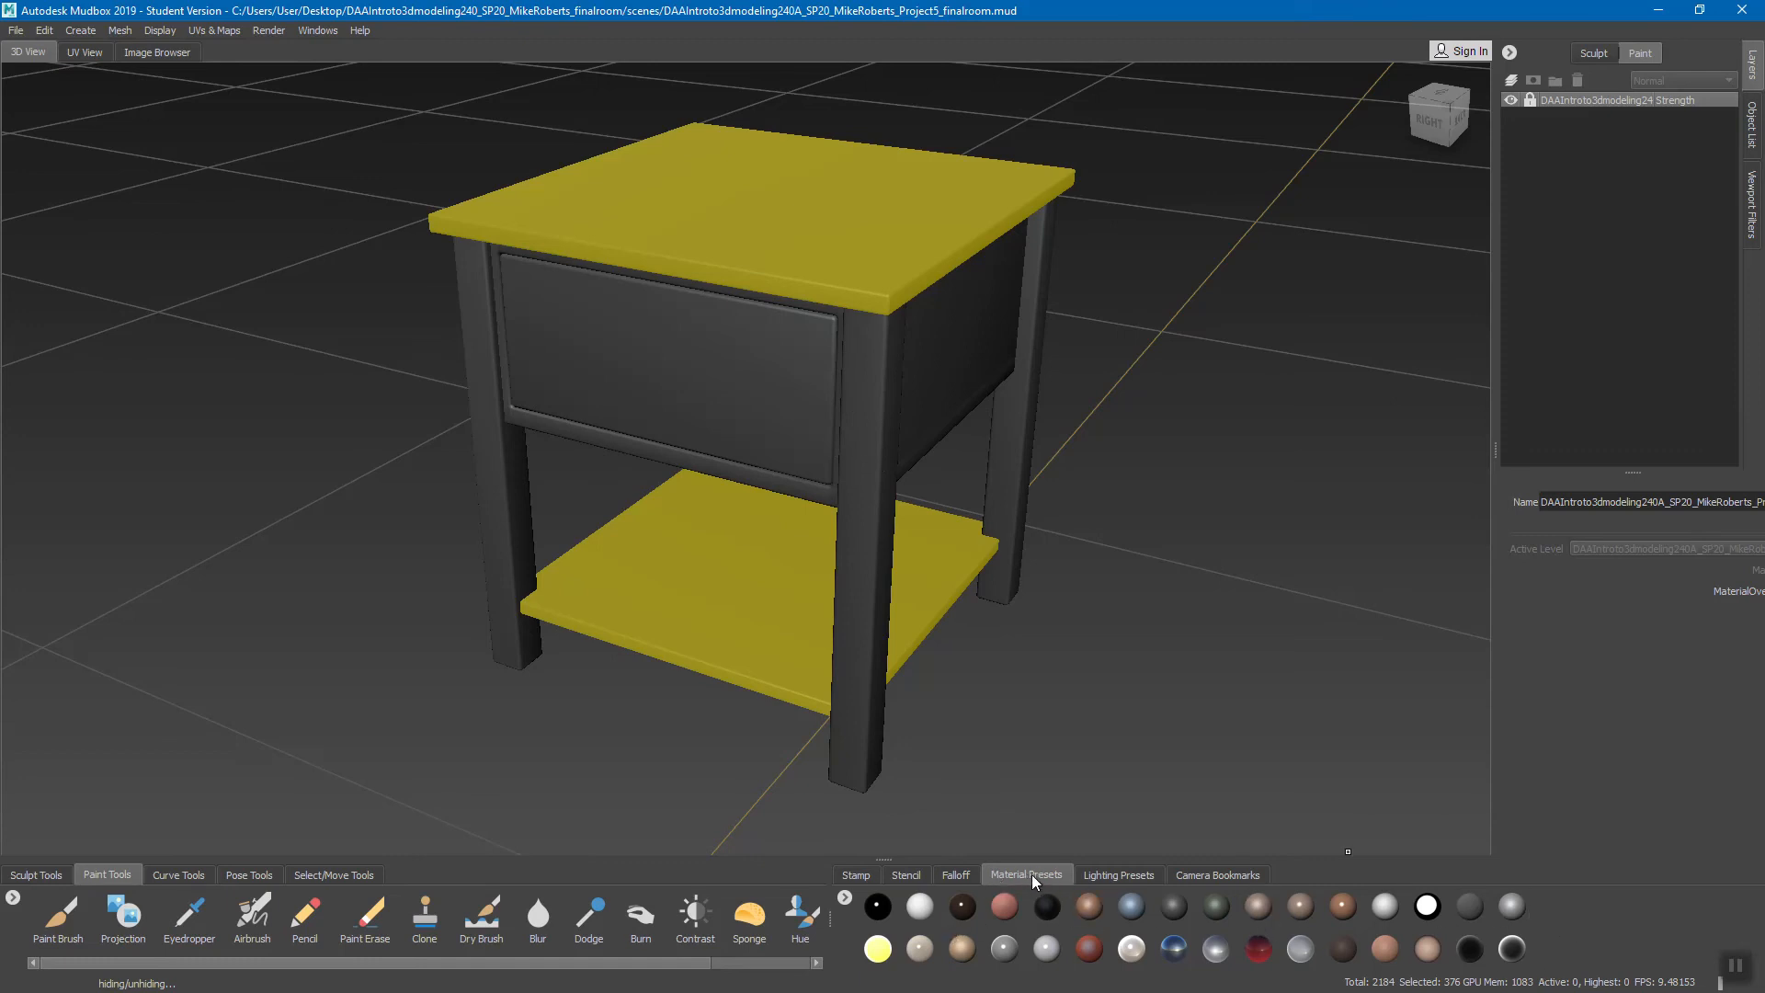
pyautogui.click(1118, 875)
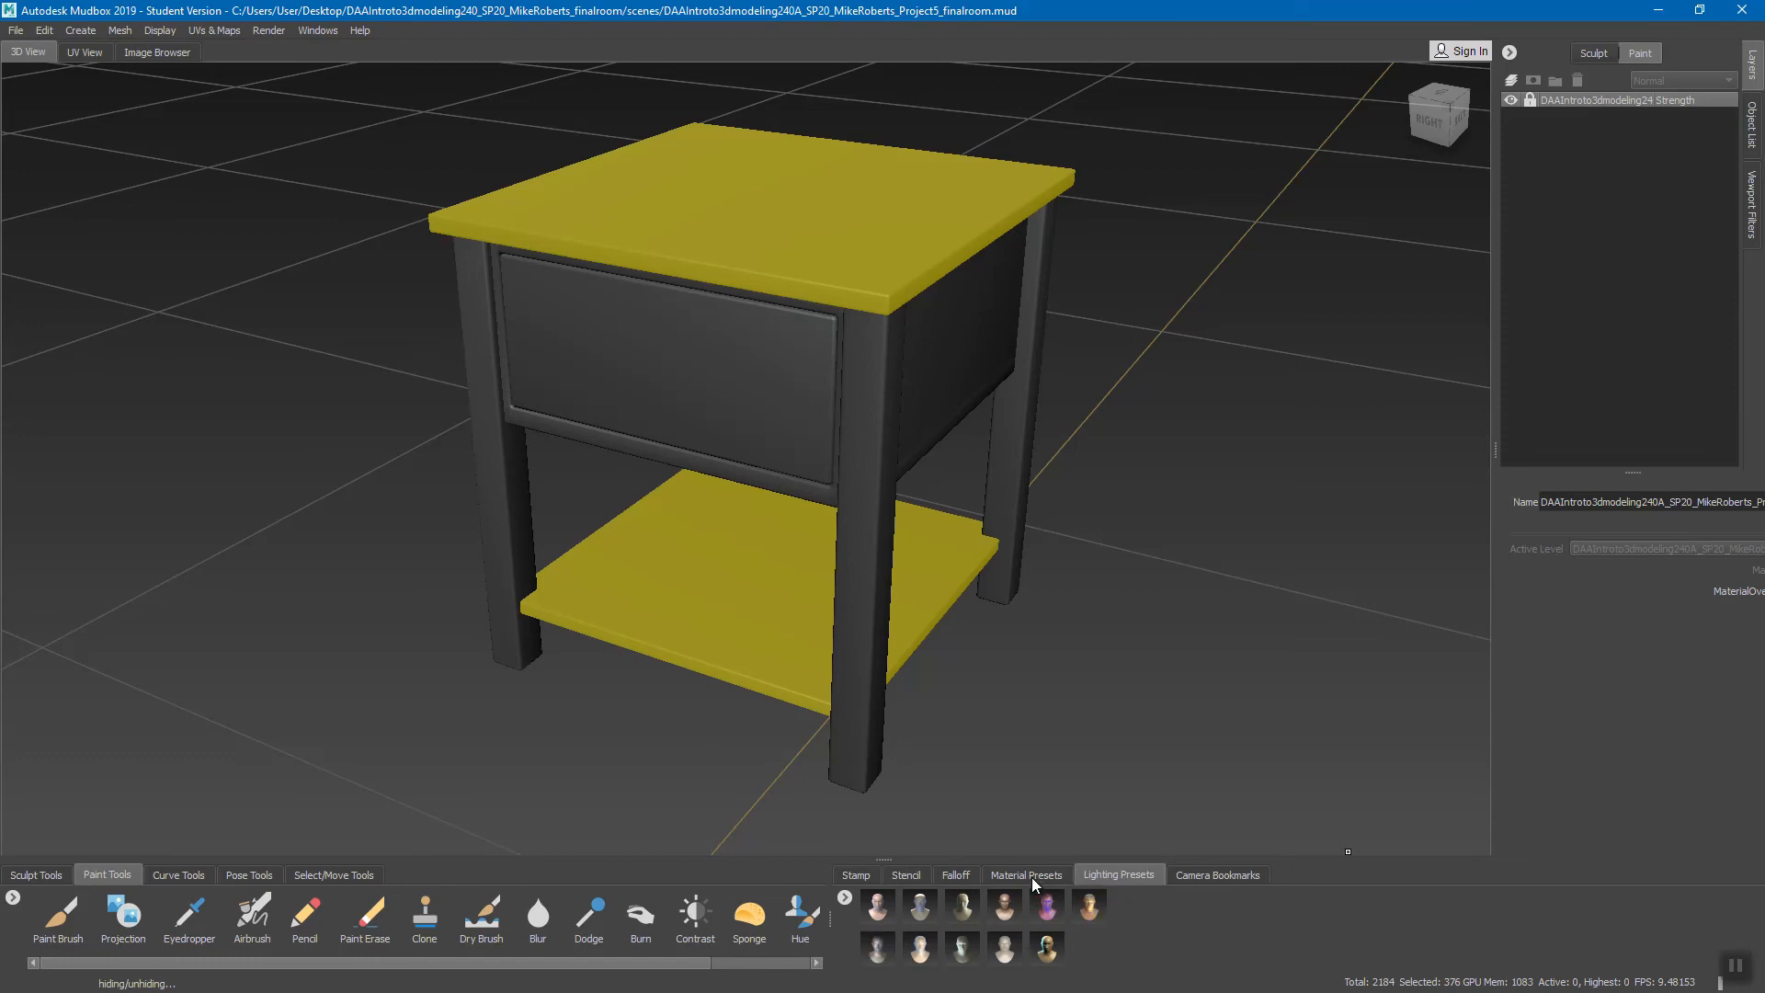
pyautogui.click(1216, 877)
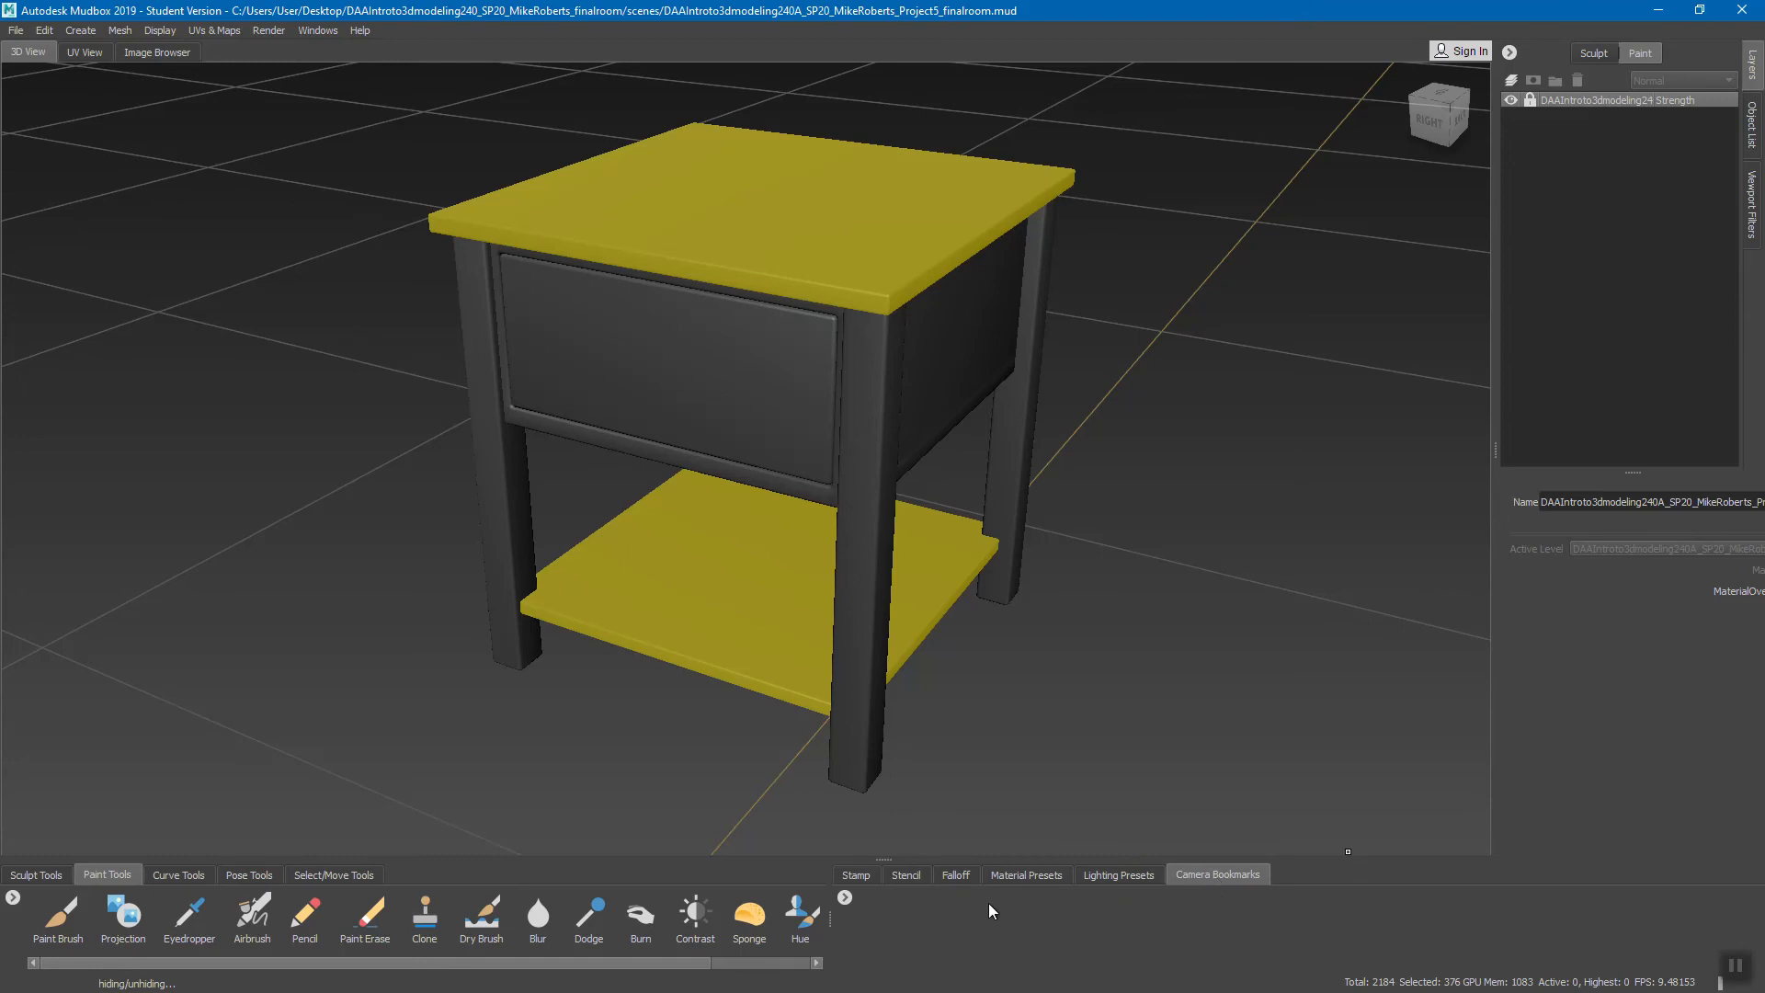
pyautogui.click(910, 877)
pyautogui.click(859, 875)
pyautogui.click(901, 874)
# Step: Look at the Add Stencil command for the stencil collection and close the options
pyautogui.click(59, 908)
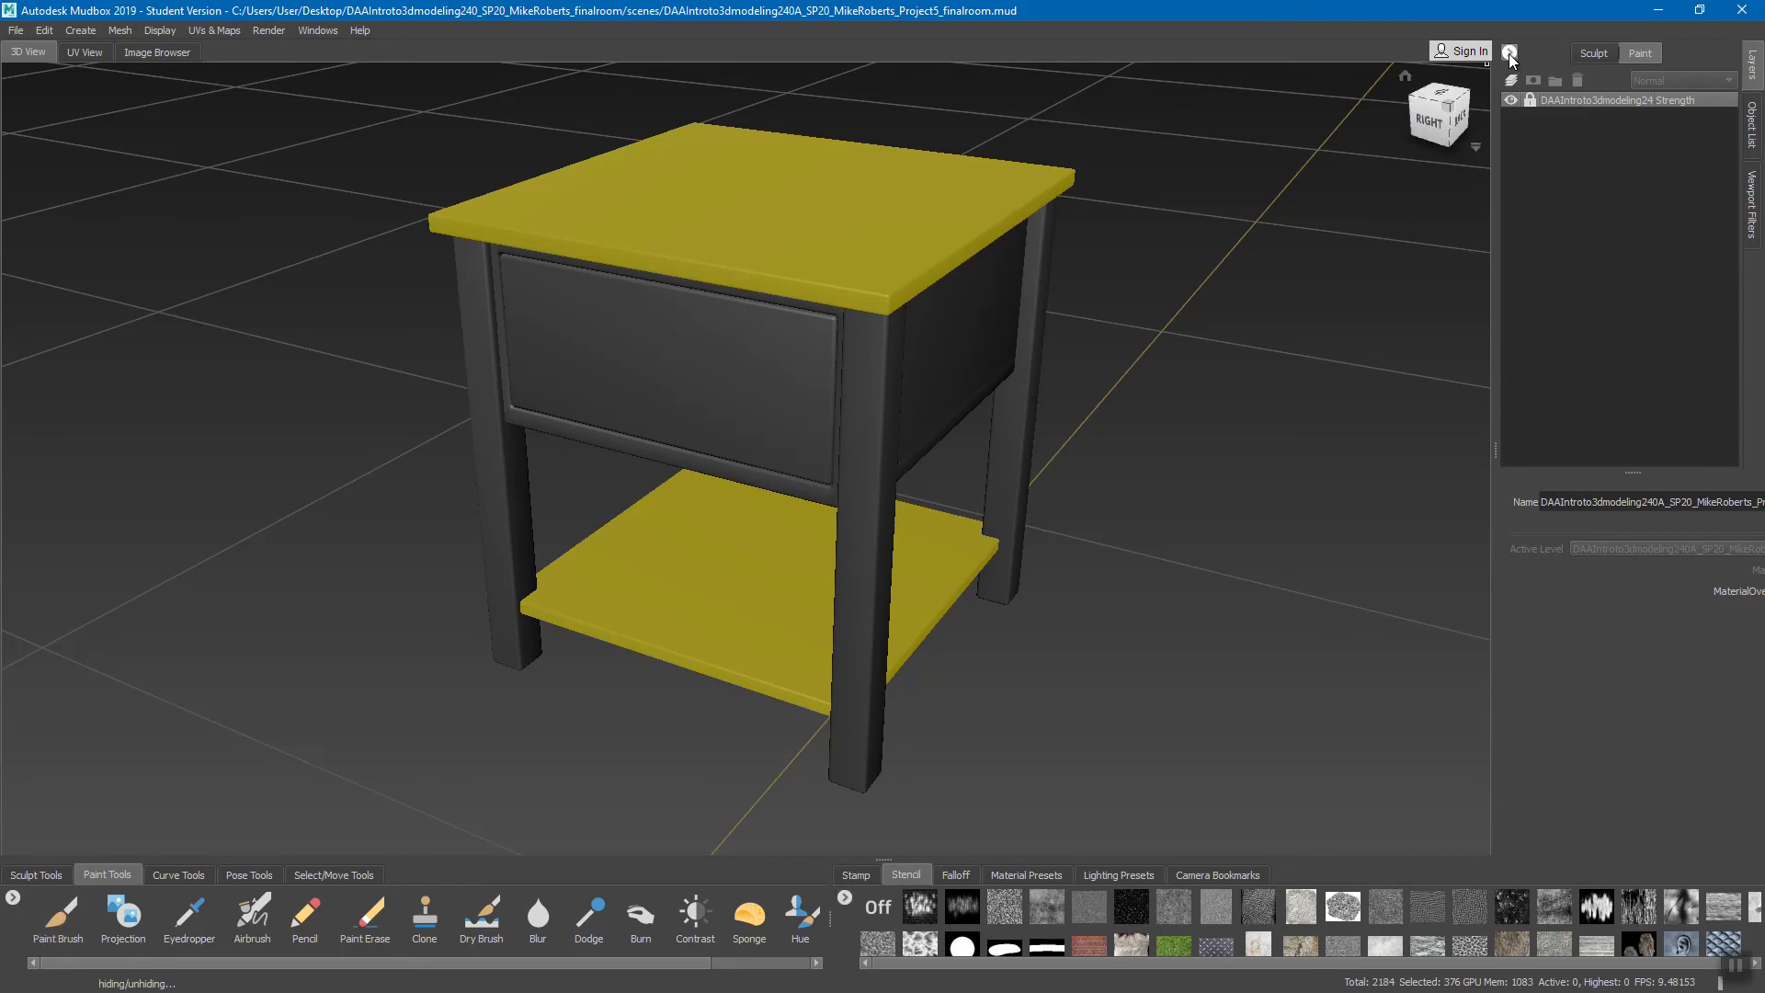
pyautogui.click(845, 903)
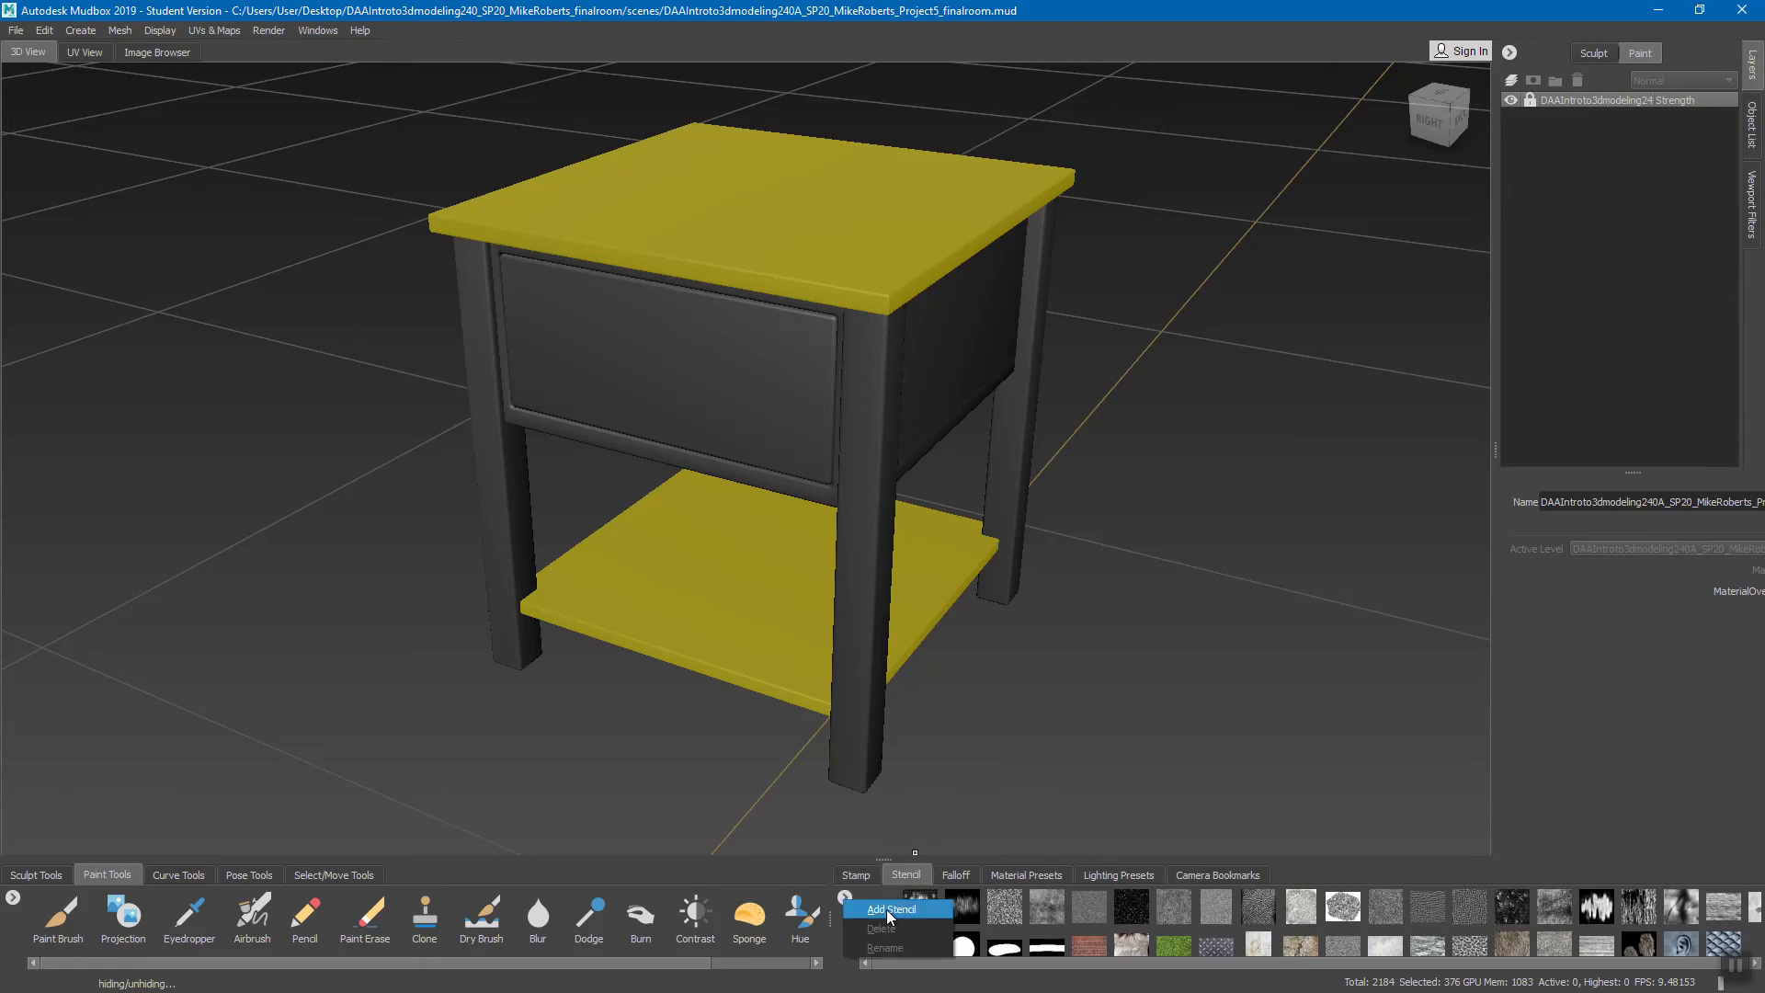
pyautogui.click(886, 911)
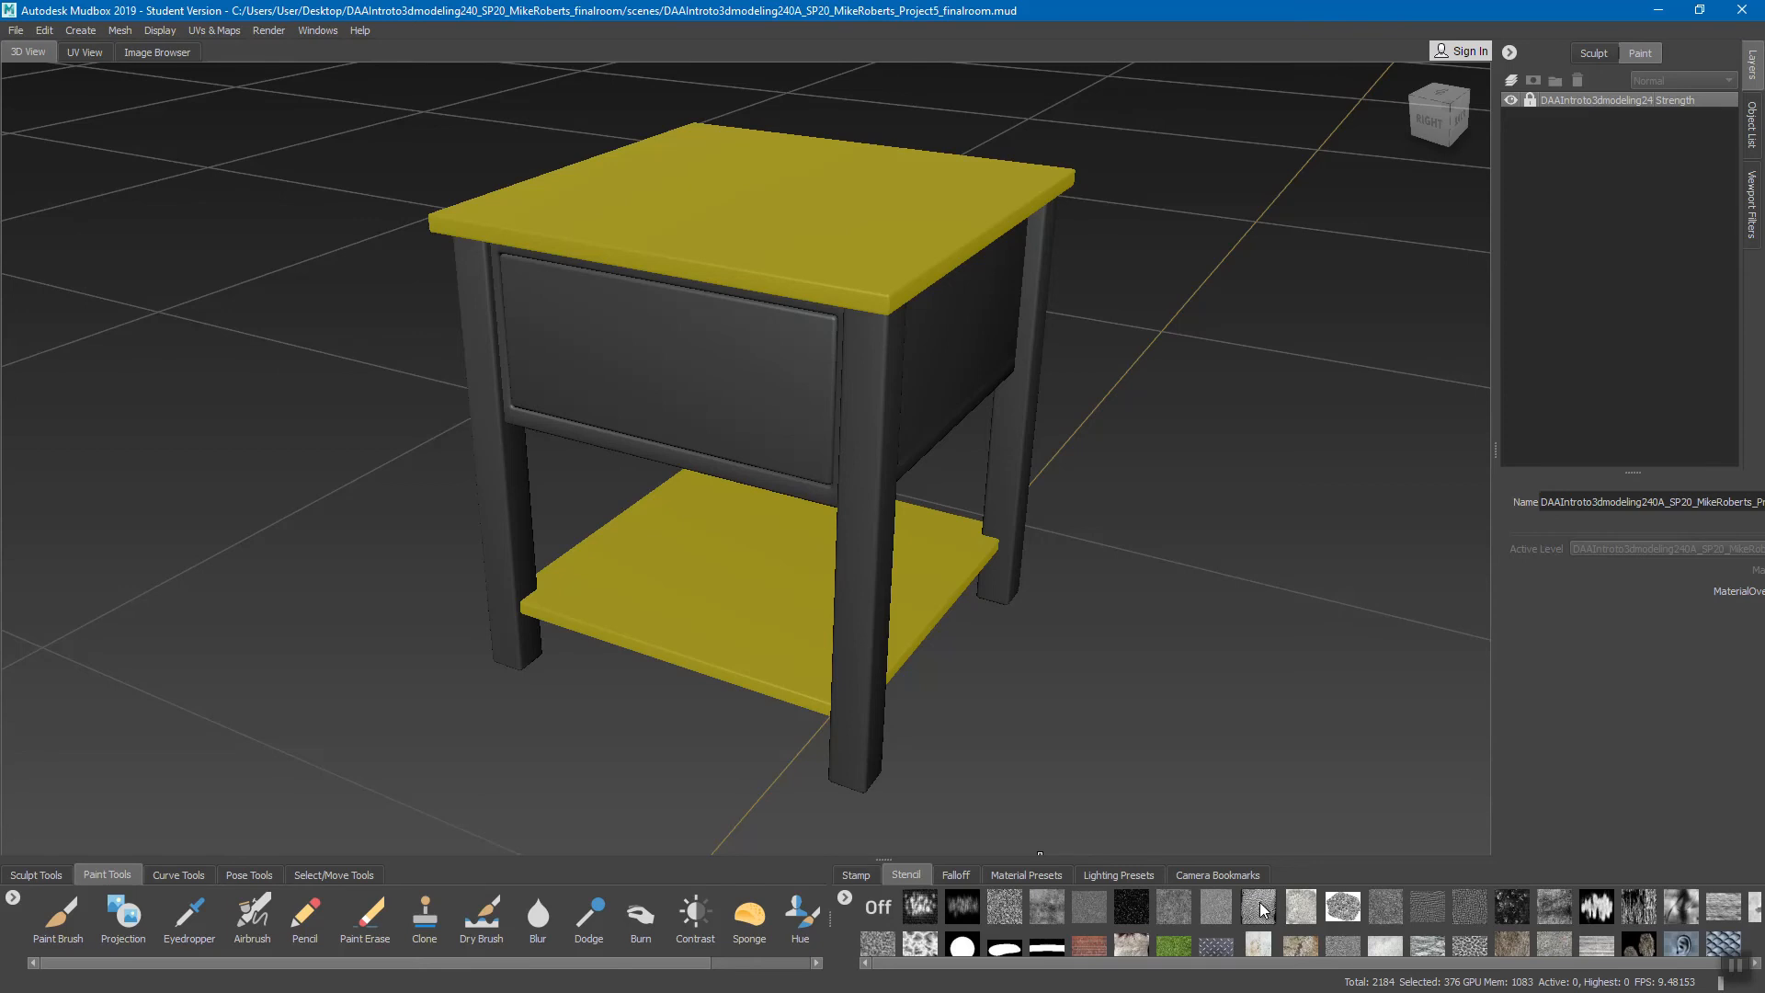
pyautogui.click(844, 898)
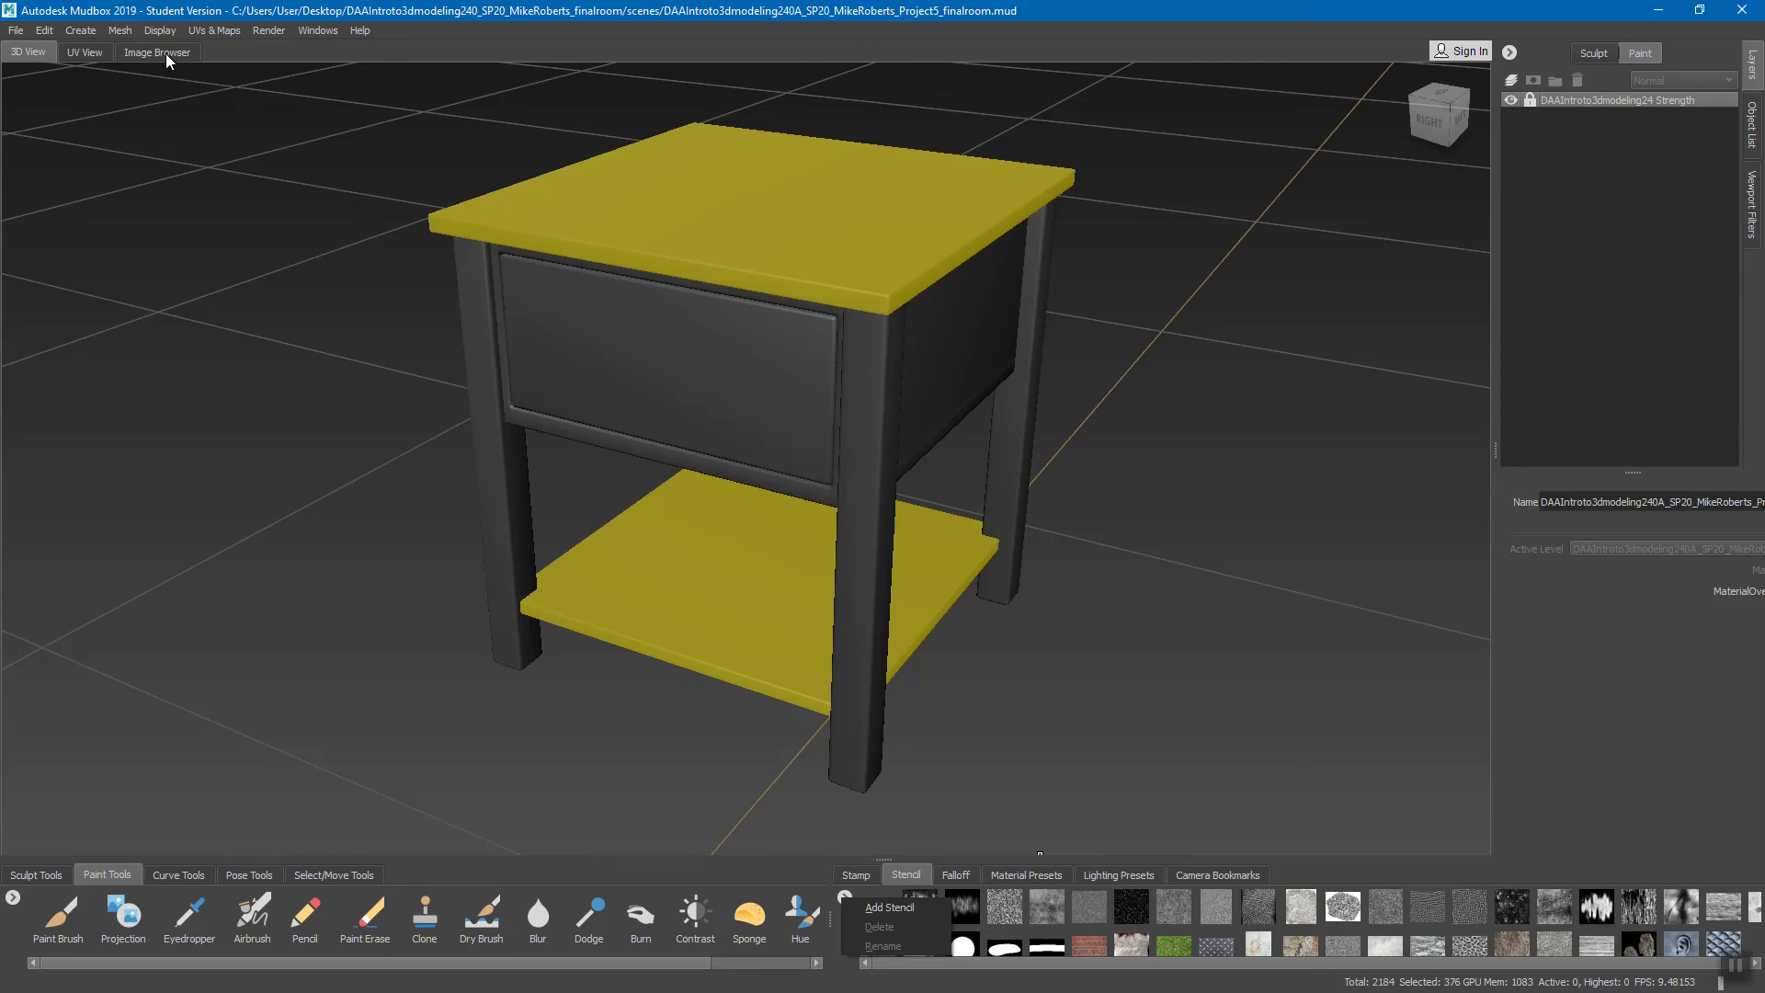
pyautogui.click(1013, 647)
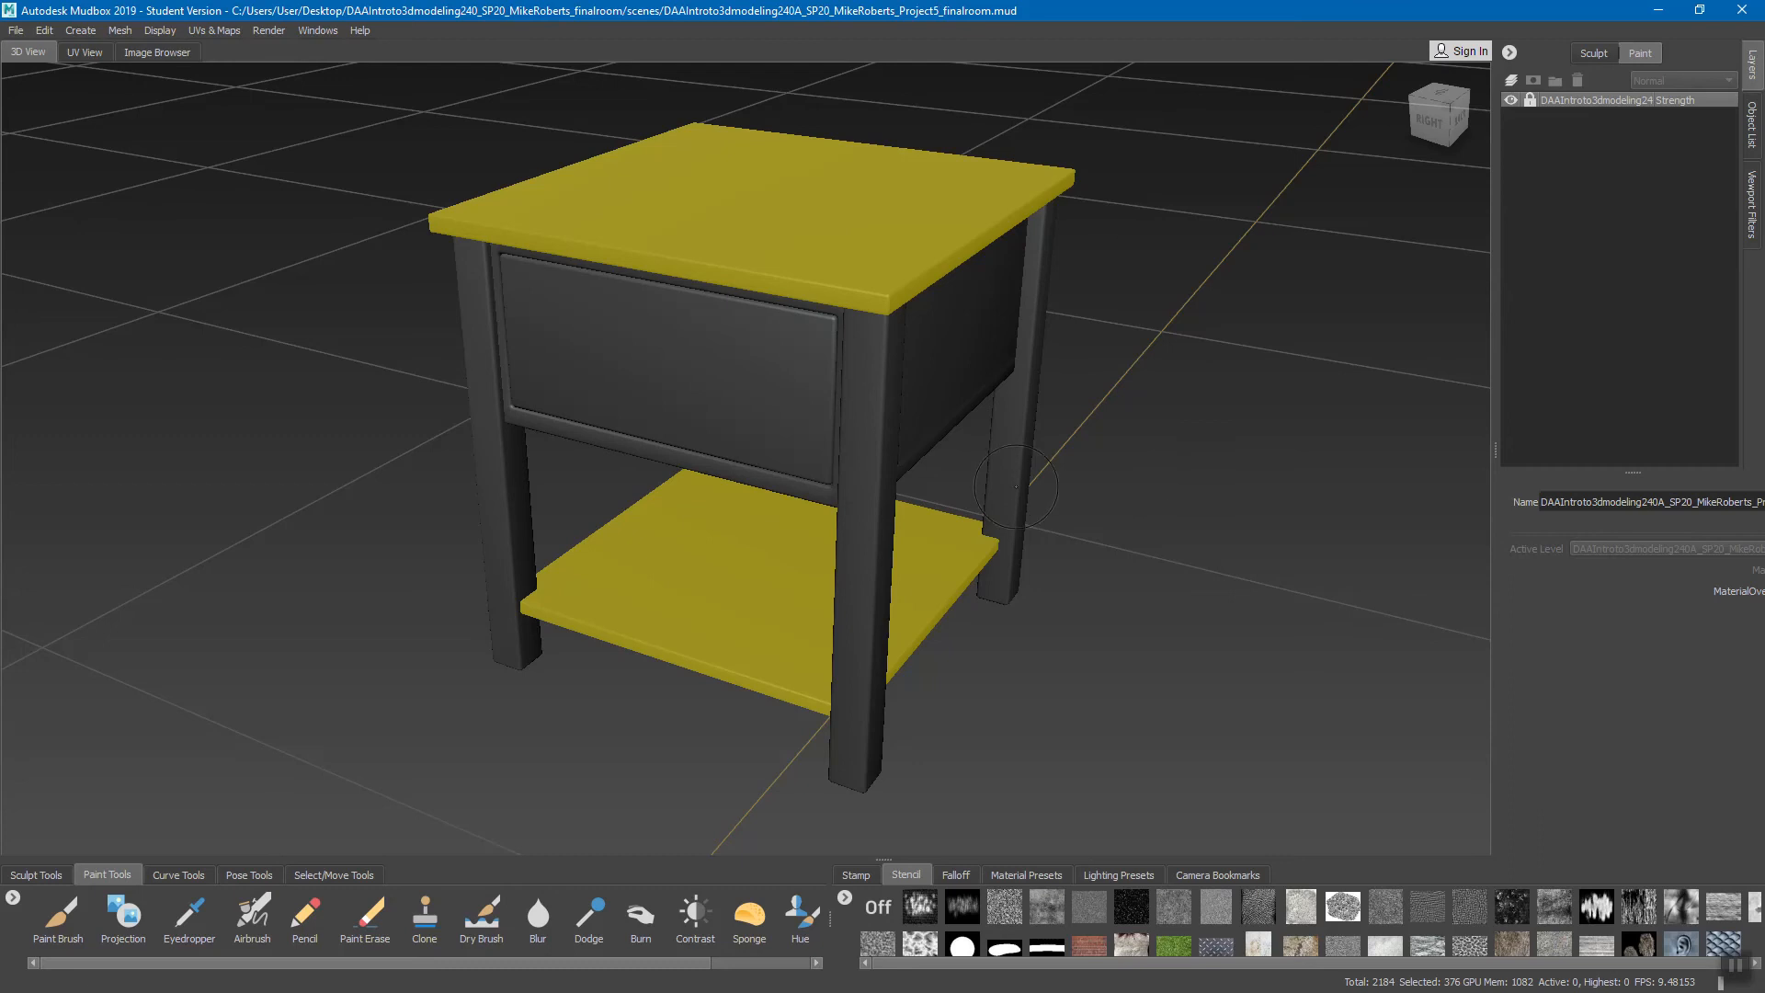
# Step: Isolate the drawer mesh by selecting it in the object list and hiding the legs and the tabletop-and-shelf mesh
pyautogui.moveTo(1105, 480)
pyautogui.keyDown('alt'); pyautogui.mouseDown()
pyautogui.moveTo(1099, 501)
pyautogui.moveTo(1072, 387)
pyautogui.moveTo(1089, 475)
pyautogui.mouseUp(); pyautogui.keyUp('alt')
pyautogui.moveTo(1088, 475)
pyautogui.keyDown('alt'); pyautogui.mouseDown(button='middle')
pyautogui.moveTo(958, 475)
pyautogui.moveTo(1151, 471)
pyautogui.moveTo(965, 531)
pyautogui.moveTo(1099, 485)
pyautogui.moveTo(905, 464)
pyautogui.moveTo(1278, 478)
pyautogui.moveTo(974, 492)
pyautogui.moveTo(1214, 501)
pyautogui.moveTo(1132, 506)
pyautogui.moveTo(911, 469)
pyautogui.mouseUp(button='middle'); pyautogui.keyUp('alt')
pyautogui.moveTo(859, 462)
pyautogui.keyDown('alt'); pyautogui.mouseDown(button='right')
pyautogui.moveTo(1167, 460)
pyautogui.moveTo(832, 452)
pyautogui.mouseUp(button='right'); pyautogui.keyUp('alt')
pyautogui.keyDown('alt'); pyautogui.moveTo(832, 452); pyautogui.dragTo(913, 482); pyautogui.keyUp('alt')
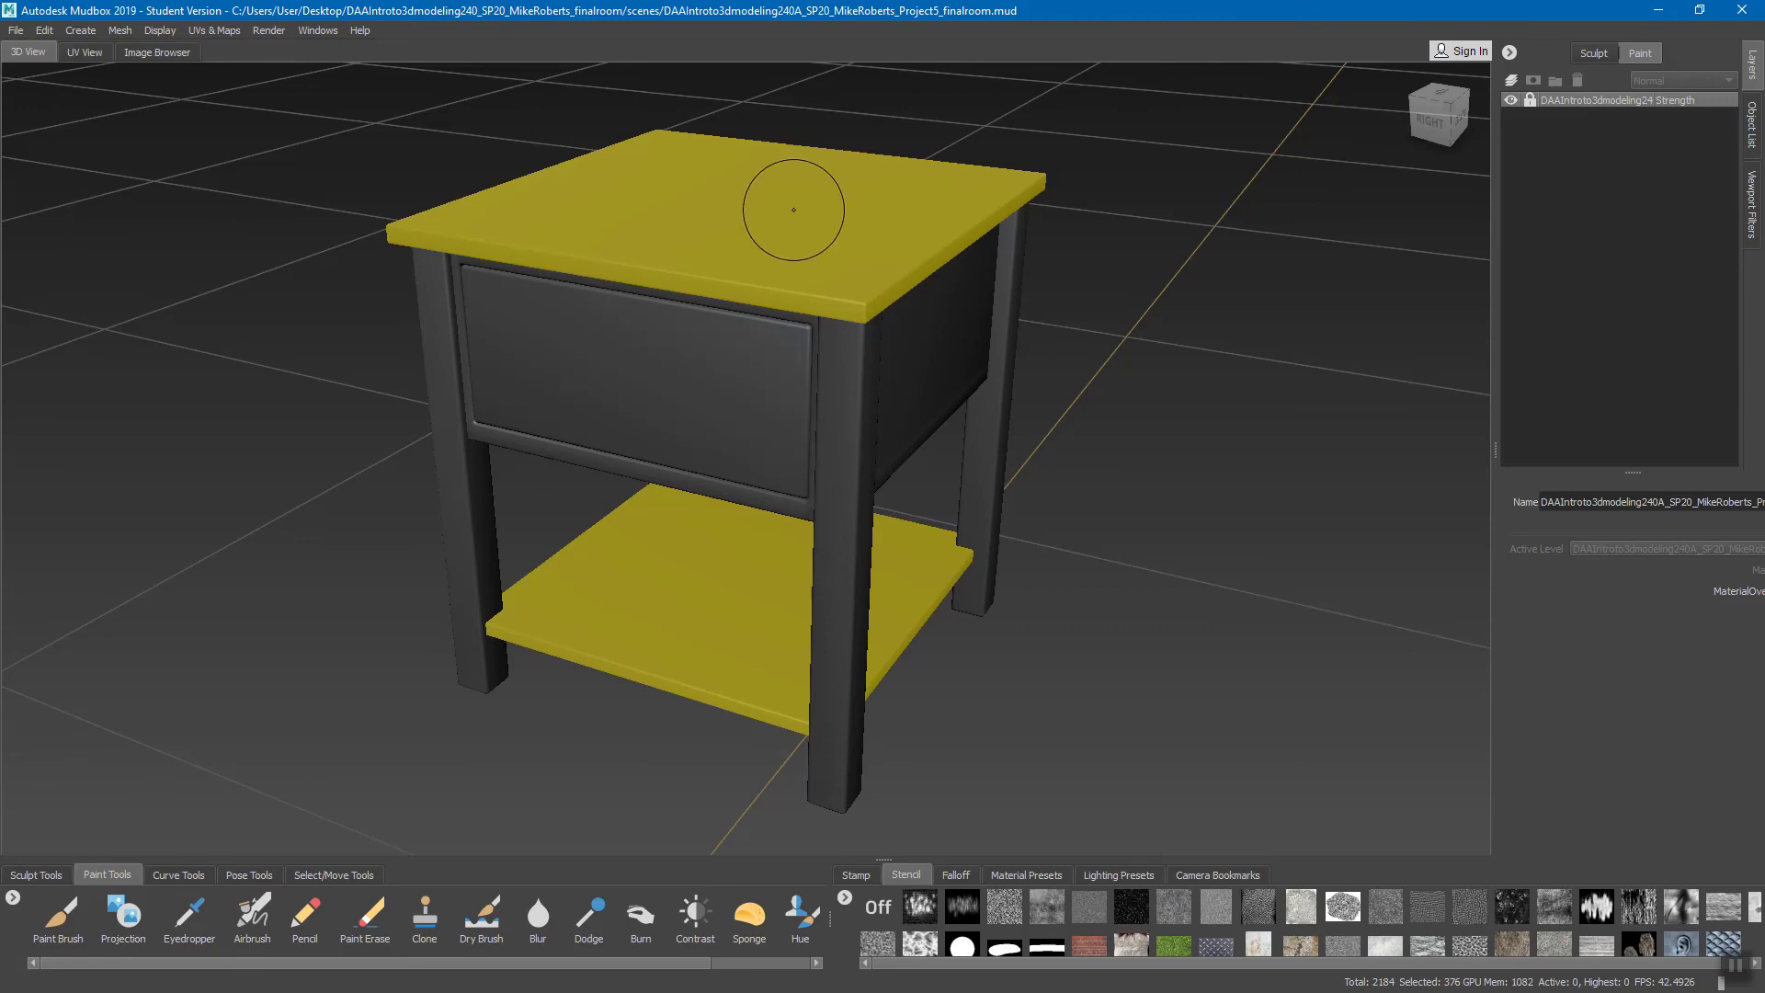
pyautogui.keyDown('alt'); pyautogui.moveTo(800, 529); pyautogui.dragTo(1039, 414); pyautogui.keyUp('alt')
pyautogui.click(1752, 124)
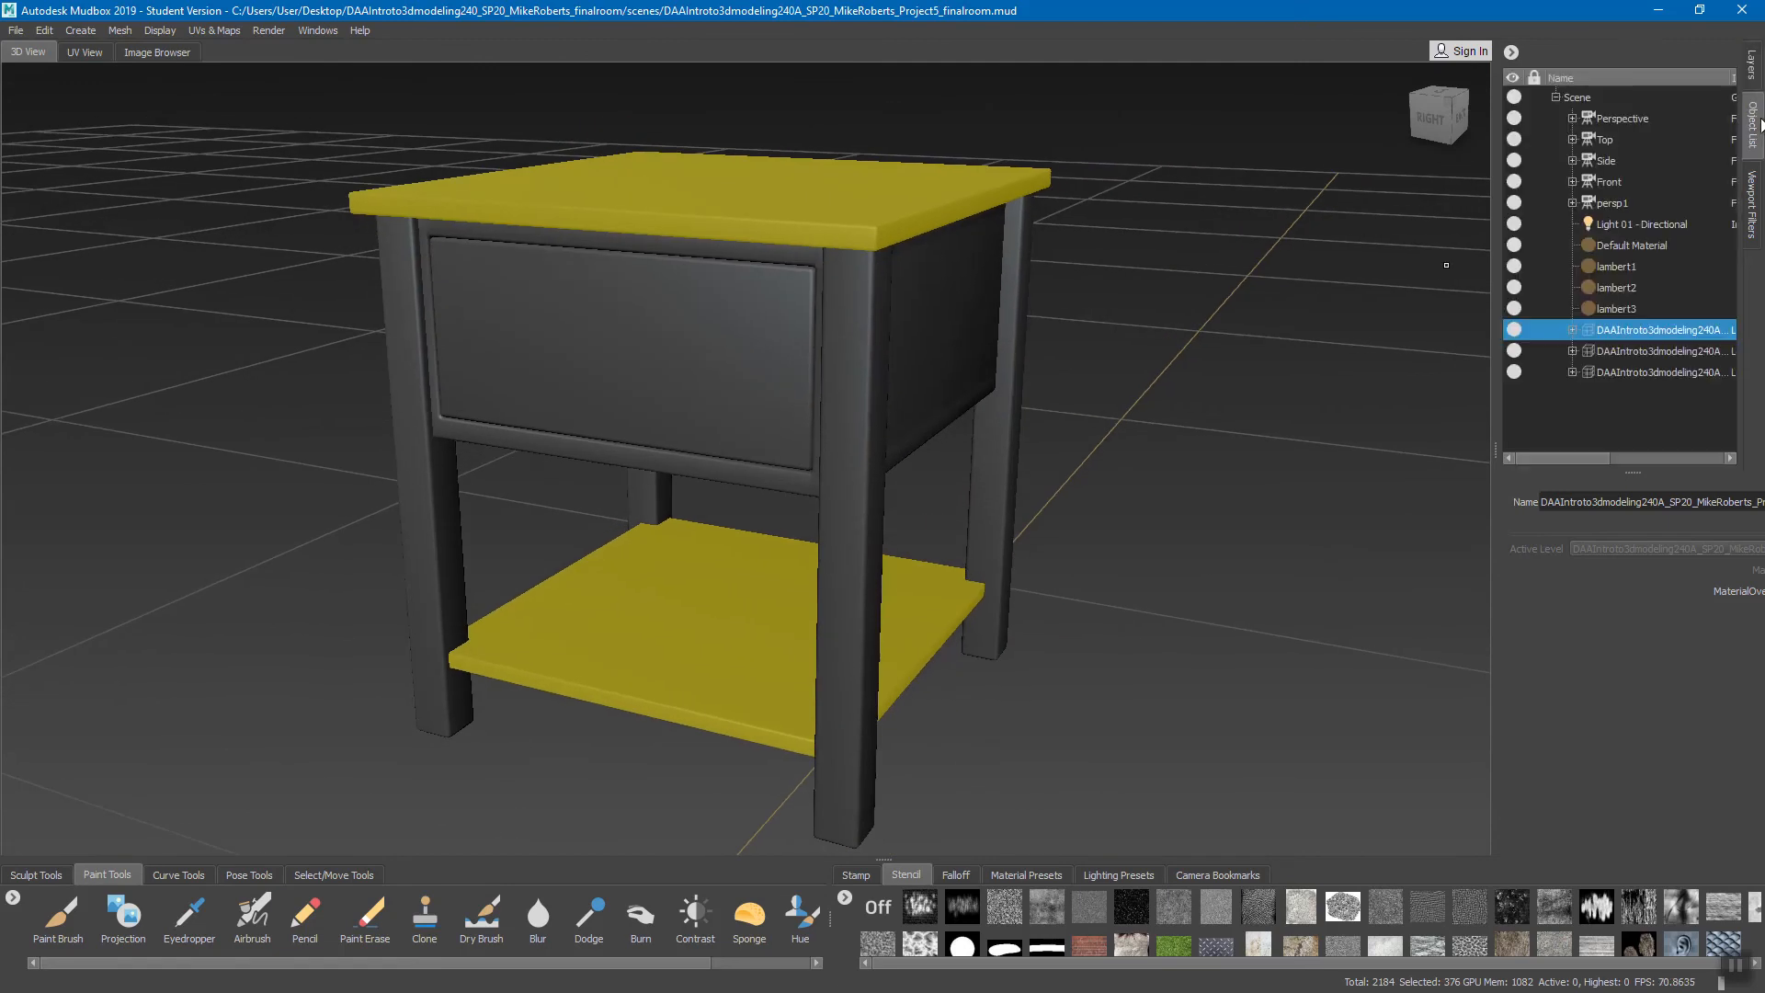
pyautogui.click(1634, 351)
pyautogui.click(1631, 372)
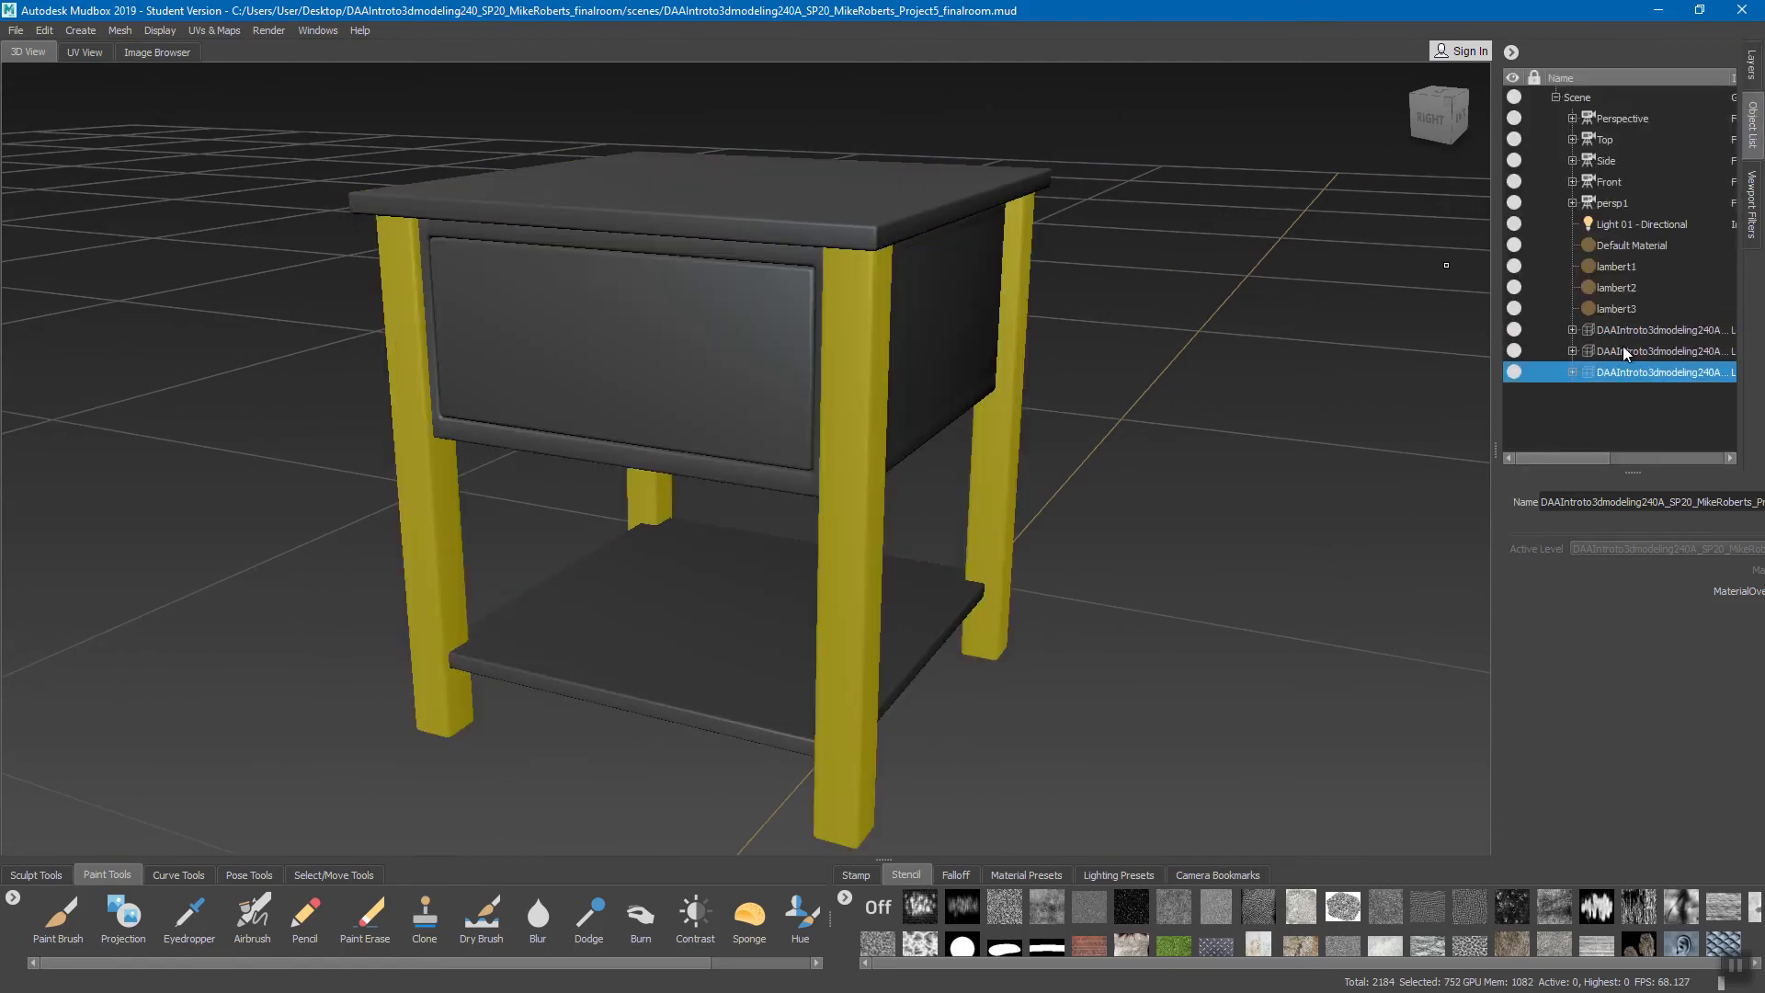
pyautogui.click(1632, 331)
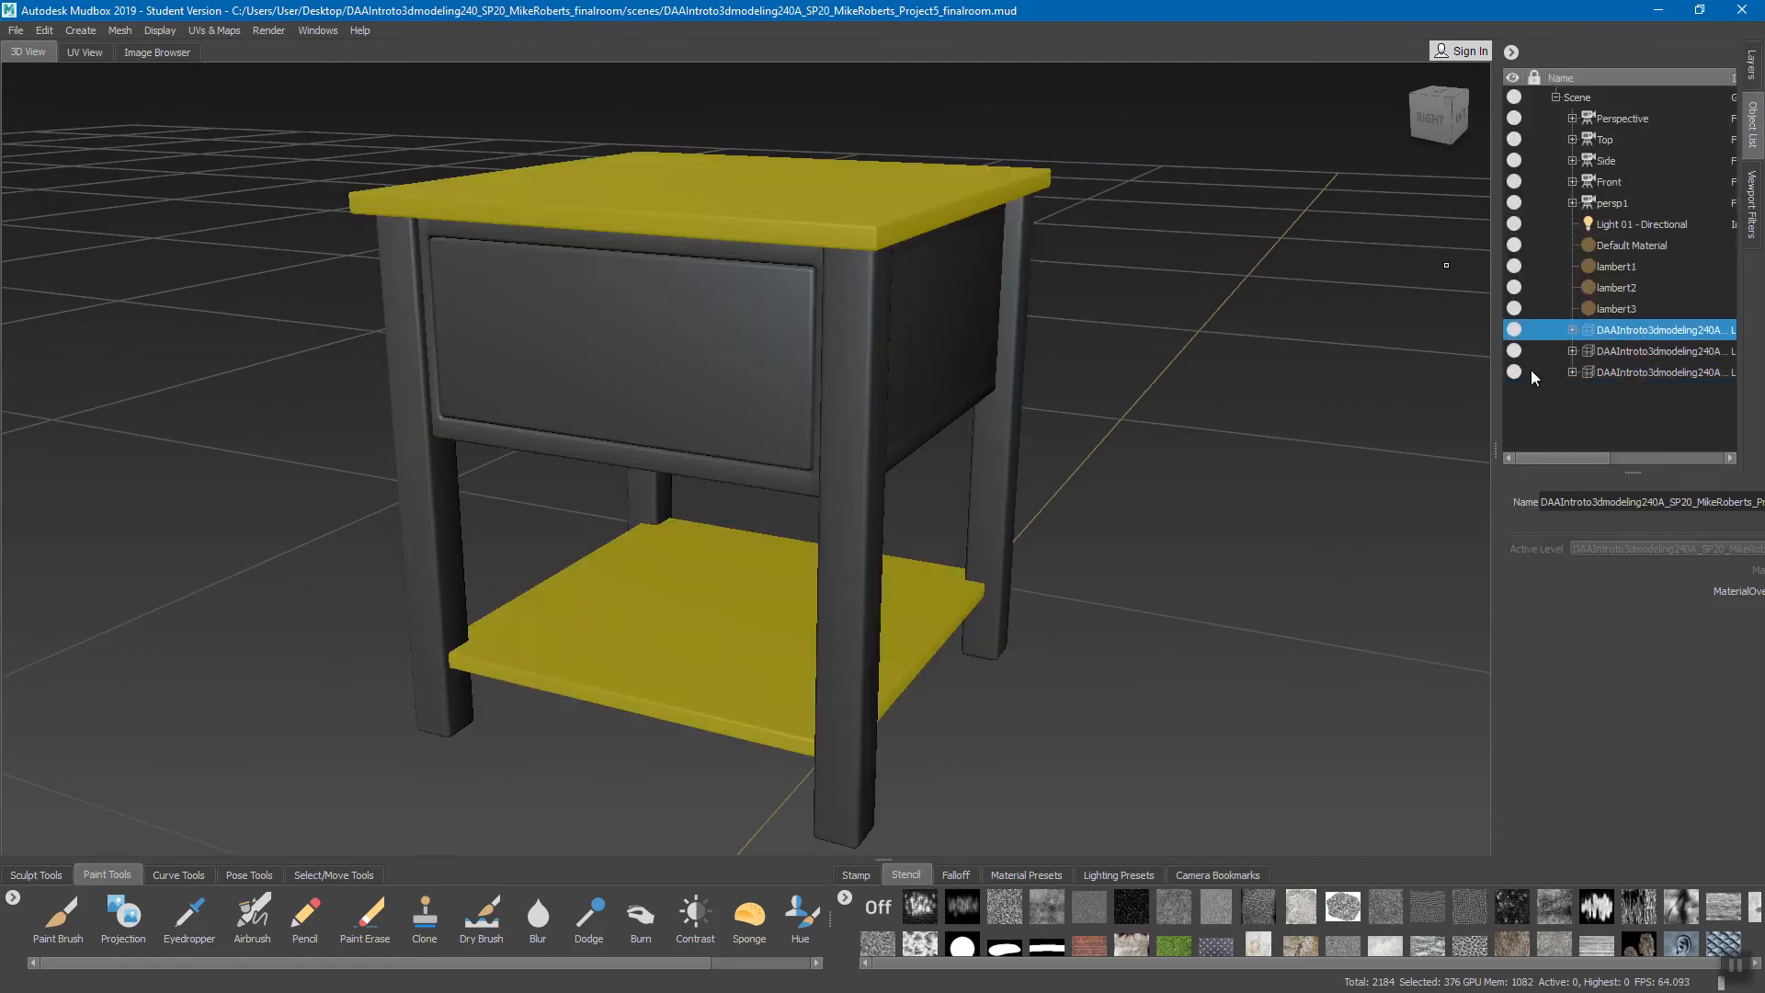
pyautogui.click(1599, 352)
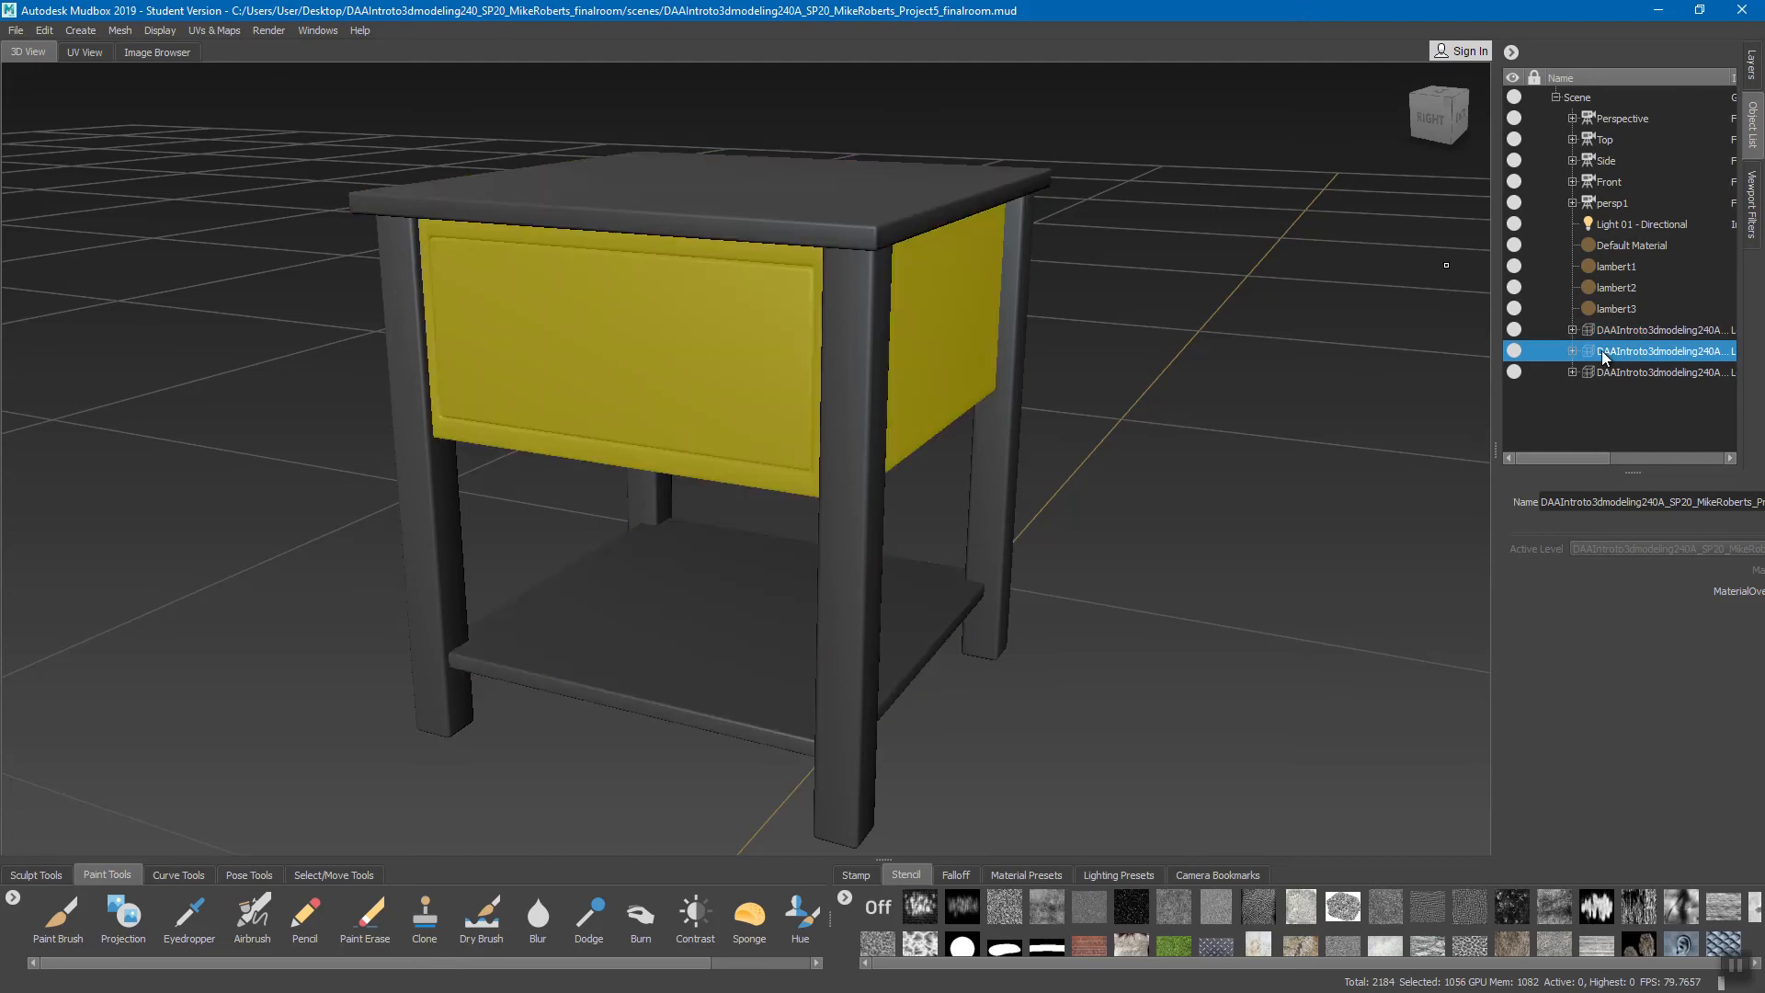
pyautogui.click(1514, 371)
pyautogui.click(1514, 329)
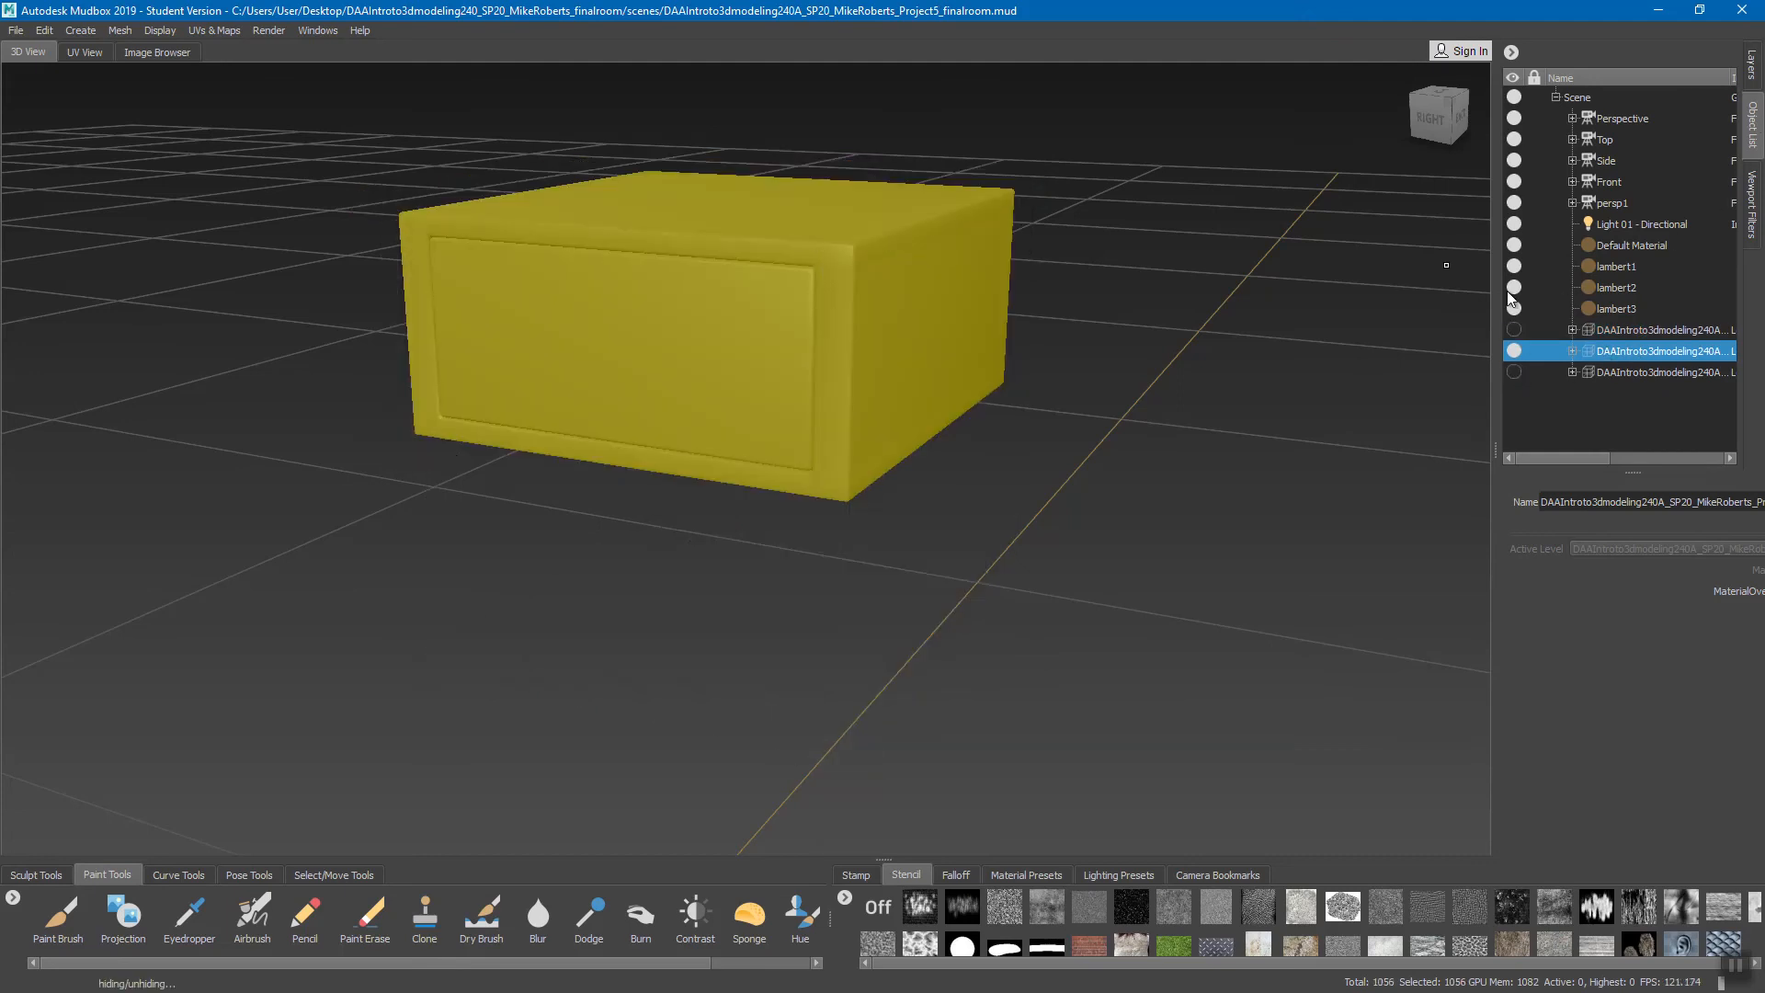
# Step: Return to the paint layers with the drawer mesh selected and look over the available layer commands
pyautogui.click(1751, 64)
pyautogui.moveTo(808, 410)
pyautogui.keyDown('alt'); pyautogui.mouseDown()
pyautogui.moveTo(807, 460)
pyautogui.moveTo(874, 473)
pyautogui.mouseUp(); pyautogui.keyUp('alt')
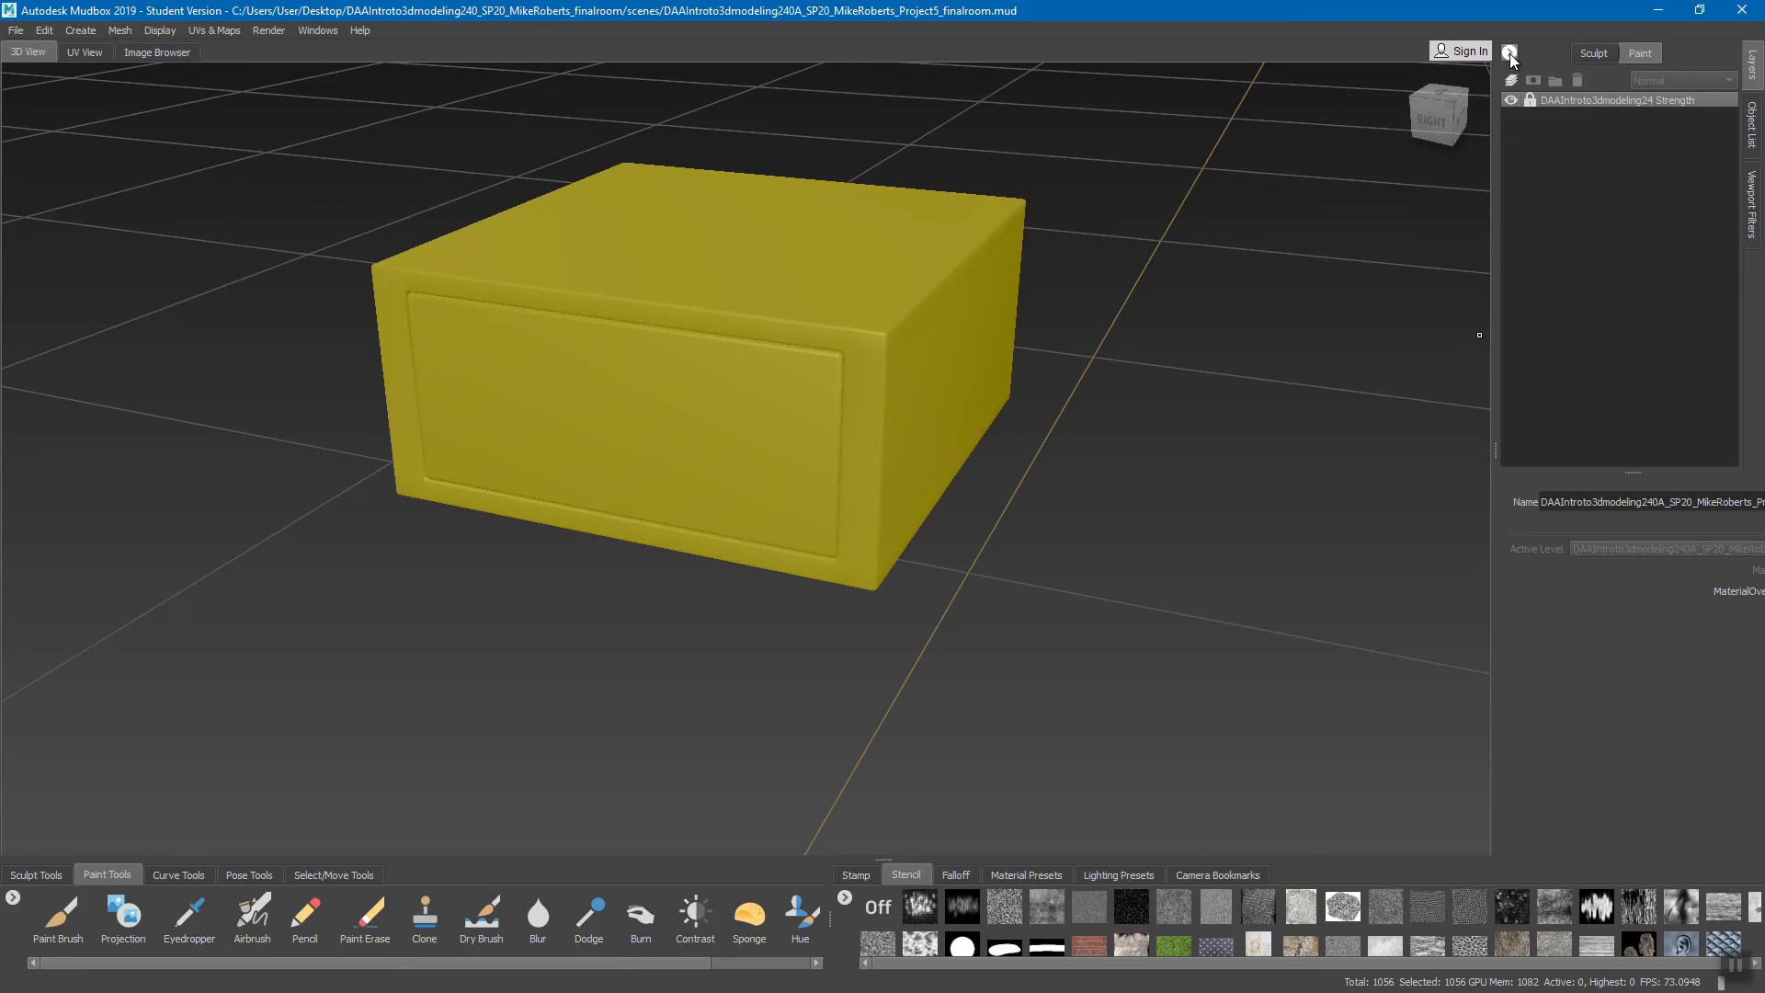
pyautogui.click(1510, 54)
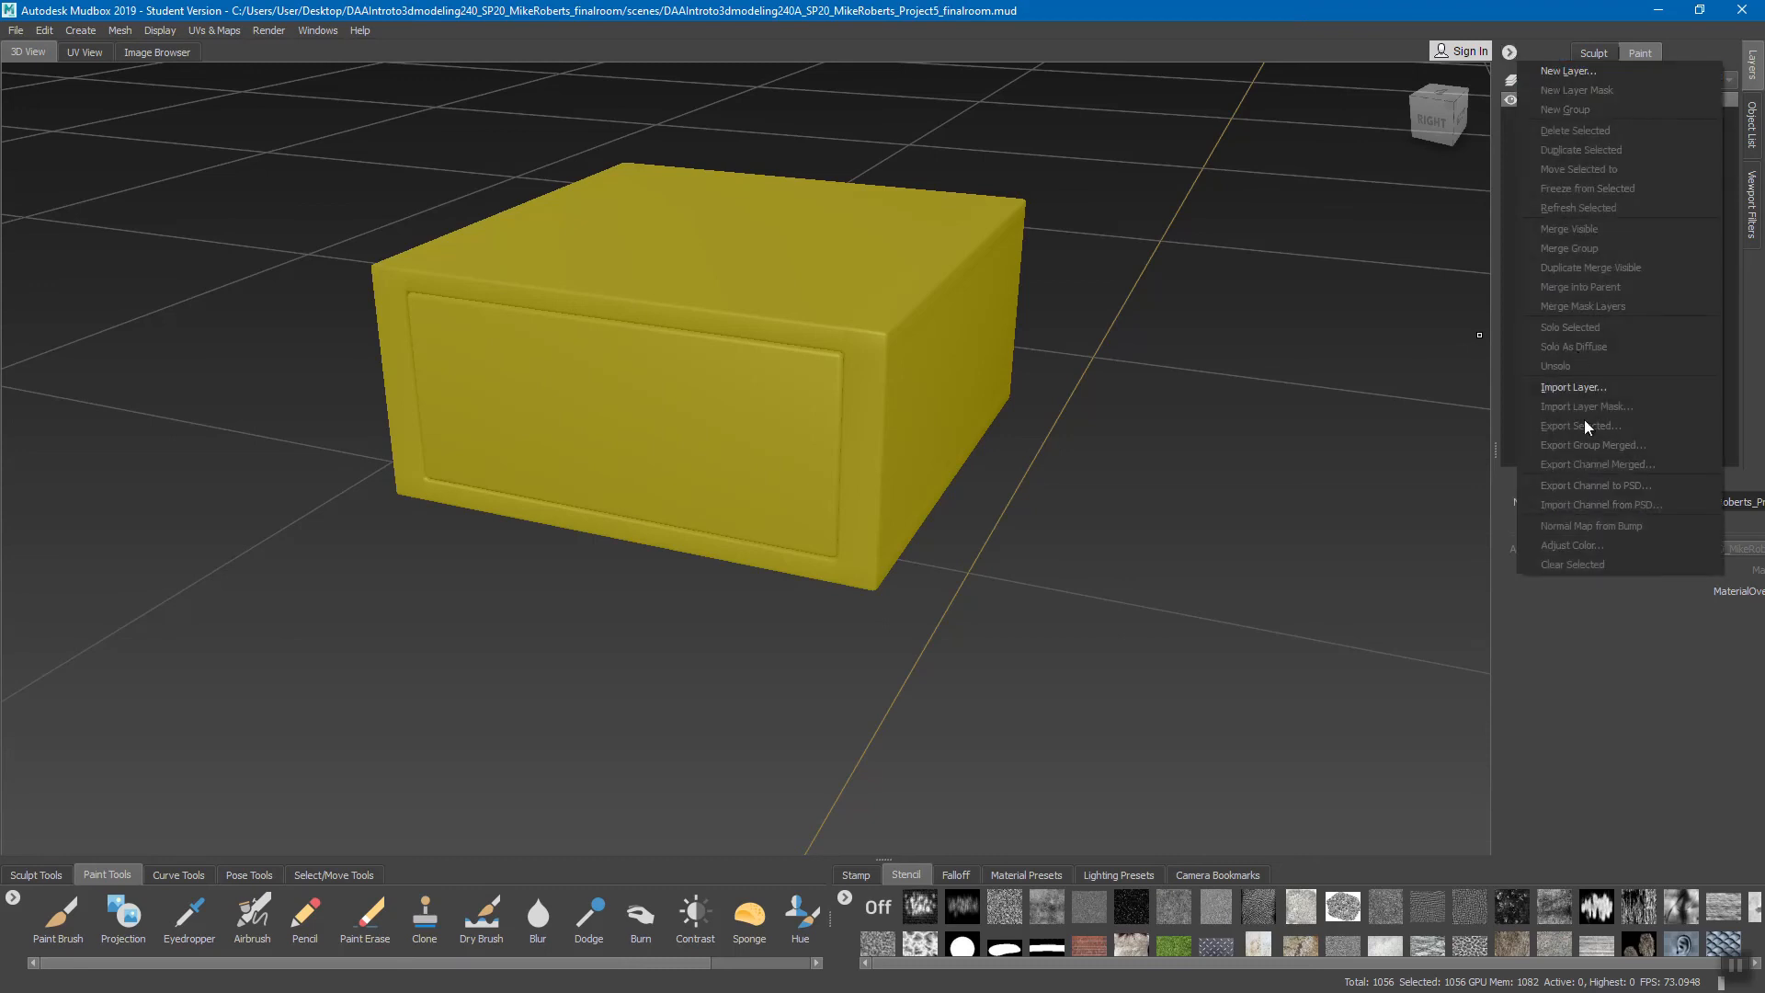
pyautogui.click(1505, 65)
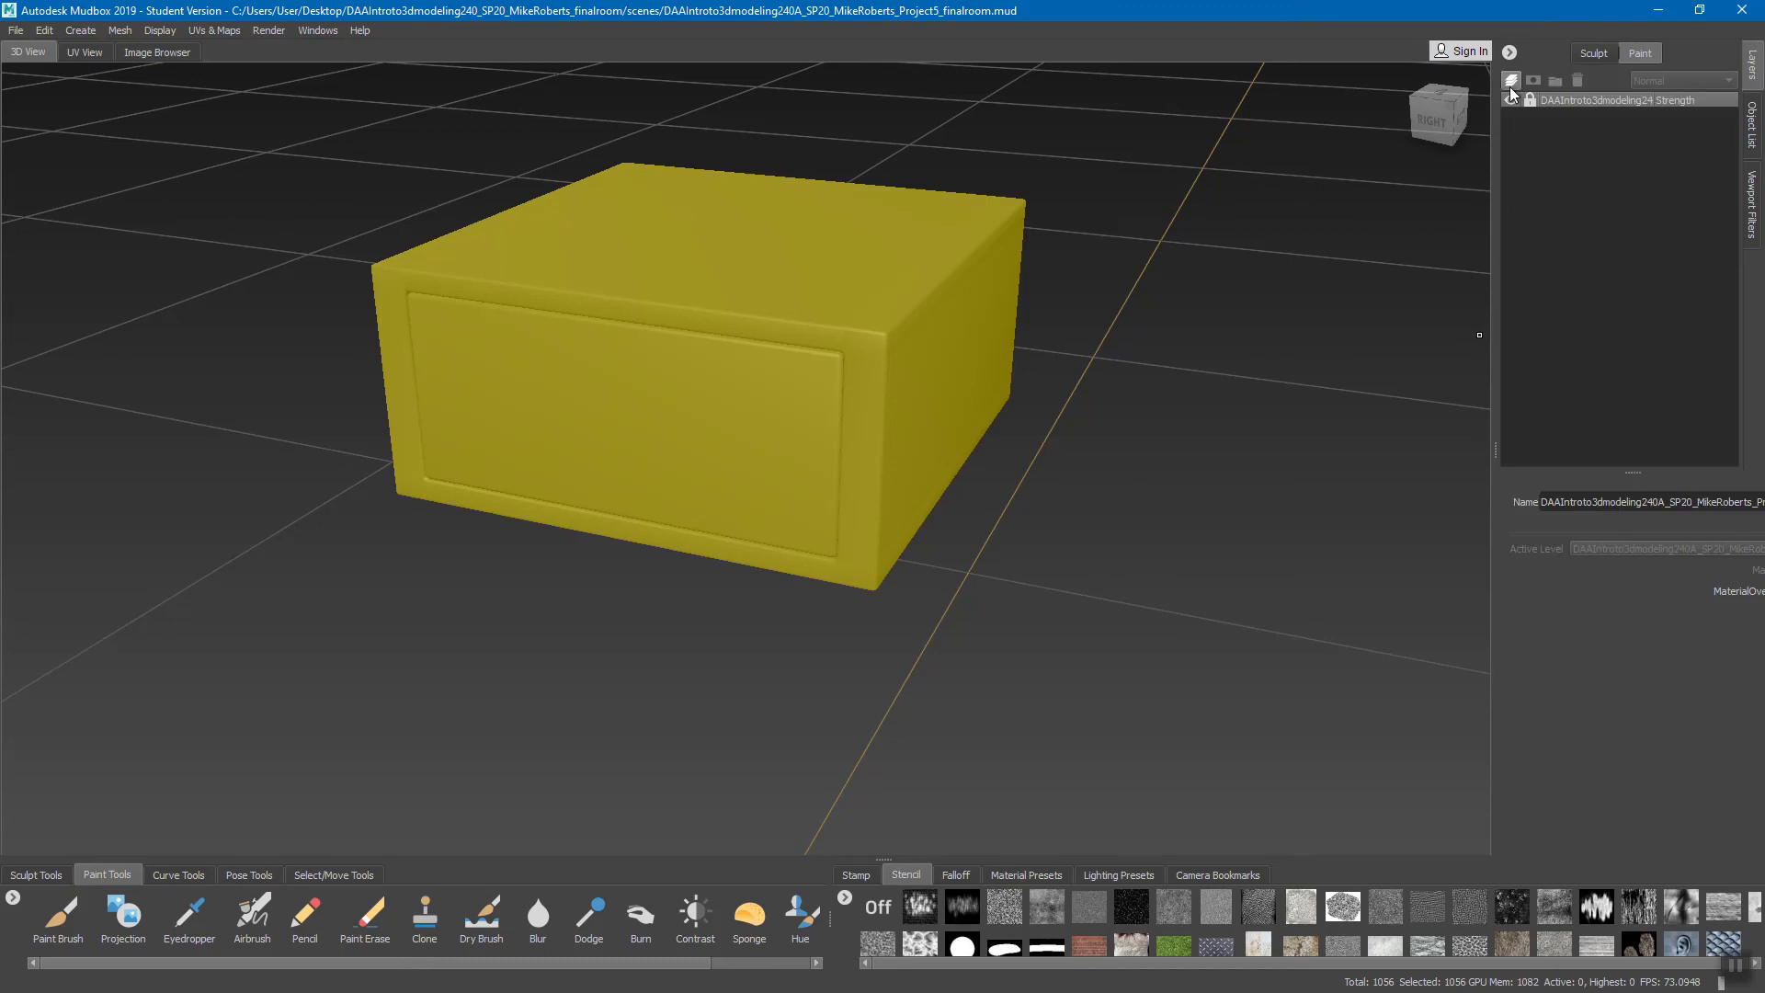
# Step: Start a new paint layer for the drawer mesh, name it drawers and keep the size at 2048
pyautogui.click(1513, 79)
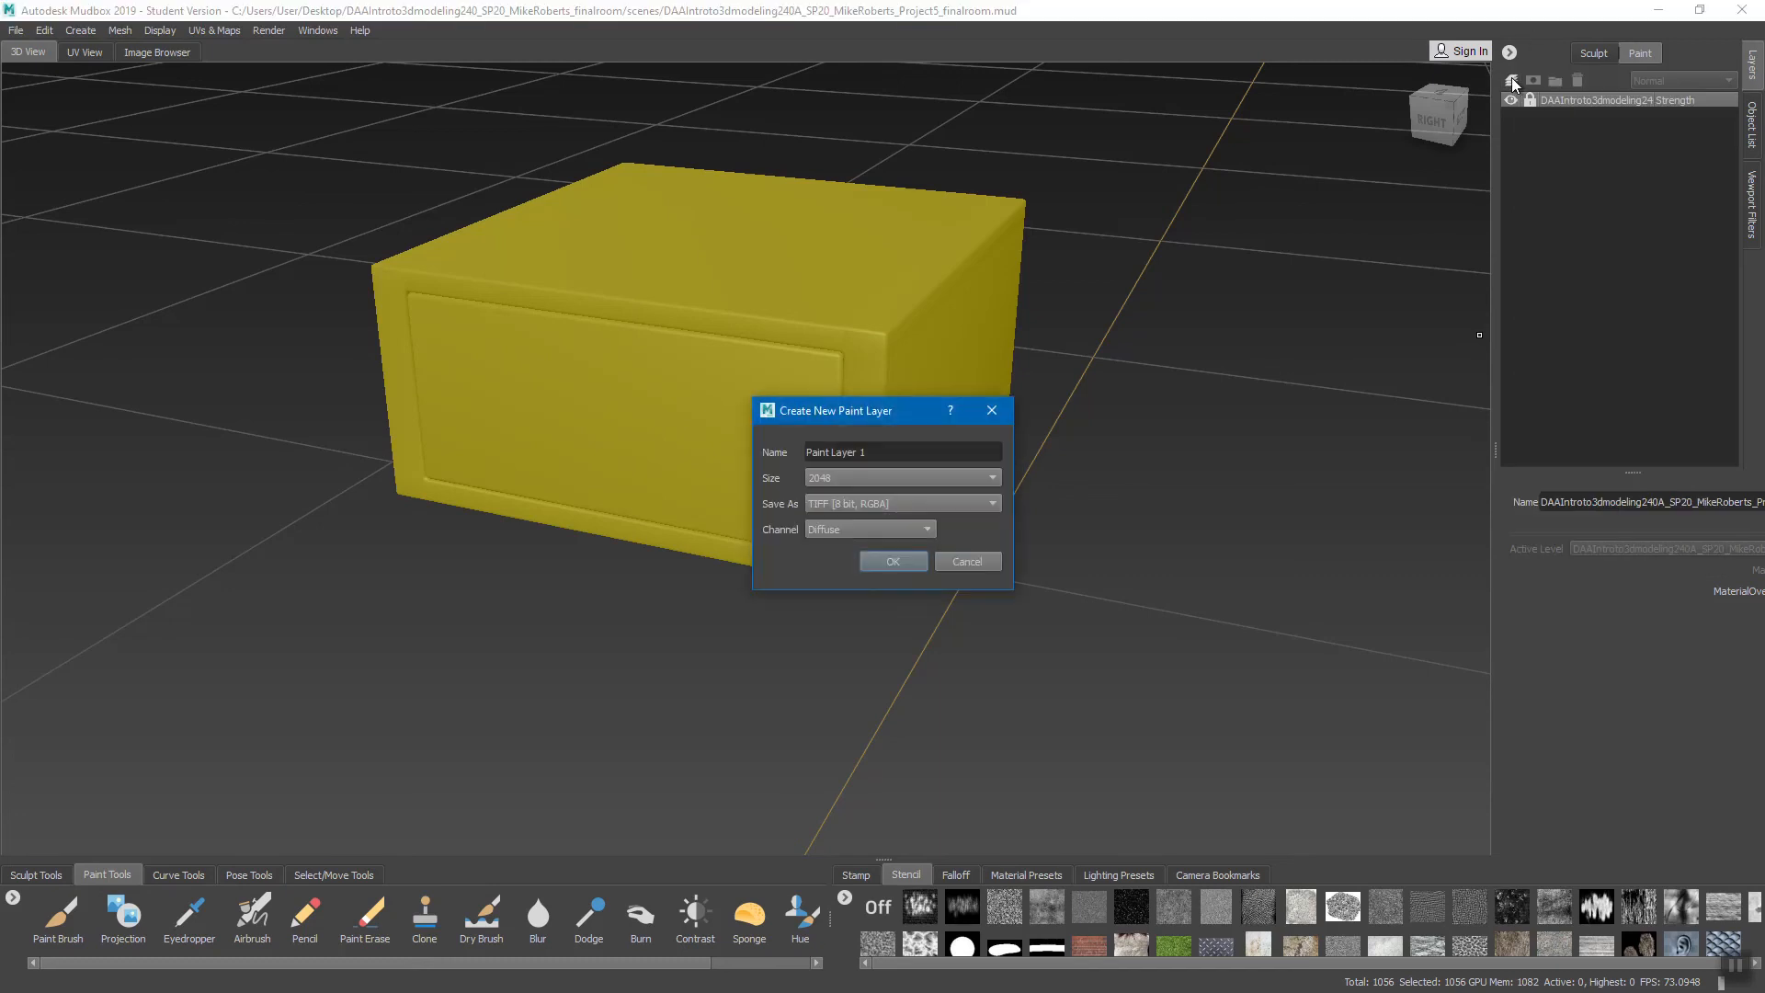
pyautogui.moveTo(855, 410)
pyautogui.mouseDown()
pyautogui.moveTo(1057, 366)
pyautogui.moveTo(1076, 410)
pyautogui.moveTo(980, 425)
pyautogui.mouseUp()
pyautogui.click(1094, 408)
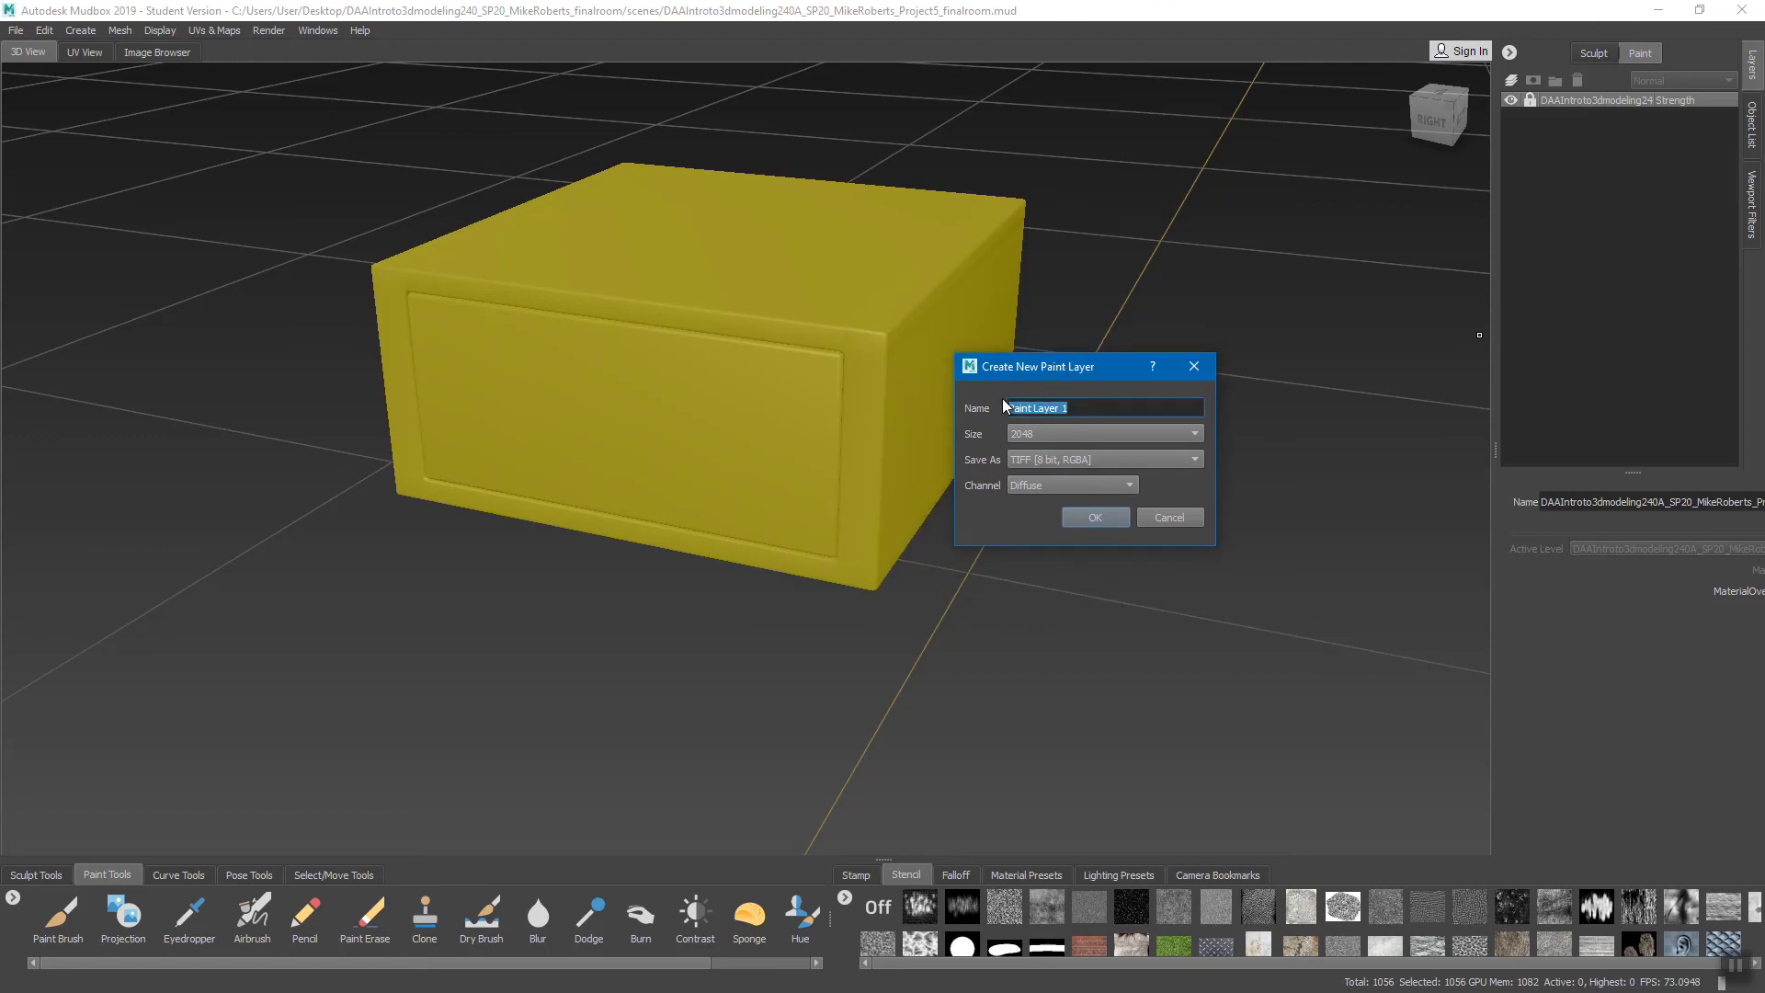
pyautogui.press('BackSpace')
pyautogui.click(1061, 434)
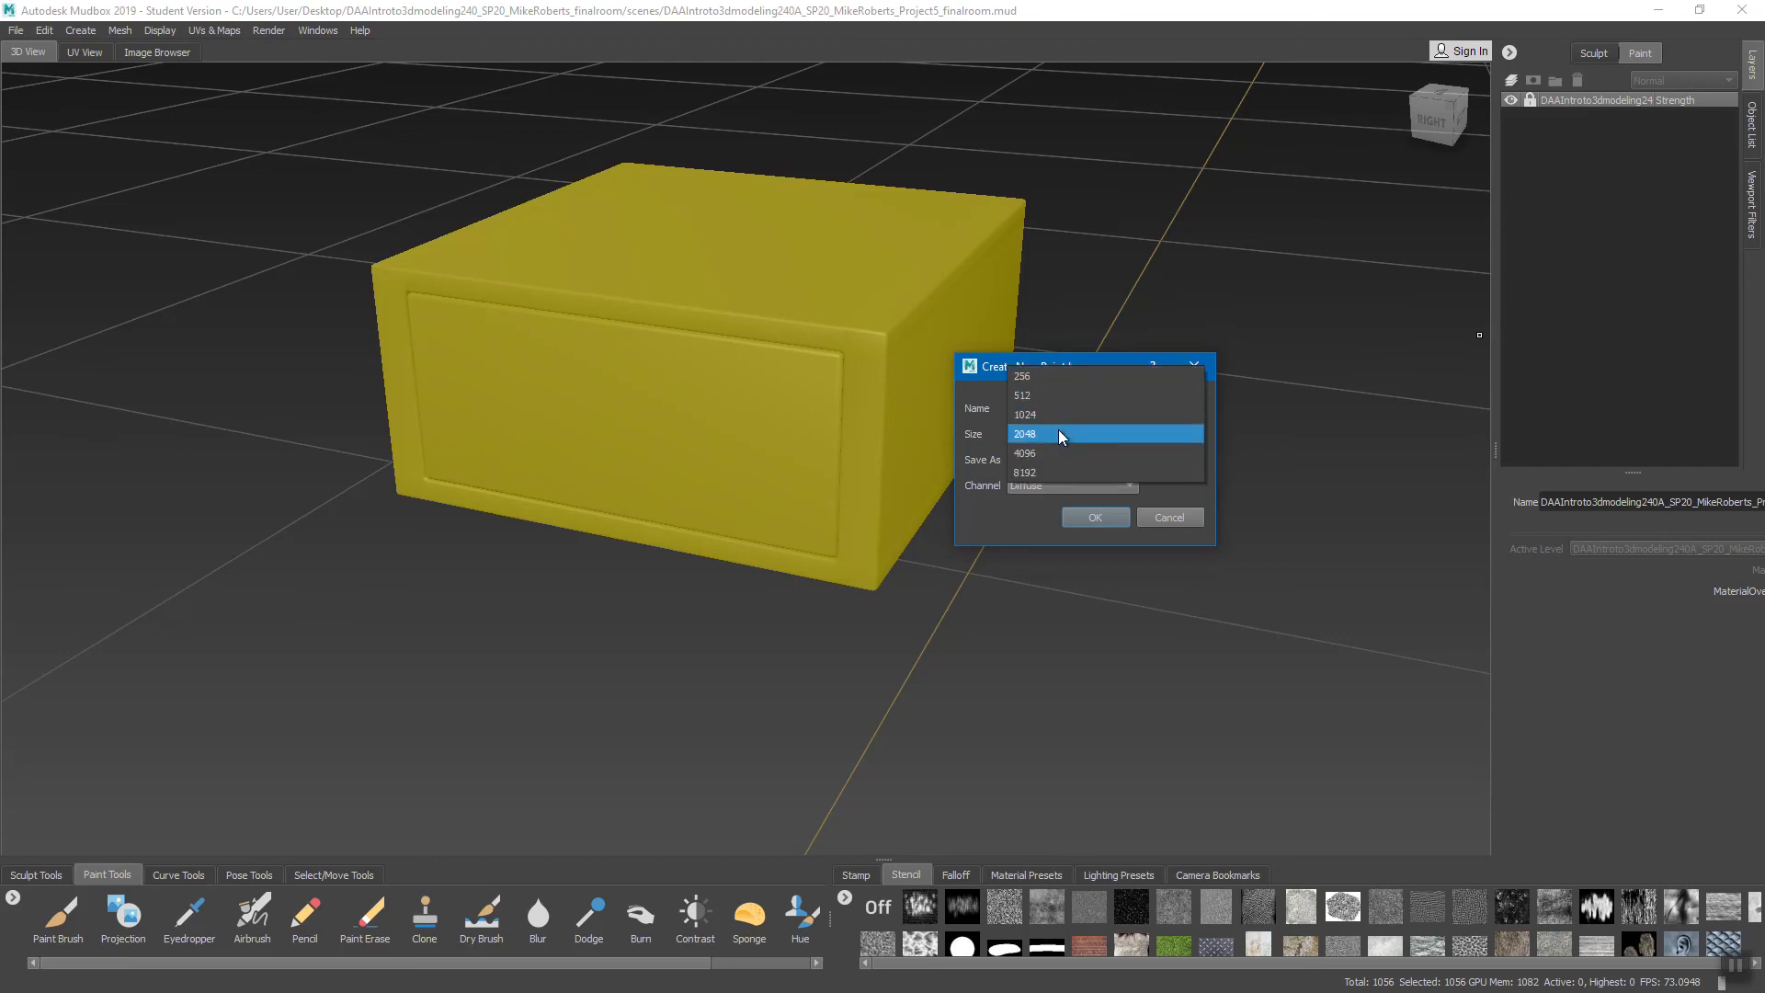
pyautogui.click(1061, 434)
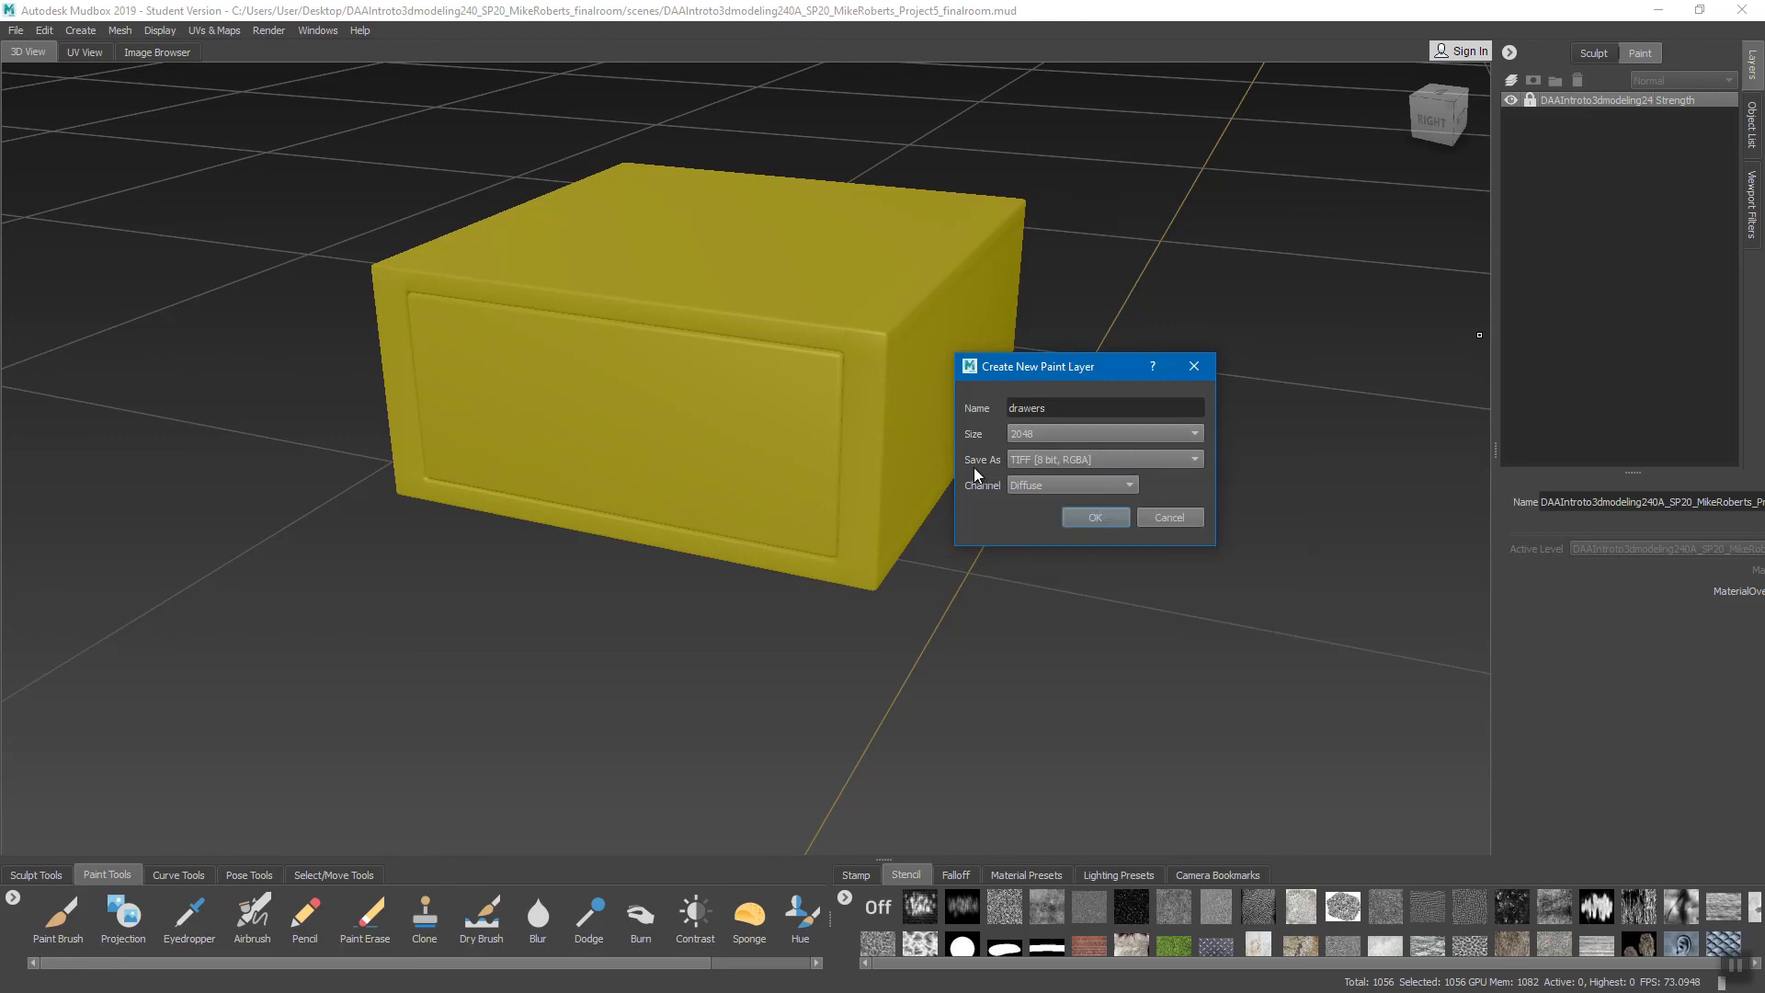
# Step: Review the file formats available for saving the new paint layer, keeping TIFF [8 bit, RGBA]
pyautogui.click(1037, 458)
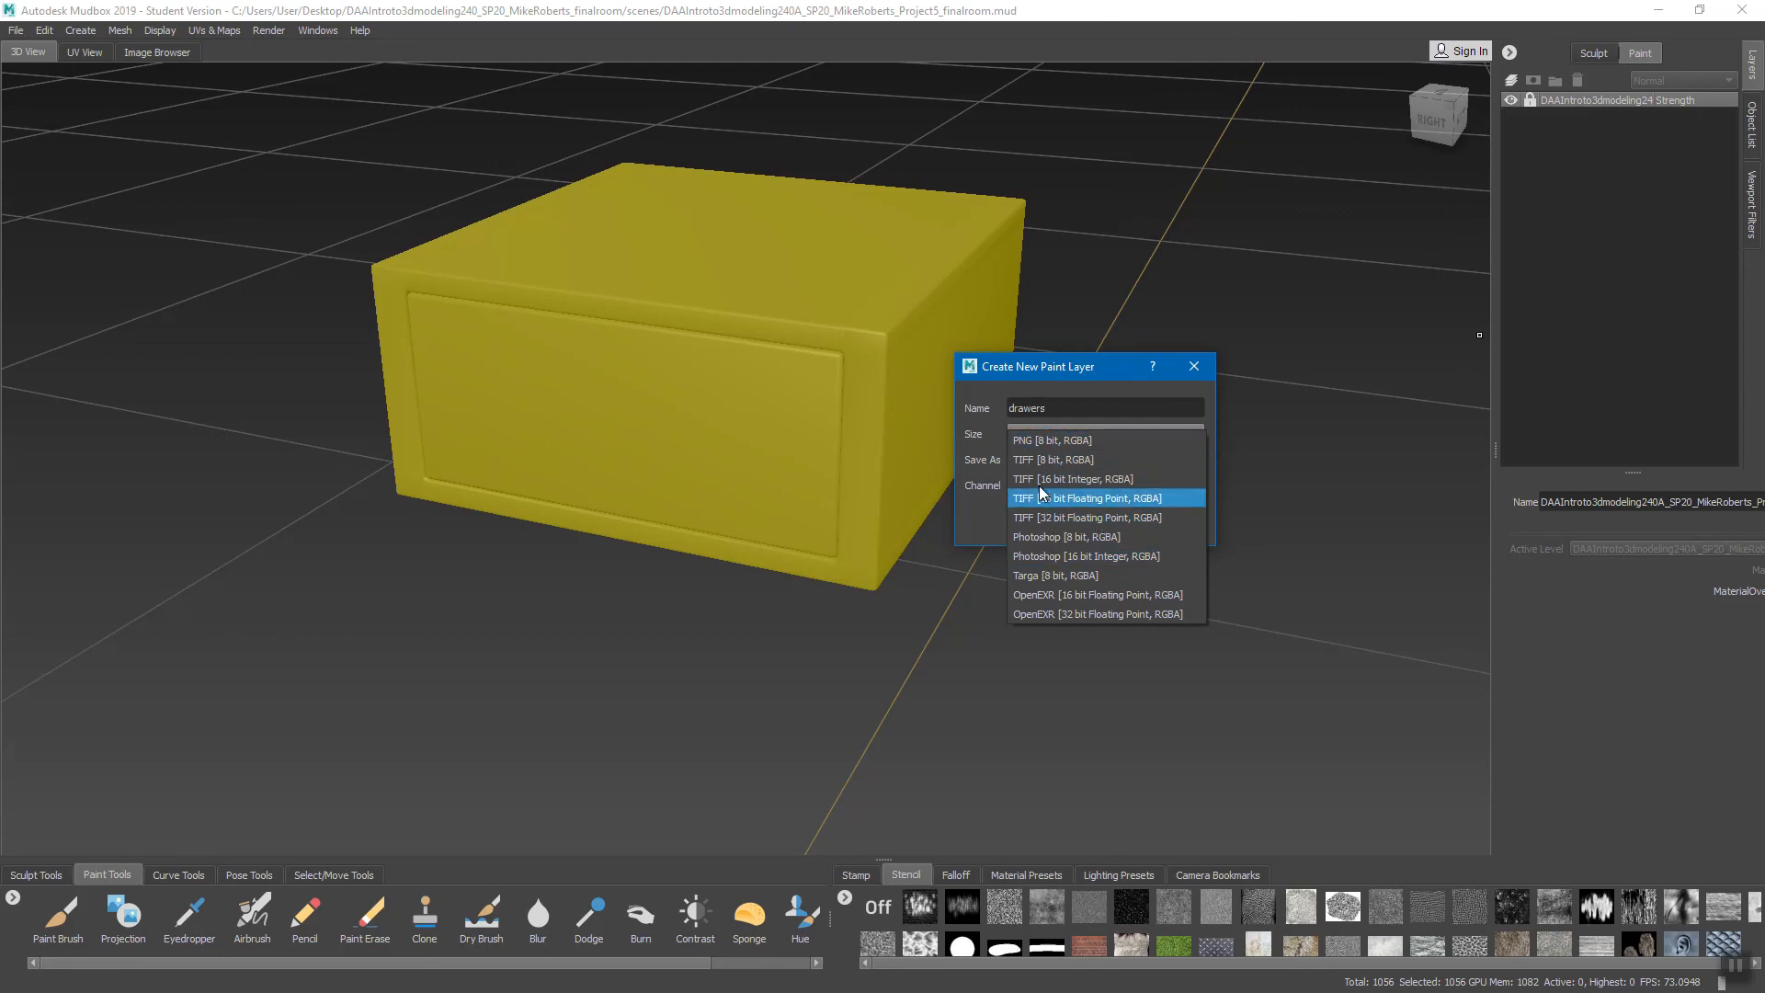
pyautogui.click(1056, 367)
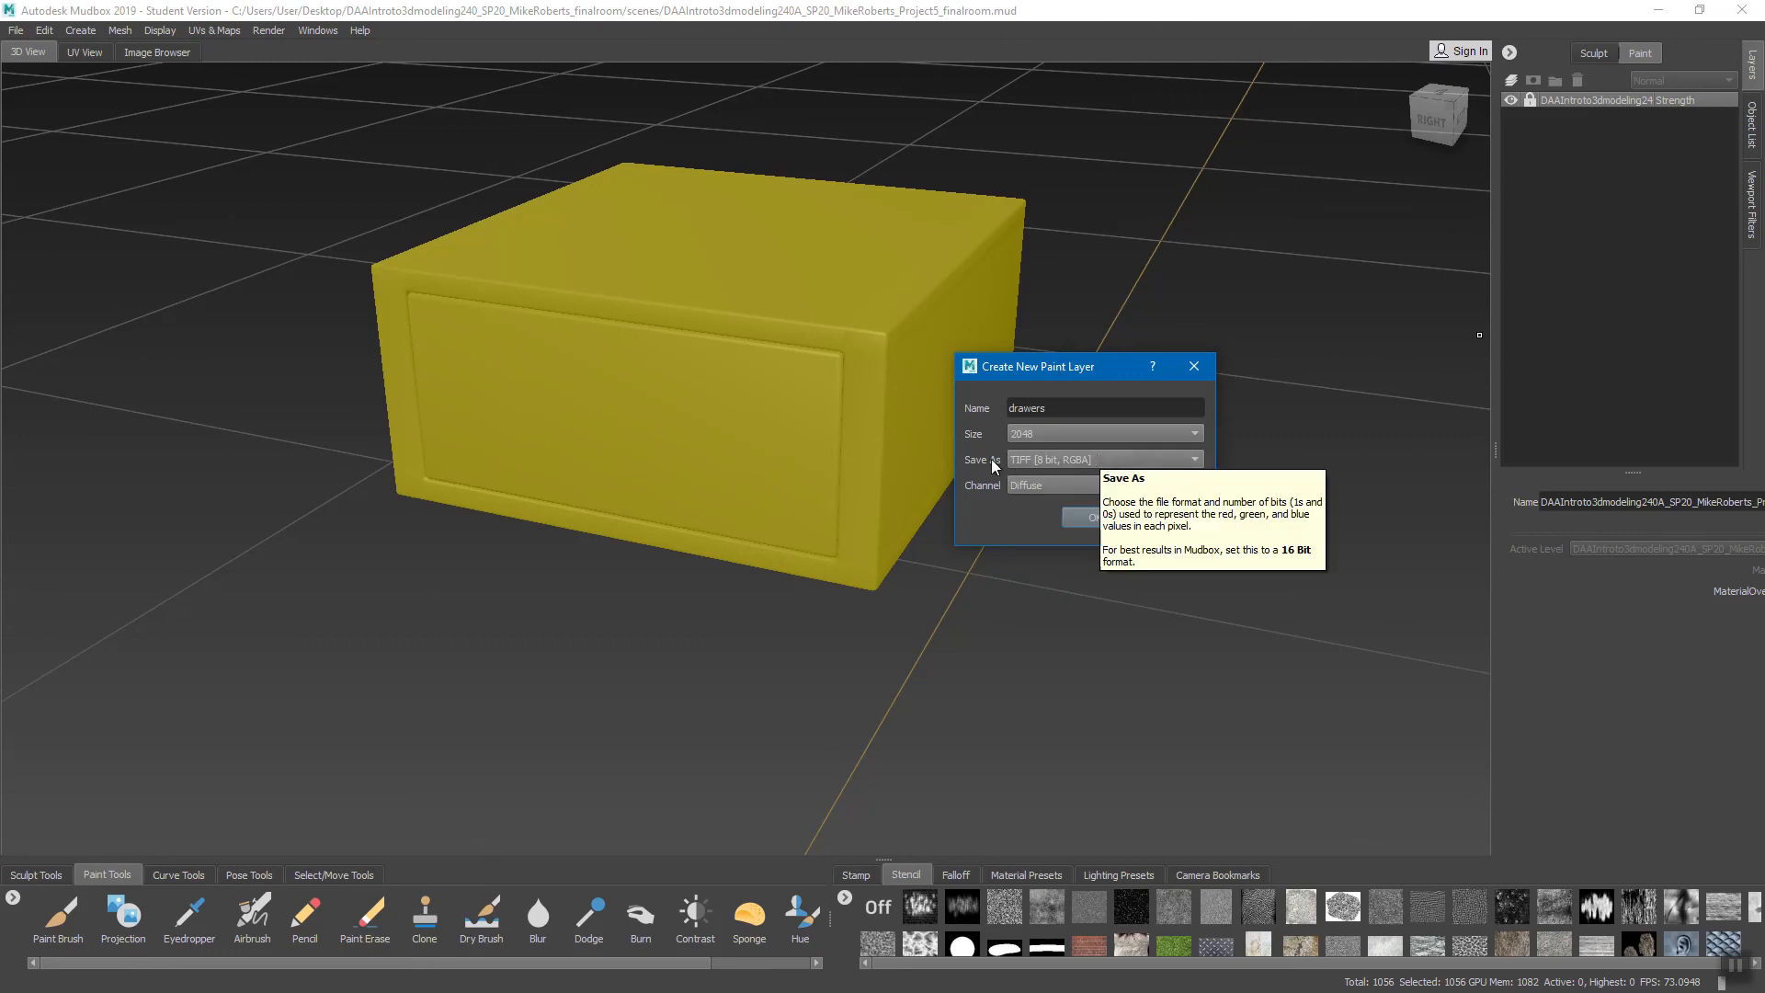
pyautogui.click(1075, 463)
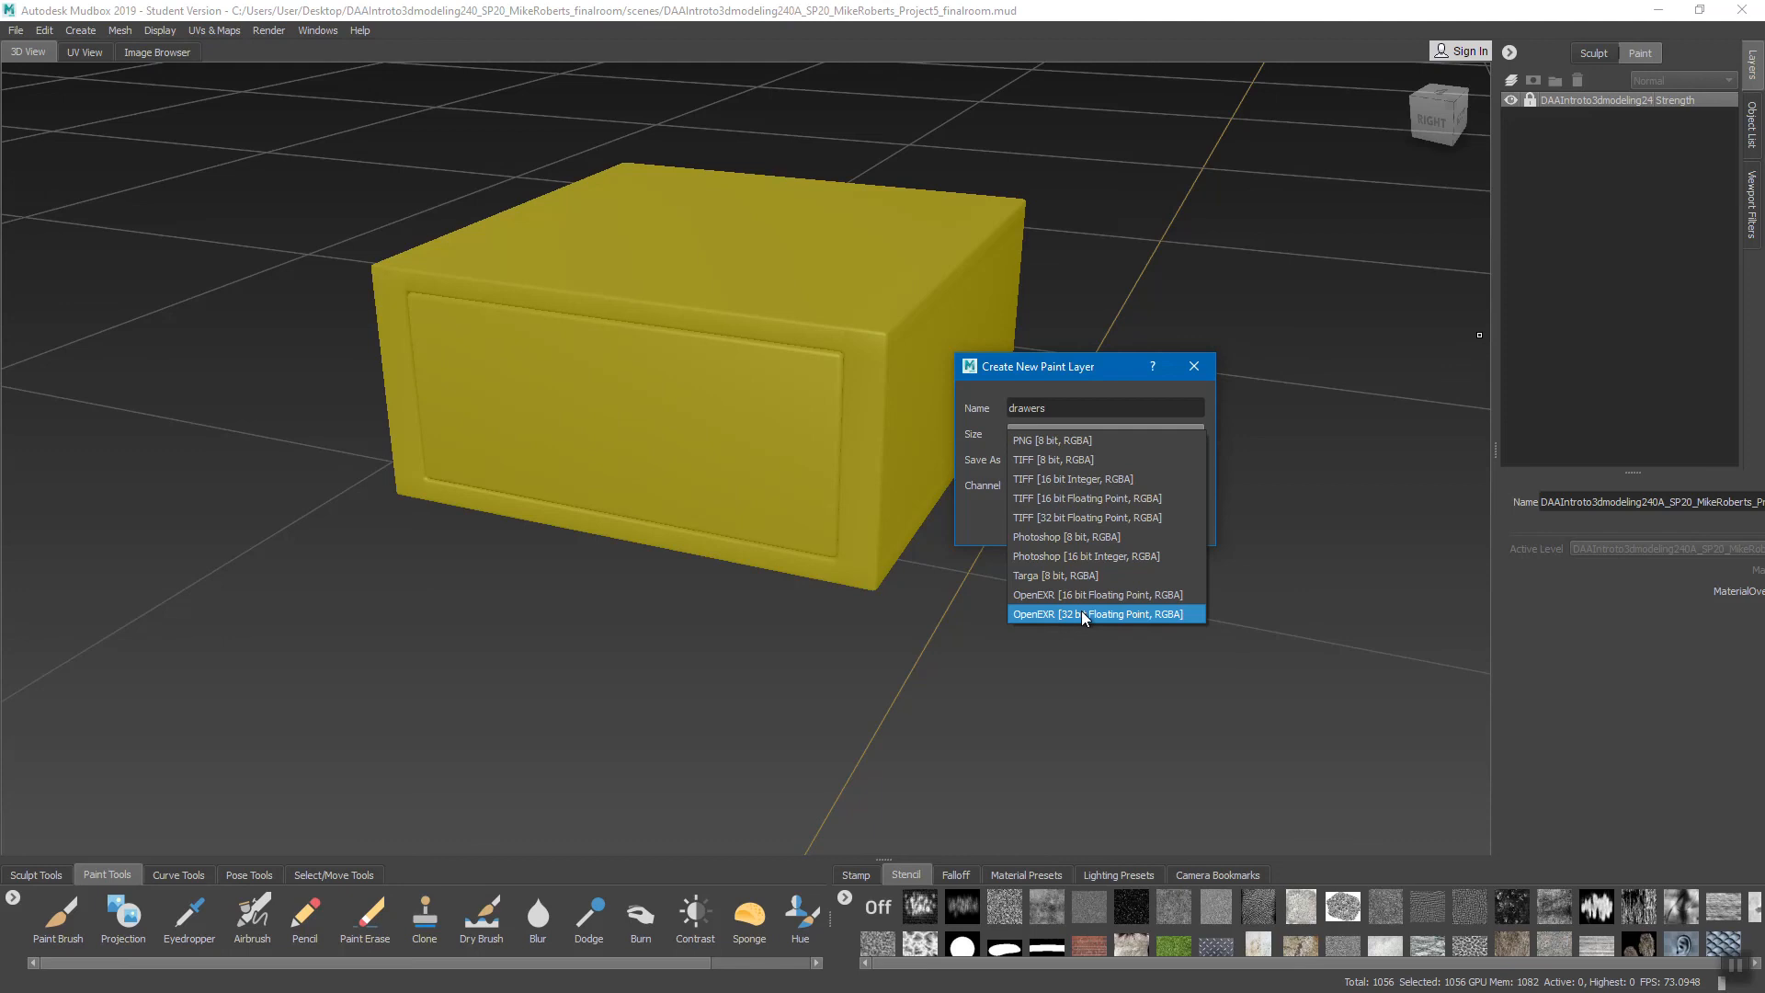
pyautogui.click(1075, 367)
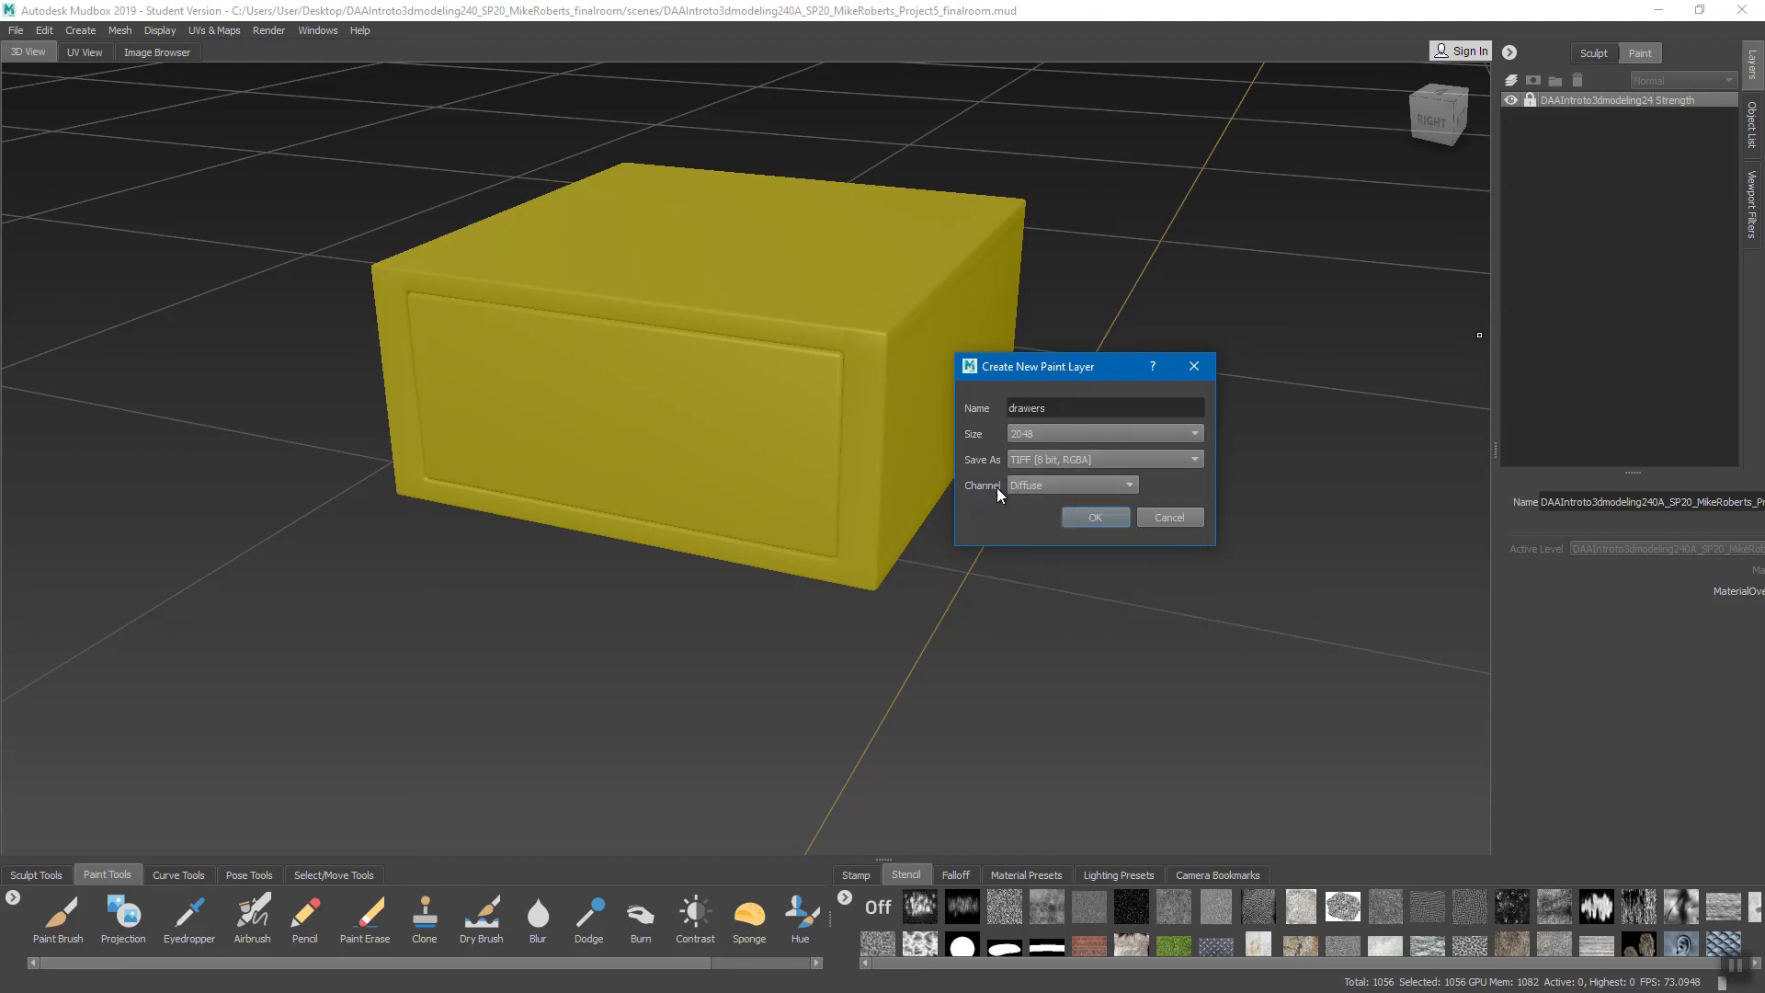
# Step: Review the channel options for the new paint layer and choose Diffuse
pyautogui.click(1035, 485)
pyautogui.click(1051, 487)
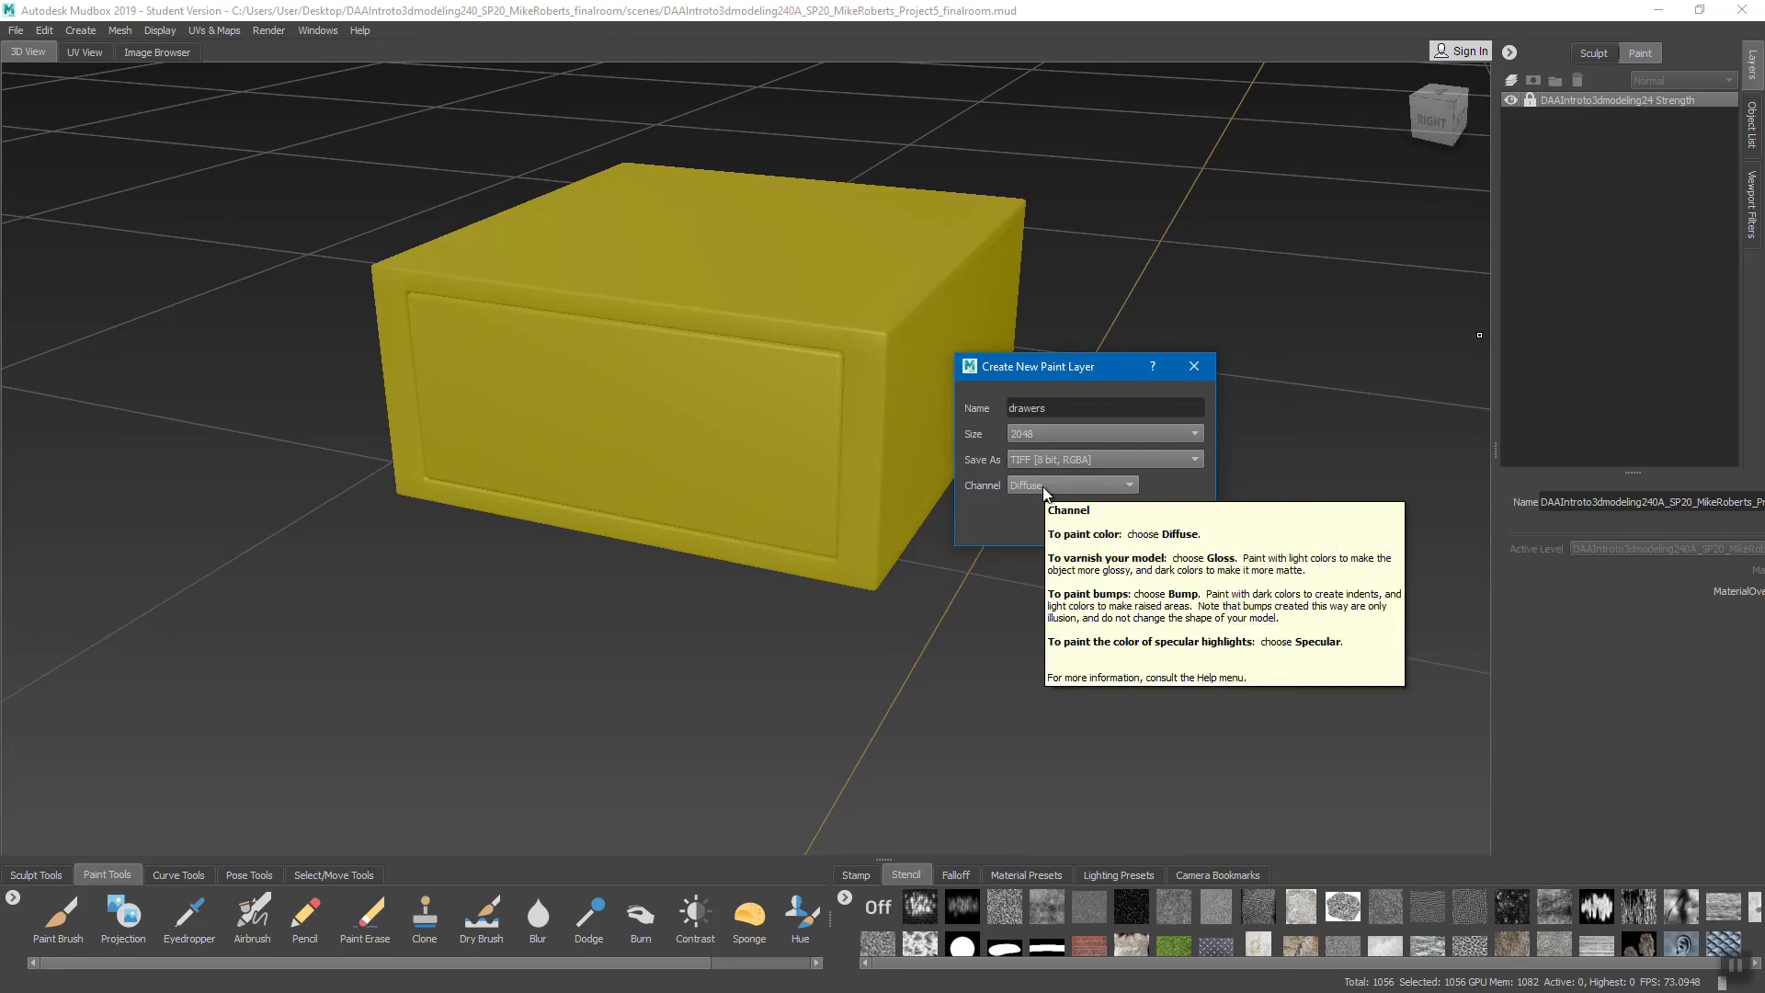
pyautogui.click(1042, 487)
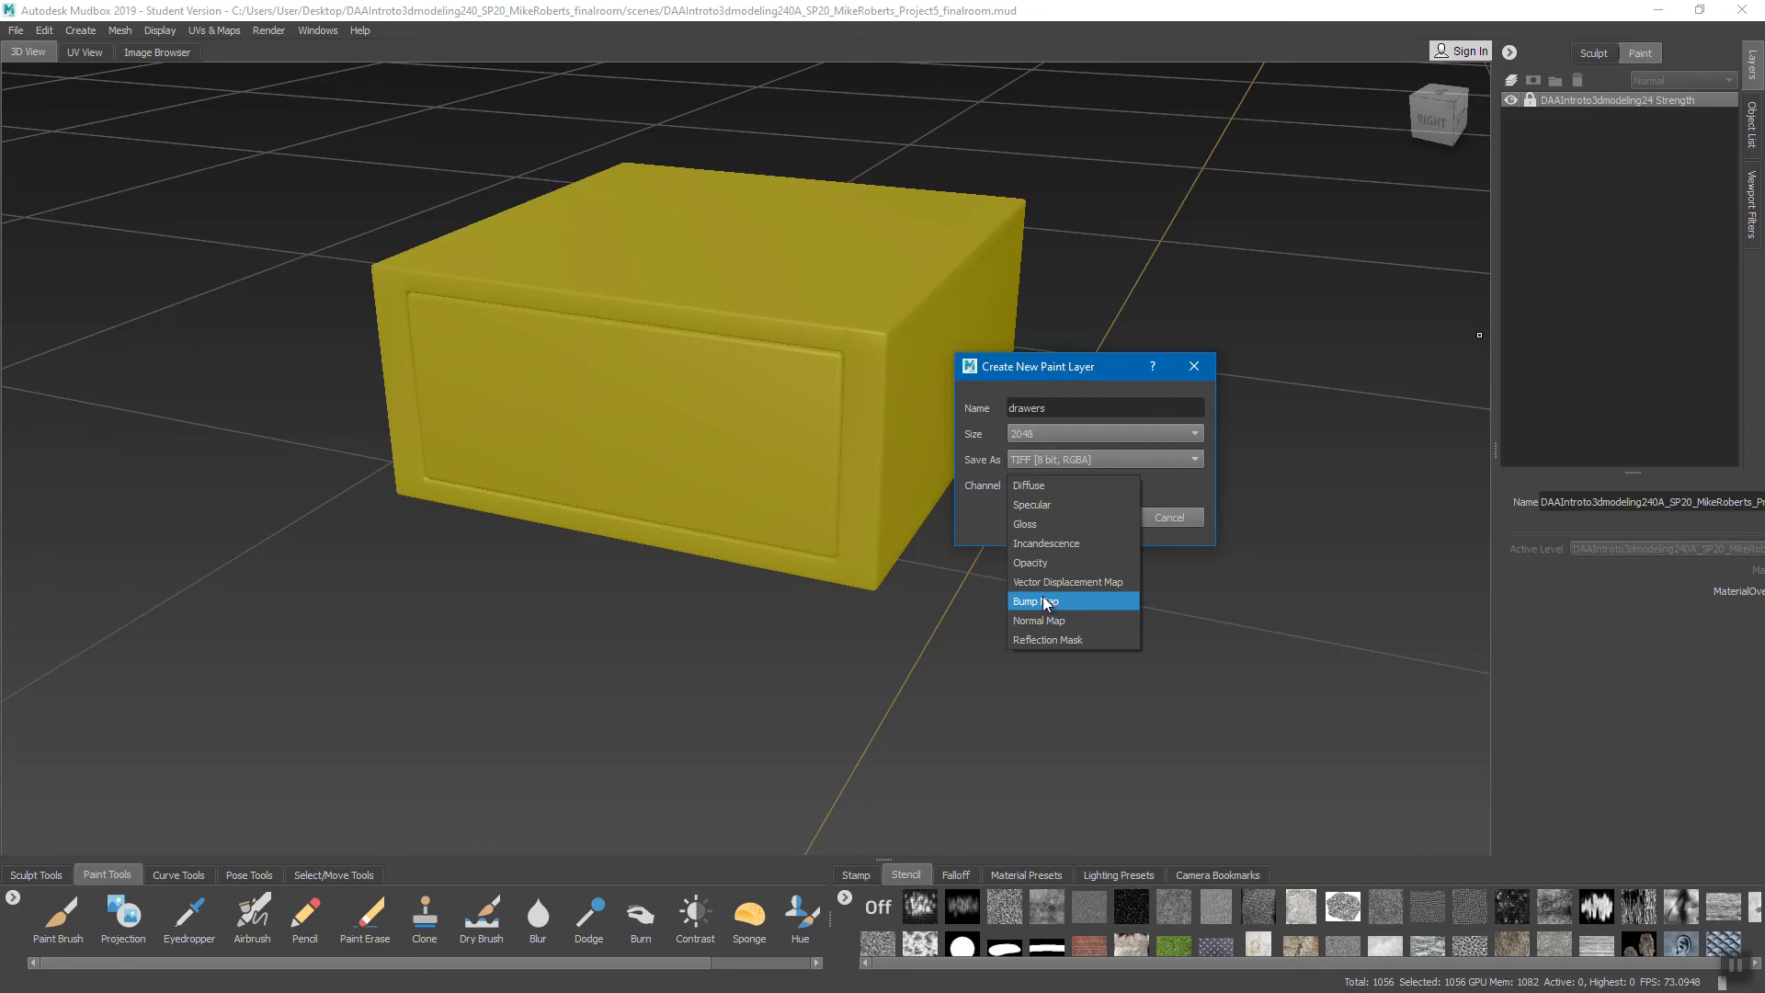
pyautogui.click(1034, 484)
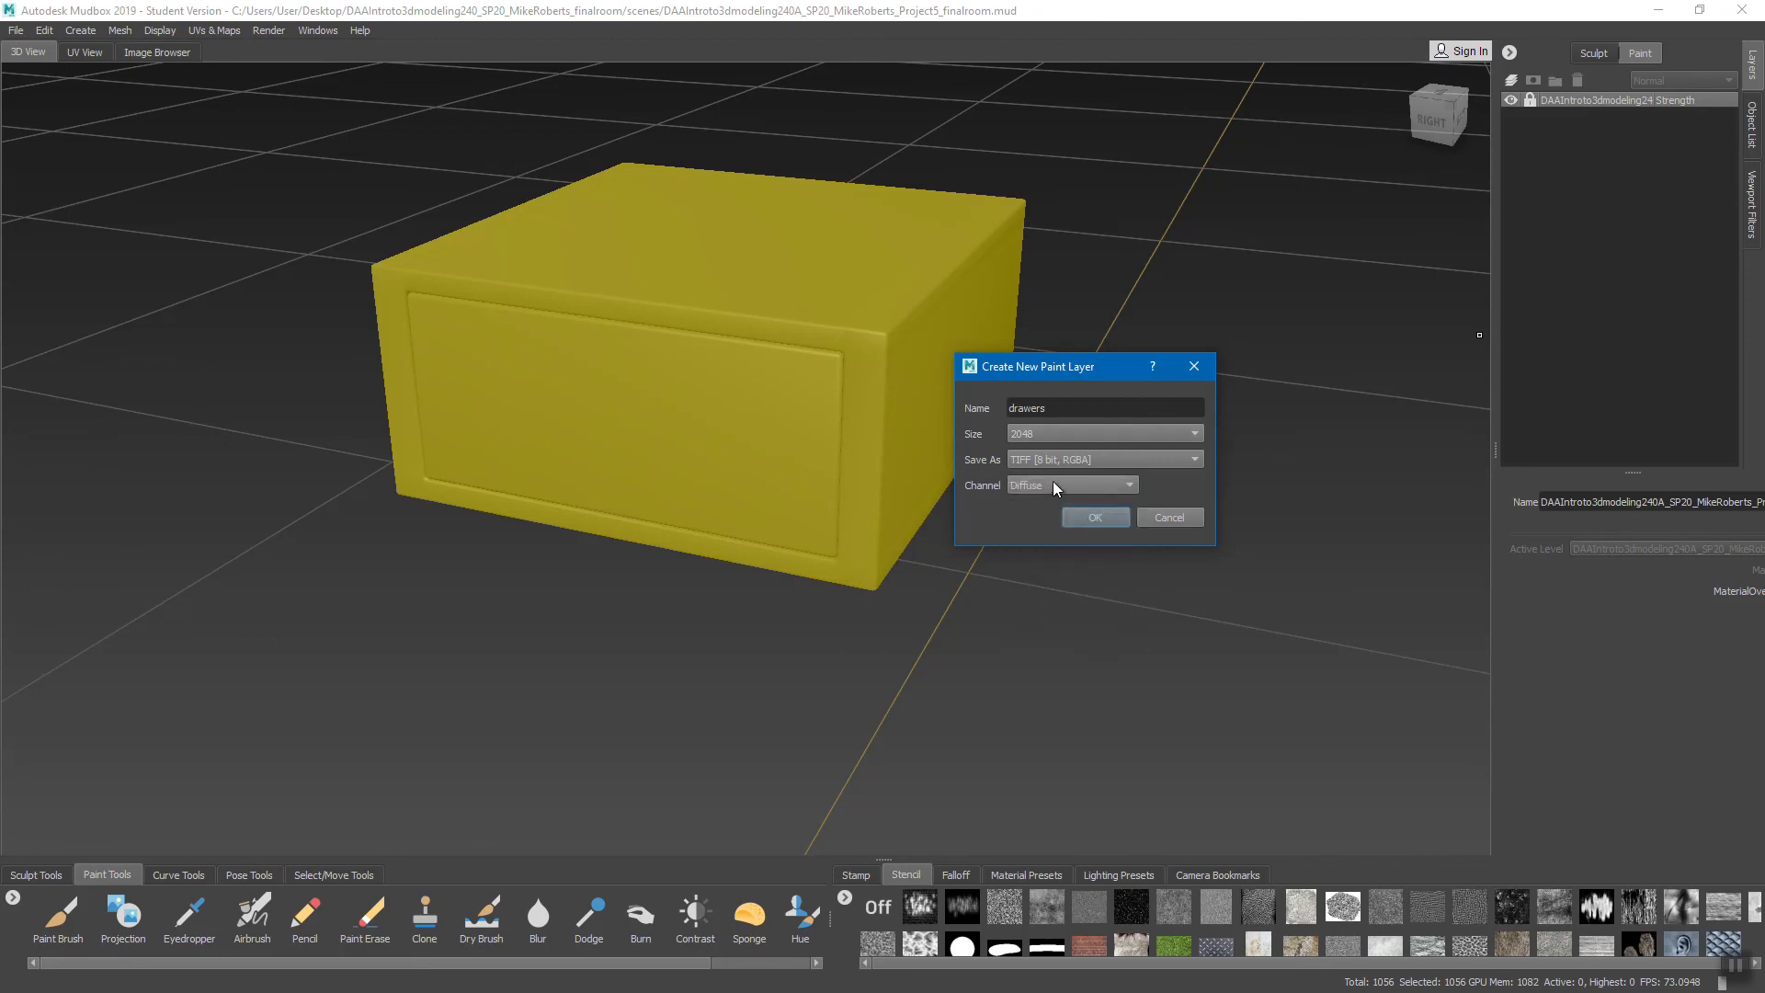
# Step: Create the drawers paint layer, then review its opacity control and the available blend modes, keeping Normal
pyautogui.click(1094, 516)
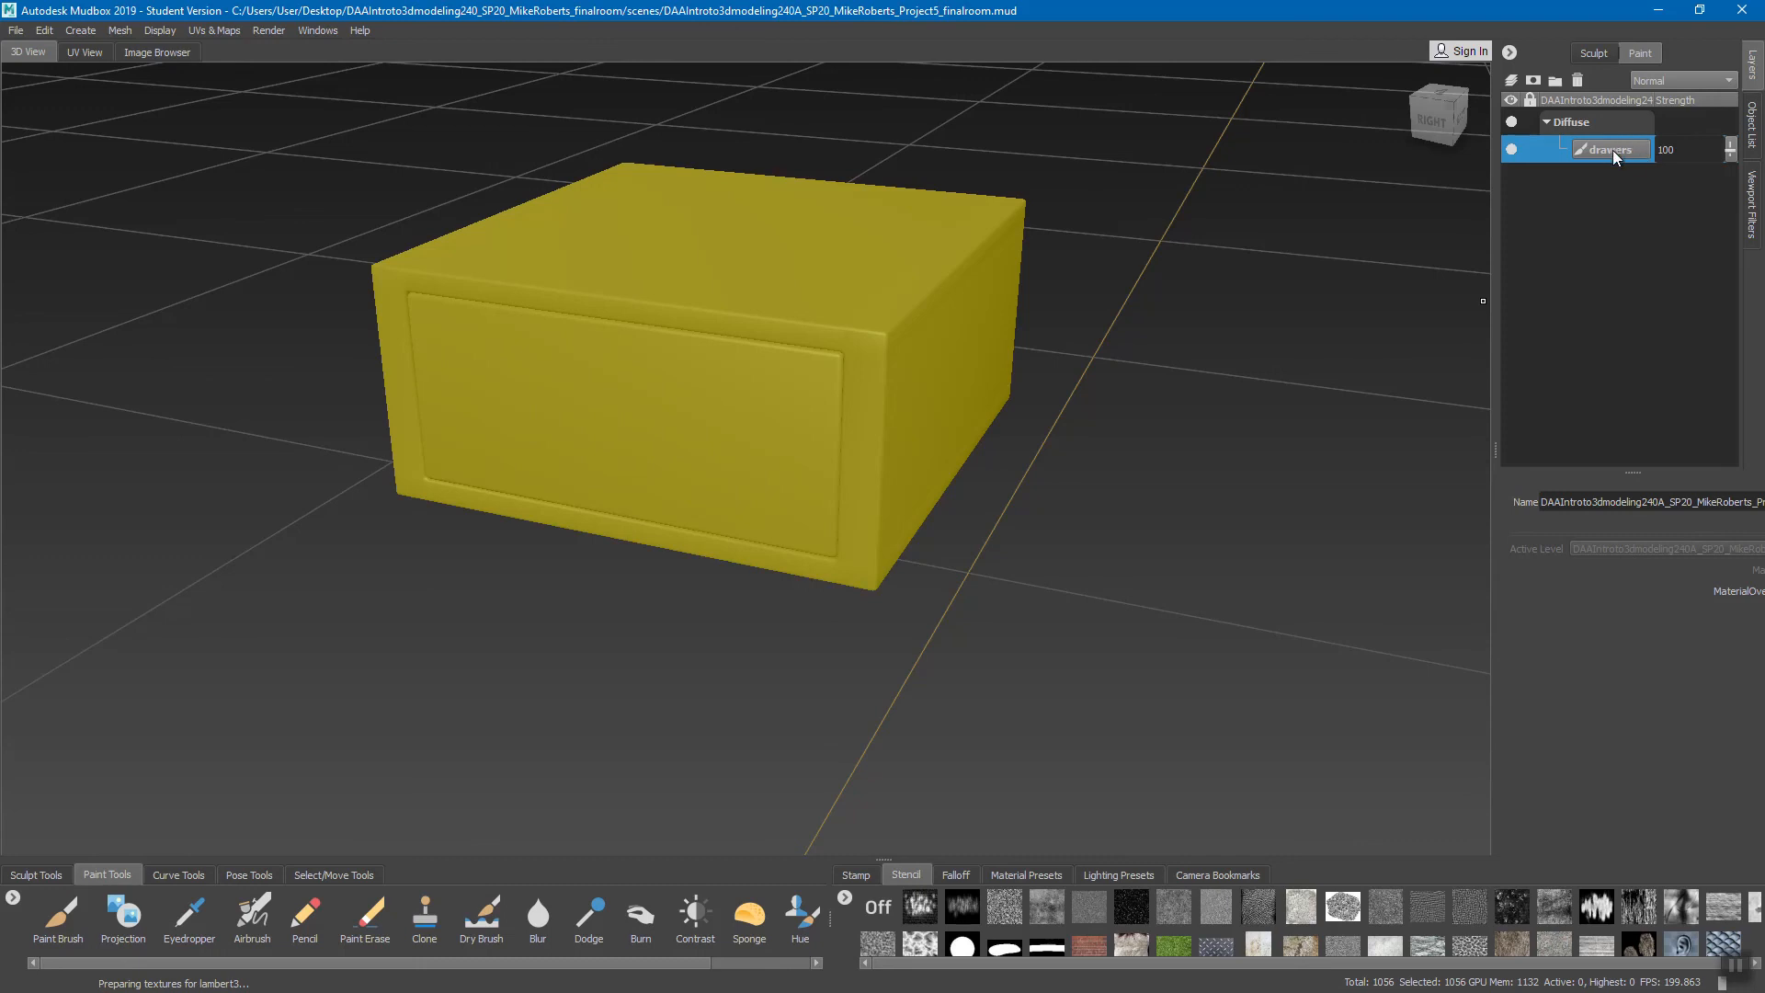
pyautogui.moveTo(1732, 152)
pyautogui.mouseDown()
pyautogui.moveTo(1734, 207)
pyautogui.moveTo(1732, 131)
pyautogui.mouseUp()
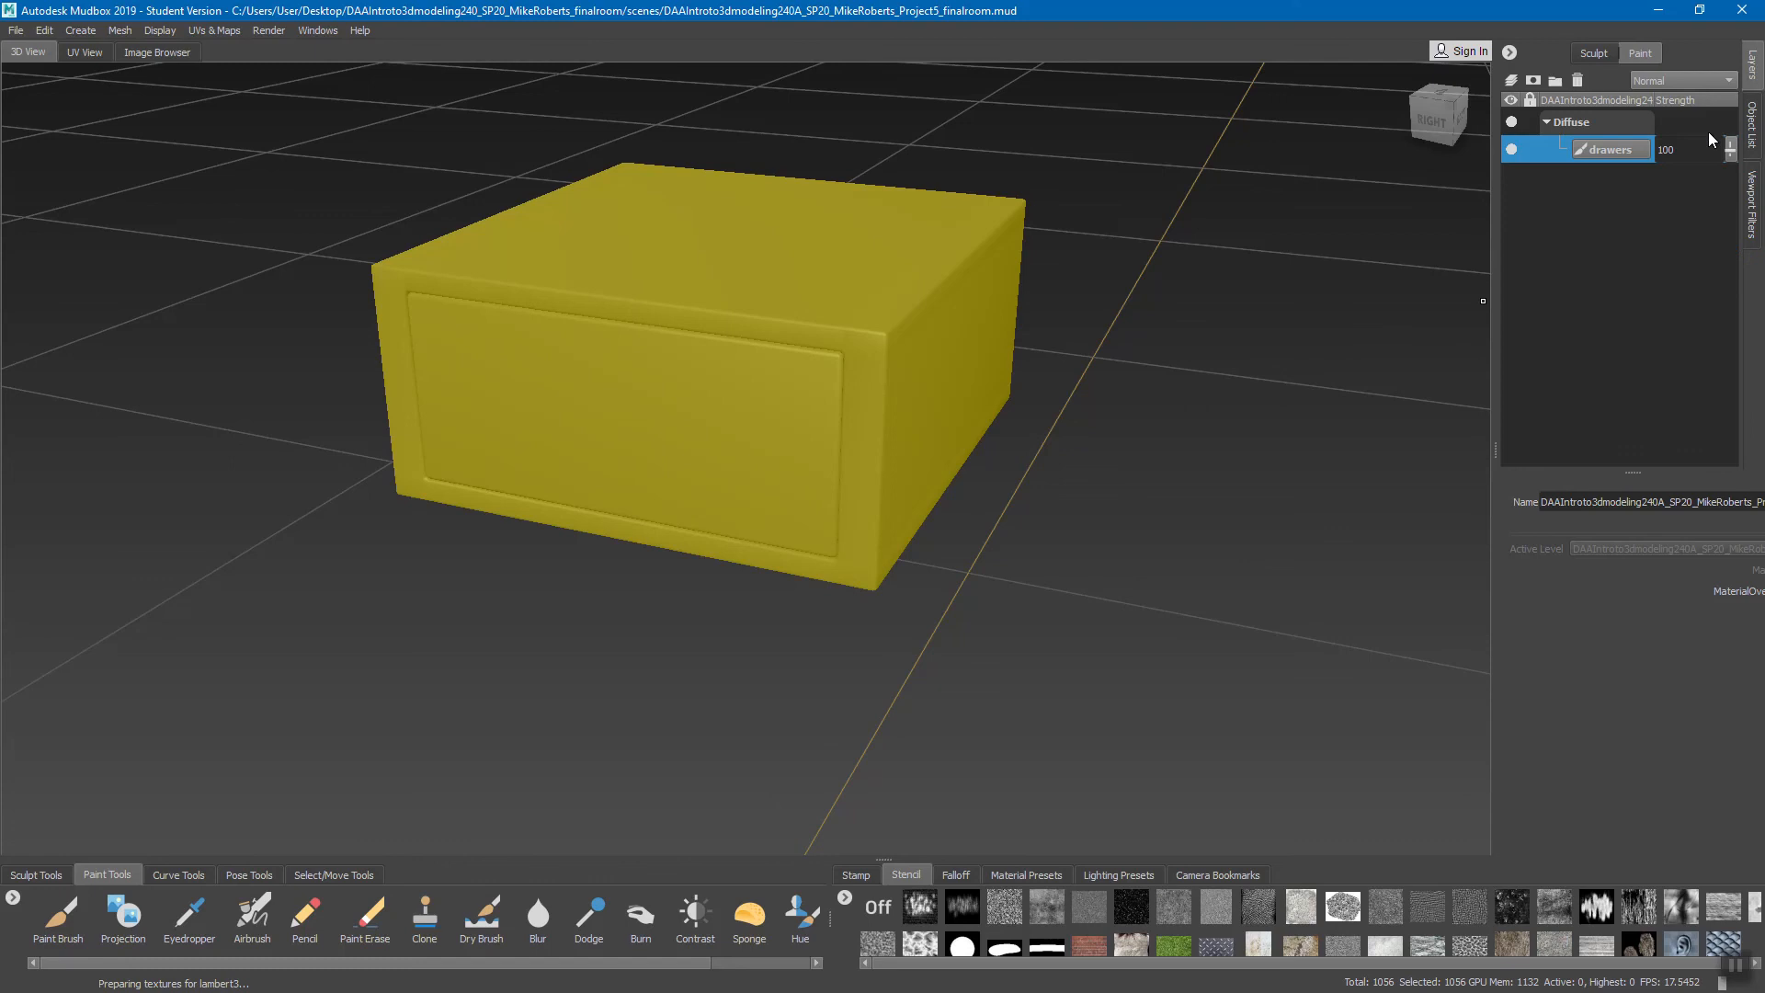
pyautogui.click(1698, 81)
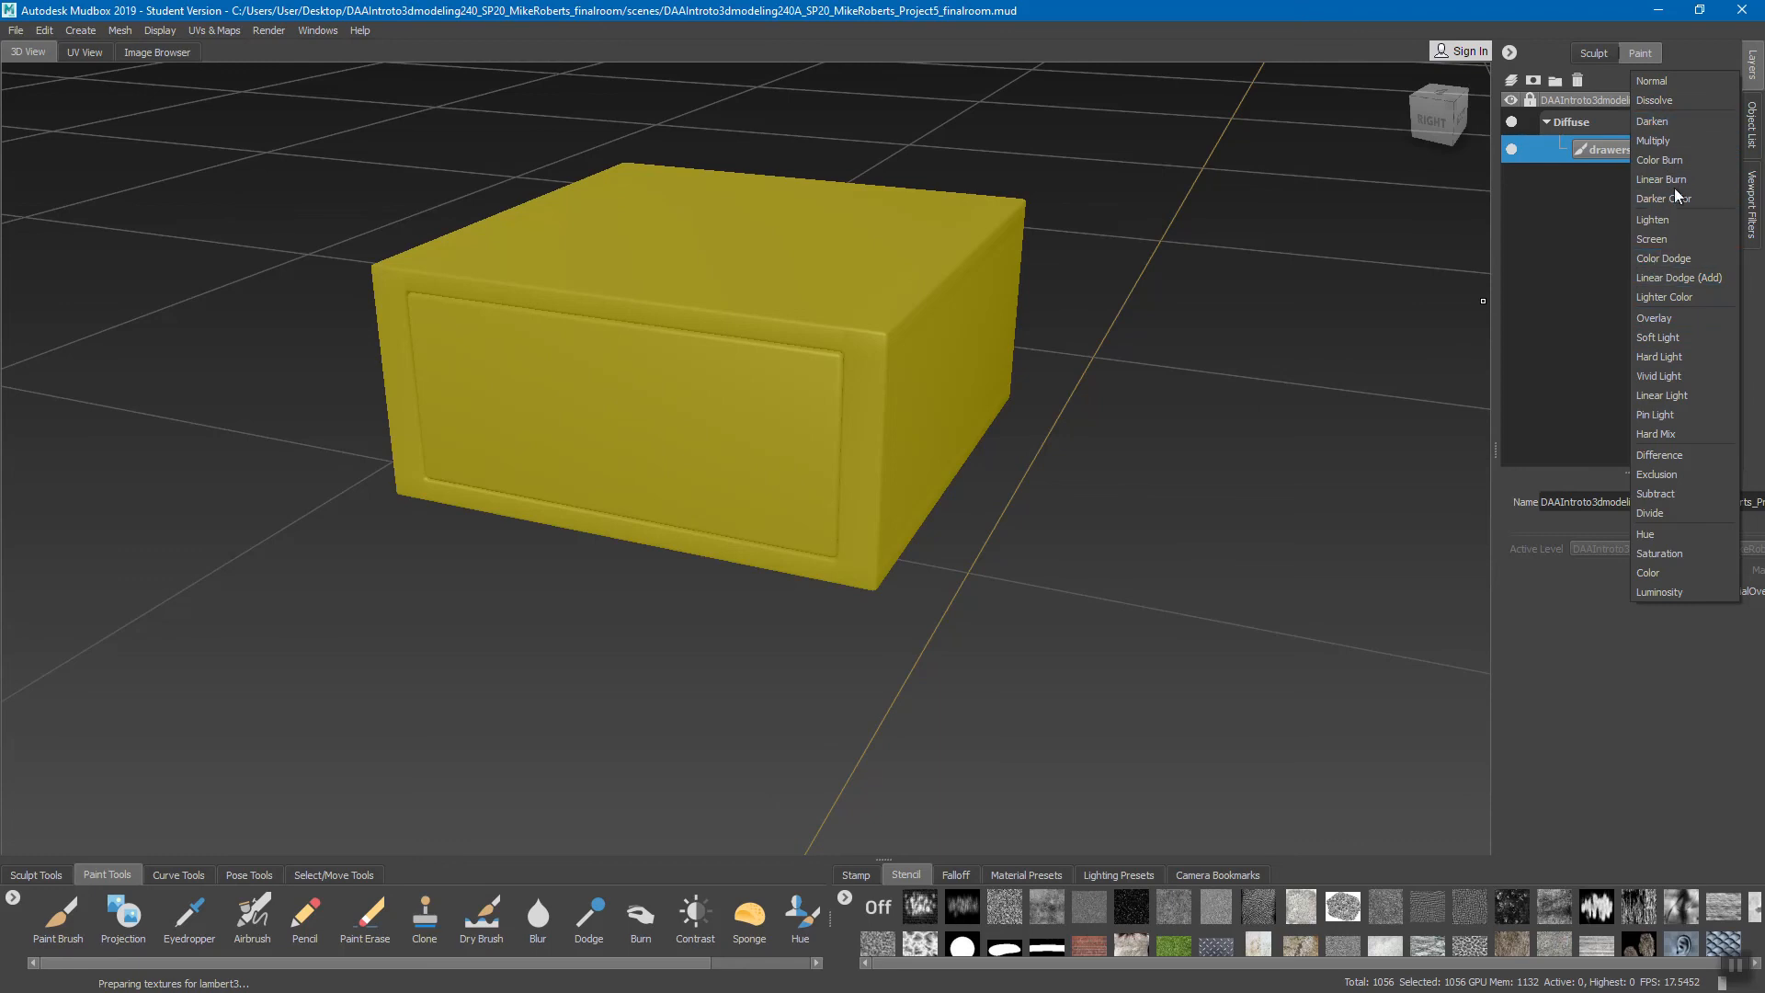
pyautogui.press('Escape')
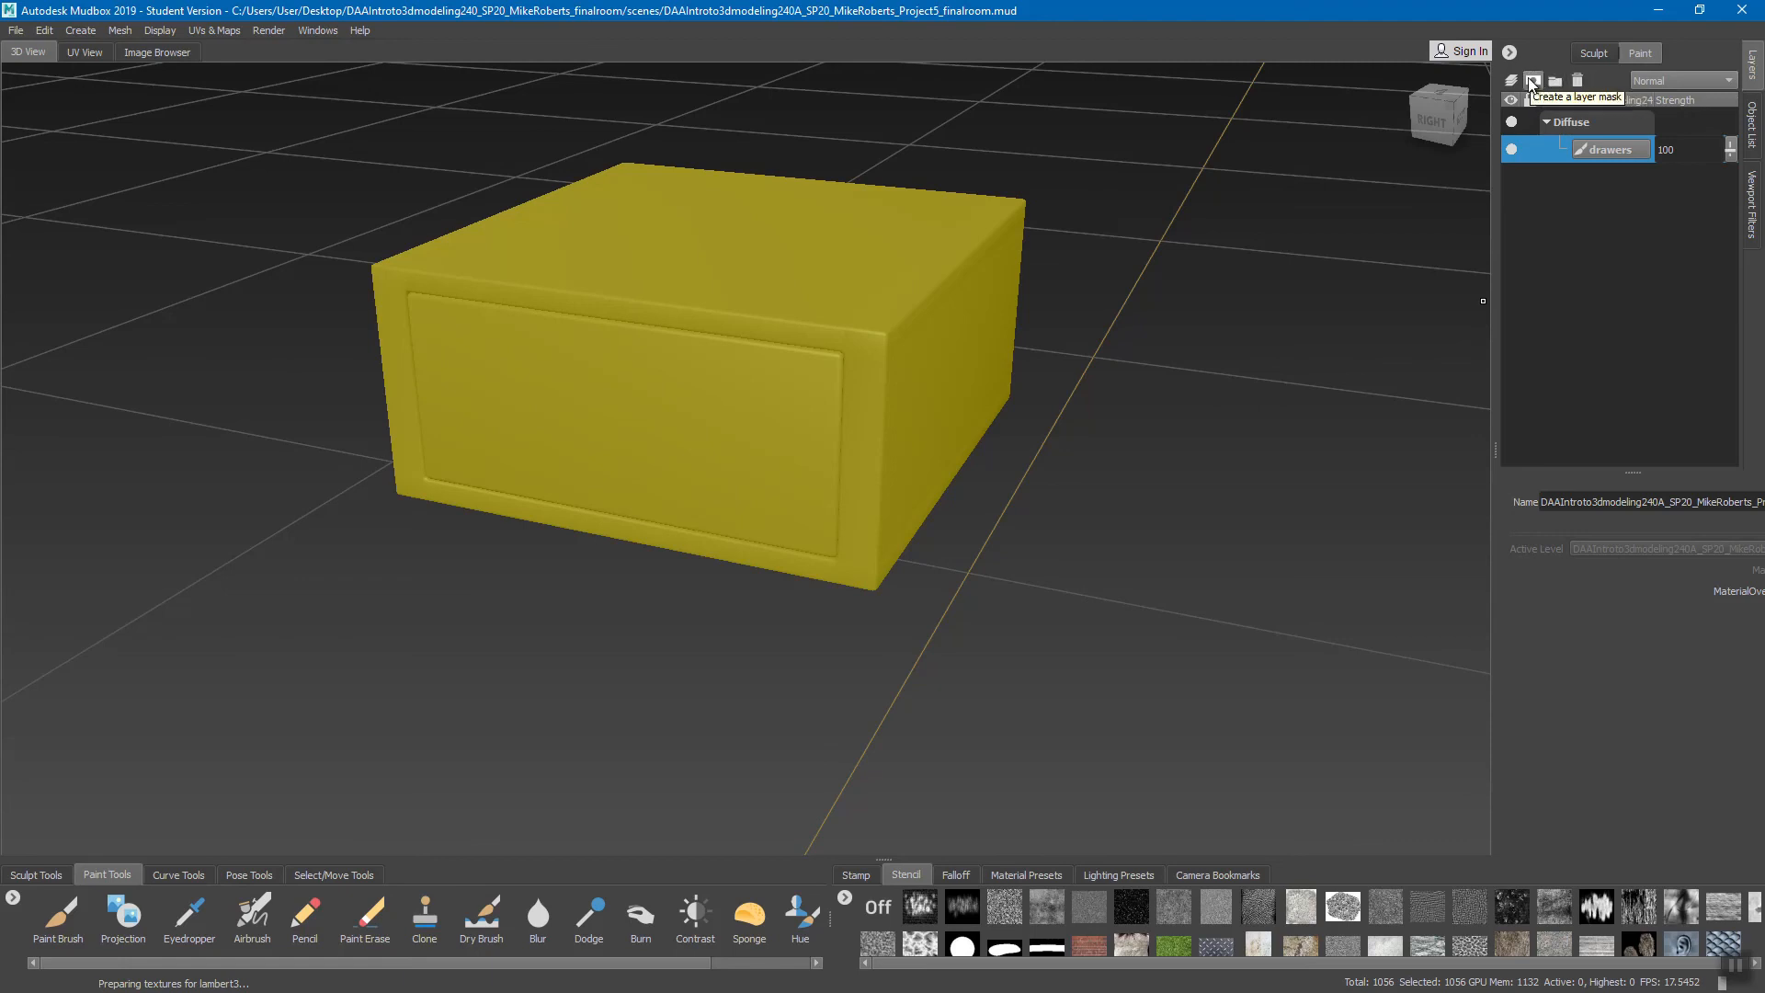
# Step: Deselect everything so the drawer mesh is no longer highlighted for painting
pyautogui.keyDown('alt'); pyautogui.moveTo(863, 313); pyautogui.dragTo(883, 398); pyautogui.keyUp('alt')
pyautogui.keyDown('alt'); pyautogui.moveTo(883, 399); pyautogui.dragTo(925, 414, button='right'); pyautogui.keyUp('alt')
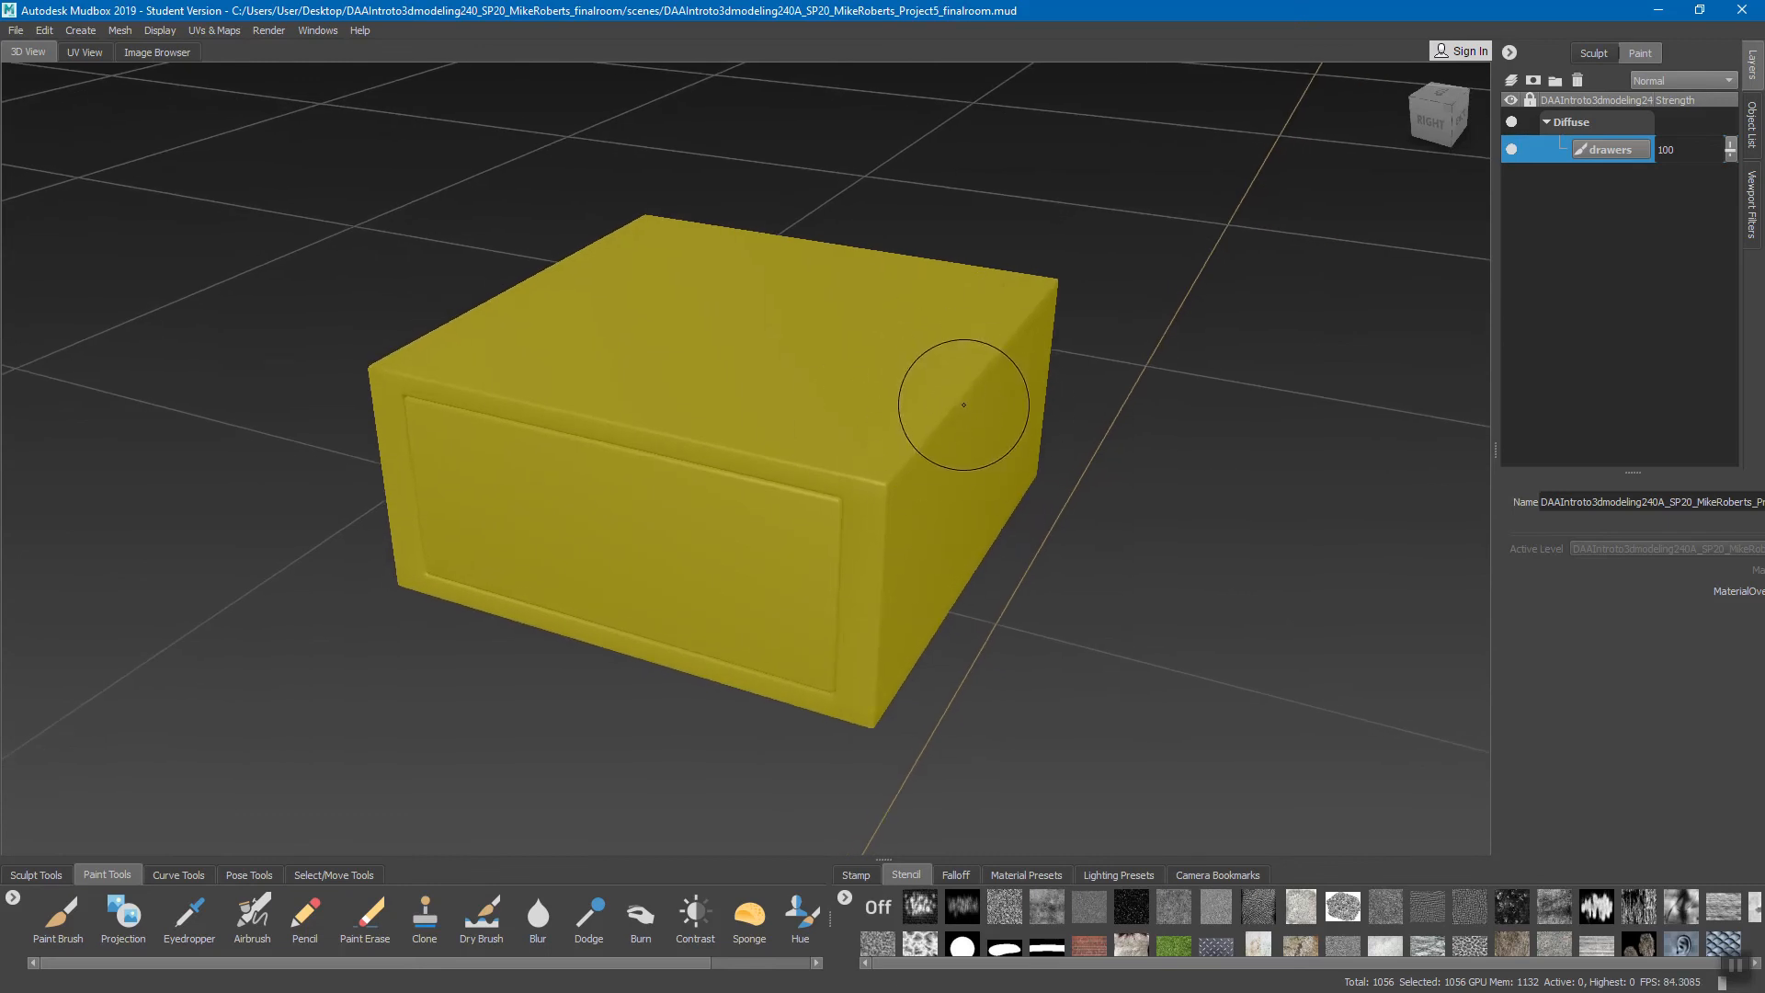
pyautogui.click(44, 30)
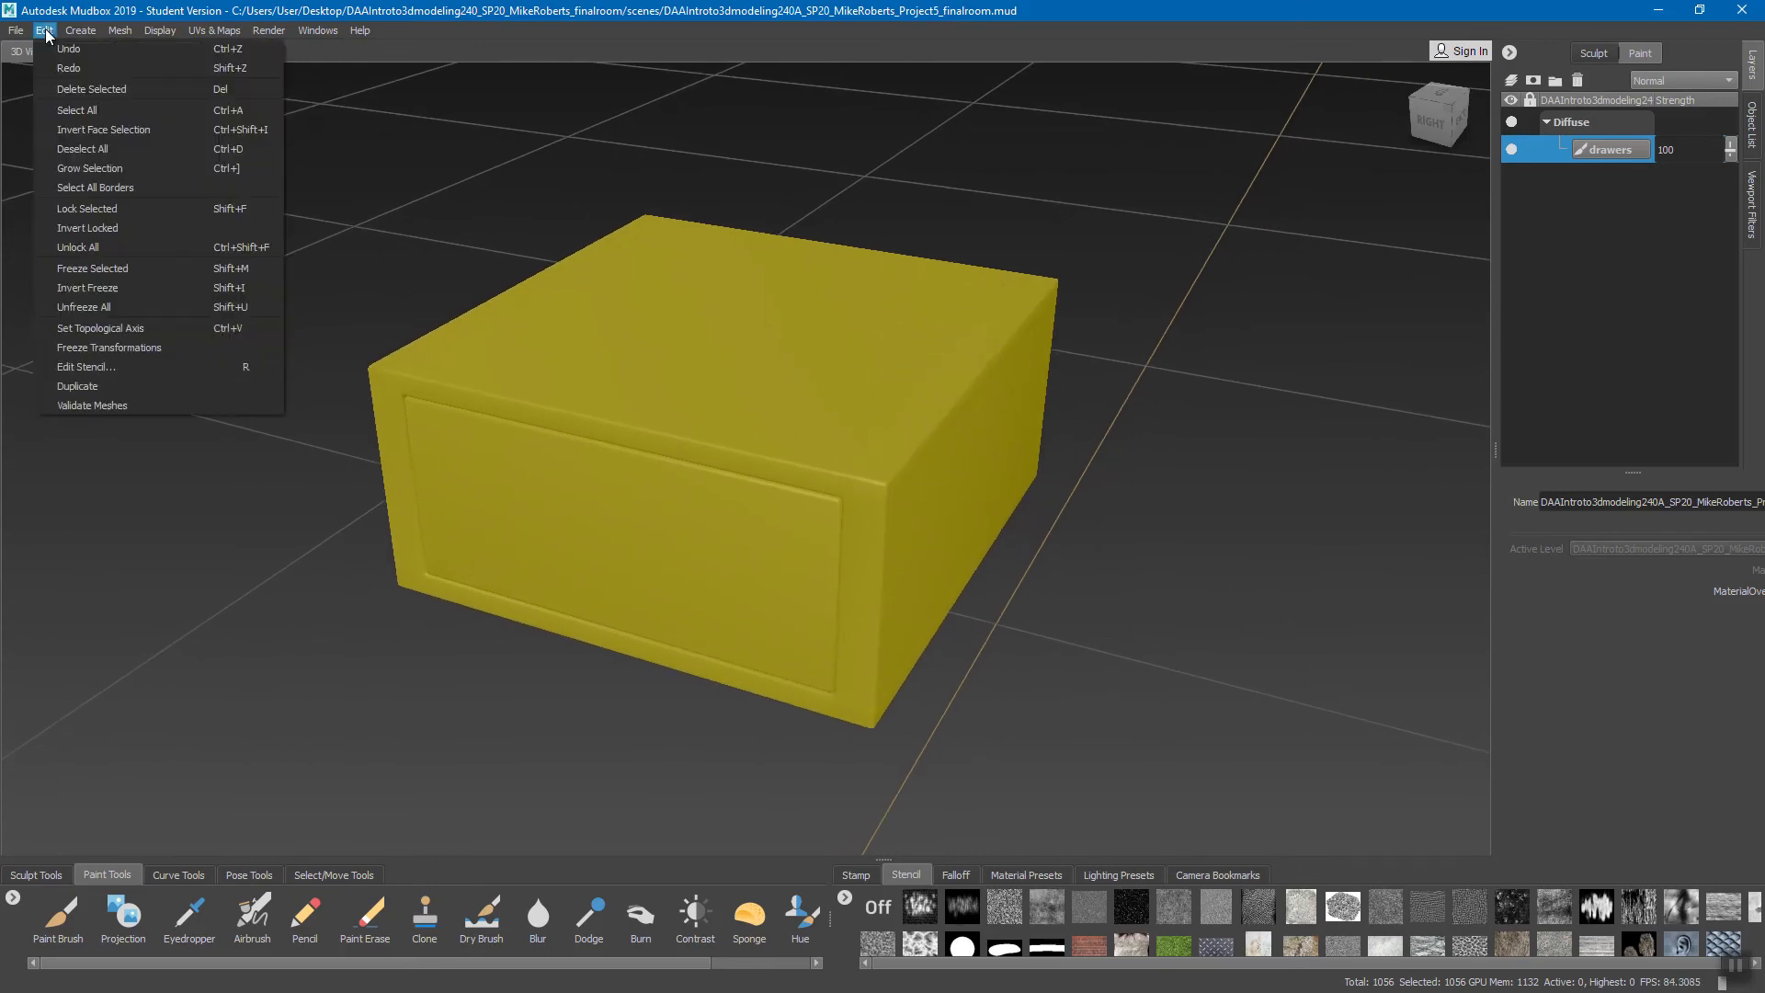
pyautogui.click(112, 151)
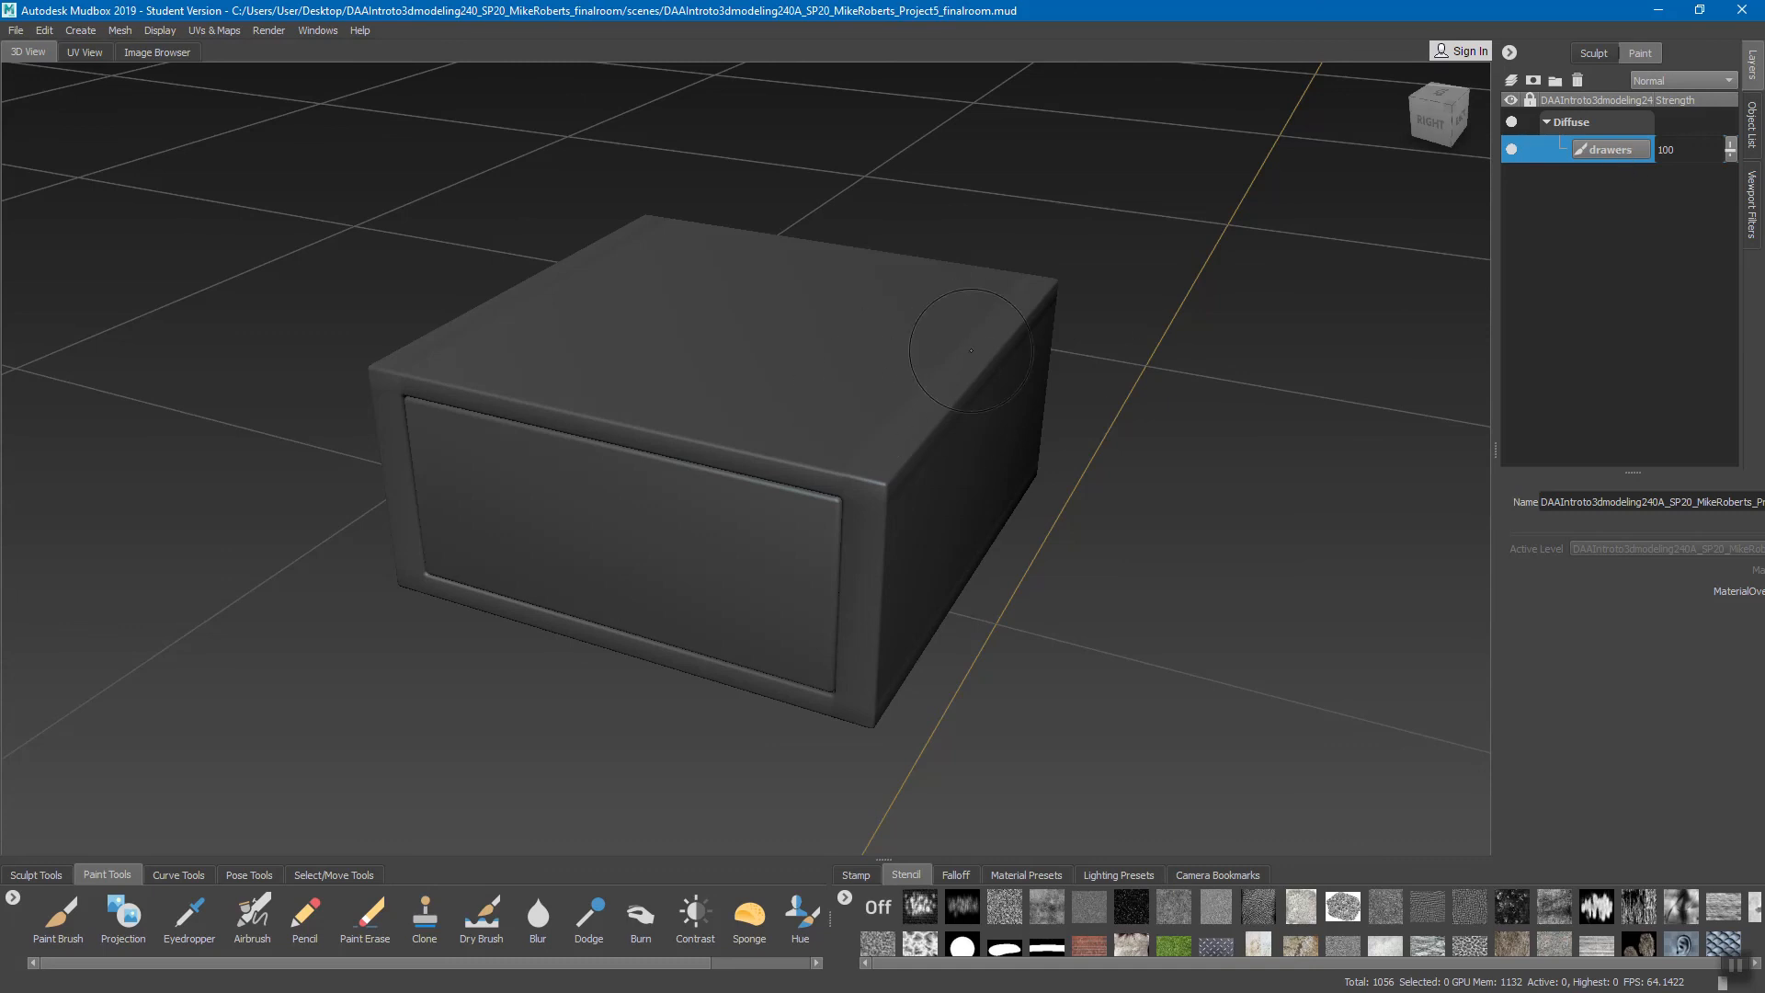
# Step: Set the Paint Brush colour to a muted dark red and paint a patch across the drawer's top edge and adjoining faces
pyautogui.click(53, 921)
pyautogui.click(51, 922)
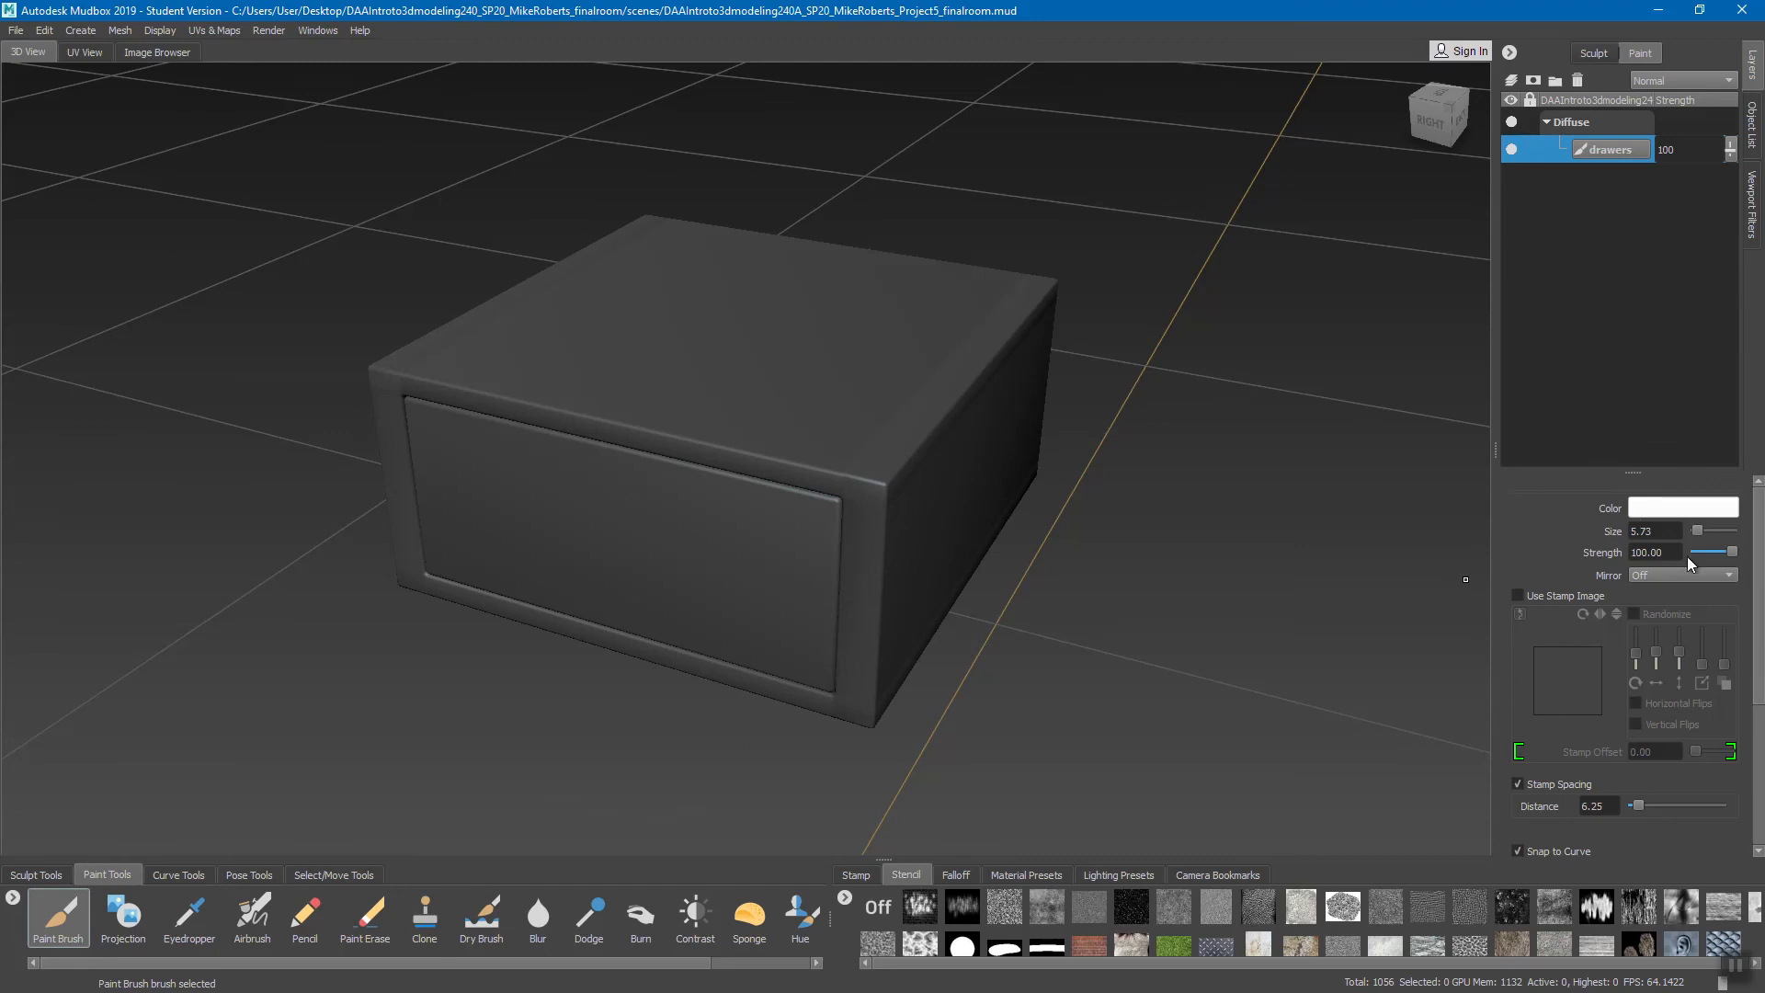
pyautogui.click(1669, 513)
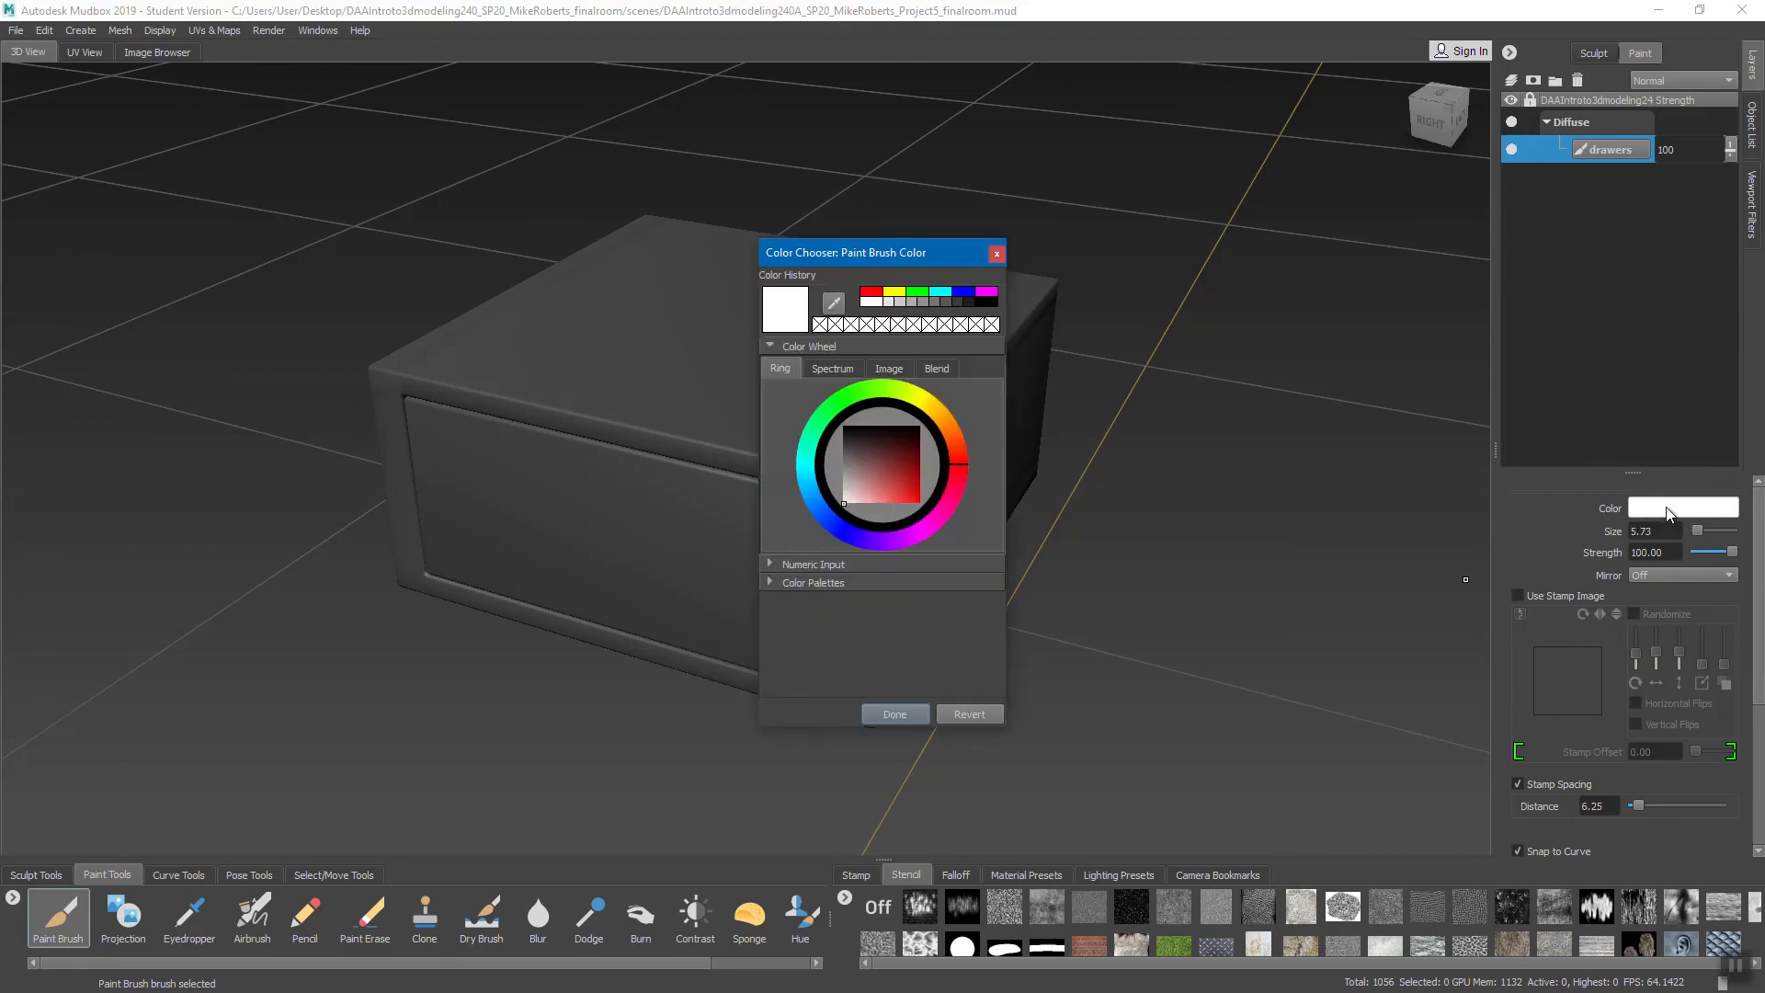
pyautogui.click(881, 459)
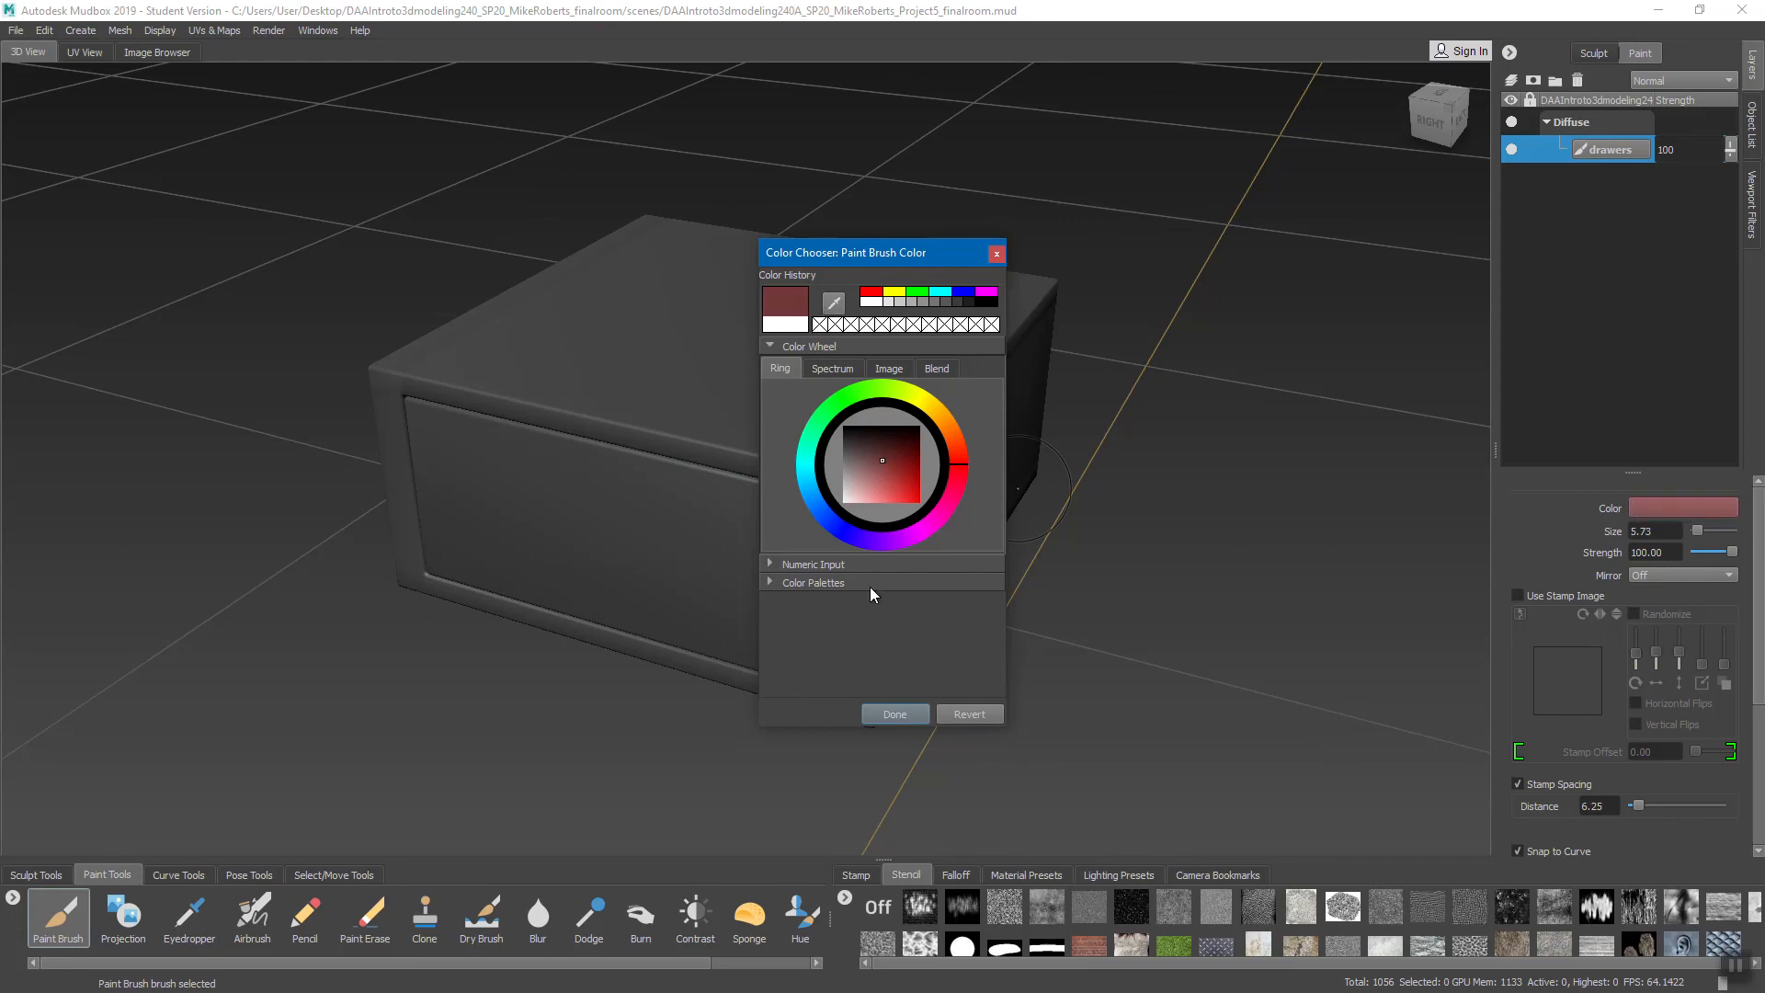
pyautogui.click(898, 714)
pyautogui.moveTo(888, 444)
pyautogui.mouseDown()
pyautogui.moveTo(726, 404)
pyautogui.moveTo(661, 487)
pyautogui.moveTo(828, 524)
pyautogui.moveTo(895, 512)
pyautogui.moveTo(772, 478)
pyautogui.moveTo(835, 452)
pyautogui.moveTo(878, 404)
pyautogui.mouseUp()
pyautogui.moveTo(896, 413)
pyautogui.keyDown('alt'); pyautogui.mouseDown()
pyautogui.moveTo(809, 478)
pyautogui.moveTo(882, 478)
pyautogui.moveTo(924, 409)
pyautogui.moveTo(965, 432)
pyautogui.moveTo(671, 607)
pyautogui.mouseUp(); pyautogui.keyUp('alt')
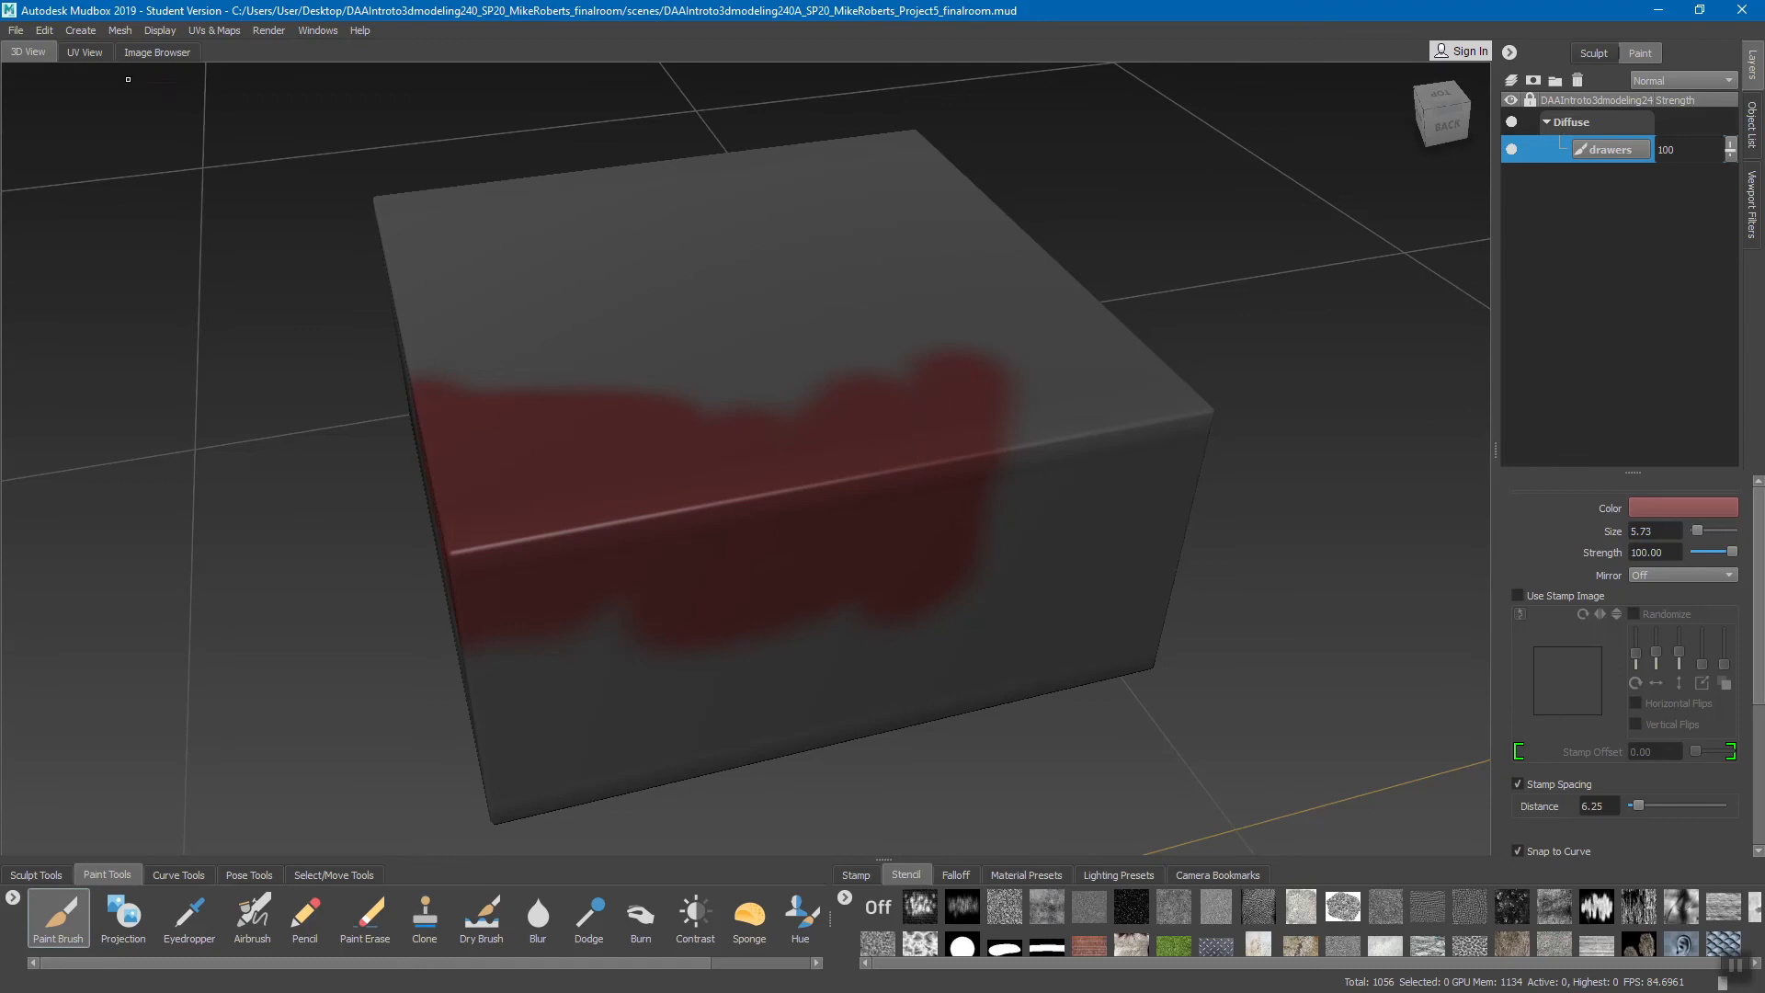
# Step: Examine how the red strokes fall across the drawer's UV shells, then return to the 3D view
pyautogui.click(81, 52)
pyautogui.scroll(5, 574, 511)
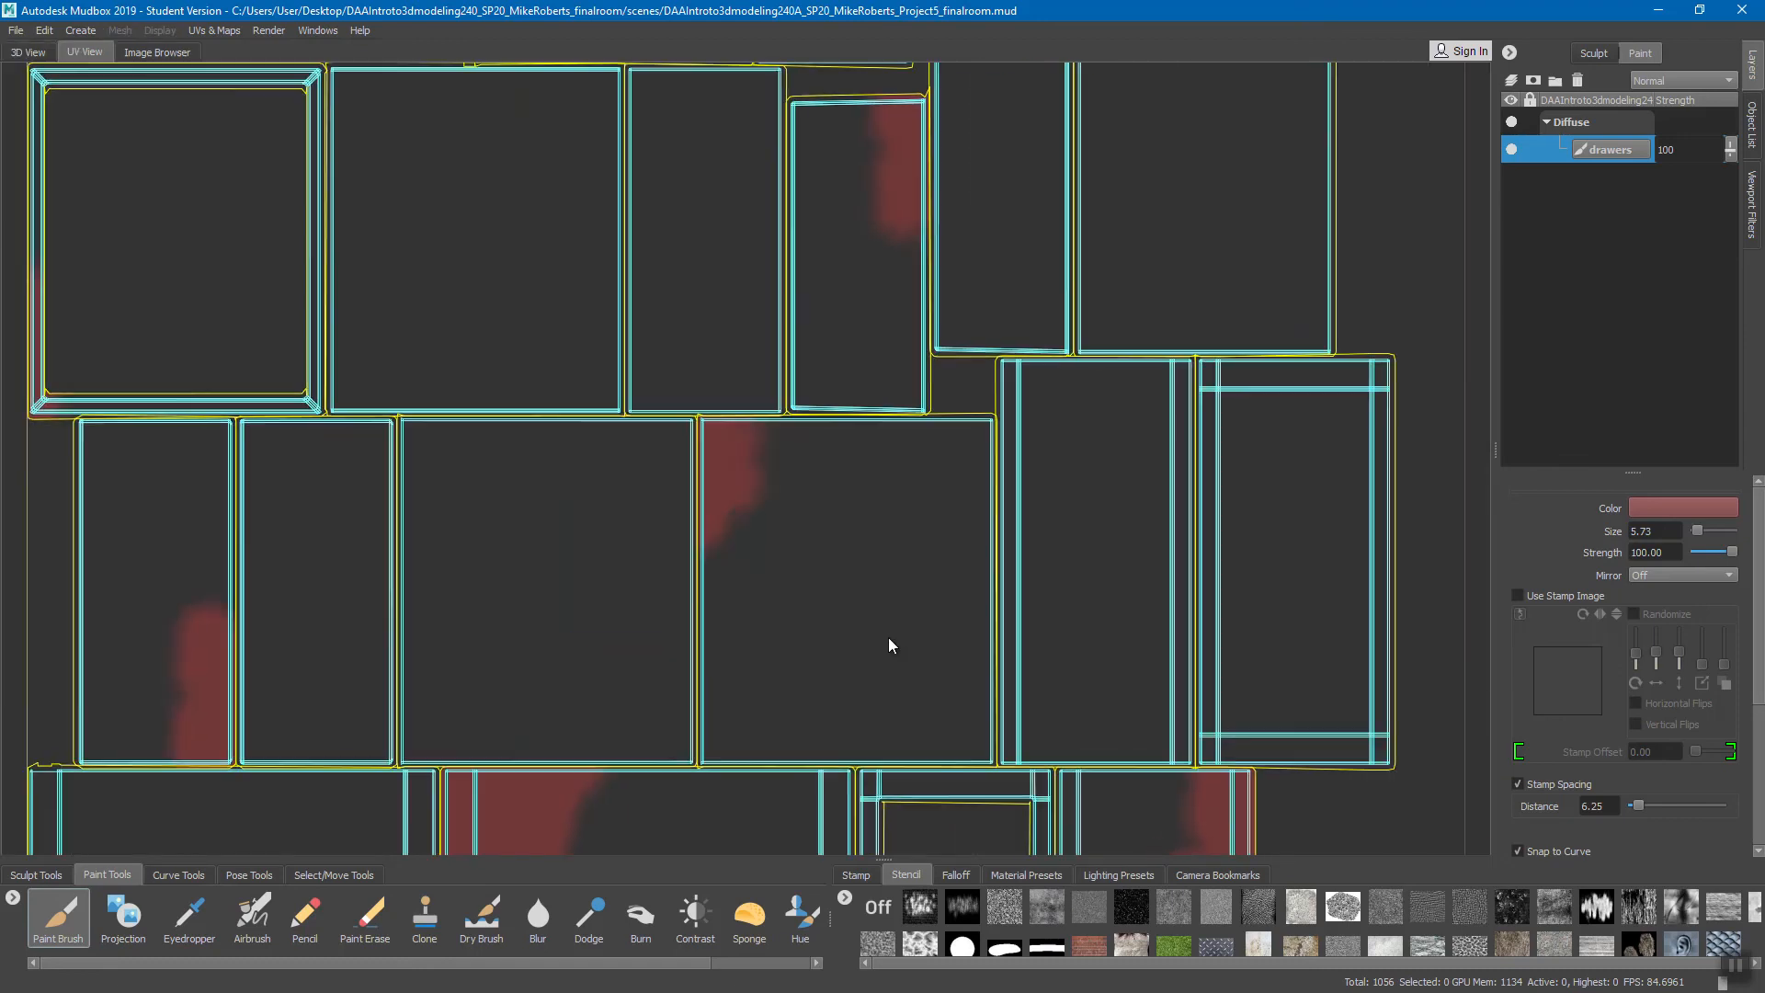
pyautogui.scroll(3, 701, 457)
pyautogui.scroll(3, 725, 425)
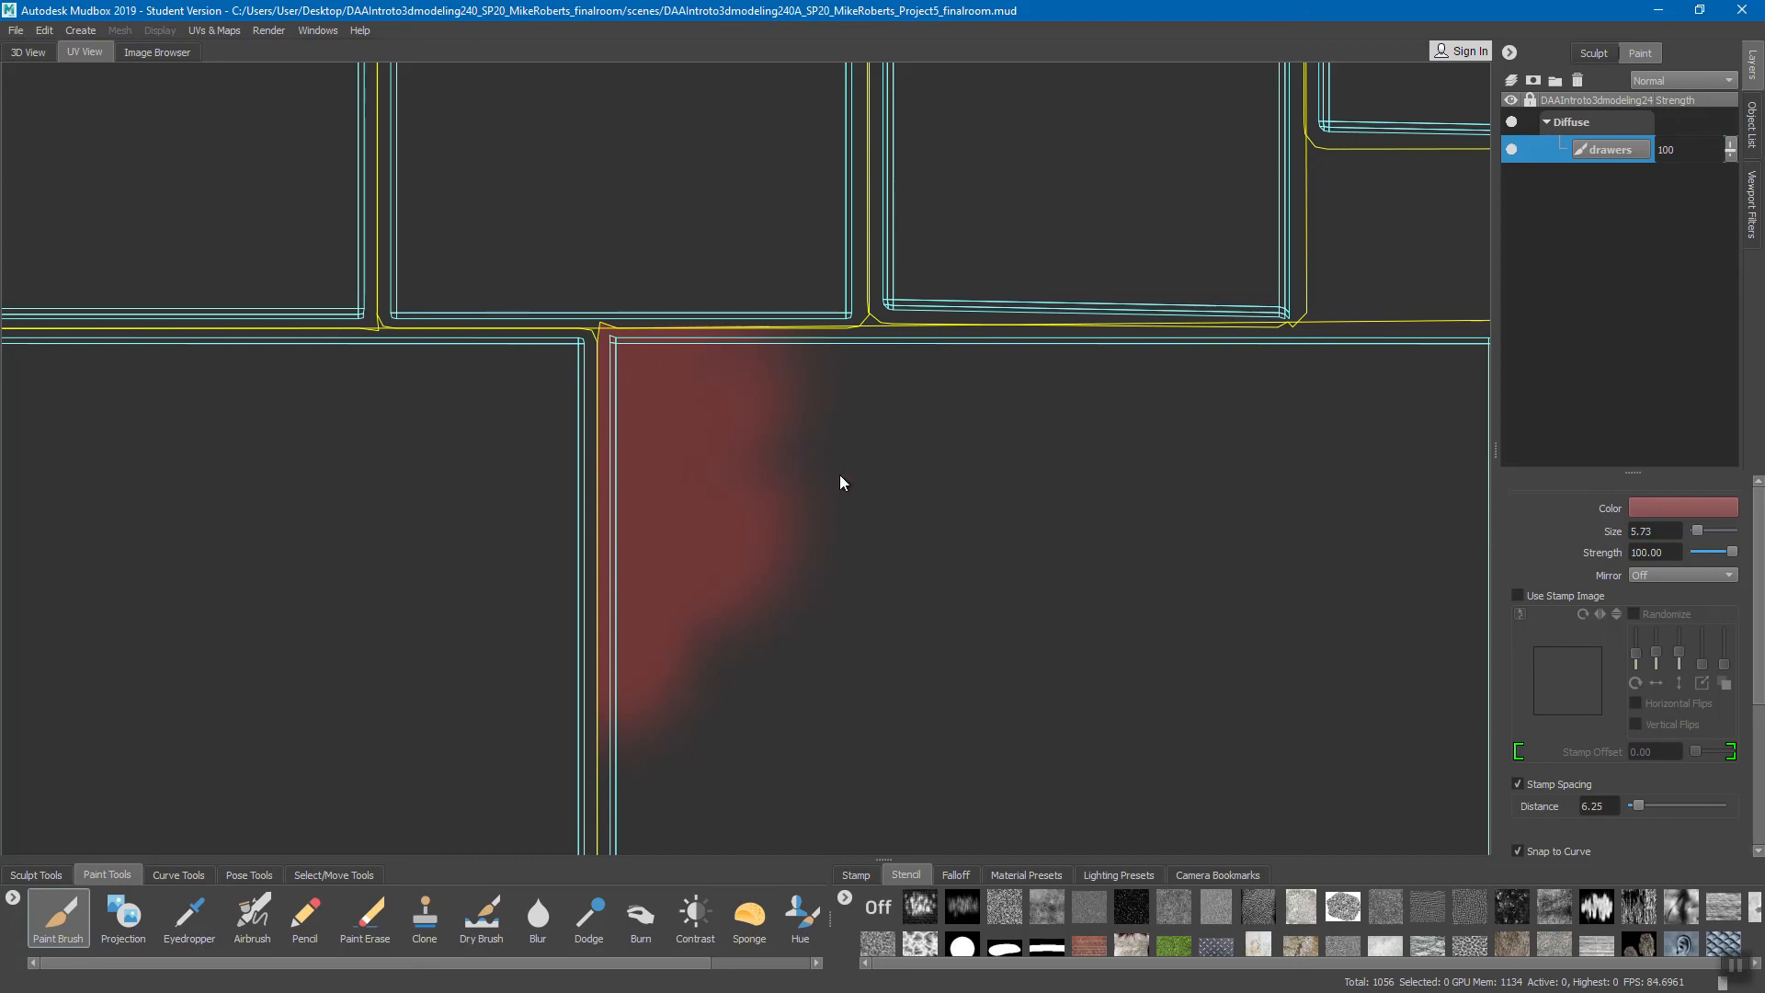
pyautogui.scroll(-6, 784, 476)
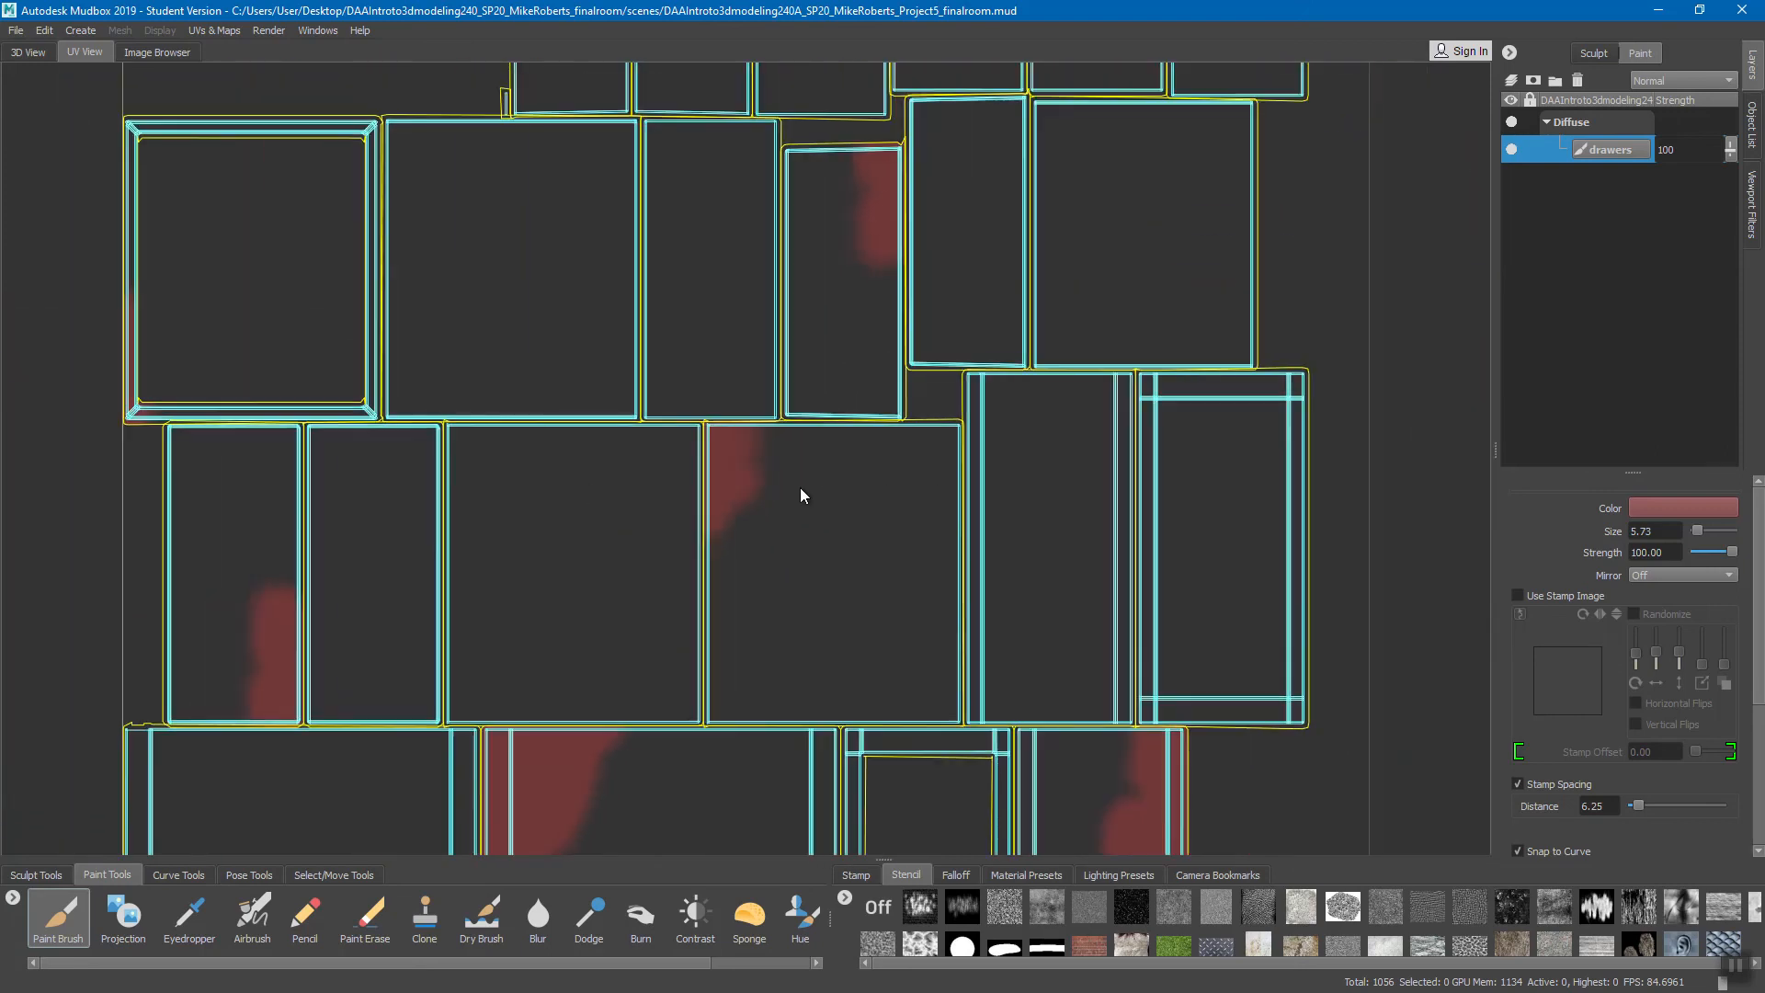
pyautogui.scroll(-8, 796, 494)
pyautogui.keyDown('alt'); pyautogui.moveTo(747, 434); pyautogui.dragTo(751, 448, button='middle'); pyautogui.keyUp('alt')
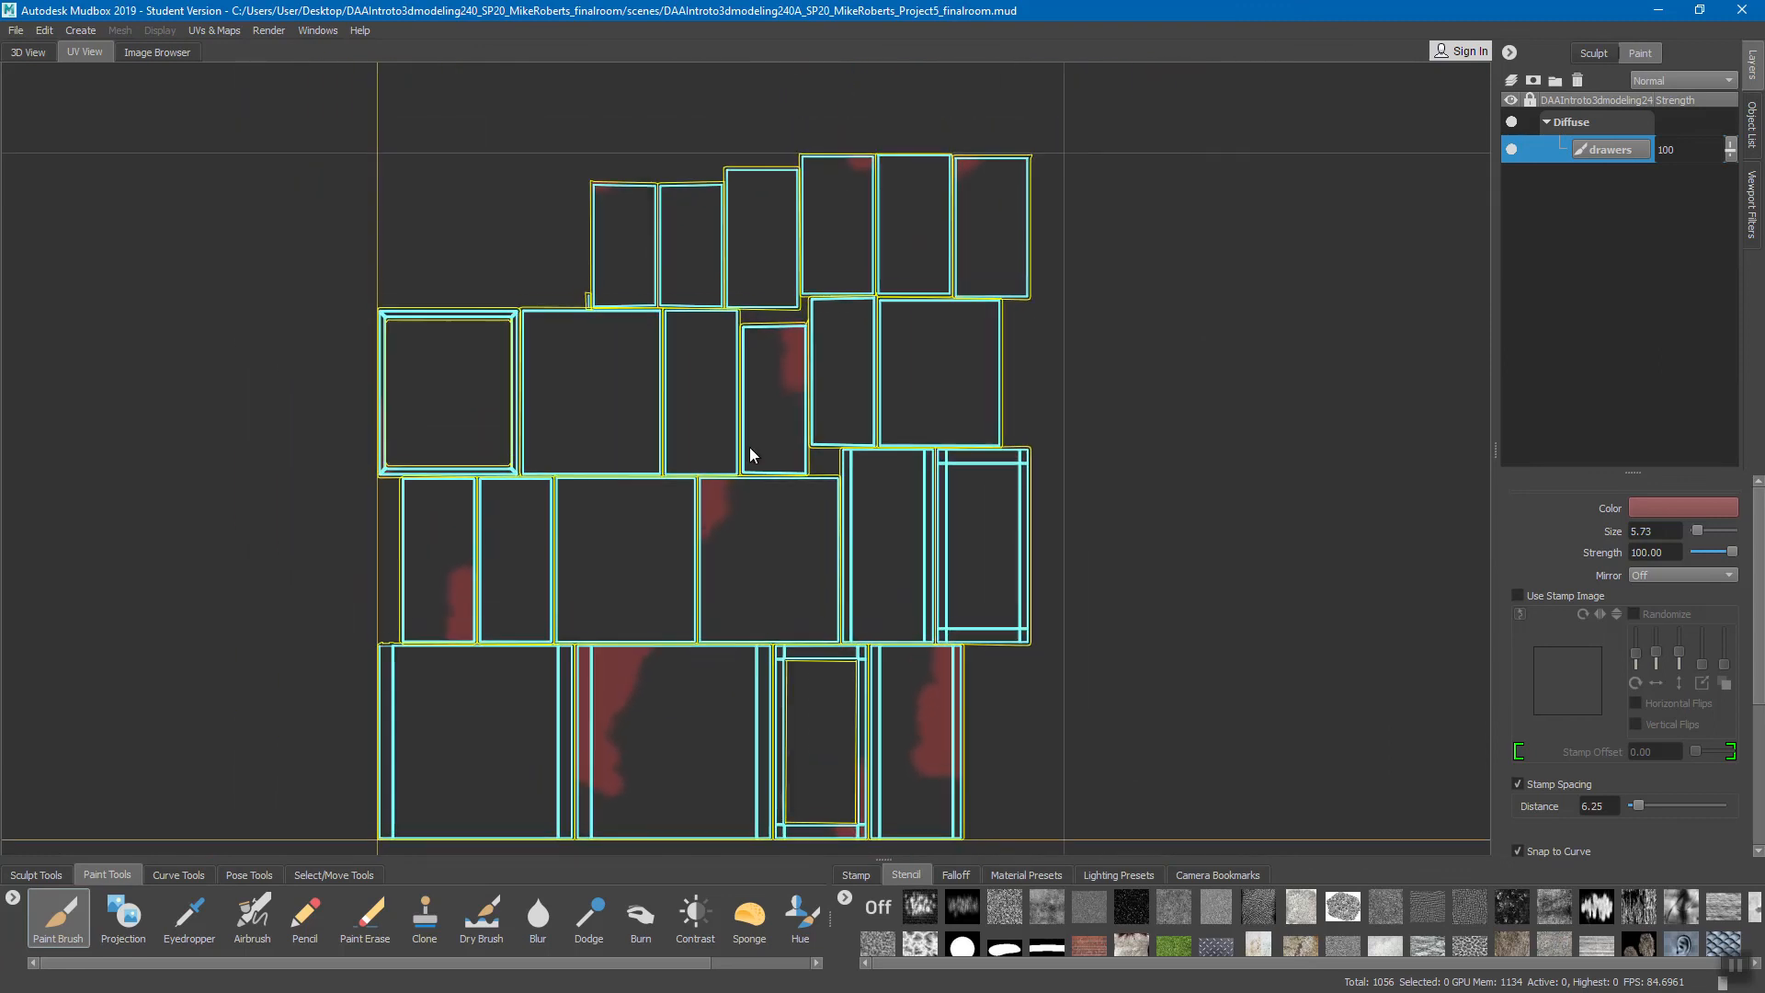
pyautogui.click(28, 54)
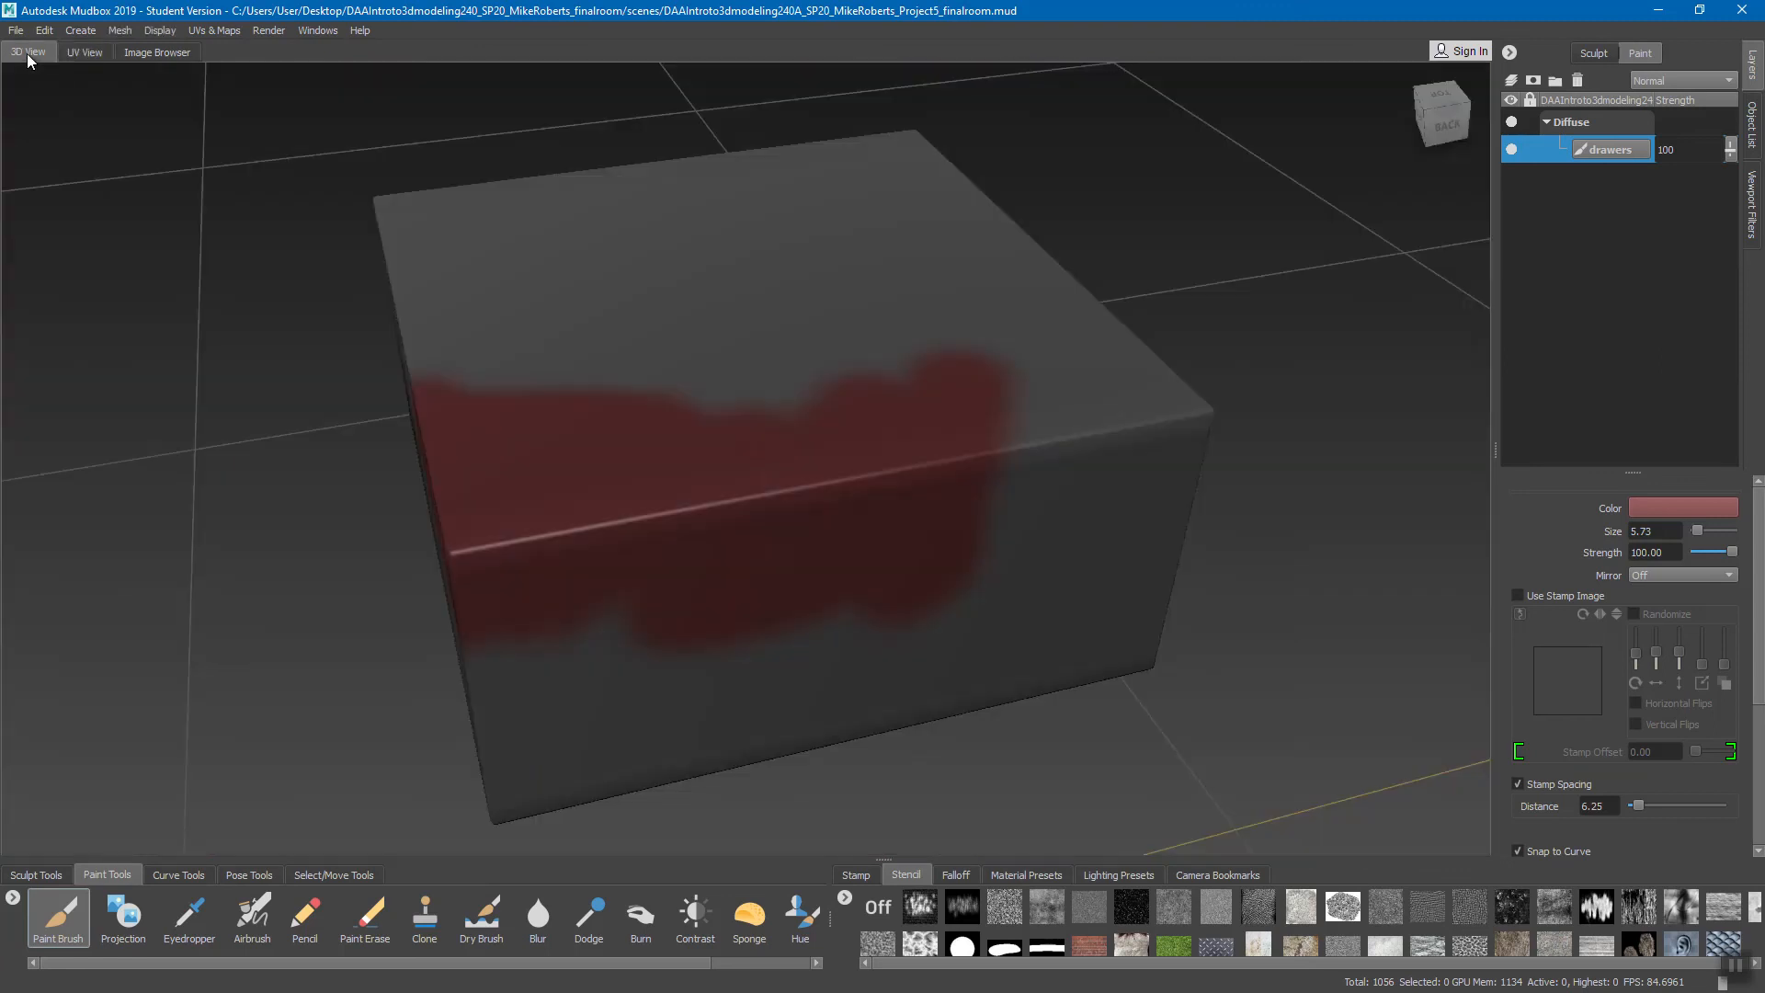
# Step: Paint another red patch over the adjacent top edge, then set the brush strength to 30 and paint a fainter patch beside it
pyautogui.keyDown('alt'); pyautogui.moveTo(880, 474); pyautogui.dragTo(1026, 340); pyautogui.keyUp('alt')
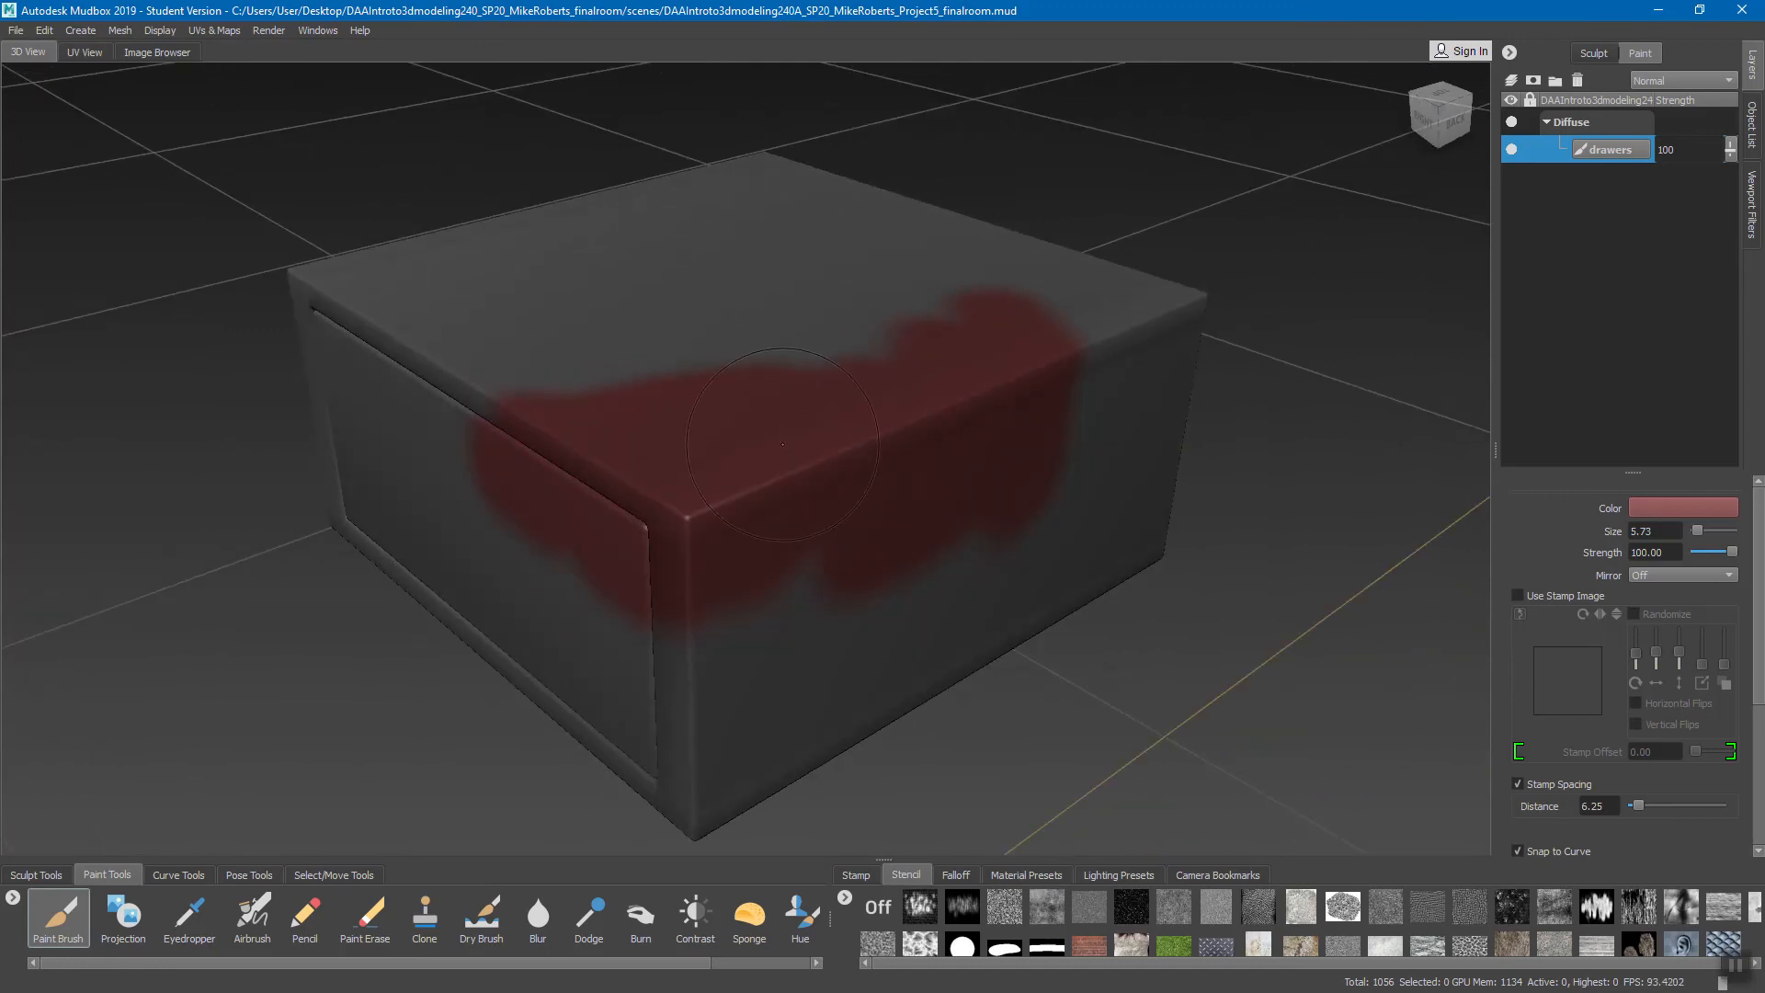
pyautogui.keyDown('alt'); pyautogui.moveTo(779, 439); pyautogui.dragTo(932, 586); pyautogui.keyUp('alt')
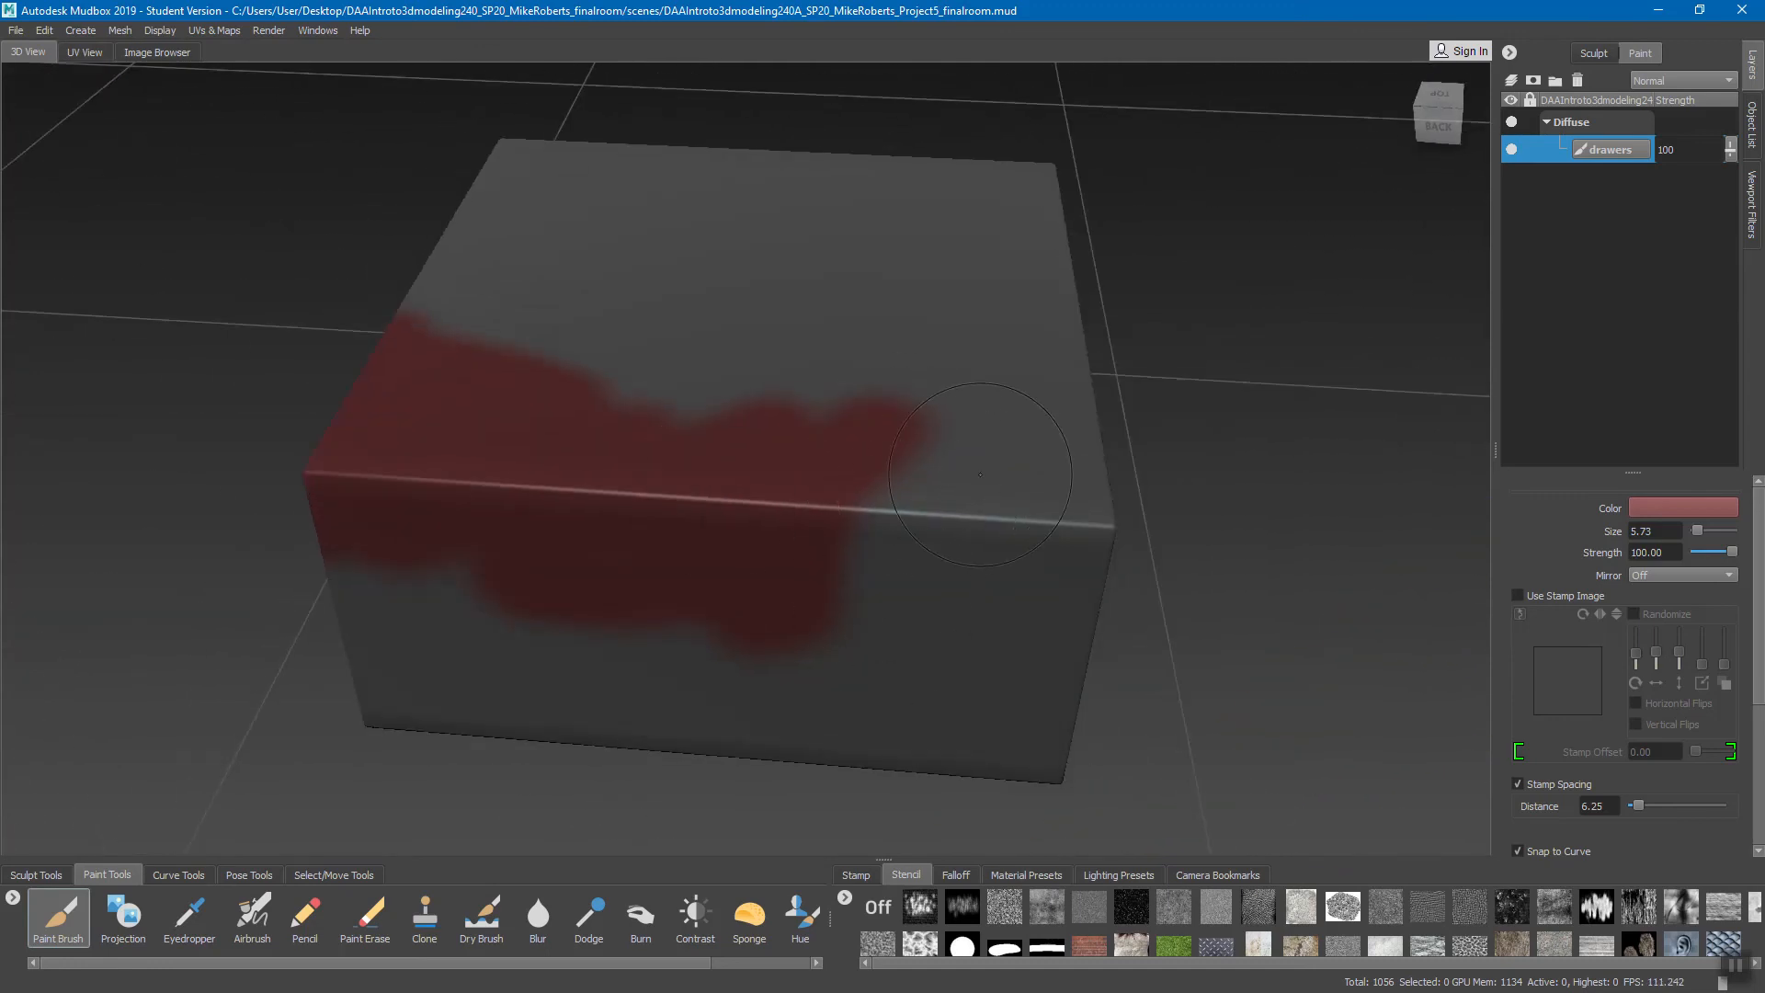
pyautogui.moveTo(978, 472)
pyautogui.keyDown('alt'); pyautogui.mouseDown()
pyautogui.moveTo(751, 574)
pyautogui.moveTo(827, 487)
pyautogui.moveTo(993, 460)
pyautogui.moveTo(892, 671)
pyautogui.moveTo(686, 724)
pyautogui.moveTo(726, 492)
pyautogui.moveTo(818, 452)
pyautogui.mouseUp(); pyautogui.keyUp('alt')
pyautogui.moveTo(1732, 552); pyautogui.dragTo(1702, 556)
pyautogui.keyDown('alt'); pyautogui.moveTo(1085, 524); pyautogui.dragTo(1043, 598); pyautogui.keyUp('alt')
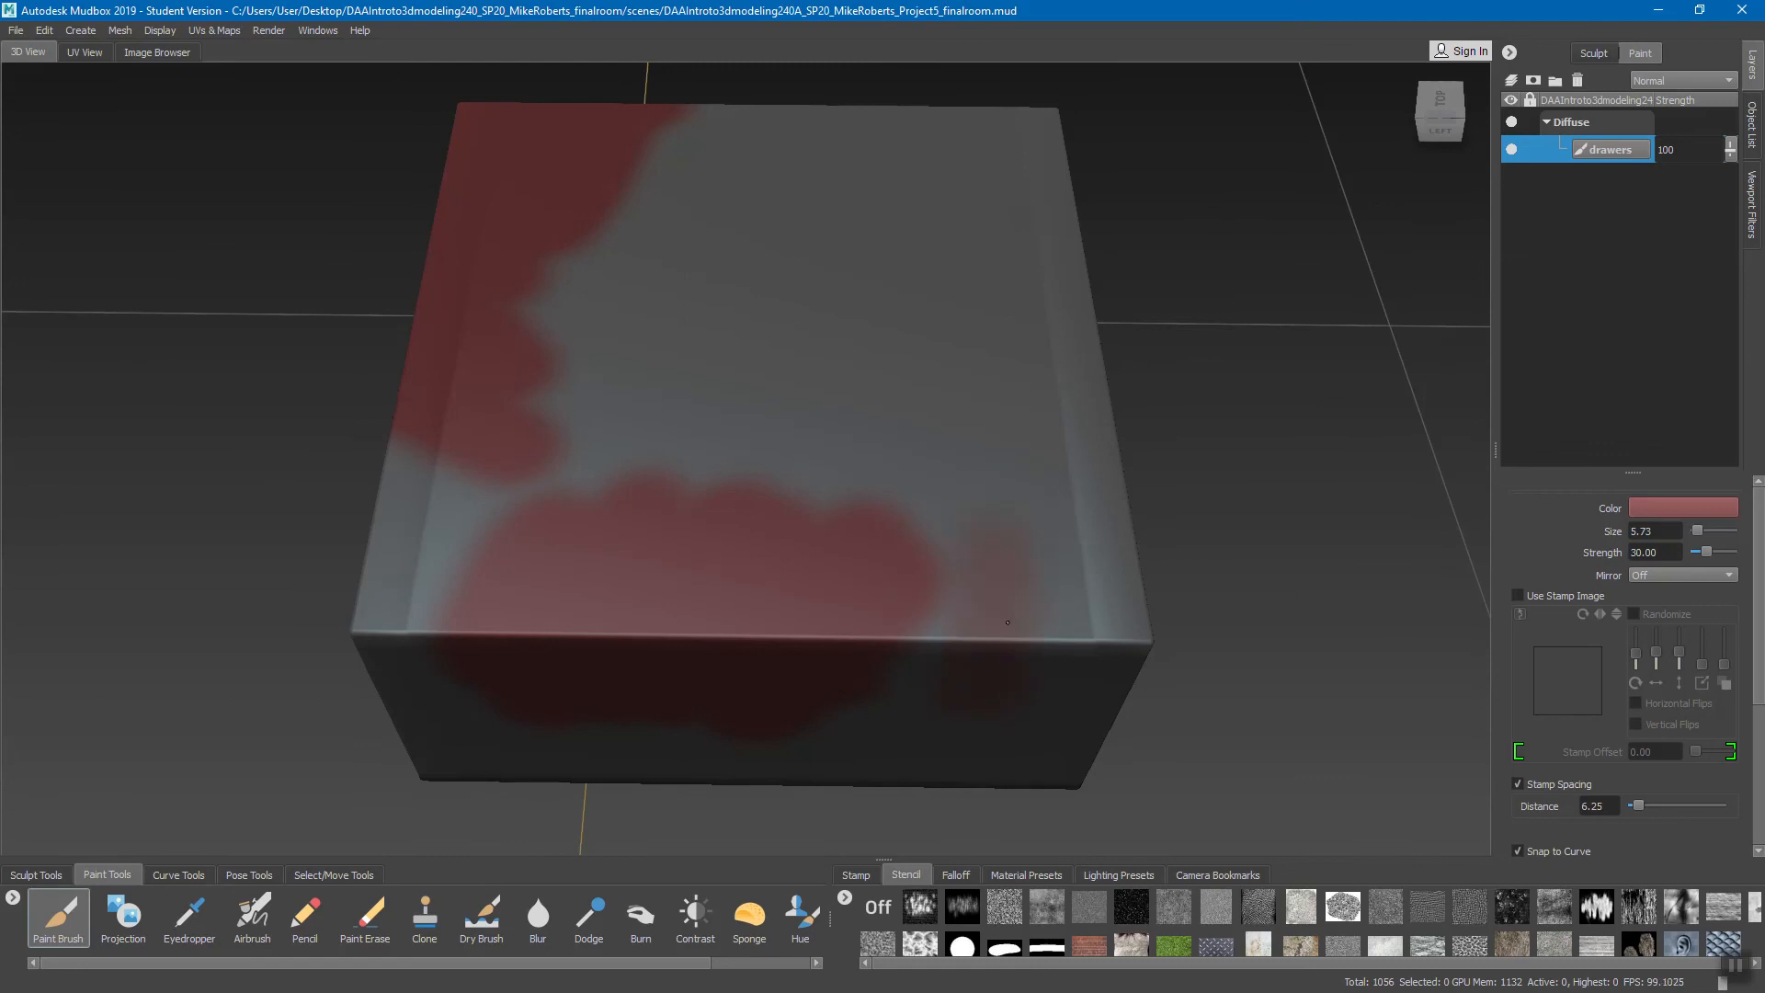
# Step: Enlarge the brush size to 22.50, then adjust it interactively down to 4.27
pyautogui.moveTo(1699, 530); pyautogui.dragTo(1703, 531)
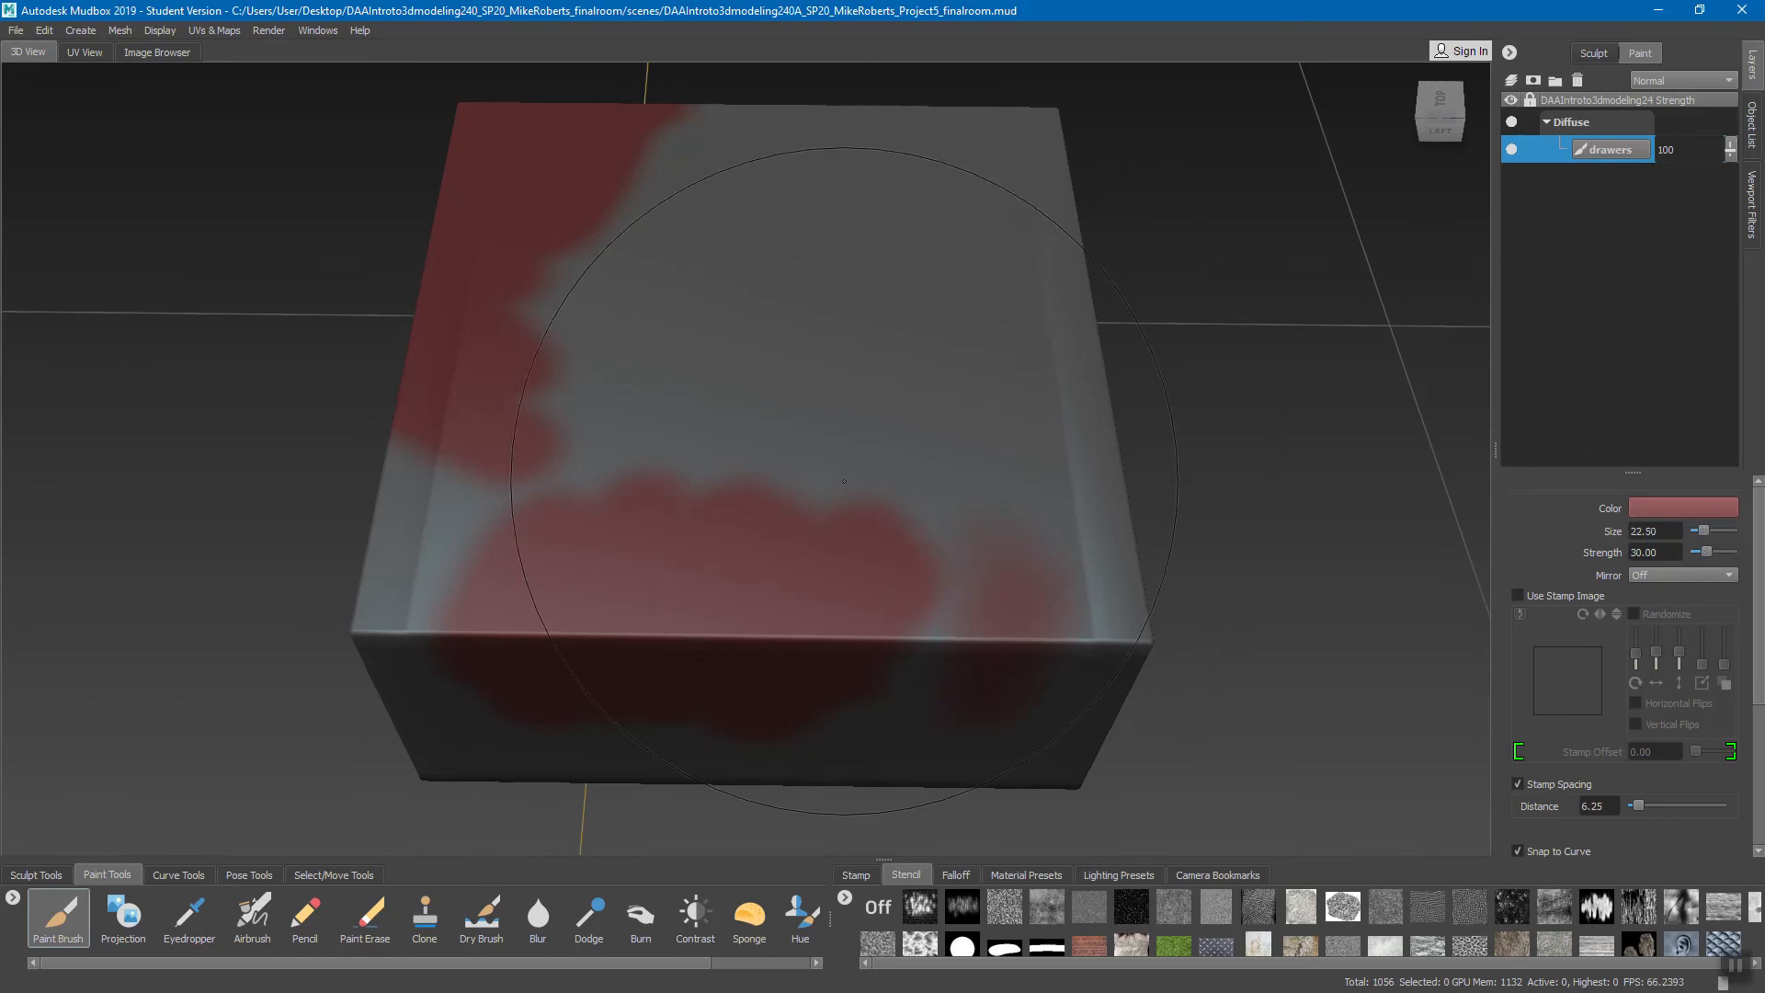
pyautogui.press('b')
pyautogui.moveTo(895, 425)
pyautogui.mouseDown()
pyautogui.moveTo(1085, 425)
pyautogui.moveTo(763, 425)
pyautogui.moveTo(973, 425)
pyautogui.moveTo(820, 425)
pyautogui.moveTo(844, 425)
pyautogui.mouseUp()
pyautogui.press('b')
pyautogui.moveTo(969, 467)
pyautogui.mouseDown()
pyautogui.moveTo(985, 465)
pyautogui.moveTo(960, 464)
pyautogui.moveTo(968, 495)
pyautogui.moveTo(943, 495)
pyautogui.moveTo(975, 547)
pyautogui.moveTo(1083, 530)
pyautogui.mouseUp()
pyautogui.press('b')
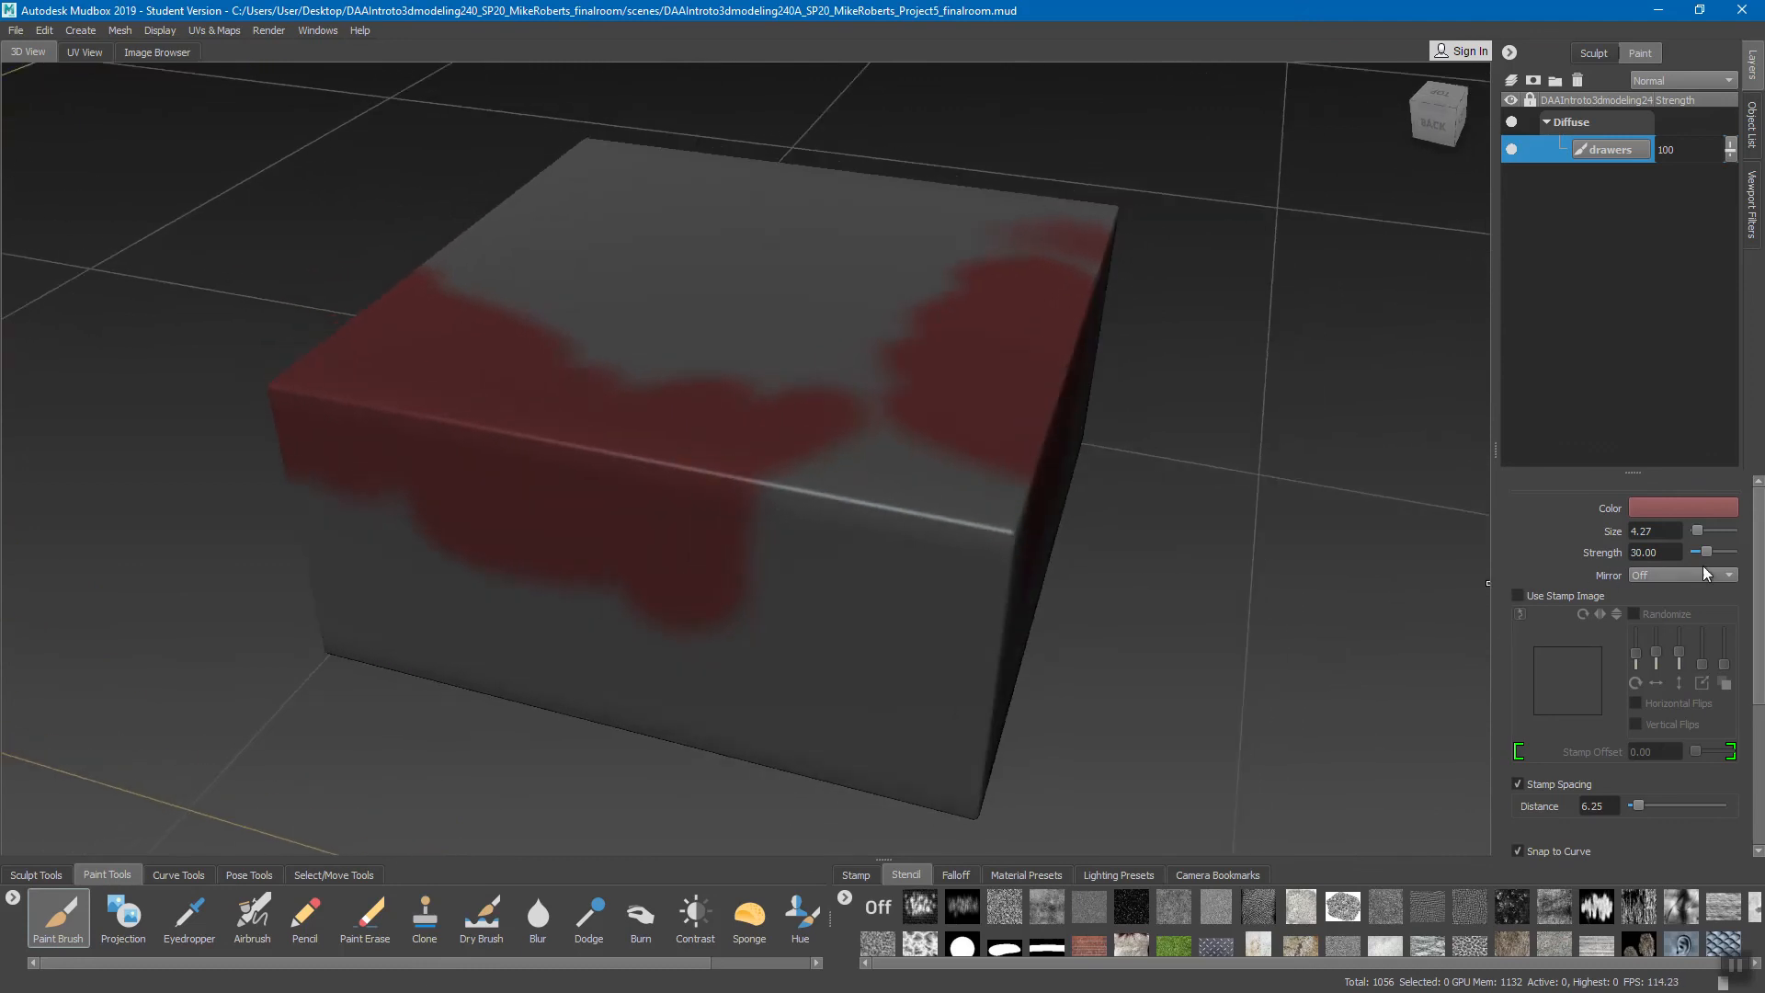
# Step: Set the brush mirror to X and test it with a stroke near the drawer's back corner
pyautogui.click(1708, 576)
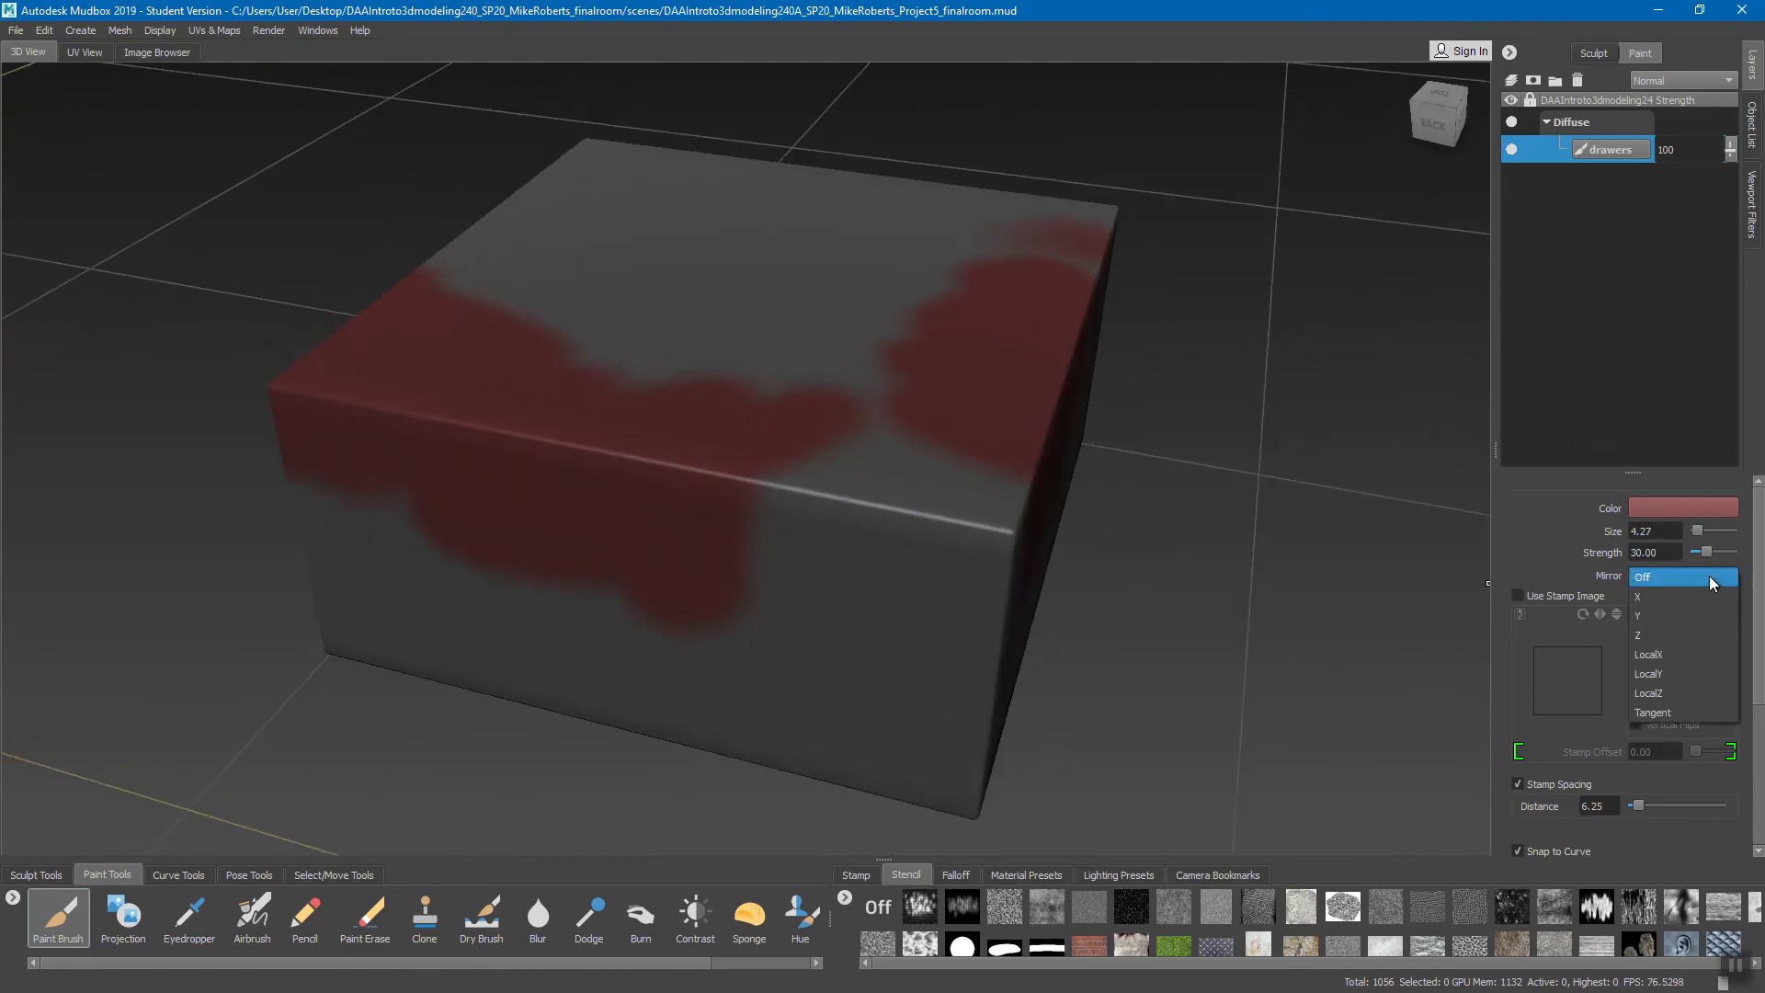
pyautogui.click(1650, 594)
pyautogui.keyDown('alt'); pyautogui.moveTo(873, 465); pyautogui.dragTo(978, 590); pyautogui.keyUp('alt')
pyautogui.keyDown('alt'); pyautogui.moveTo(979, 589); pyautogui.dragTo(276, 395, button='right'); pyautogui.keyUp('alt')
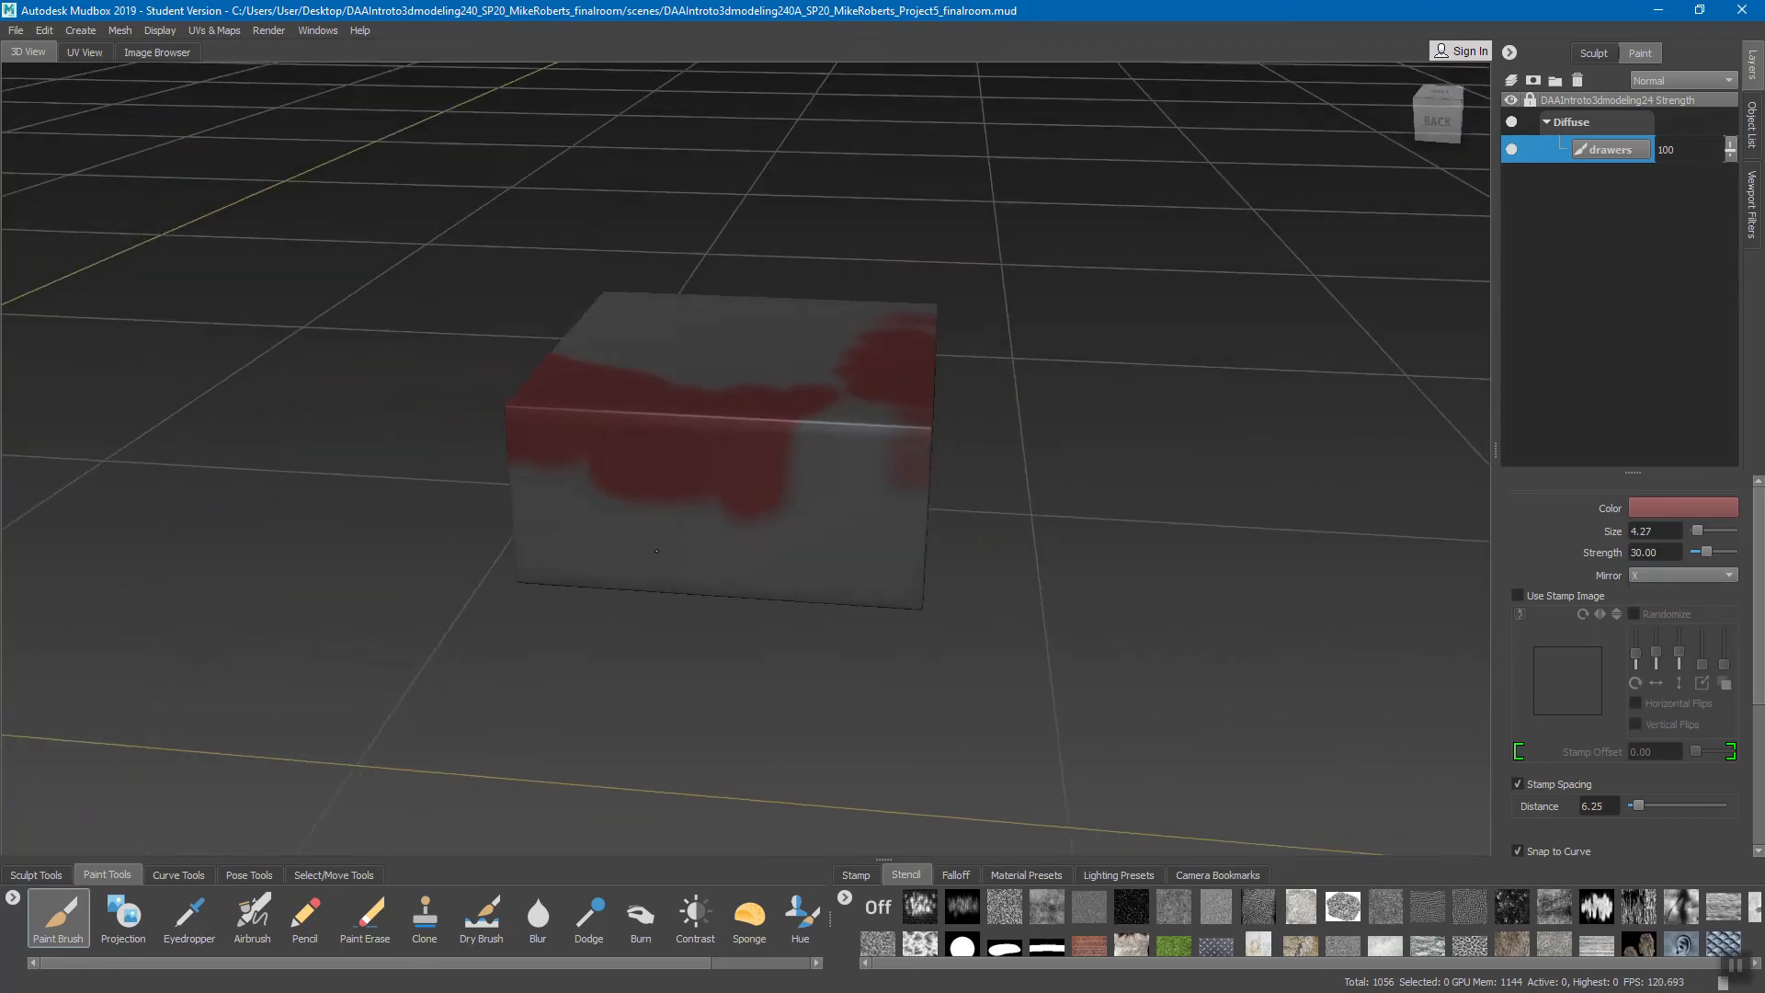
pyautogui.keyDown('alt'); pyautogui.moveTo(276, 395); pyautogui.dragTo(210, 360); pyautogui.keyUp('alt')
pyautogui.keyDown('alt'); pyautogui.moveTo(820, 354); pyautogui.dragTo(1154, 342, button='middle'); pyautogui.keyUp('alt')
pyautogui.keyDown('alt'); pyautogui.moveTo(1153, 342); pyautogui.dragTo(1515, 559); pyautogui.keyUp('alt')
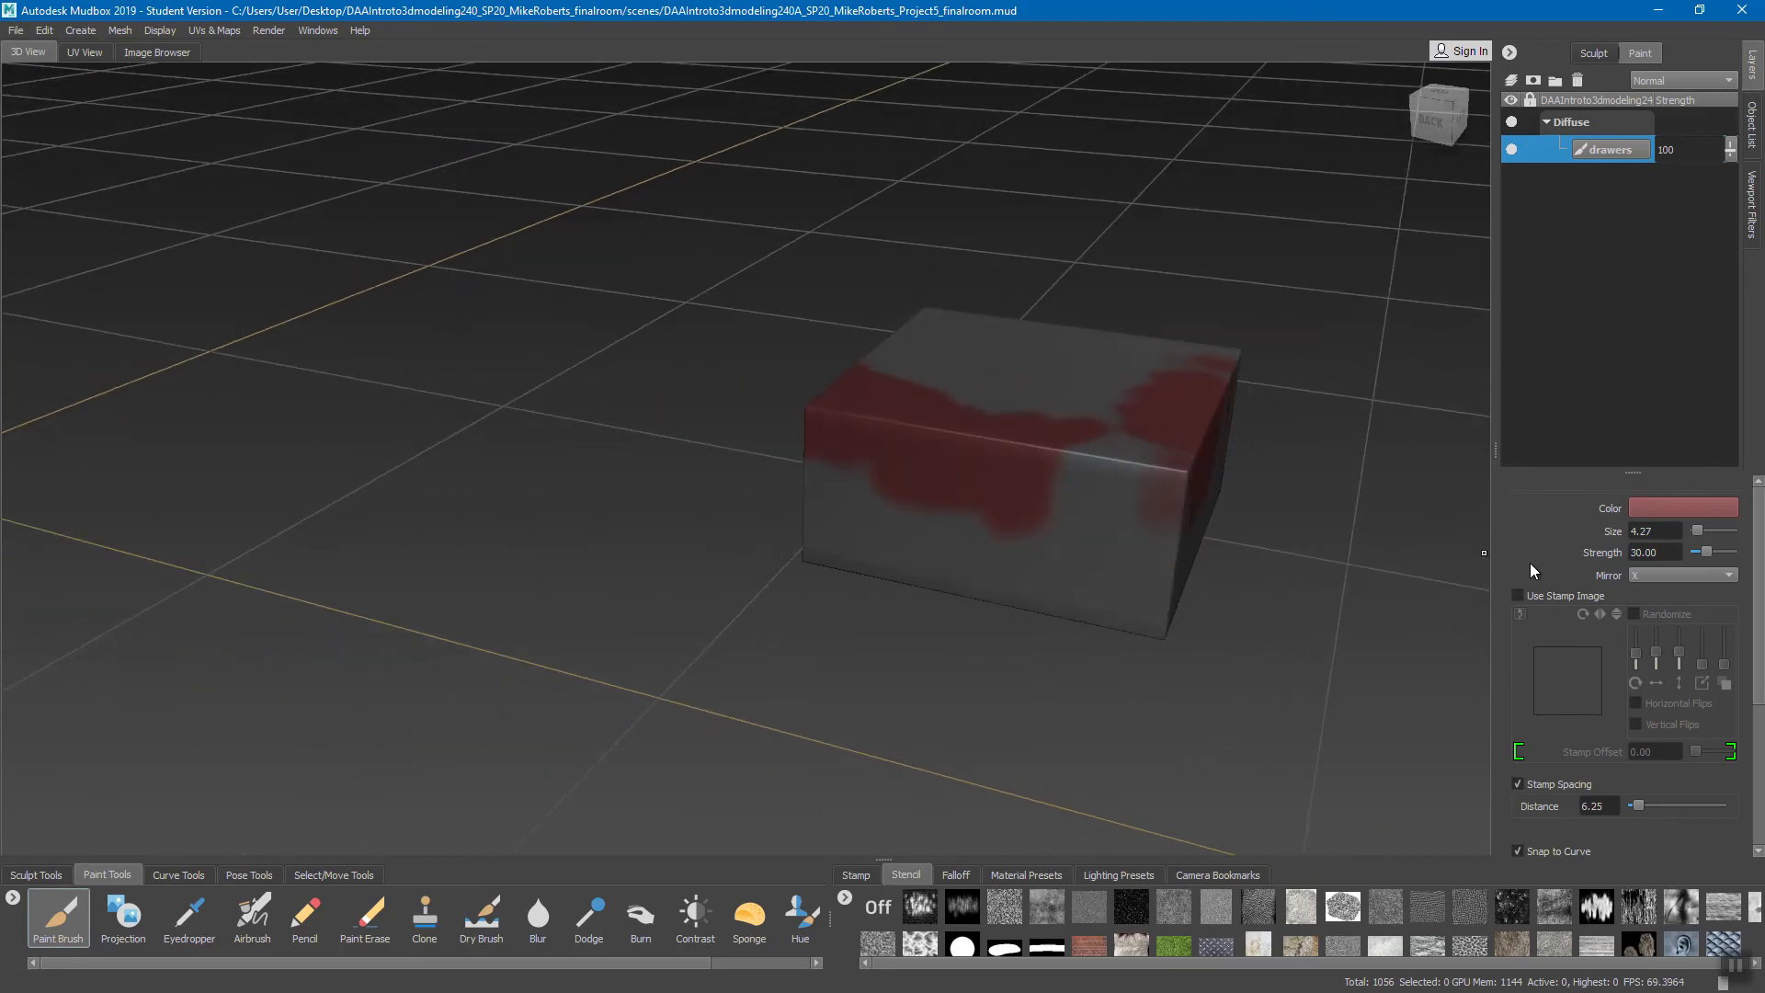
# Step: Switch the brush mirror to LocalX and paint mirrored strokes down both ends of the drawer's back face
pyautogui.click(1681, 577)
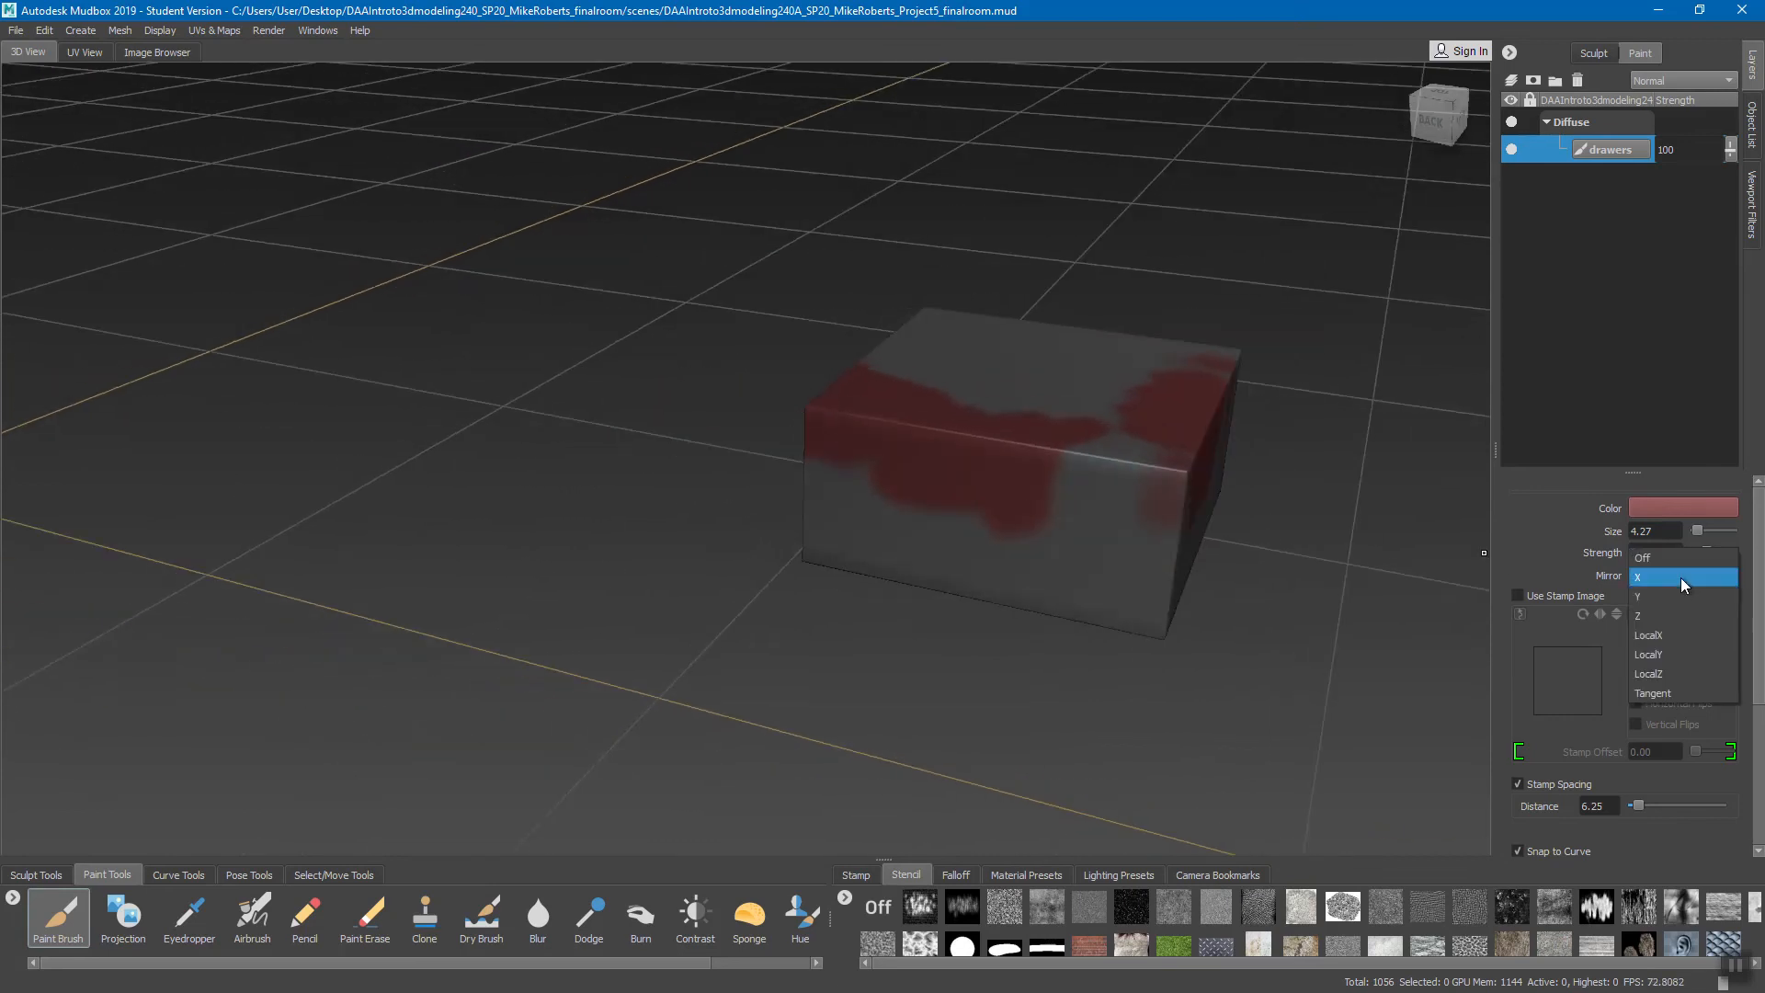
pyautogui.click(1675, 636)
pyautogui.moveTo(1225, 484)
pyautogui.keyDown('alt'); pyautogui.mouseDown()
pyautogui.moveTo(1066, 575)
pyautogui.moveTo(1098, 625)
pyautogui.moveTo(1045, 548)
pyautogui.mouseUp(); pyautogui.keyUp('alt')
pyautogui.keyDown('alt'); pyautogui.moveTo(1045, 548); pyautogui.dragTo(634, 469, button='right'); pyautogui.keyUp('alt')
pyautogui.keyDown('alt'); pyautogui.moveTo(634, 469); pyautogui.dragTo(559, 454); pyautogui.keyUp('alt')
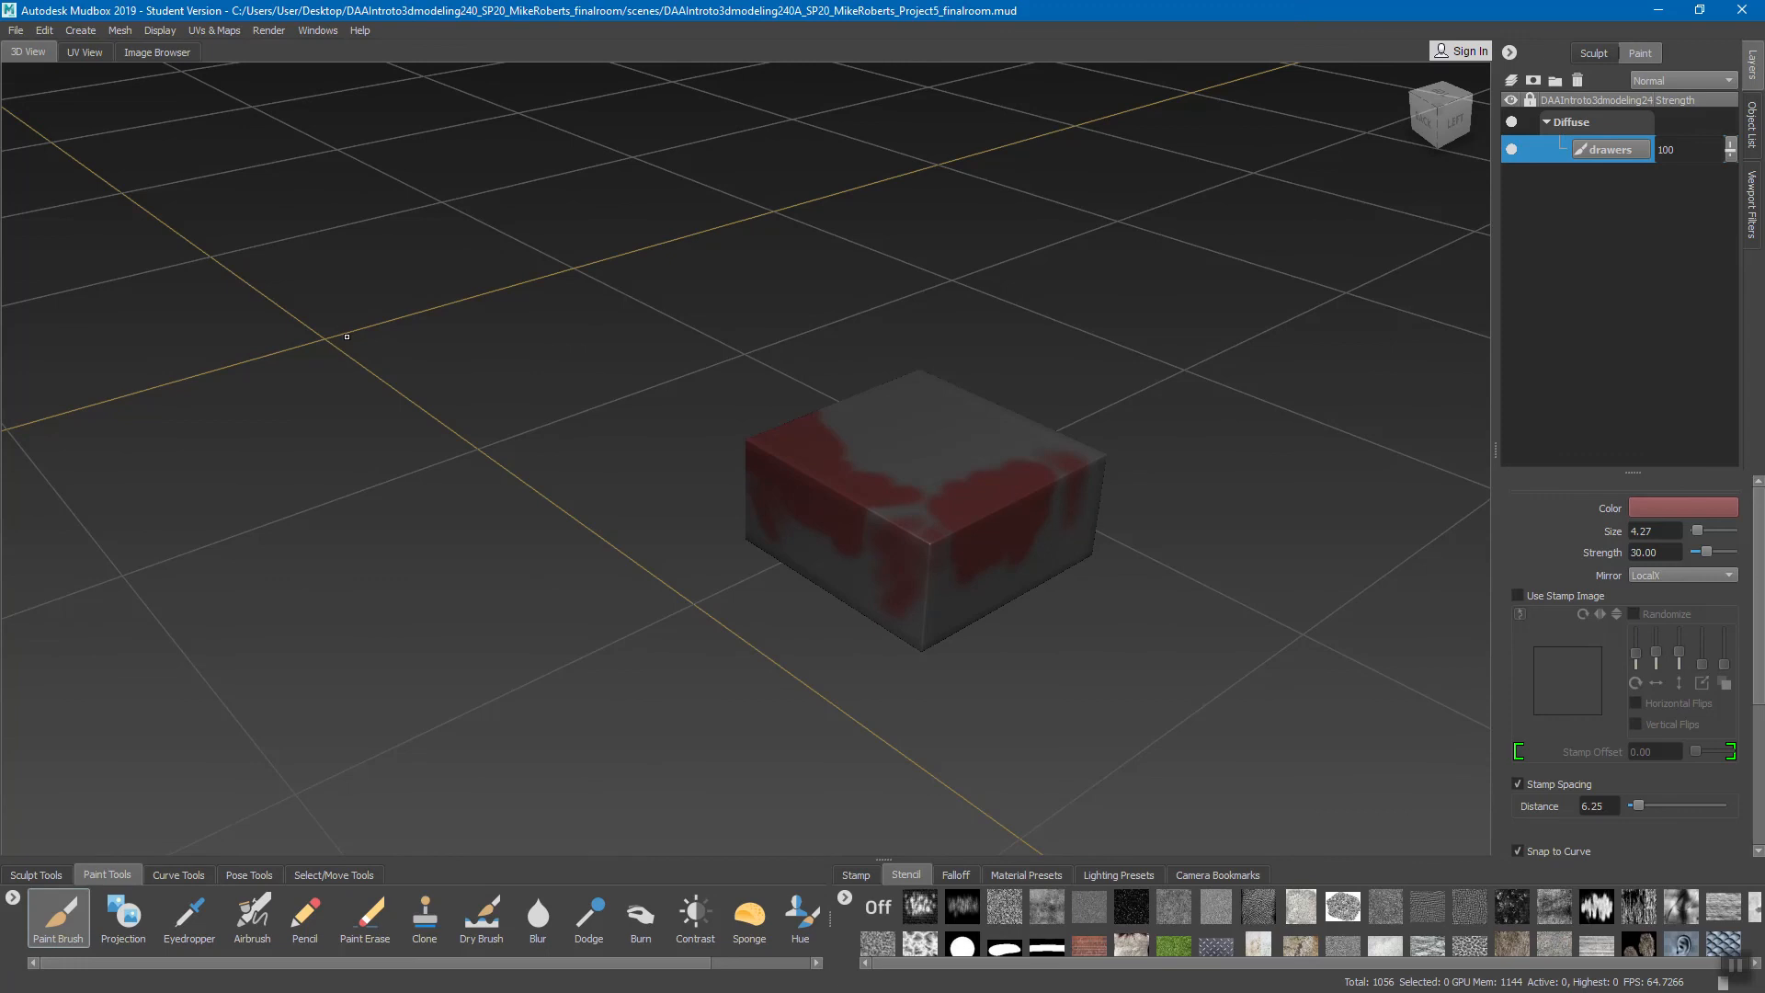
pyautogui.keyDown('alt'); pyautogui.moveTo(341, 338); pyautogui.dragTo(680, 423); pyautogui.keyUp('alt')
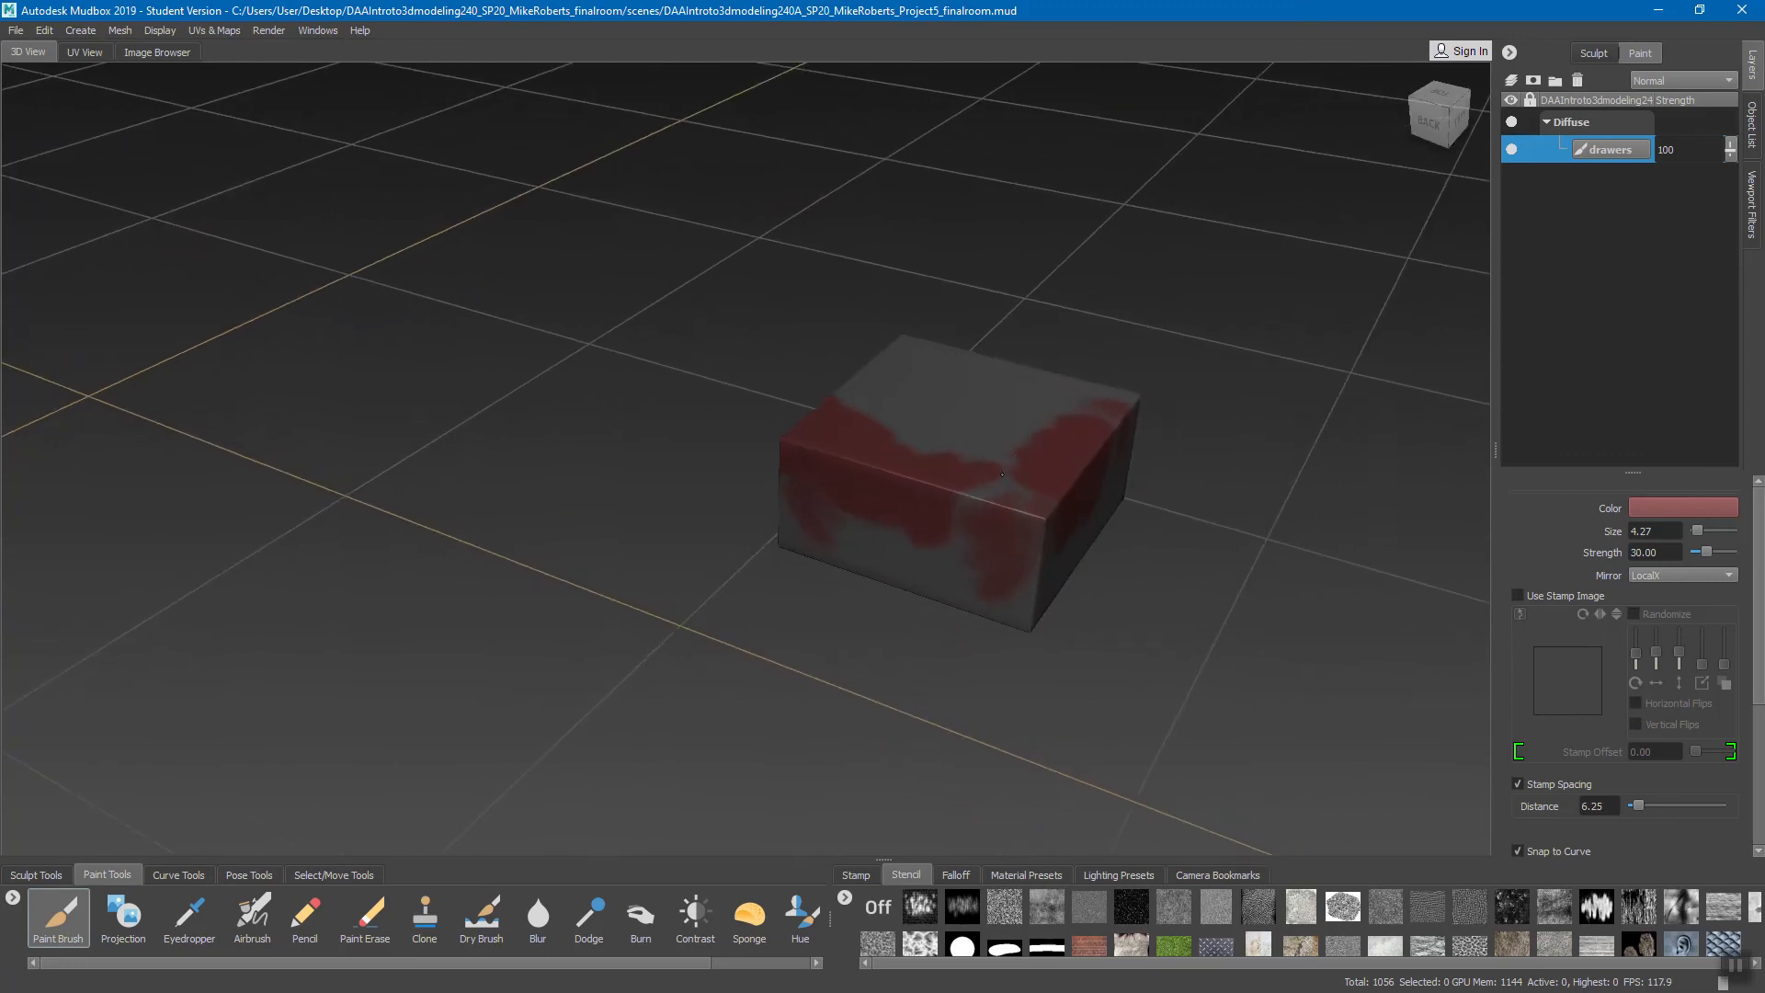
pyautogui.keyDown('alt'); pyautogui.moveTo(681, 423); pyautogui.dragTo(588, 460, button='middle'); pyautogui.keyUp('alt')
pyautogui.keyDown('alt'); pyautogui.moveTo(588, 459); pyautogui.dragTo(1066, 511, button='right'); pyautogui.keyUp('alt')
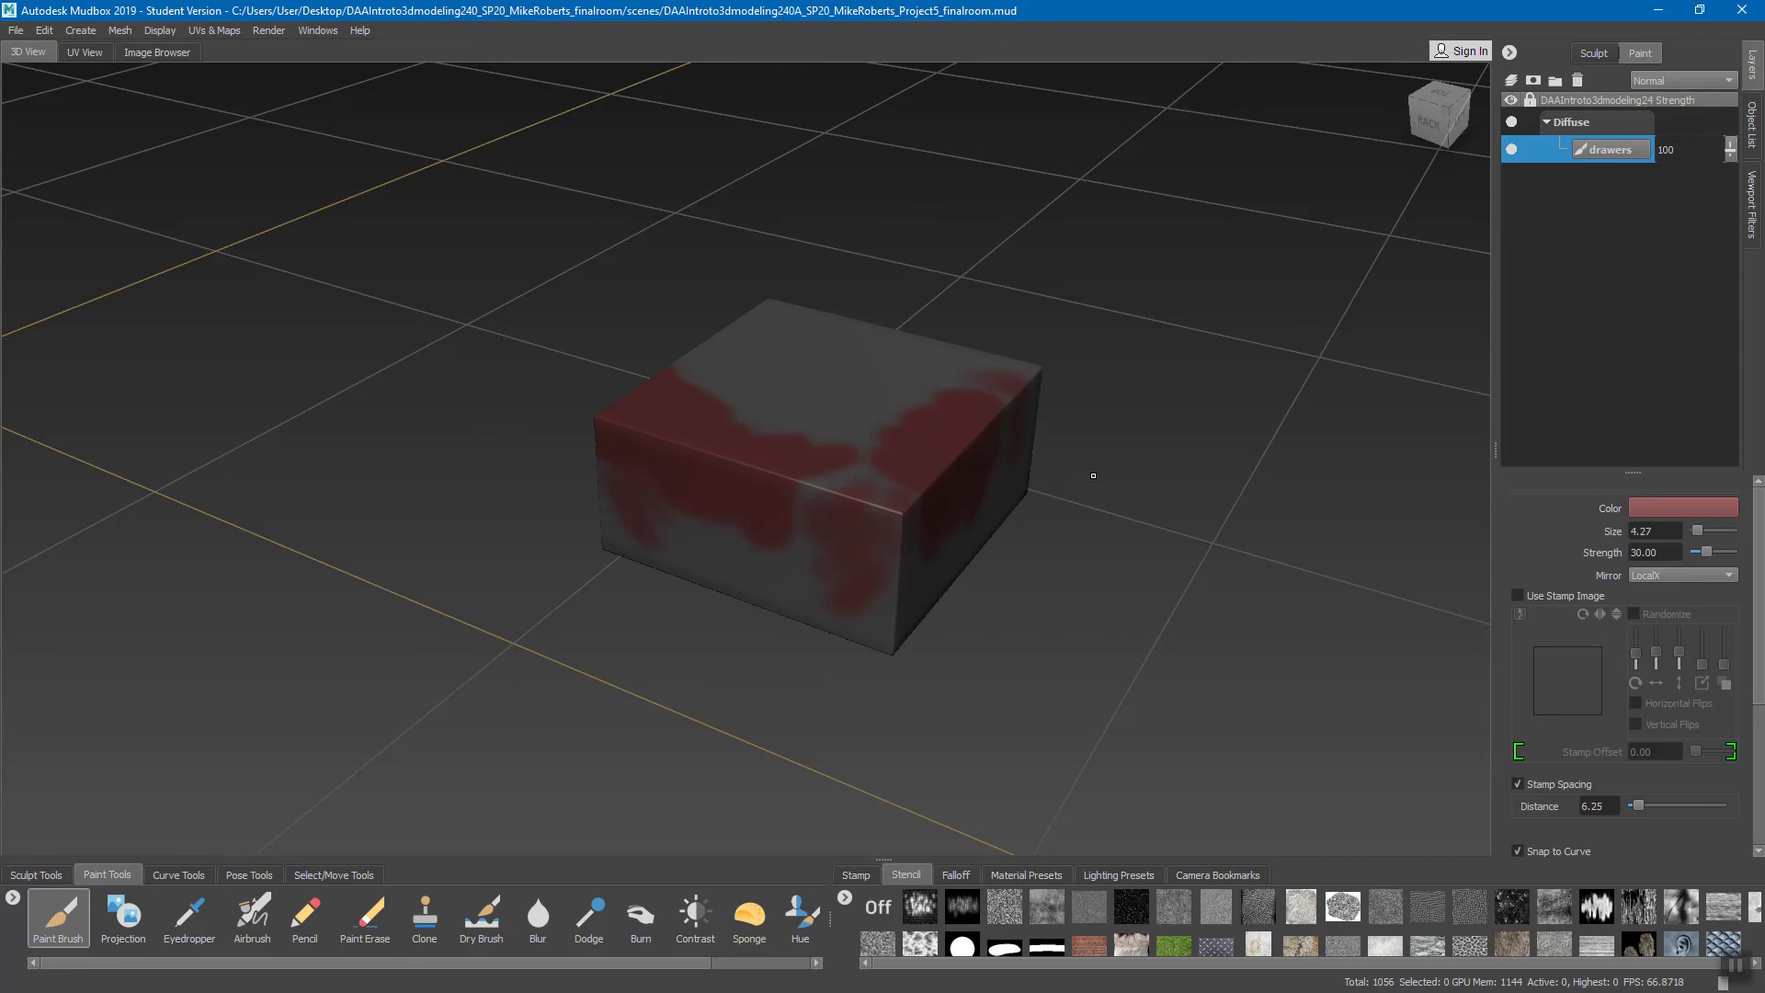
pyautogui.keyDown('alt'); pyautogui.moveTo(906, 551); pyautogui.dragTo(961, 526); pyautogui.keyUp('alt')
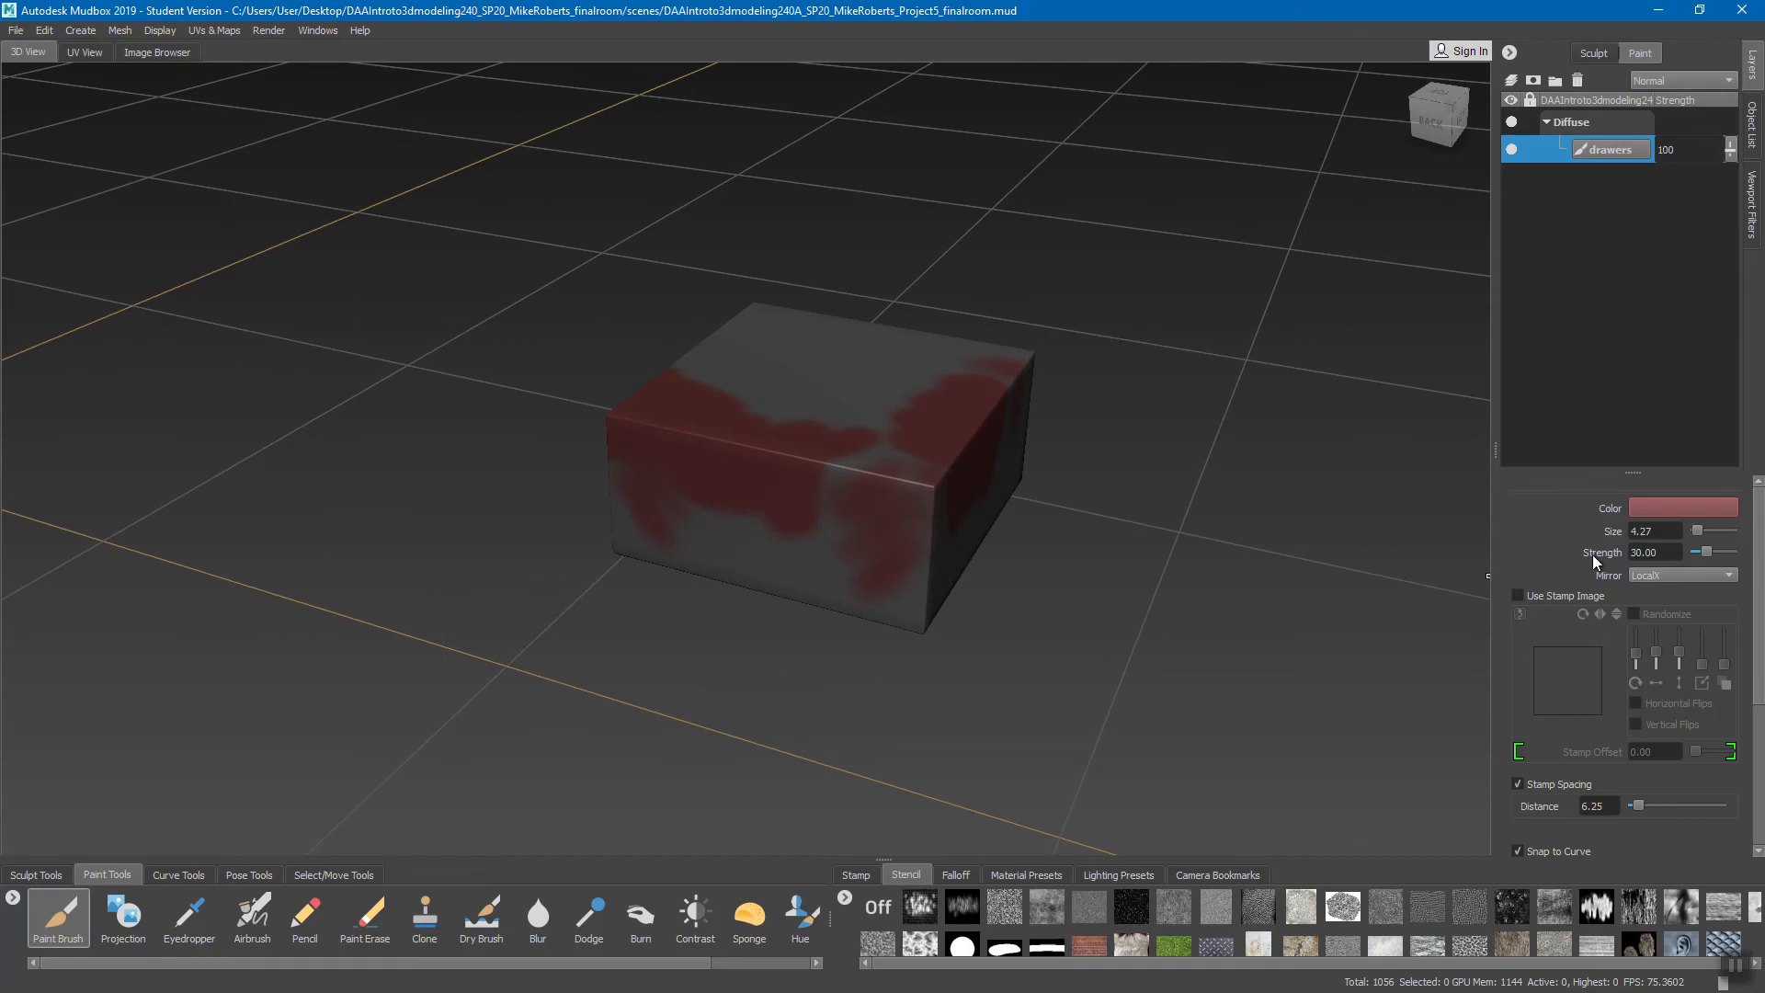